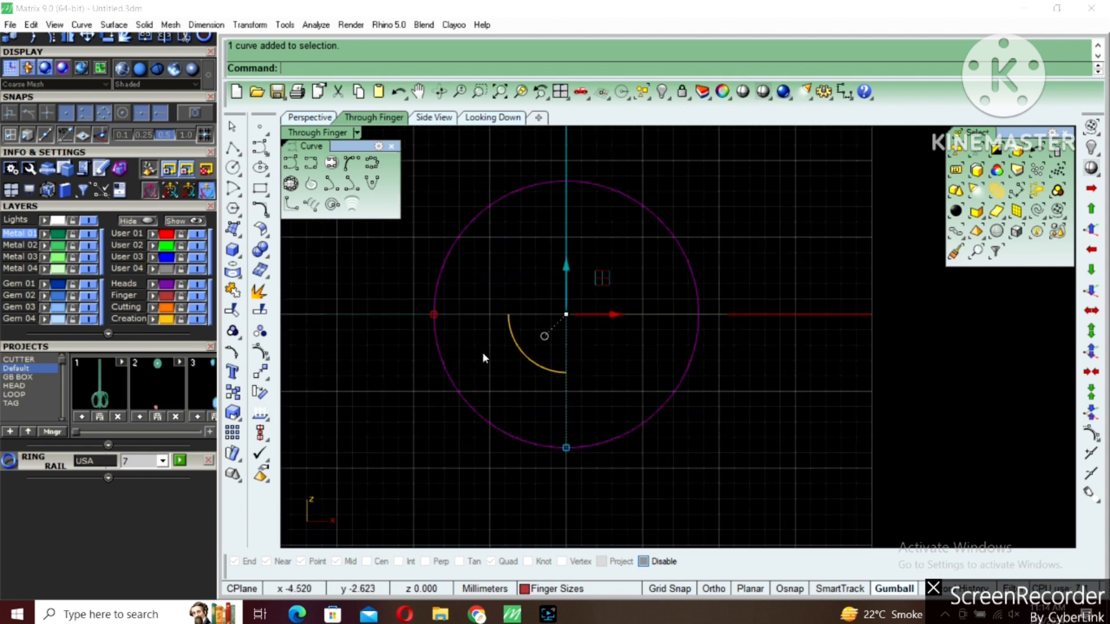
Draw a circle about 1.5 mm in diameter outward from the bottom quadrant of the finger-size circle
click(242, 178)
click(278, 176)
key(alt)
click(566, 447)
text(1.5)
key(Return)
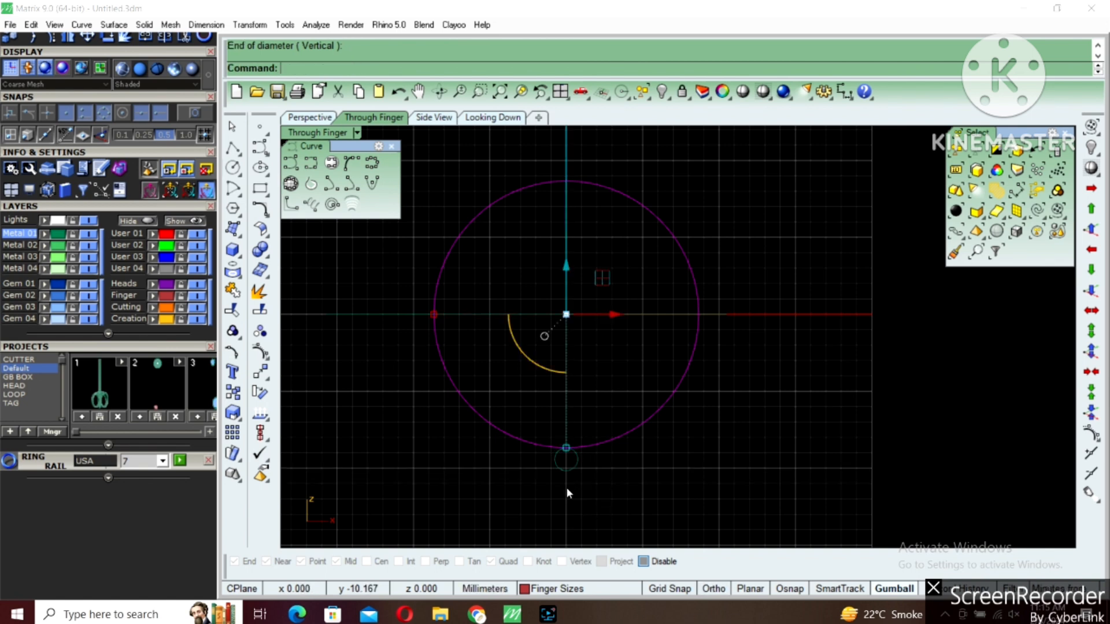
Make User 02 the current layer and draw a small diameter circle outward from the finger-size circle's right quadrant
click(138, 249)
right_click(714, 312)
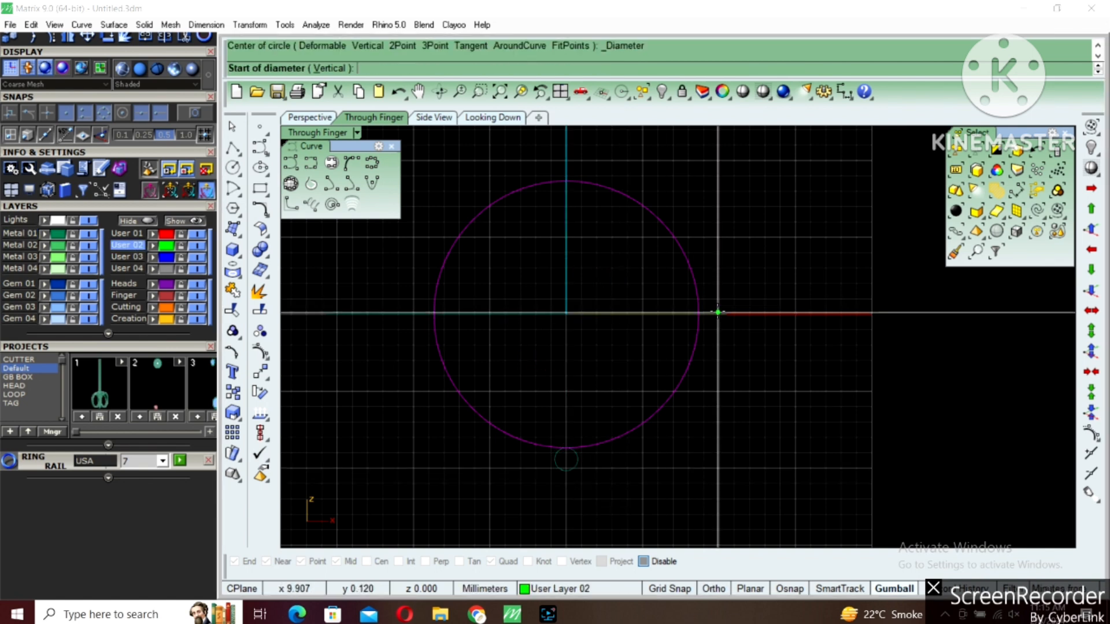
key(alt)
click(699, 316)
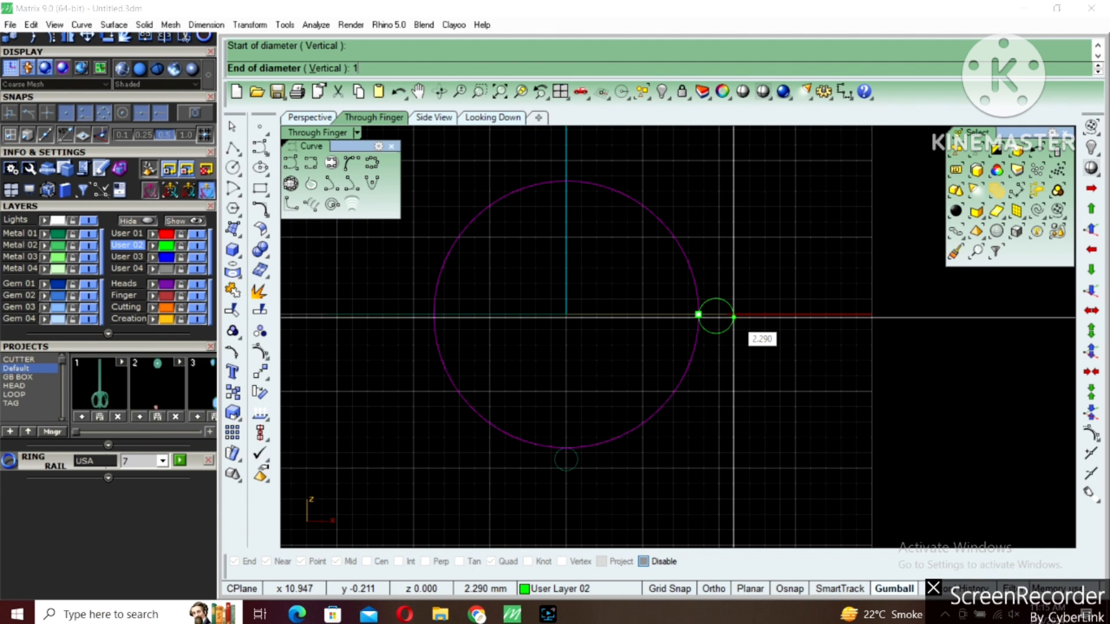
key(Return)
shift+click(733, 316)
Draw a 2 mm diameter circle upward from the top quadrant of the finger-size circle
right_click(561, 217)
alt+click(563, 182)
key(Return)
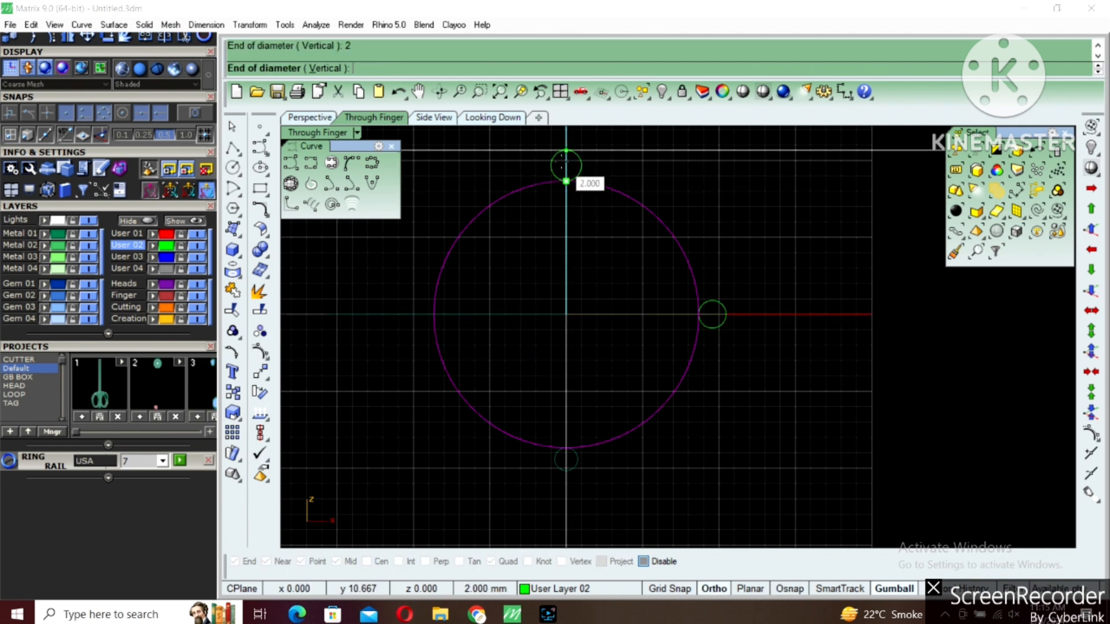
click(421, 267)
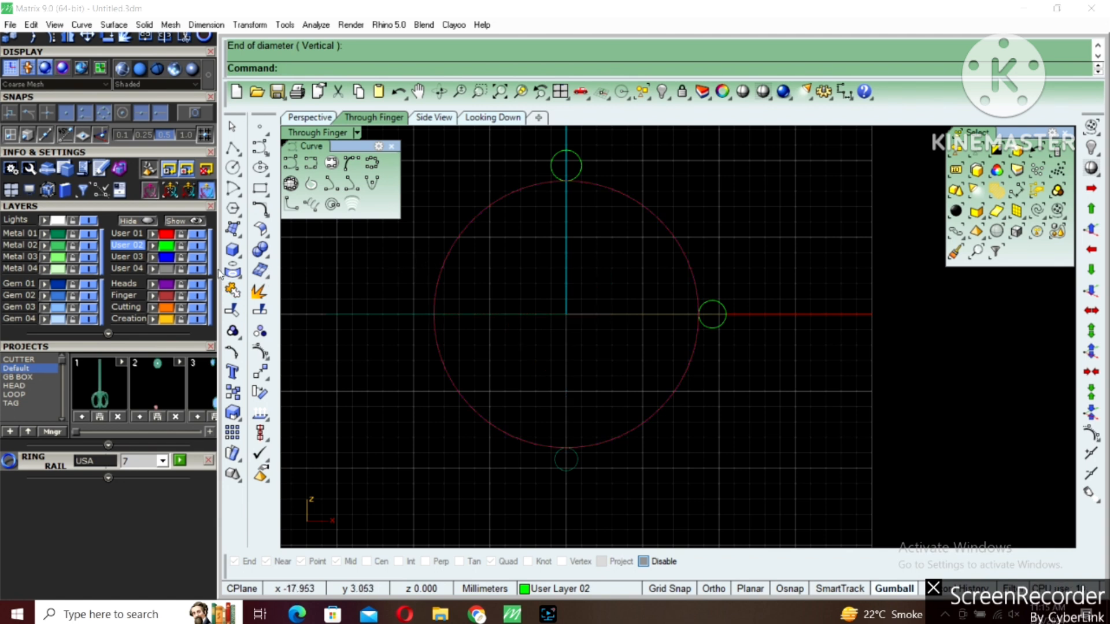
Draw a diameter ellipse from the top circle's outer edge to the bottom circle's outer edge, reaching the side circle's outer edge
click(264, 171)
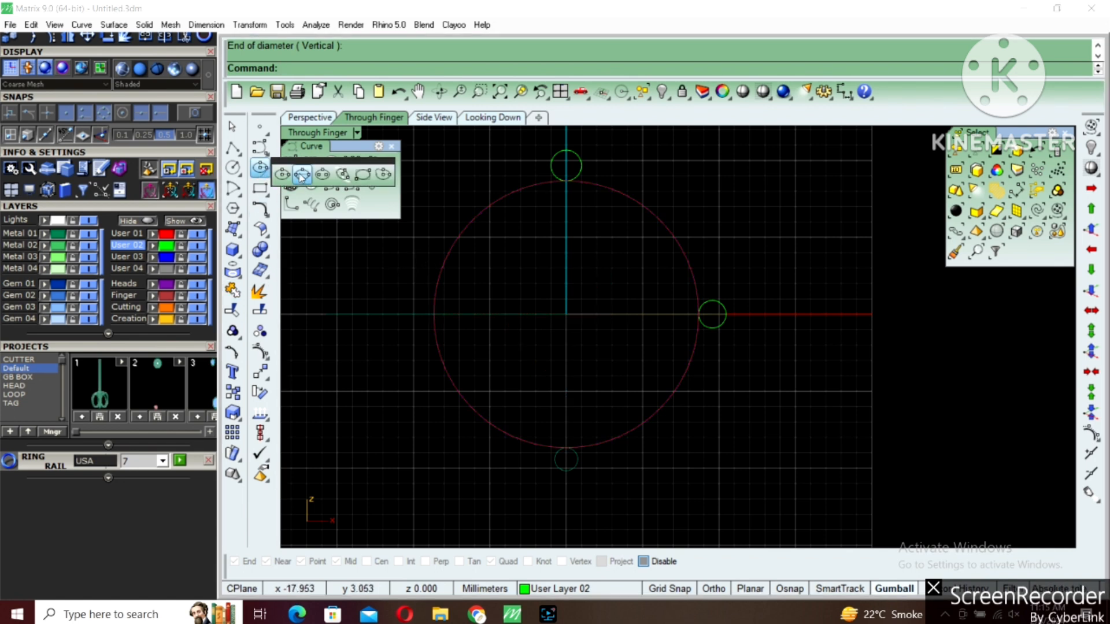
click(299, 175)
click(566, 151)
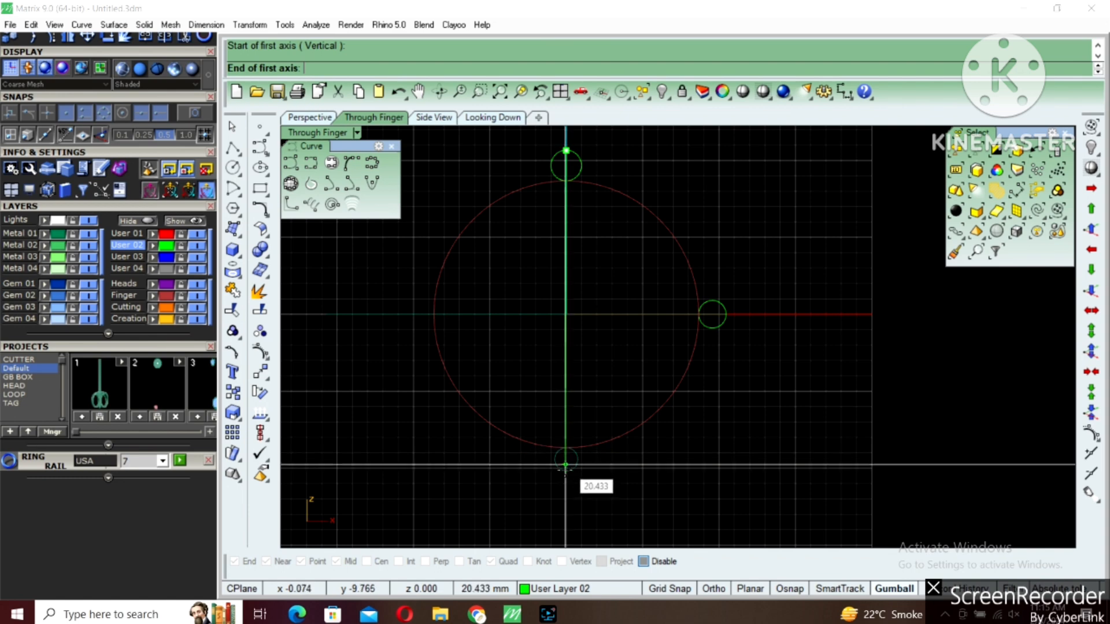
click(566, 470)
click(724, 315)
Delete the three small helper circles and put the remaining ring curves on the User 01 layer
scroll(694, 297, down, 3)
drag(540, 183, 835, 486)
key(Delete)
drag(733, 259, 608, 264)
click(155, 234)
Measure the length of the outer ring curve
click(560, 221)
click(584, 229)
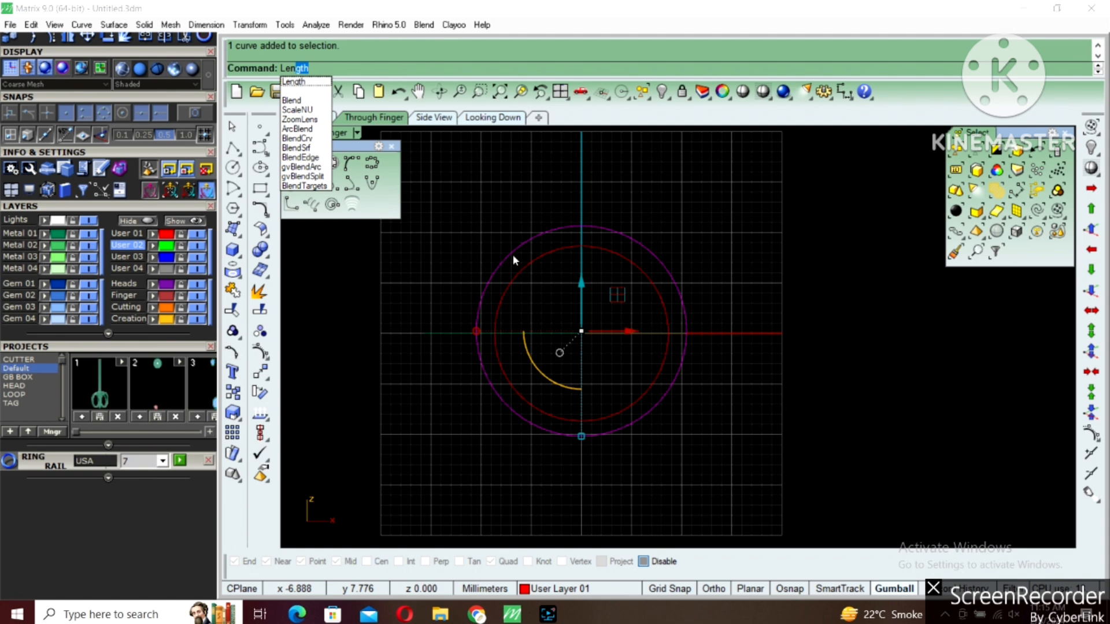
key(Return)
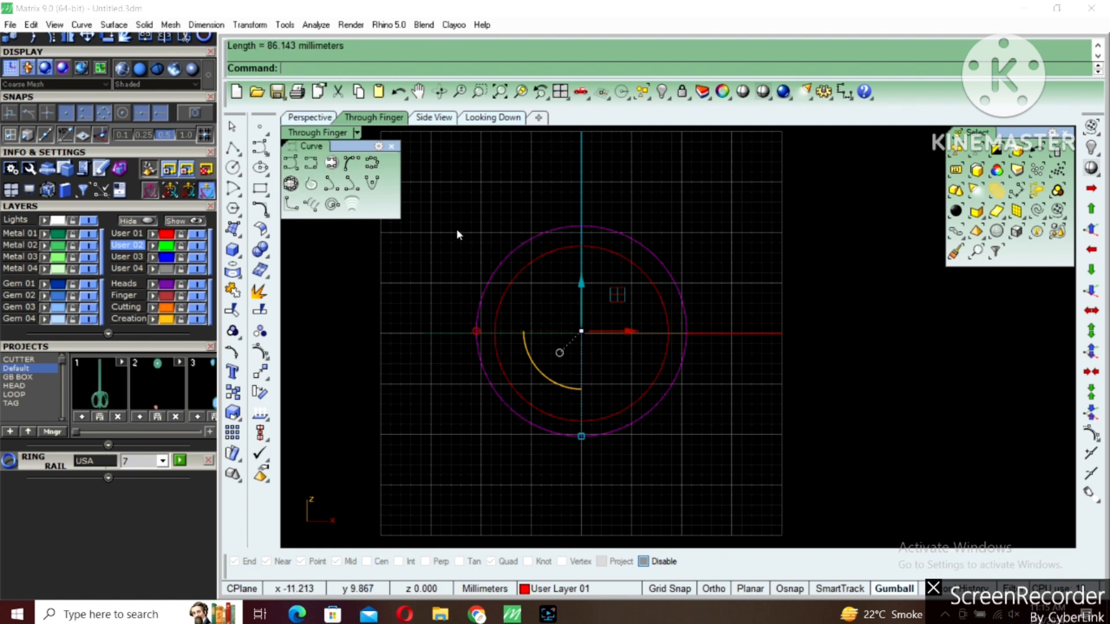
Try to draw a both-sides line centred on the origin with a half-length of 86.143/2, and undo it
click(240, 155)
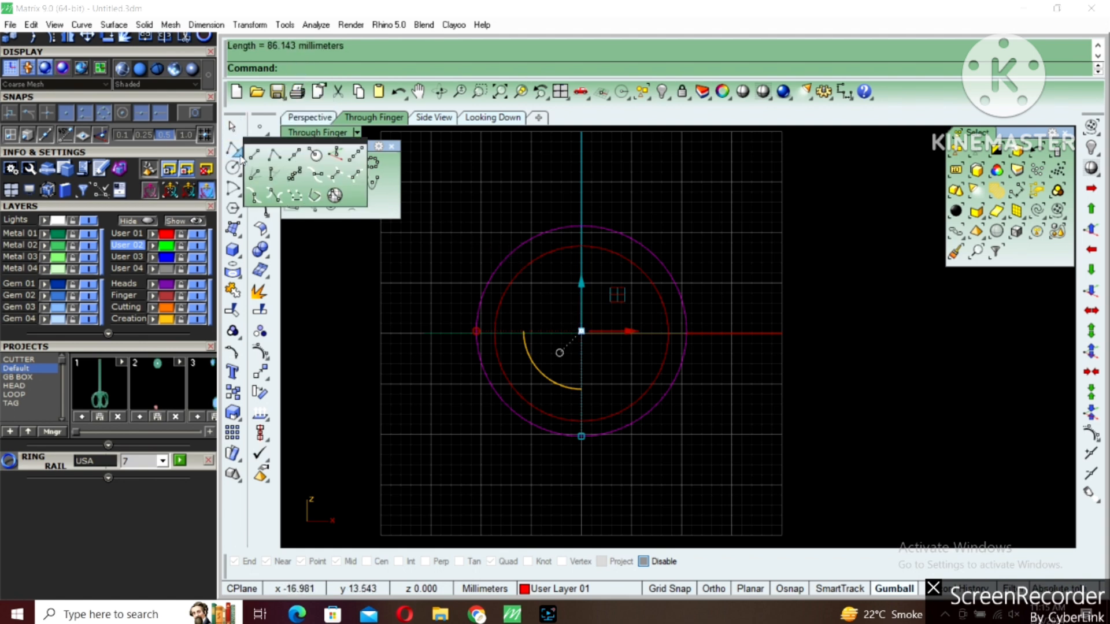
click(292, 157)
text(0)
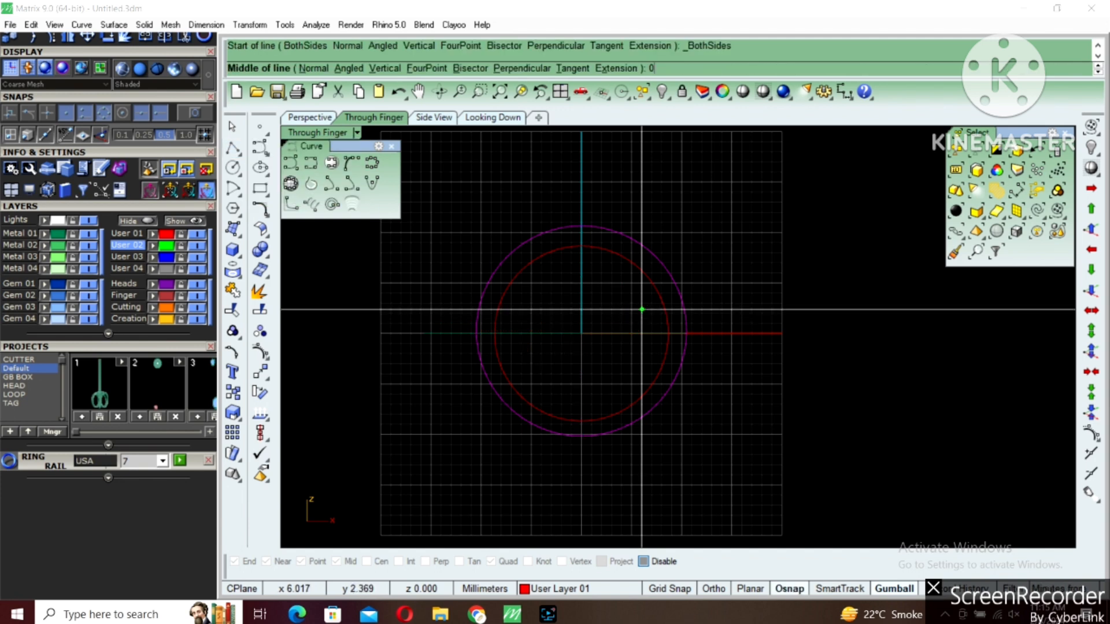
key(Return)
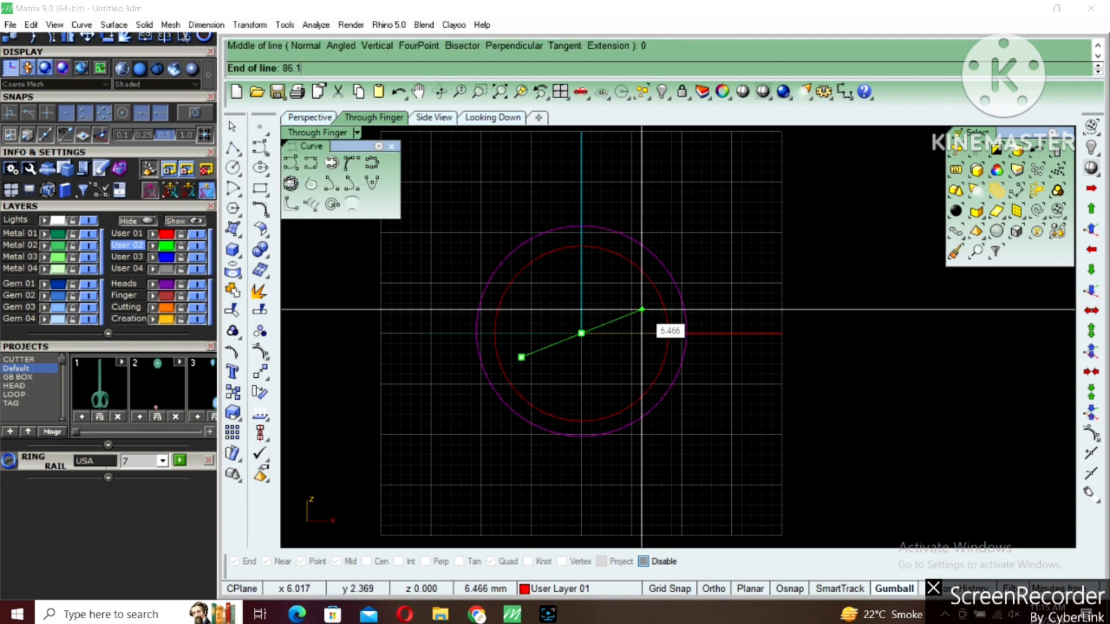
text(86.143/2)
key(Return)
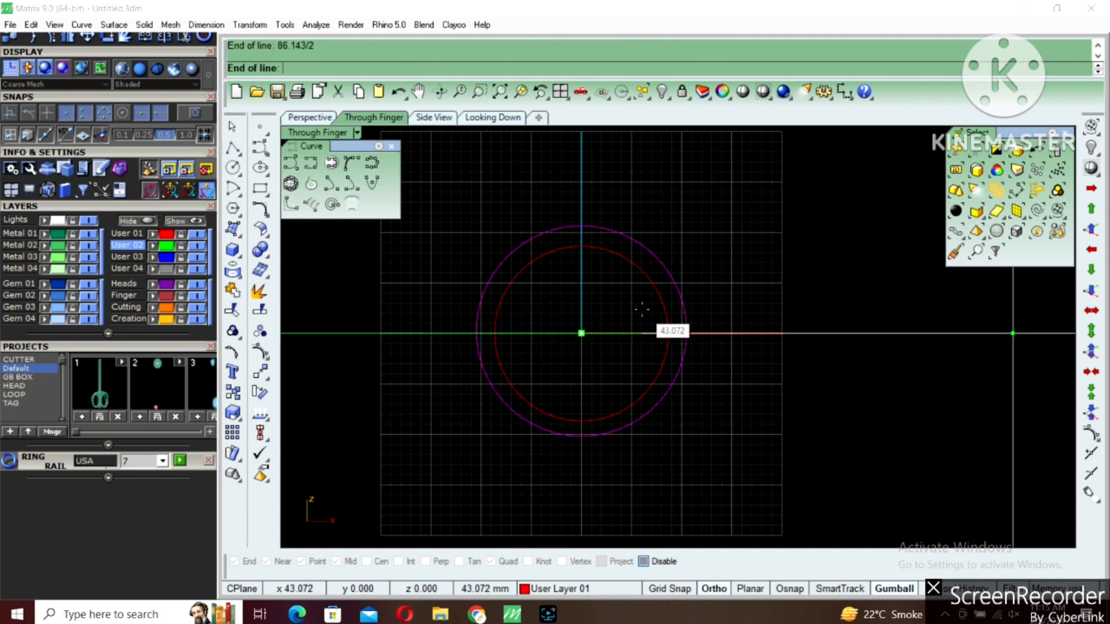
click(641, 307)
key(ctrl+z)
Draw a horizontal both-sides line centred on the origin, extending 86.143/2 mm to each side
right_click(716, 326)
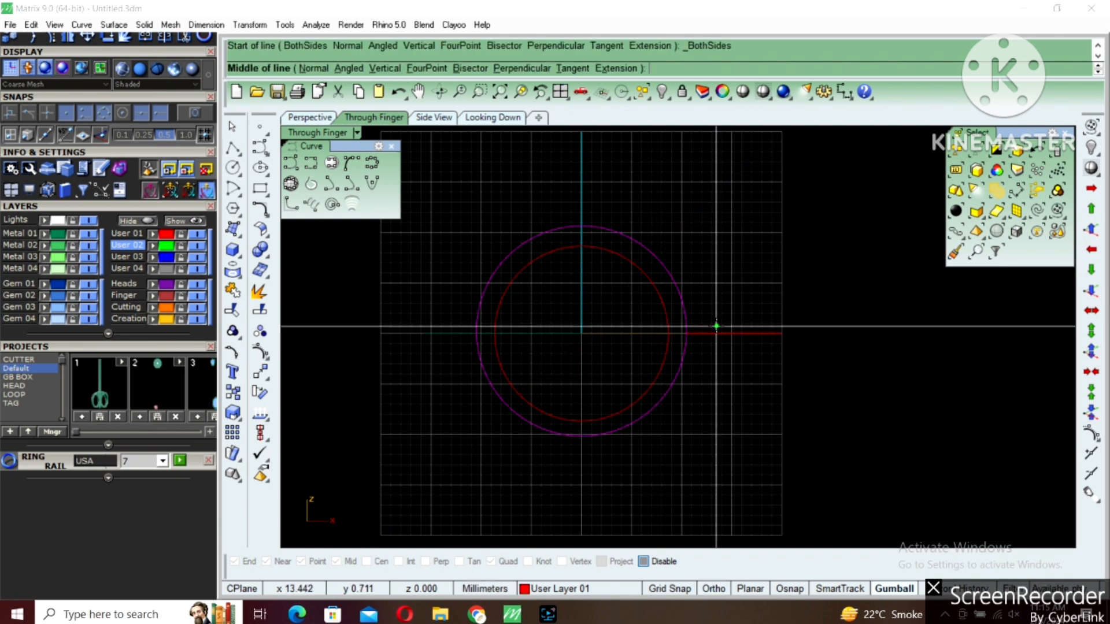
key(Return)
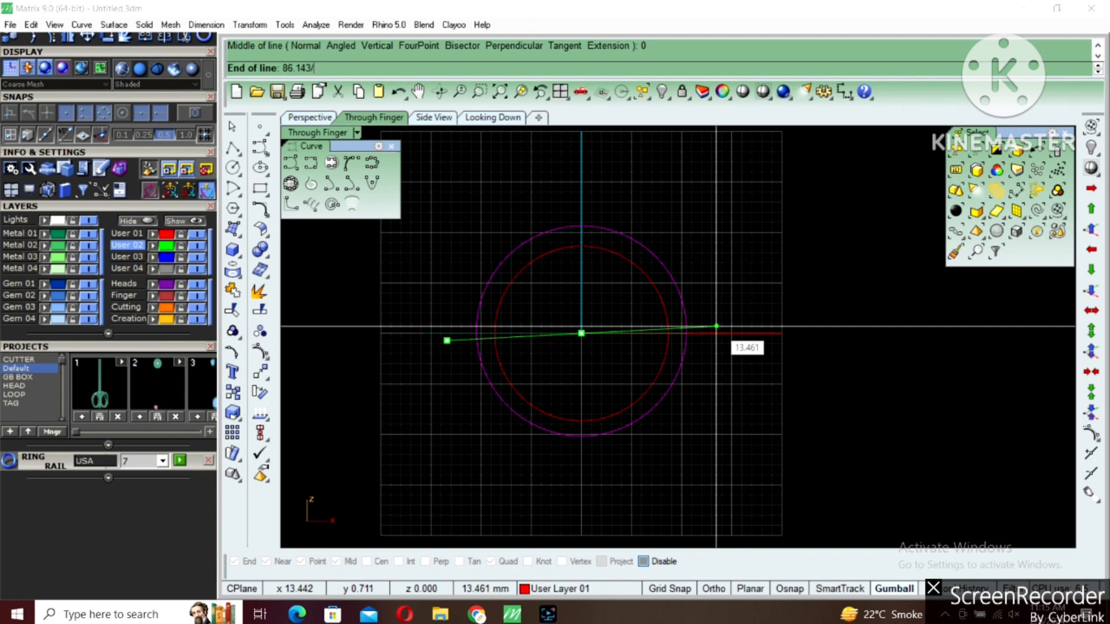
key(Return)
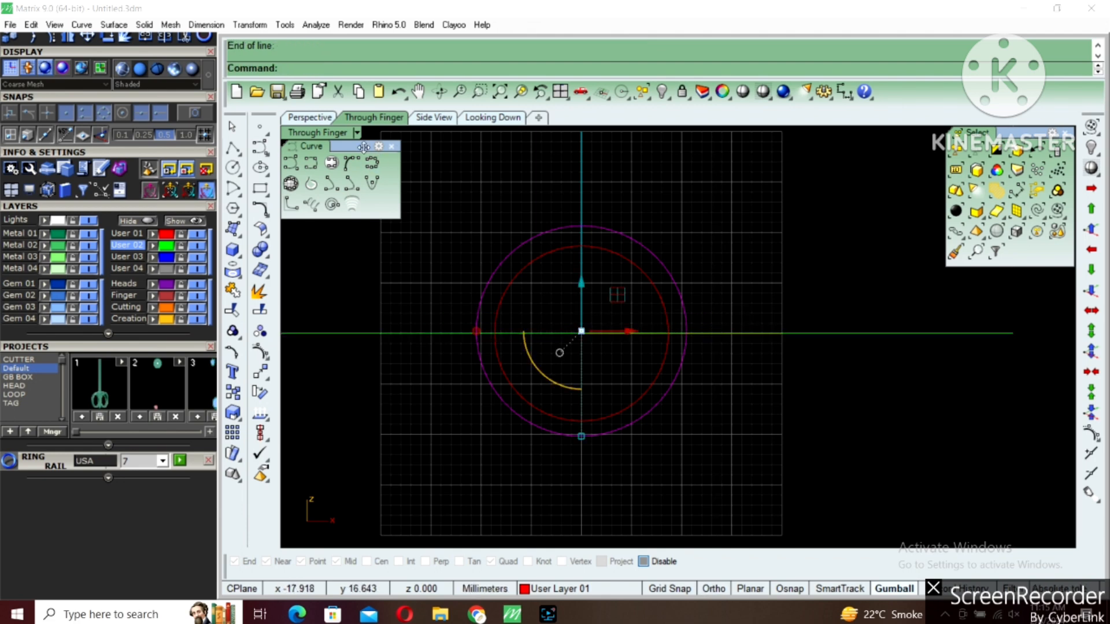
Project the tilted outer ring curve onto the Through Finger construction plane and delete the original curve
double_click(343, 134)
double_click(313, 132)
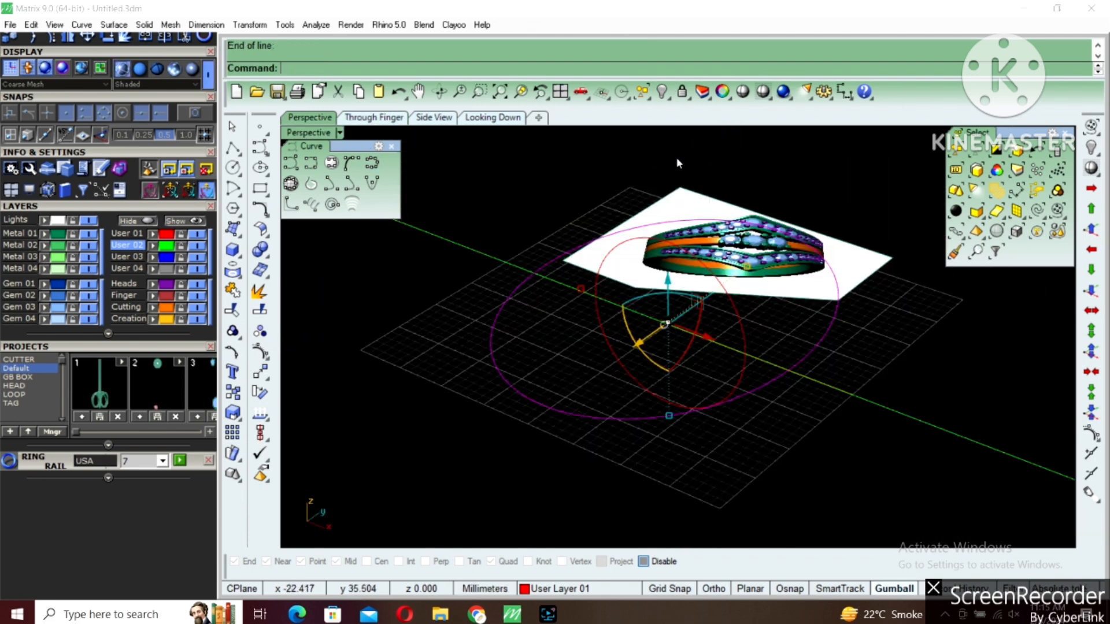
right_drag(709, 369, 720, 372)
click(704, 285)
click(727, 270)
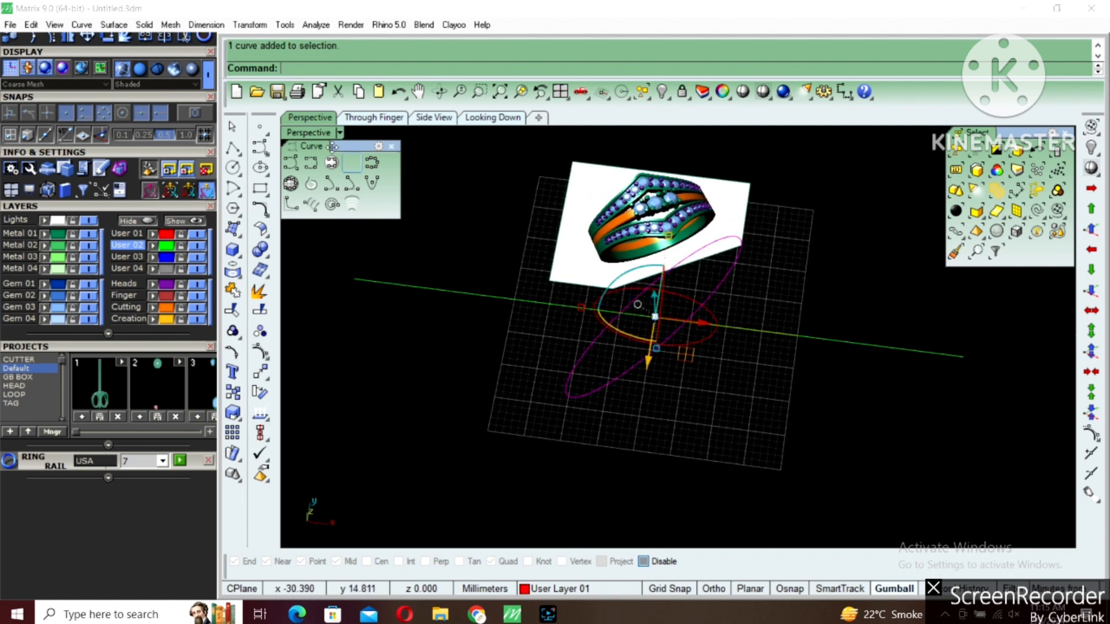
double_click(305, 130)
text(pc)
key(Return)
key(Return)
key(Delete)
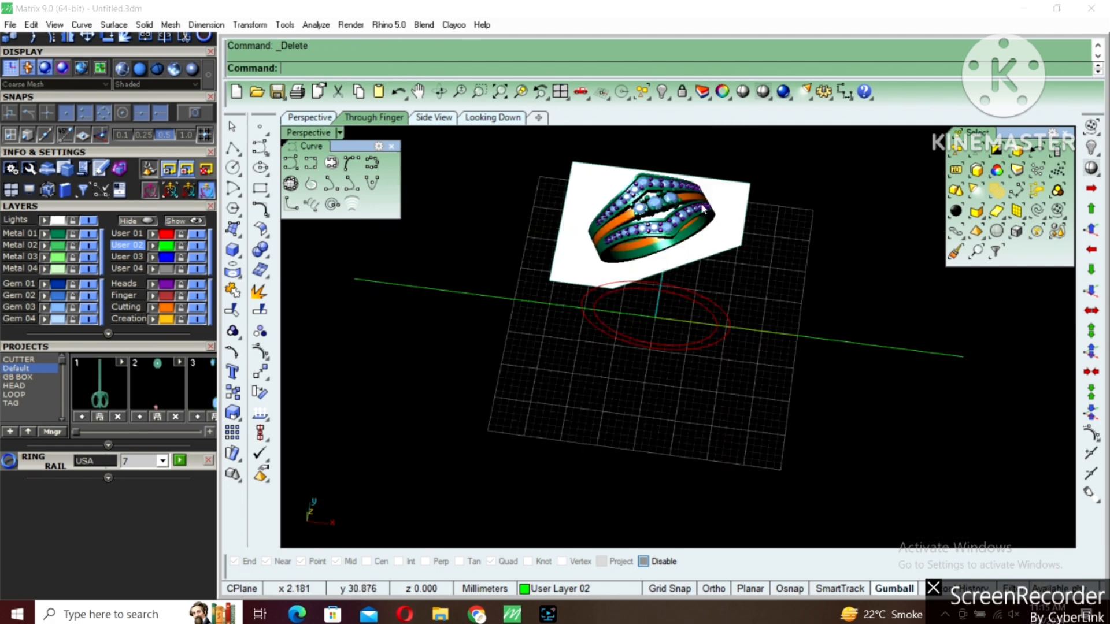
Hide the two ring curves in the Perspective view
double_click(702, 133)
drag(557, 396, 788, 255)
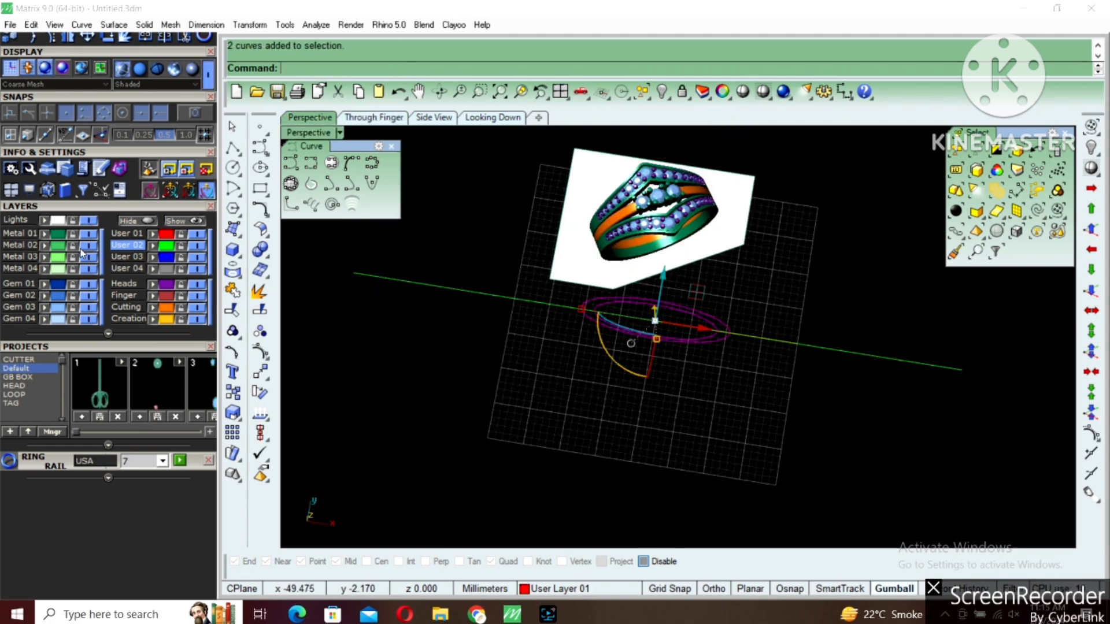
click(660, 92)
Measure the length of the horizontal line
drag(711, 305, 668, 360)
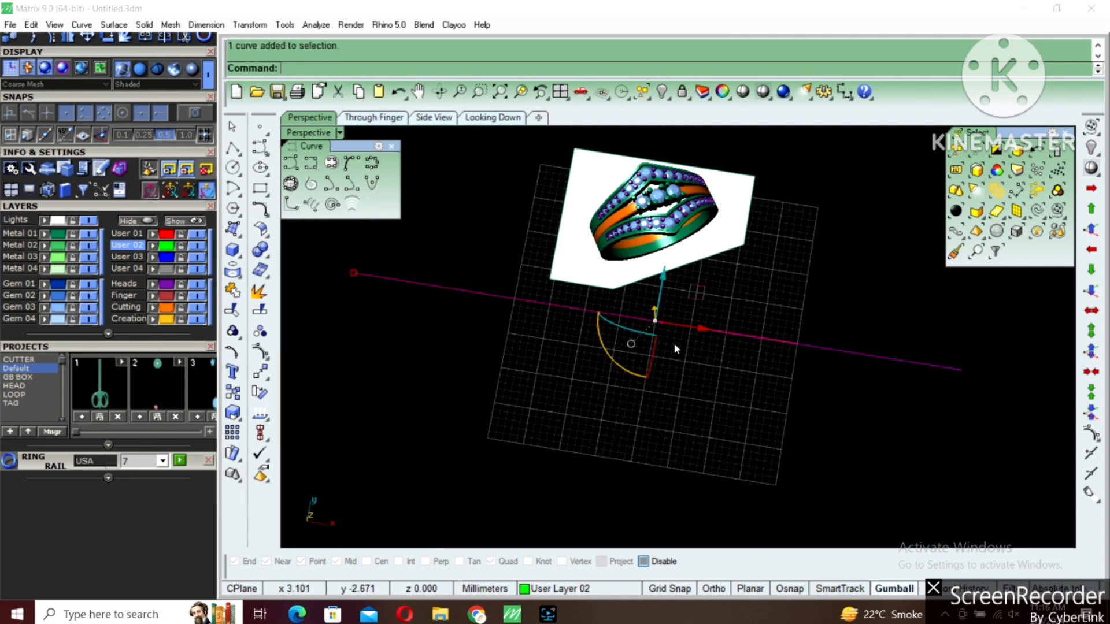
text(le)
key(Return)
Divide the horizontal line into 4 segments with points marking the divisions and ends
drag(770, 272, 711, 372)
text(Divide)
key(Return)
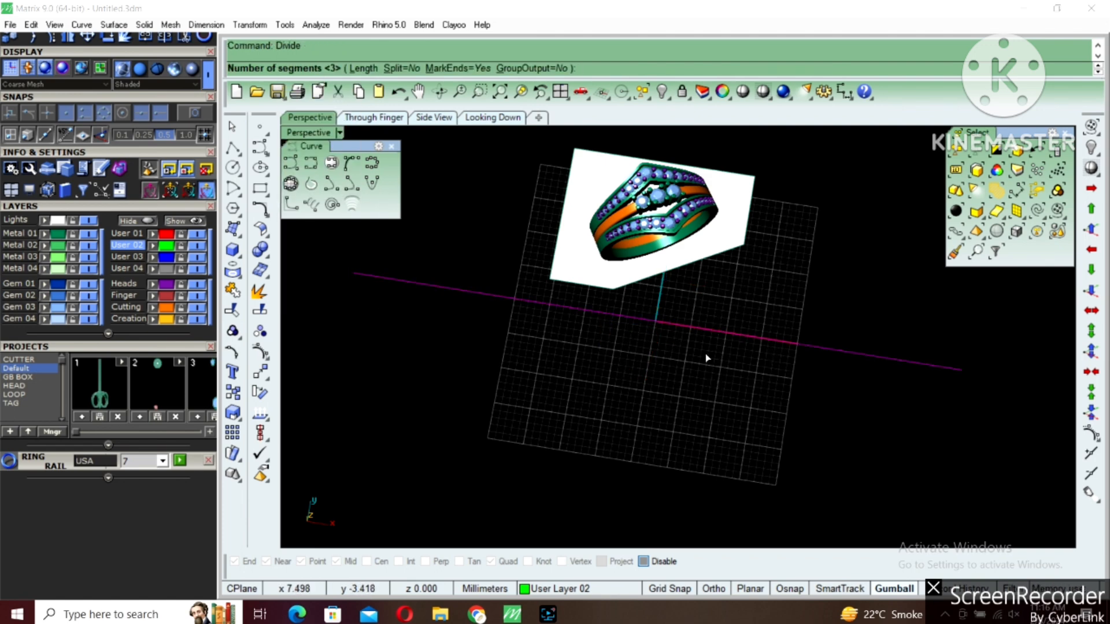
text(4)
key(Return)
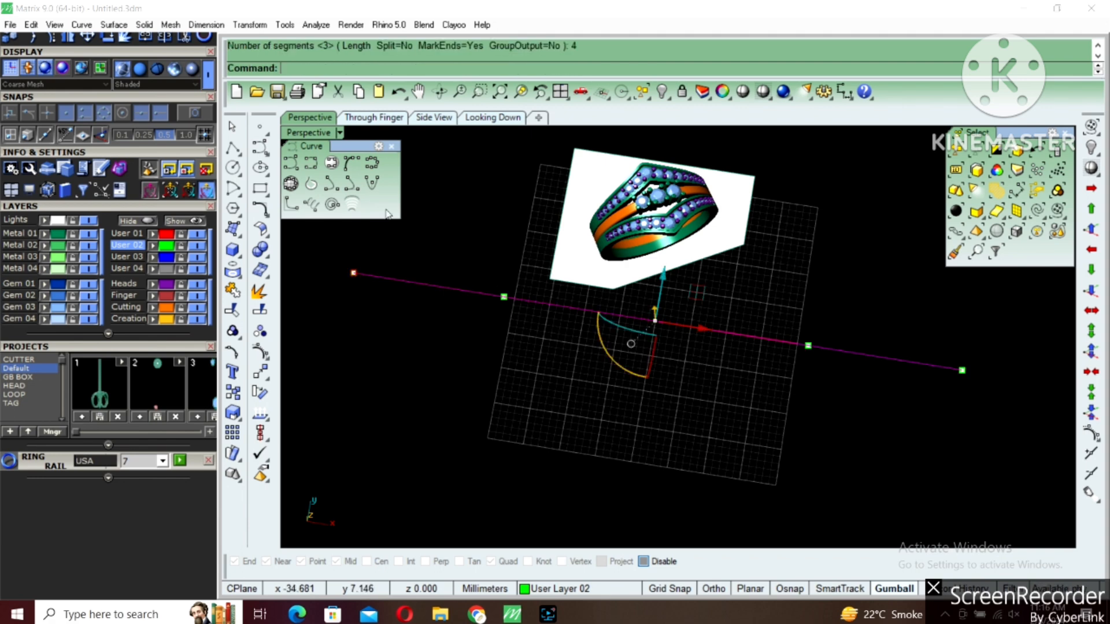
In the Looking Down view, move the ring reference picture from its centre stone to the origin
double_click(300, 133)
double_click(300, 133)
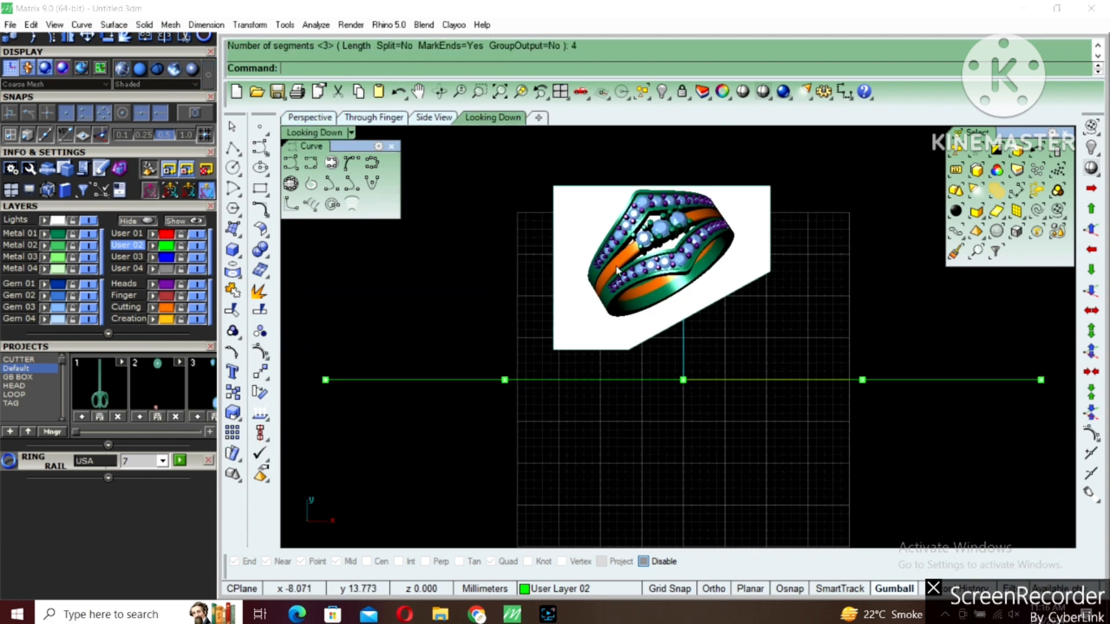
click(639, 279)
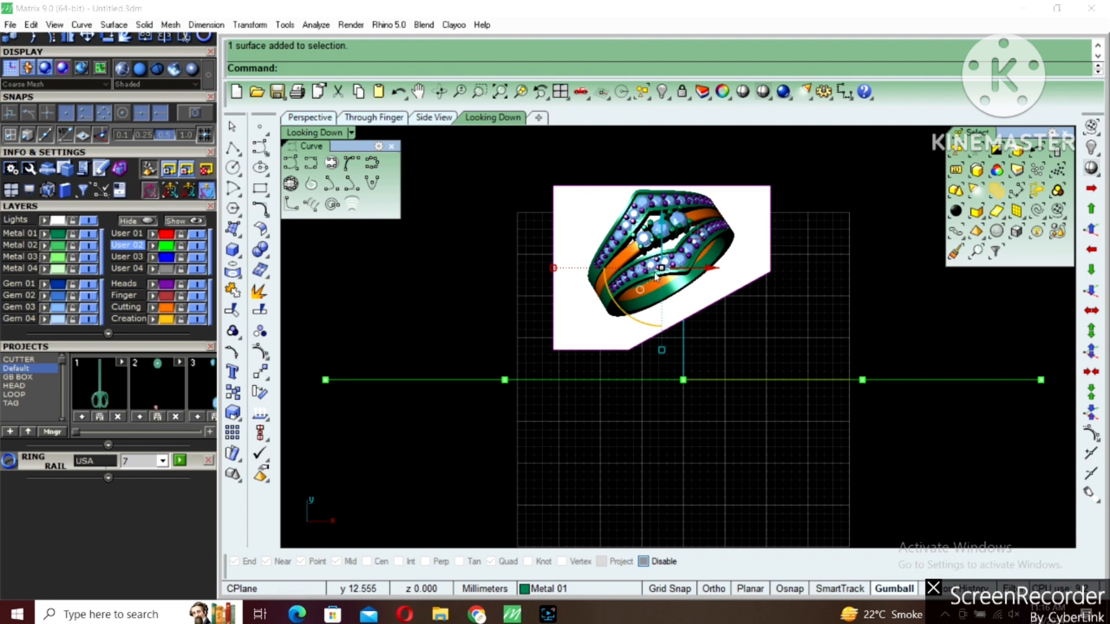
scroll(660, 272, up, 2)
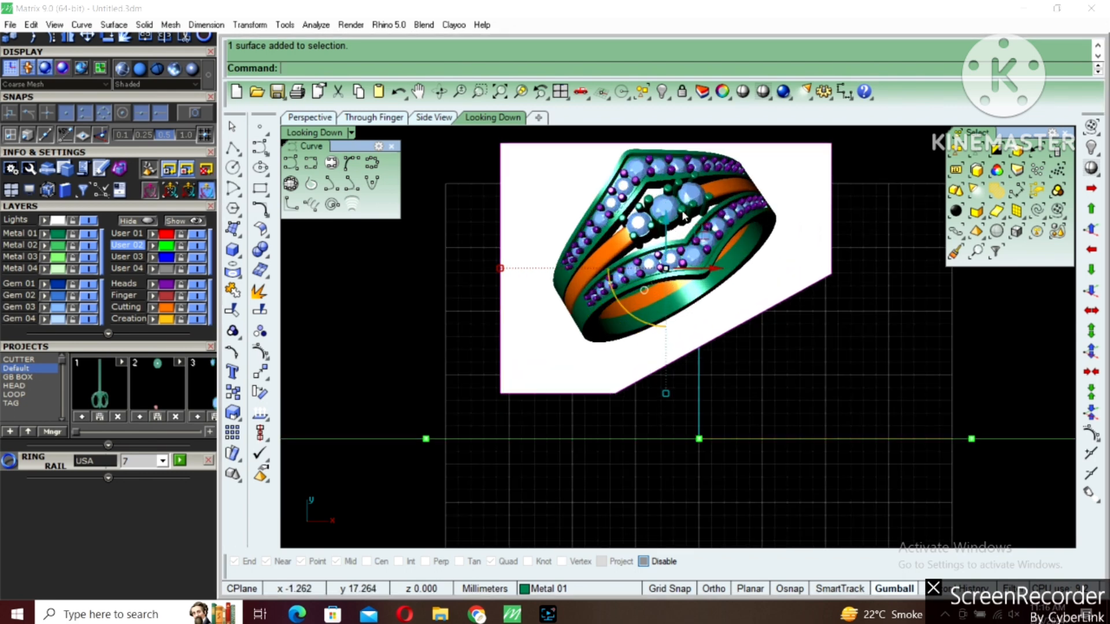
scroll(667, 248, up, 2)
text(m)
key(Return)
click(659, 207)
text(0)
key(Return)
scroll(669, 308, down, 3)
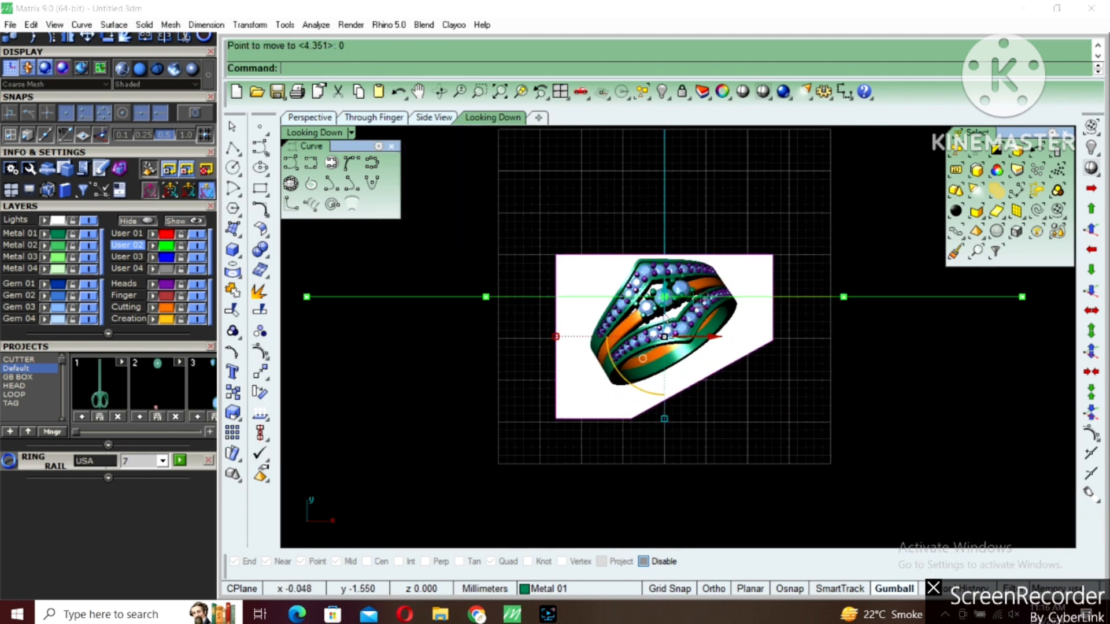
Rotate the ring picture about the origin using two reference points so the three centre stones align with the horizontal line
scroll(669, 307, up, 3)
text(r)
key(Return)
text(0)
key(Return)
click(778, 248)
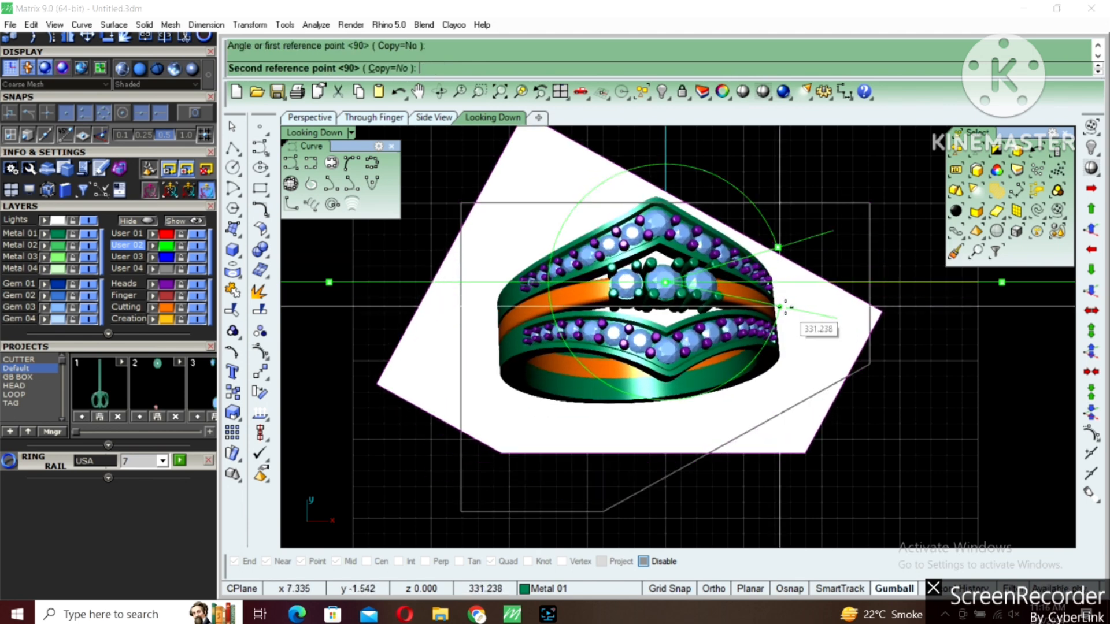
click(779, 310)
Move the ring picture slightly to the right to fine-tune its alignment with the division points
scroll(733, 266, up, 4)
text(m)
key(Return)
click(770, 245)
shift+click(776, 246)
scroll(776, 248, down, 6)
key(ctrl+shift+h)
key(Escape)
key(Escape)
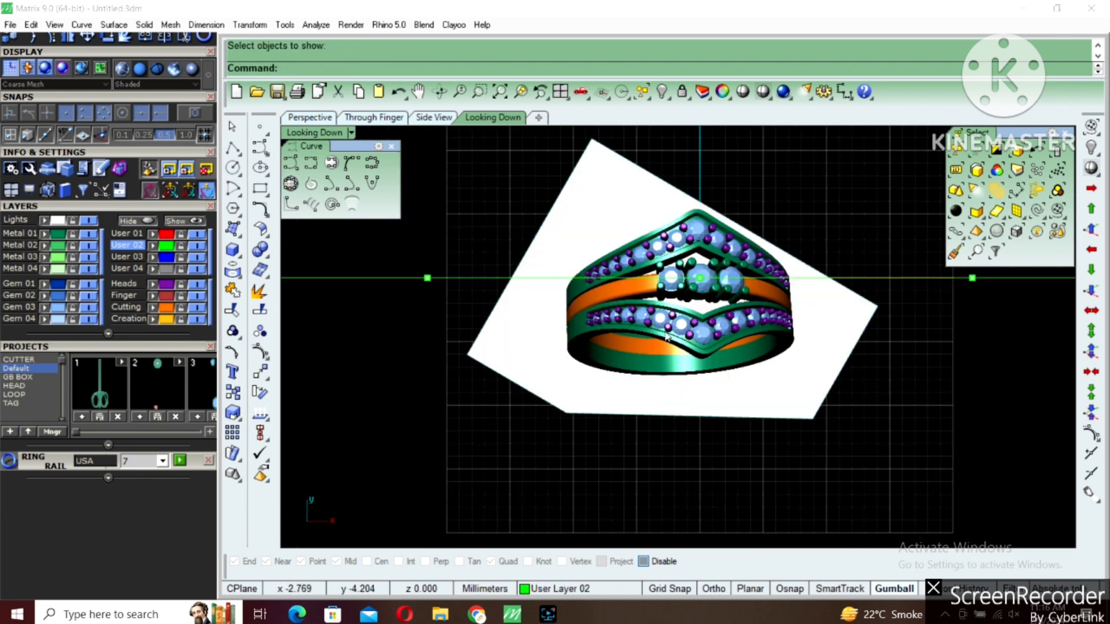
Show the hidden ring curves again
key(ctrl+shift+h)
drag(614, 245, 550, 332)
key(Return)
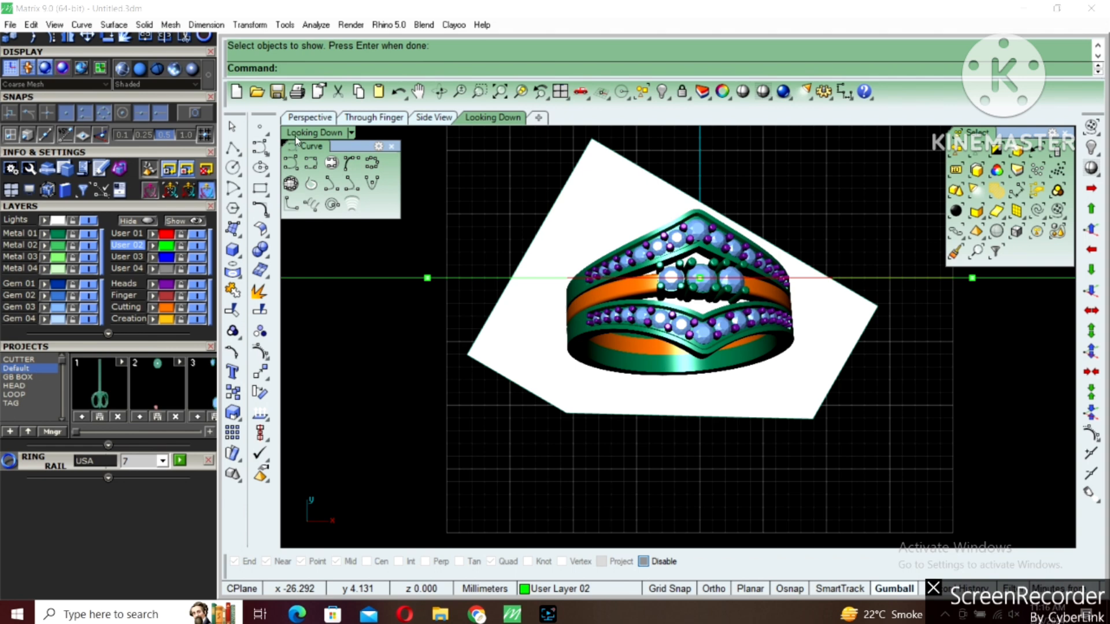
Check the outer ring curve's overall width with an aligned dimension in the Through Finger view, without placing it
double_click(297, 135)
key(ctrl+d)
scroll(506, 422, up, 4)
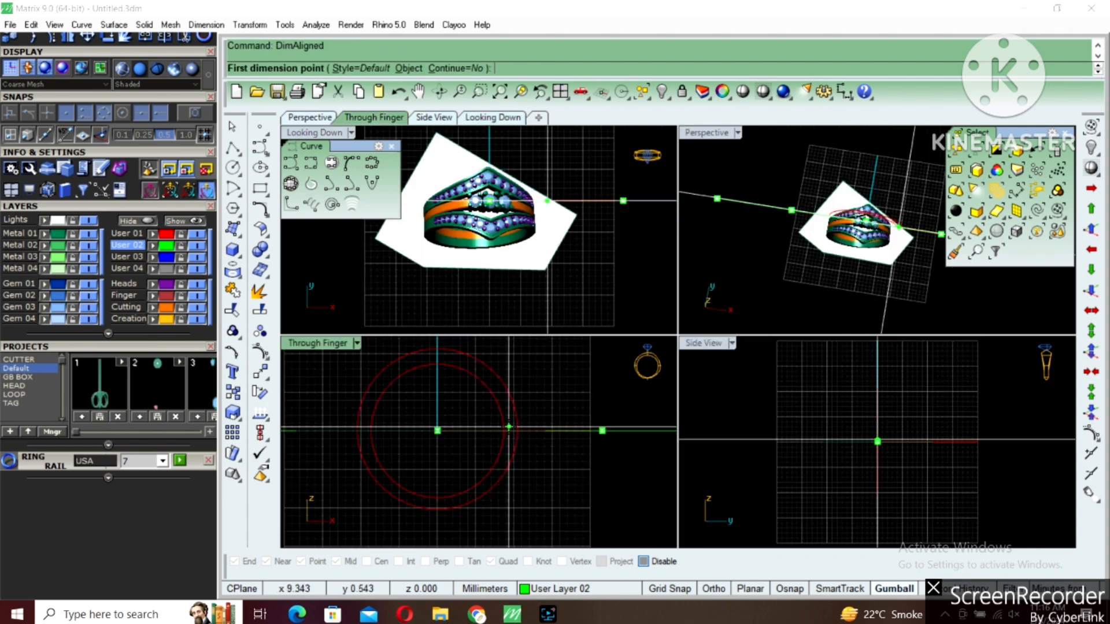
click(516, 430)
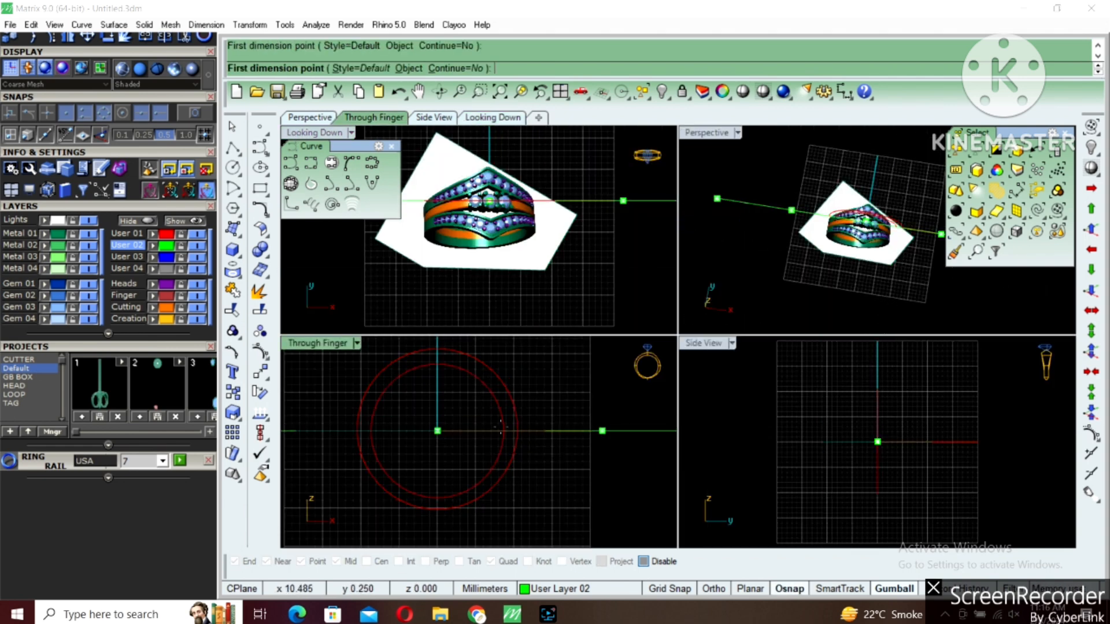
key(alt)
click(354, 420)
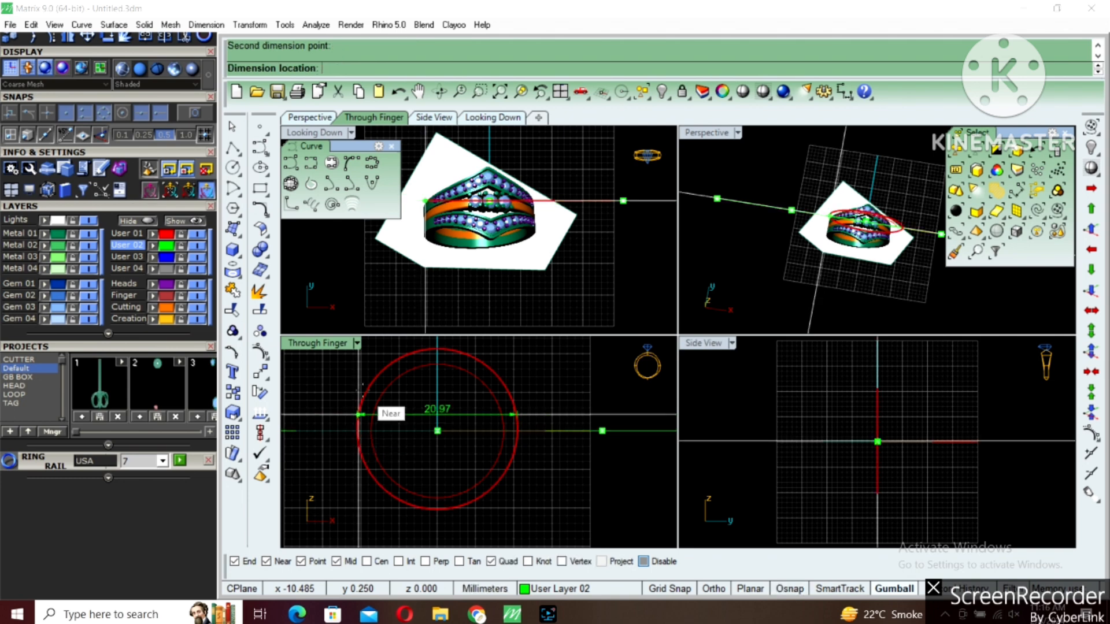
key(Escape)
Maximize the Looking Down view and hide the divided line with its points
double_click(305, 133)
click(605, 369)
text(hide)
key(Return)
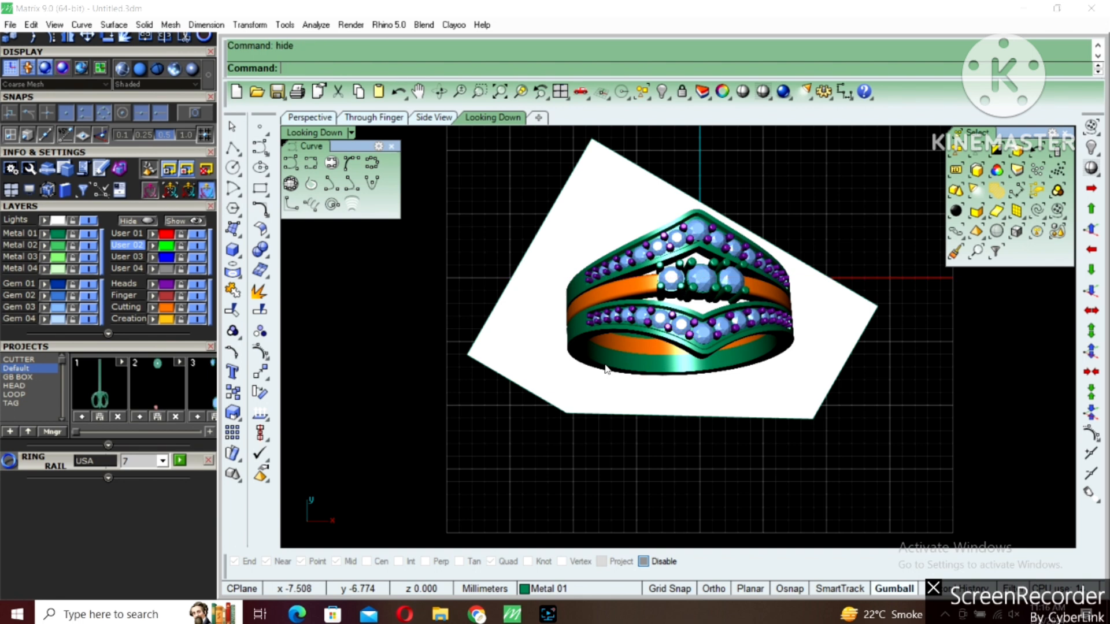
Draw a 21 mm square centred on the origin in the Looking Down view to check the ring picture, and delete it
click(260, 188)
click(308, 197)
text(0)
key(Return)
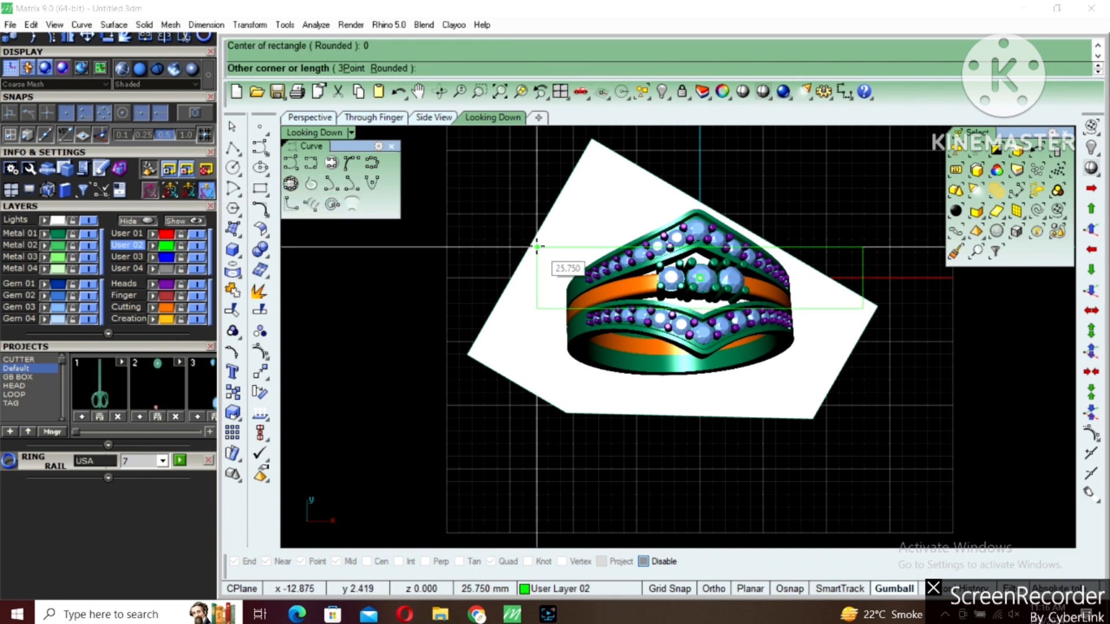
text(21)
key(Return)
key(Return)
click(570, 281)
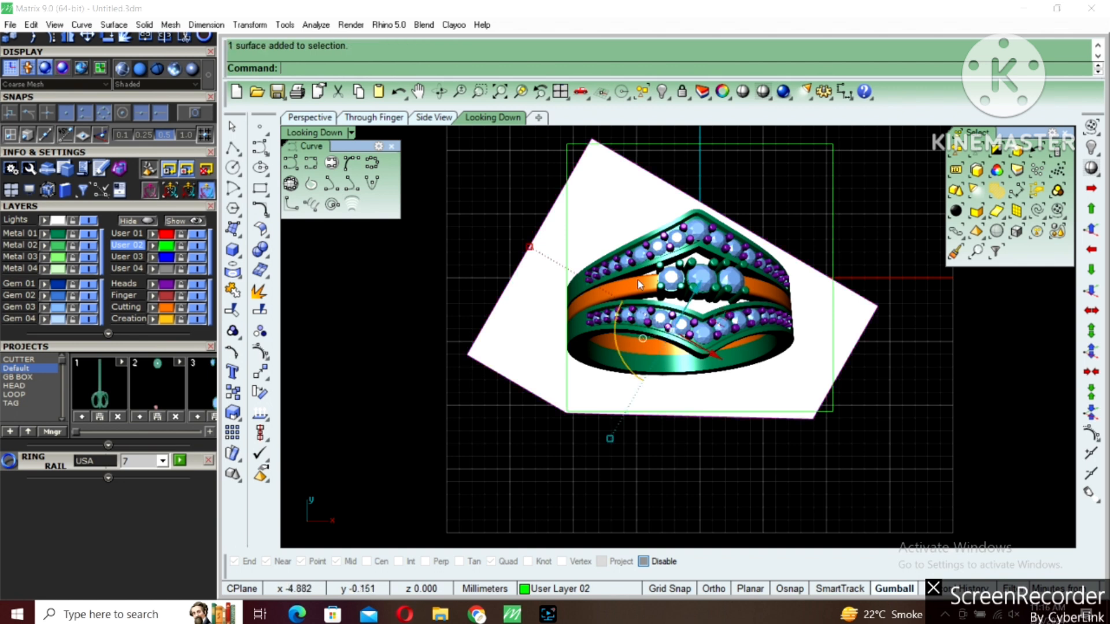
key(Delete)
Show the hidden divided line and its division points again alongside the ring picture
right_drag(697, 297, 693, 330)
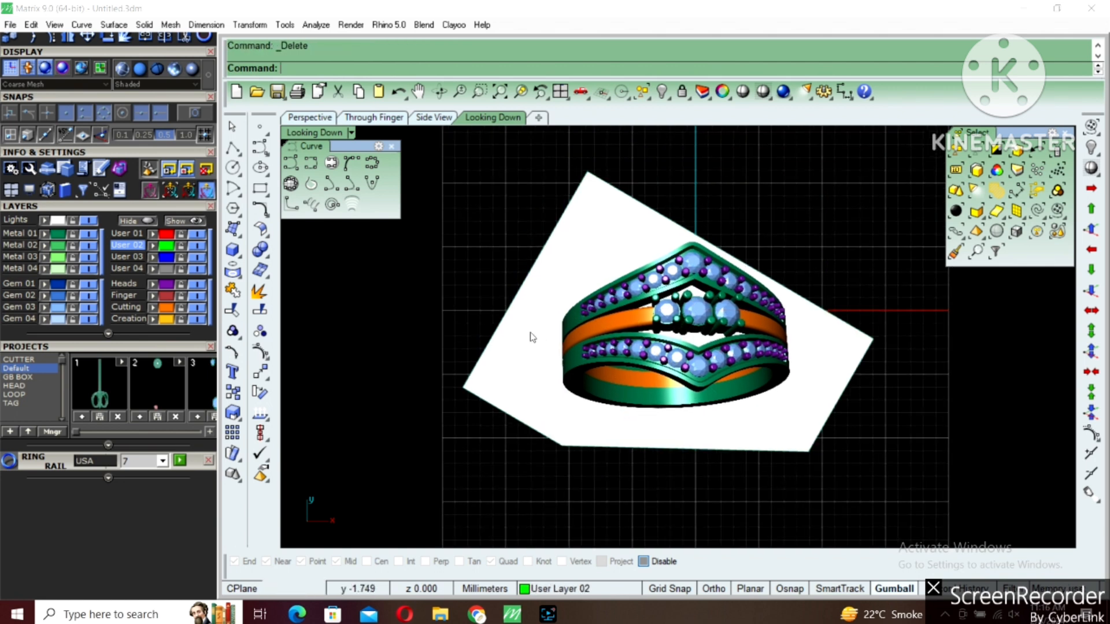
key(ctrl+shift+h)
scroll(529, 300, down, 4)
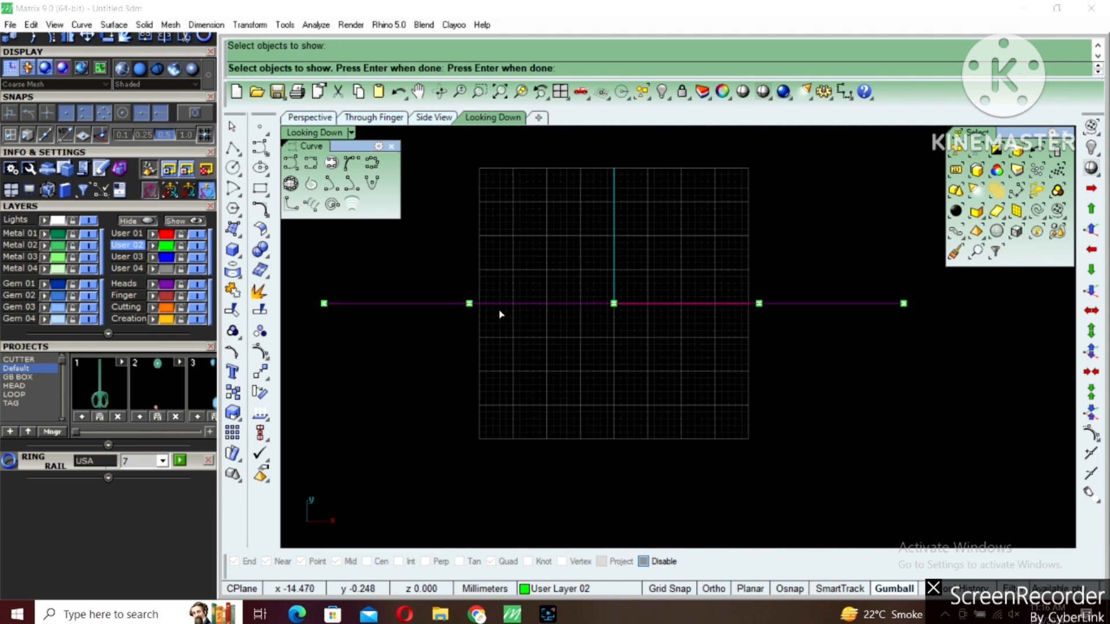
key(Return)
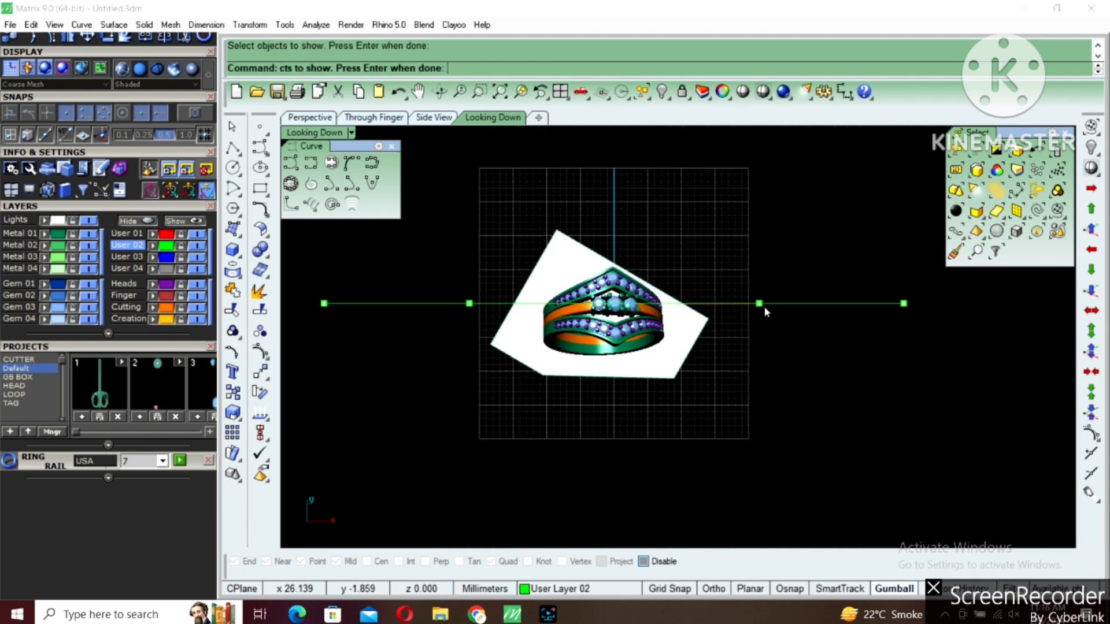
scroll(651, 349, up, 4)
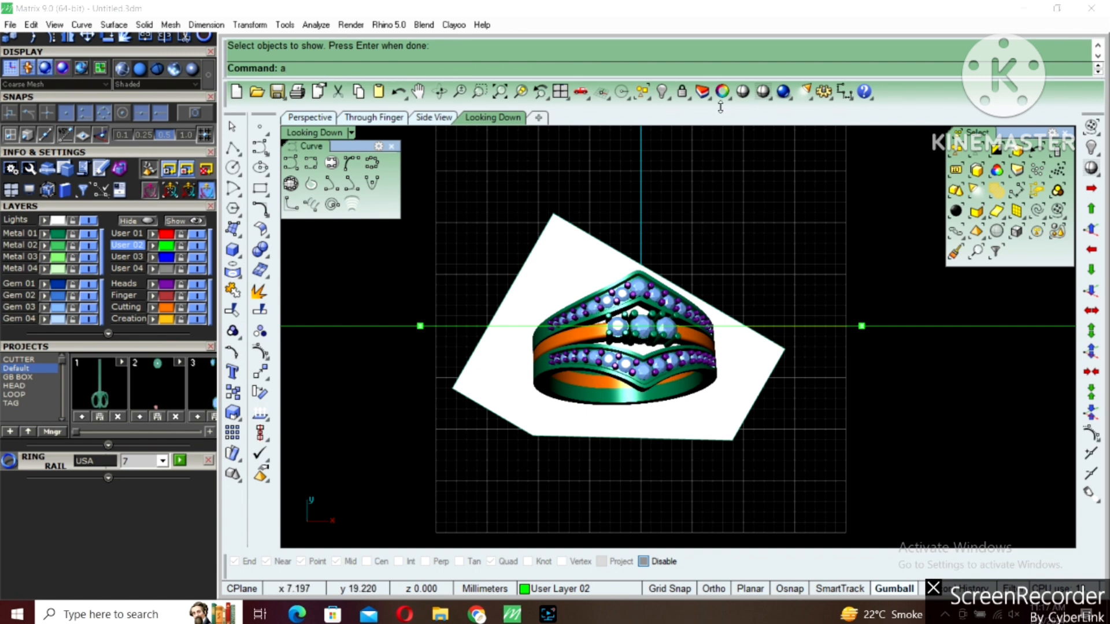
Measure the height of the middle stone in the picture with an aligned dimension, without placing it
click(844, 92)
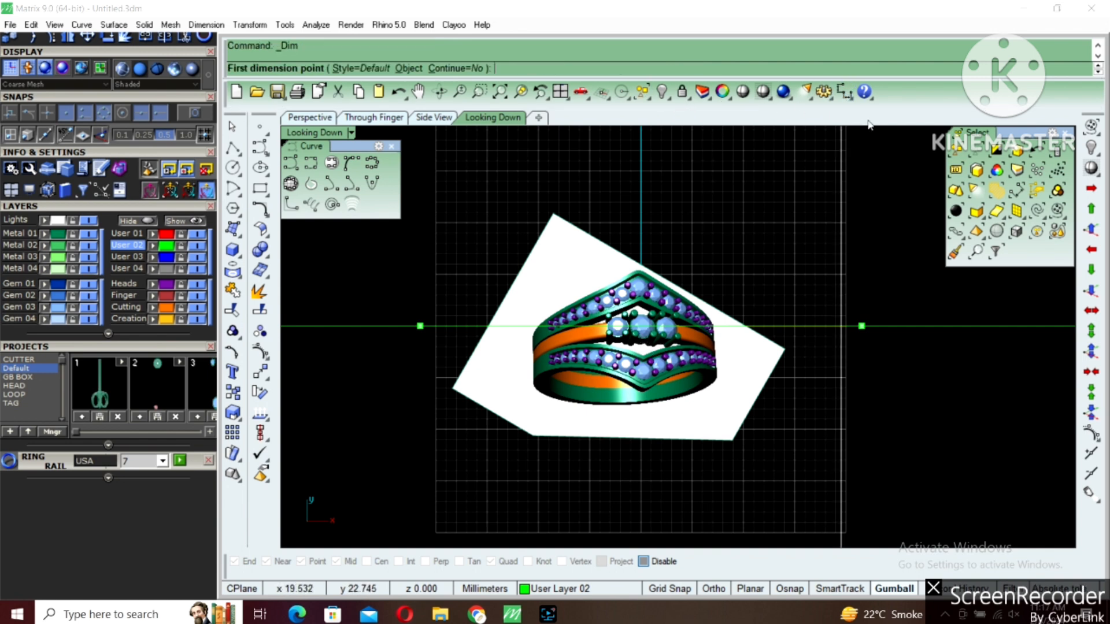
click(853, 96)
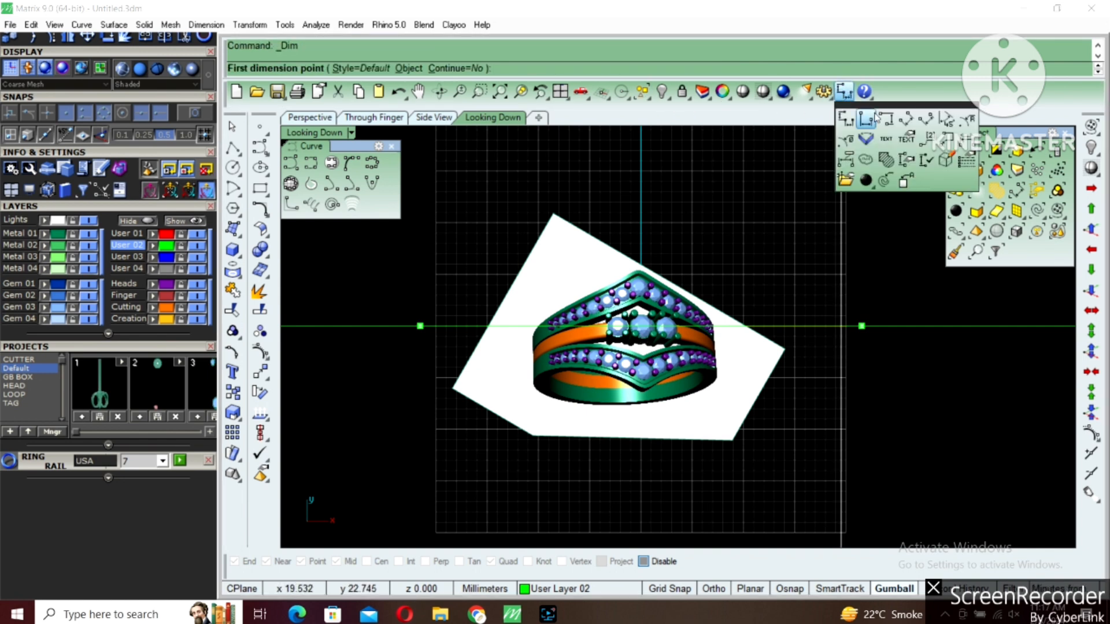
click(910, 123)
scroll(647, 325, up, 4)
scroll(639, 332, up, 5)
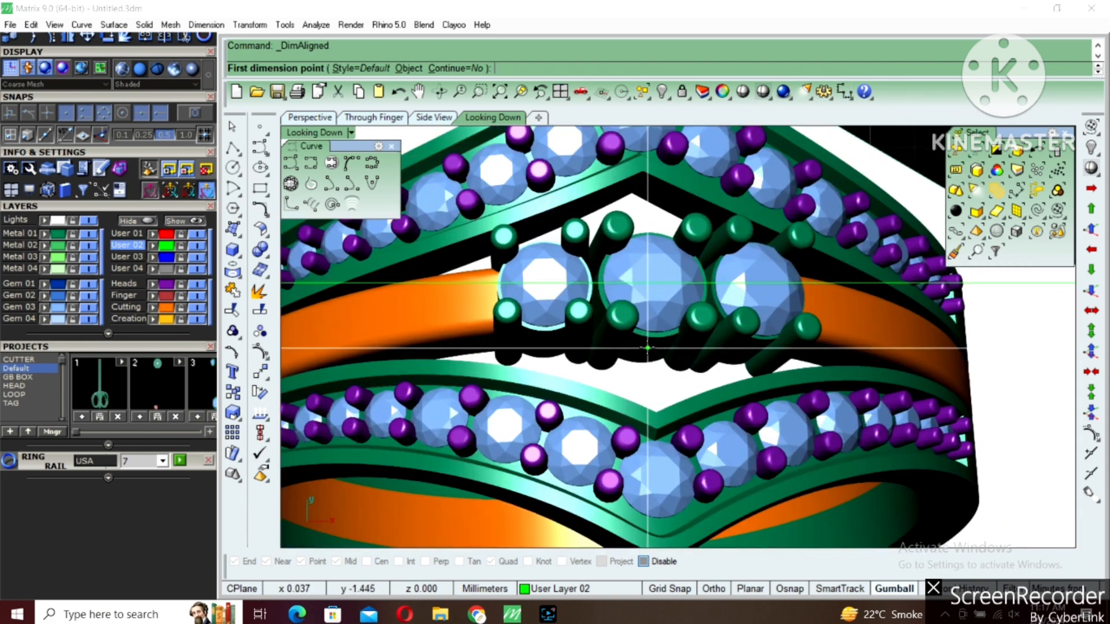
click(656, 328)
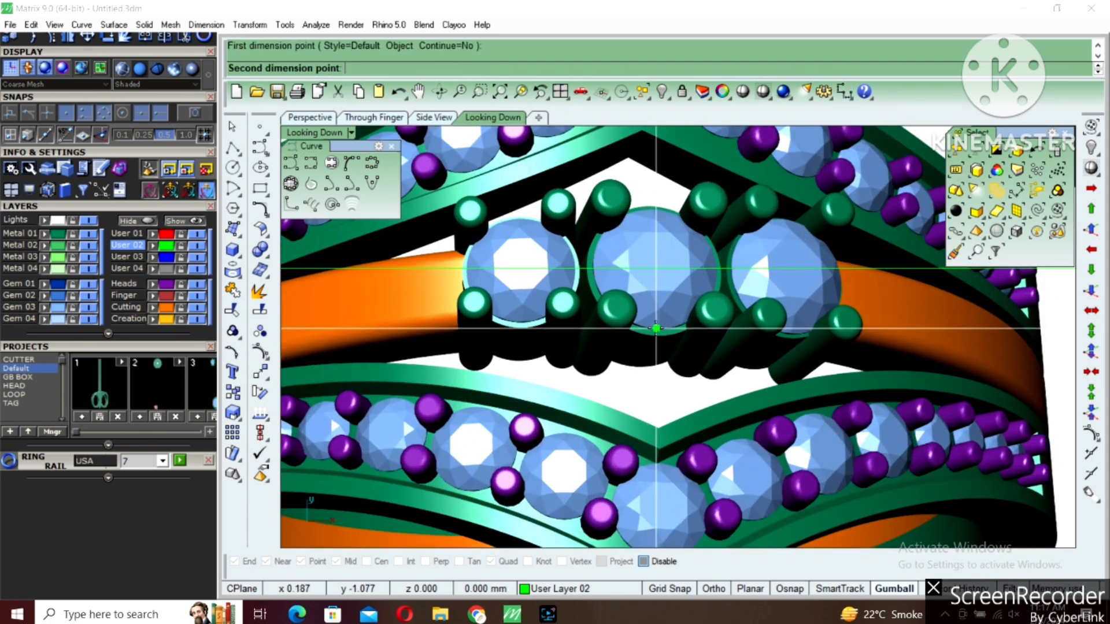
shift+click(664, 206)
key(Escape)
Measure the width of the stone left of the middle one with an aligned dimension
right_click(588, 266)
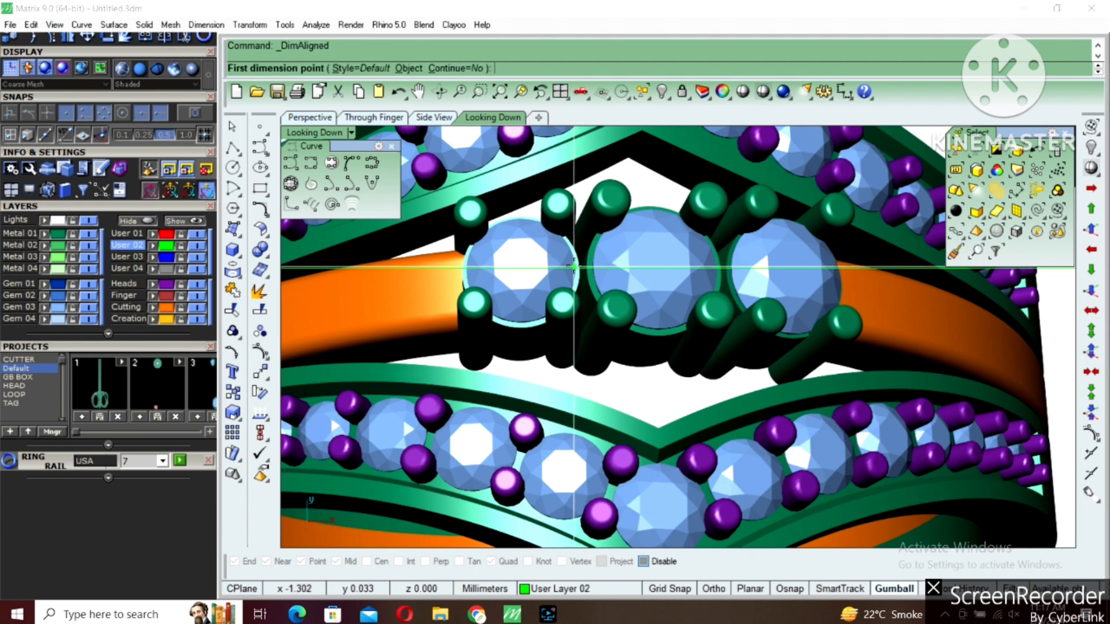
click(574, 267)
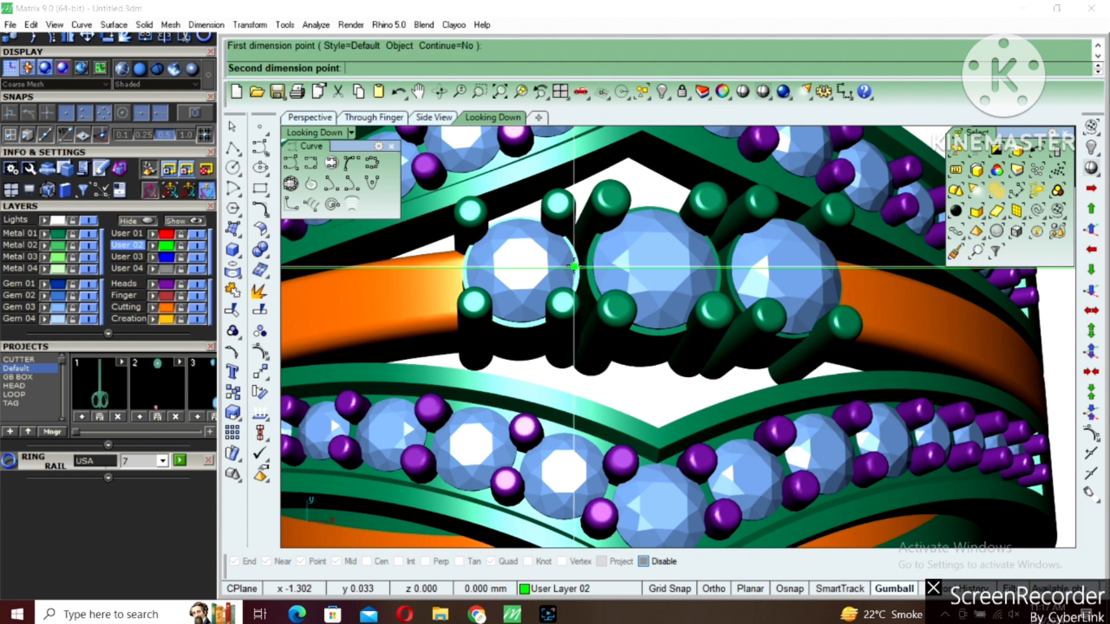
click(466, 266)
scroll(594, 292, down, 5)
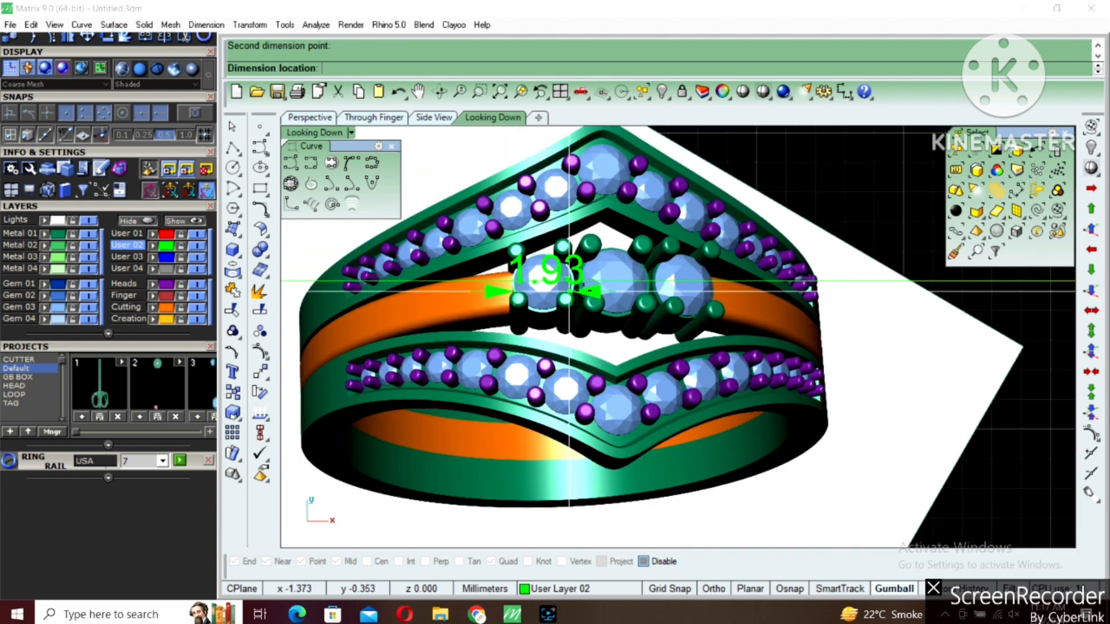
scroll(594, 291, up, 3)
click(594, 292)
scroll(594, 292, down, 6)
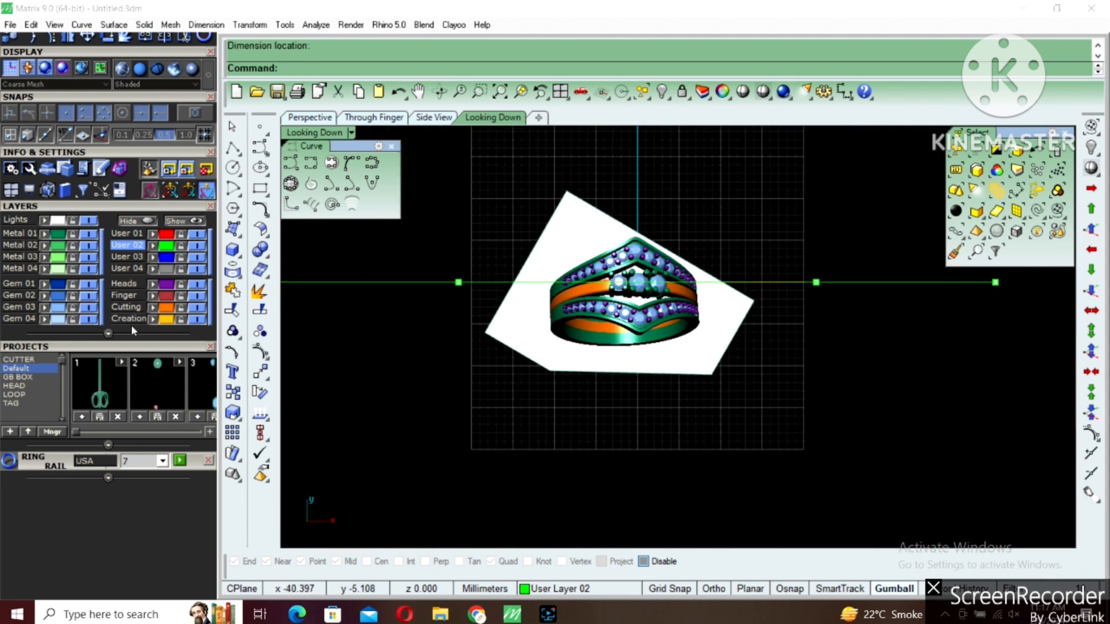
Hide the ring picture with the Metal 02 layer and draw a circle of 2.3 mm diameter centred on the origin
click(545, 318)
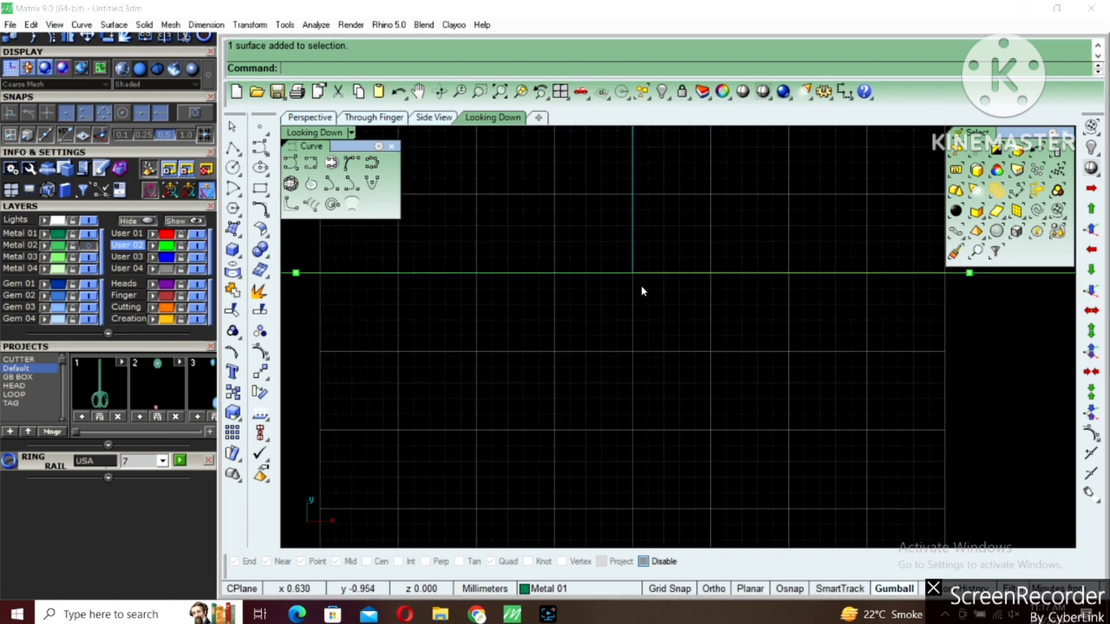
click(233, 168)
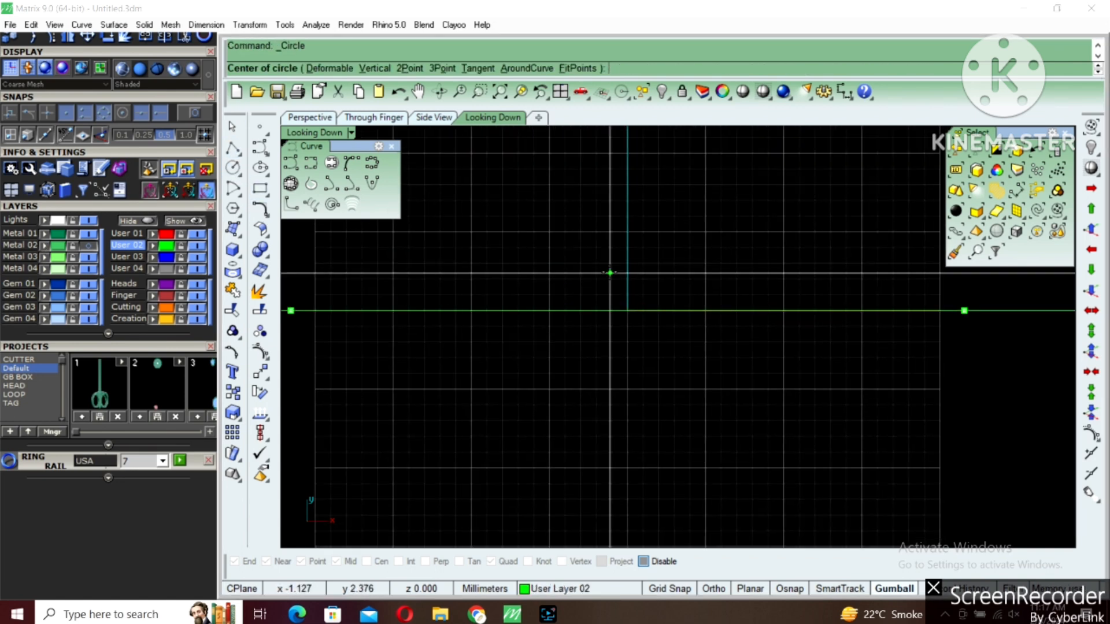
click(627, 310)
text(2.3)
key(Return)
scroll(618, 291, up, 6)
Offset the 2.3 mm circle slightly outward, and add a concentric inner circle with an inward offset of about 0.6 mm
click(622, 295)
key(F4)
scroll(667, 312, up, 6)
key(F5)
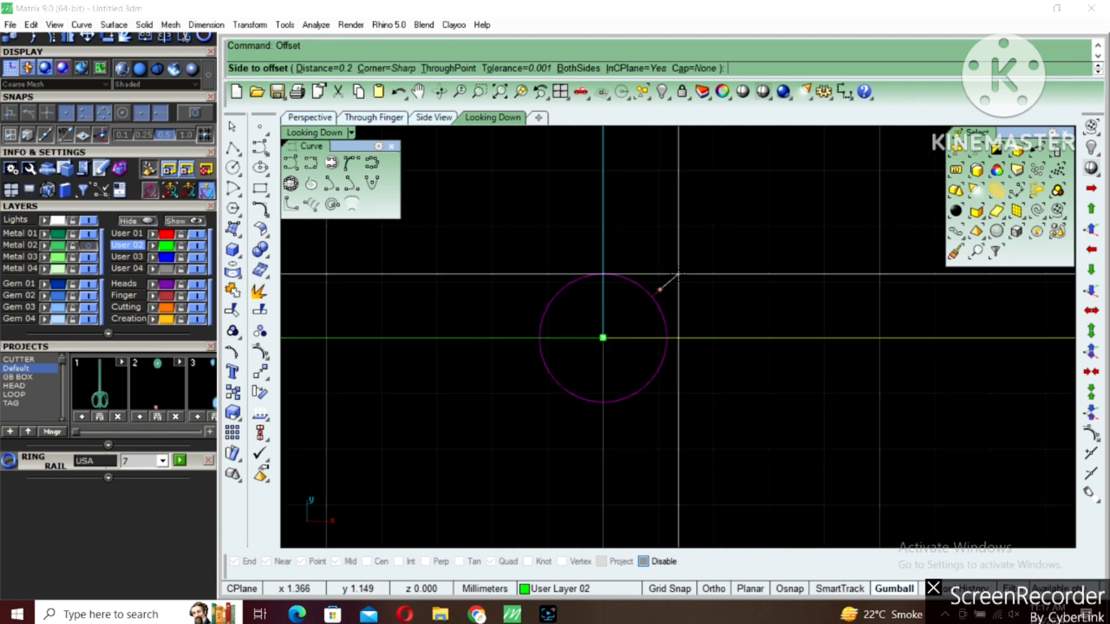
click(659, 289)
scroll(659, 292, up, 3)
click(659, 295)
key(F5)
text(.6)
key(Return)
click(625, 316)
Extrude the outermost and innermost circles together as a solid tube to -3 mm, in one direction only
shift+click(624, 349)
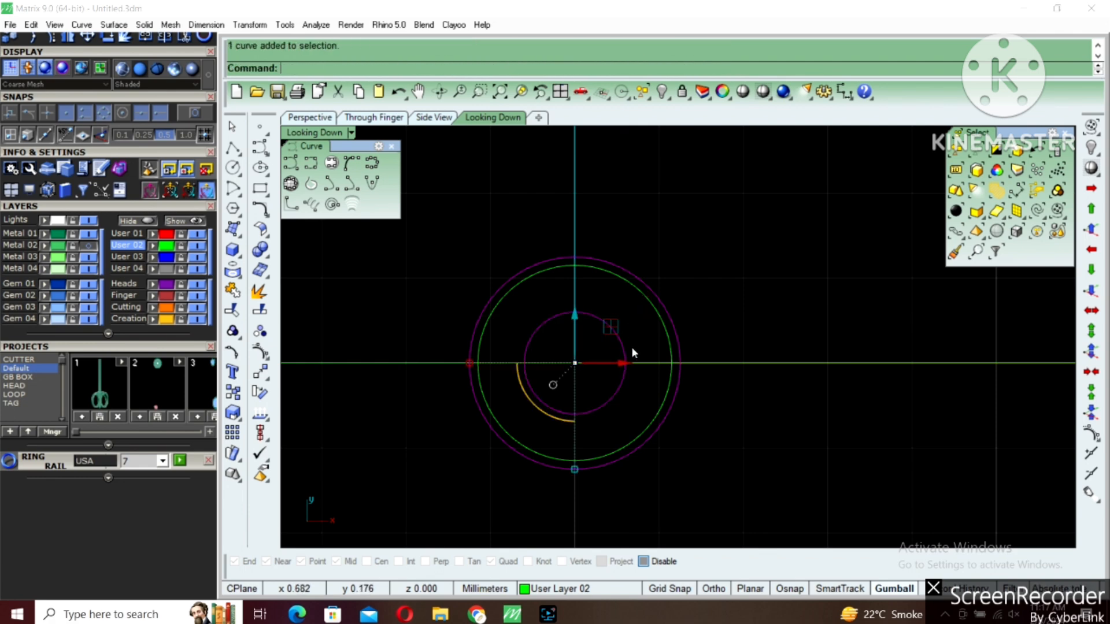
double_click(323, 133)
double_click(701, 133)
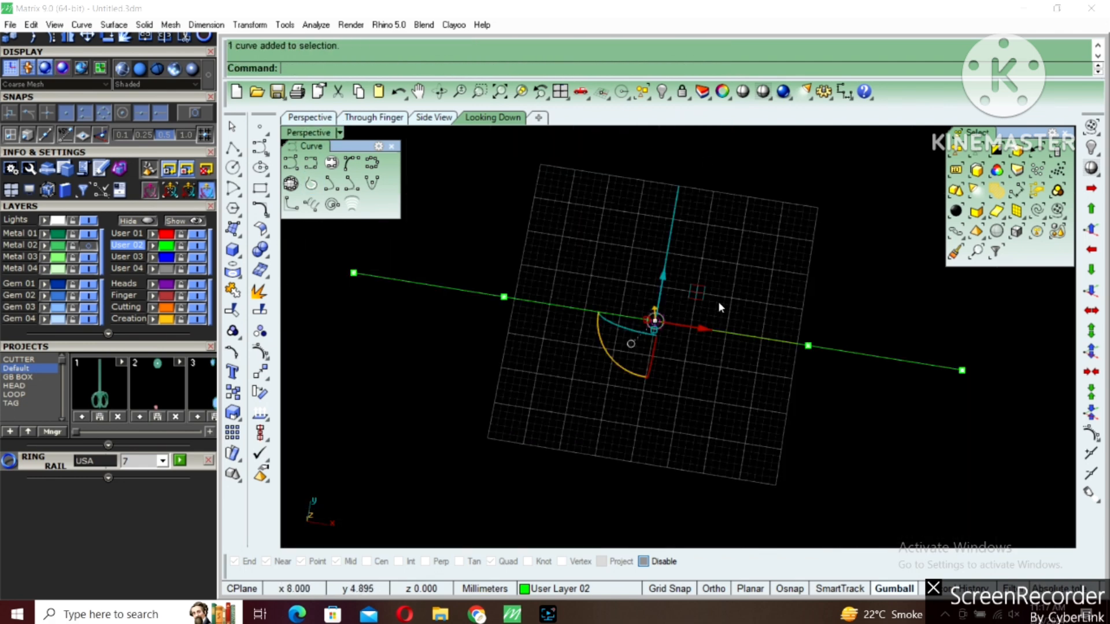
right_drag(716, 281, 734, 239)
scroll(734, 240, up, 4)
scroll(621, 335, up, 7)
shift+right_drag(622, 337, 645, 271)
text(e)
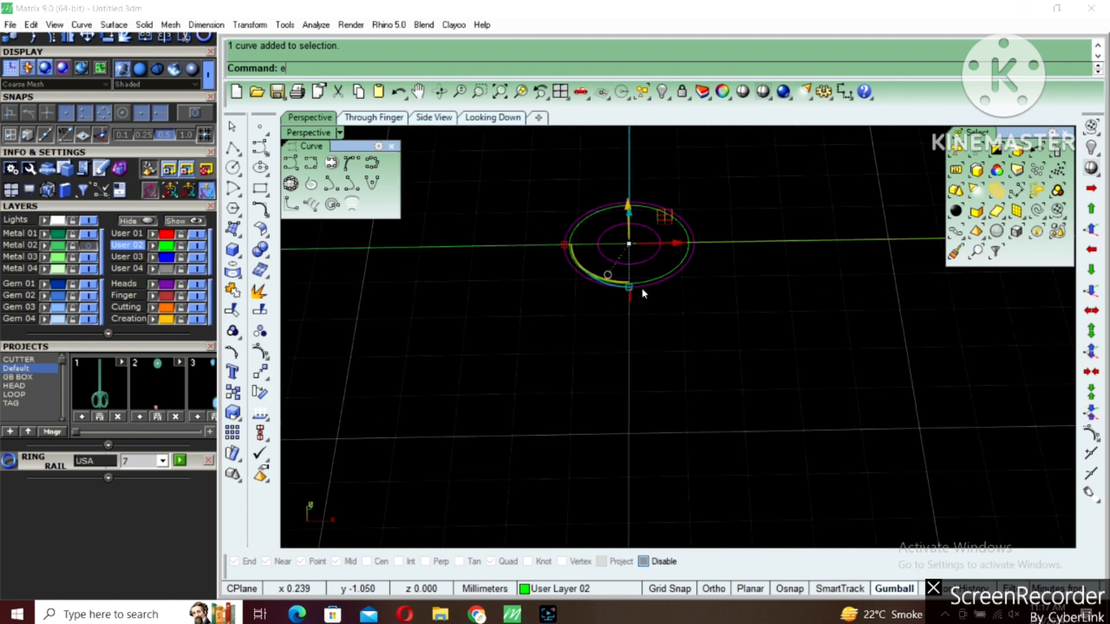
key(Return)
text(b)
key(Return)
key(BackSpace)
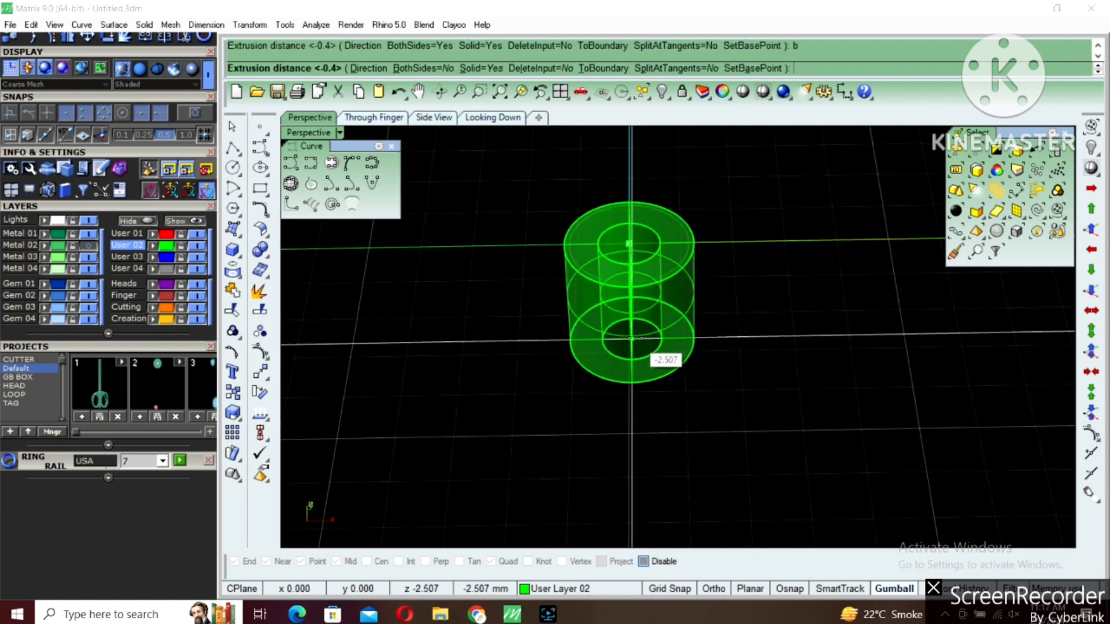
text(-3)
key(Return)
key(Escape)
Chamfer the upper edge of the tube's hole by 0.45 mm to form the stone seat
right_drag(632, 294, 632, 332)
text(c)
key(Return)
text(.)
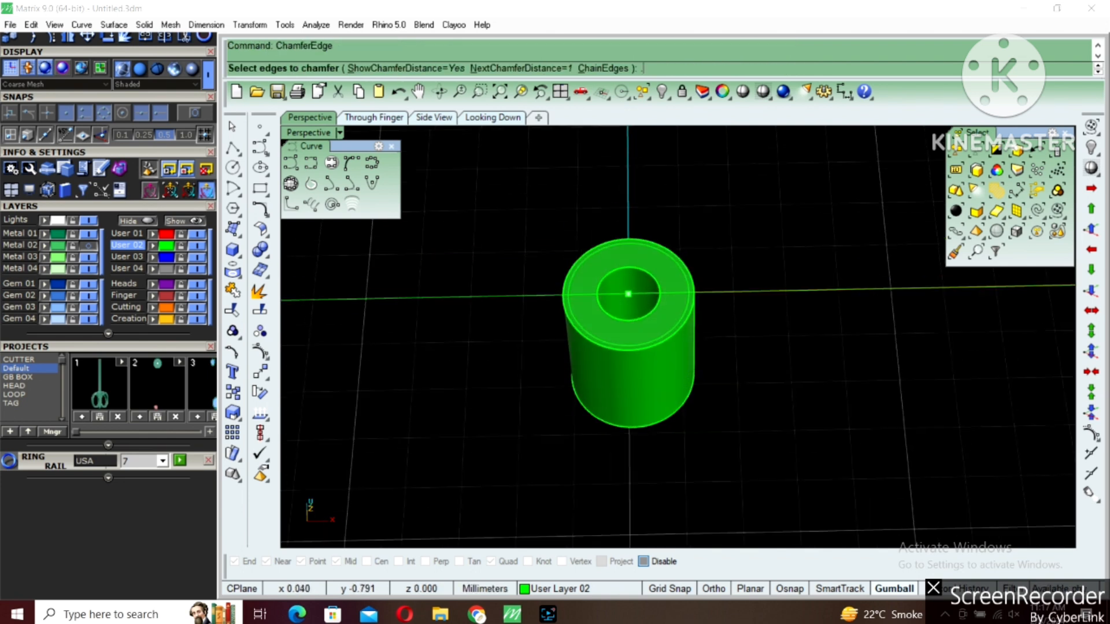
text(45)
key(Return)
click(638, 320)
key(Return)
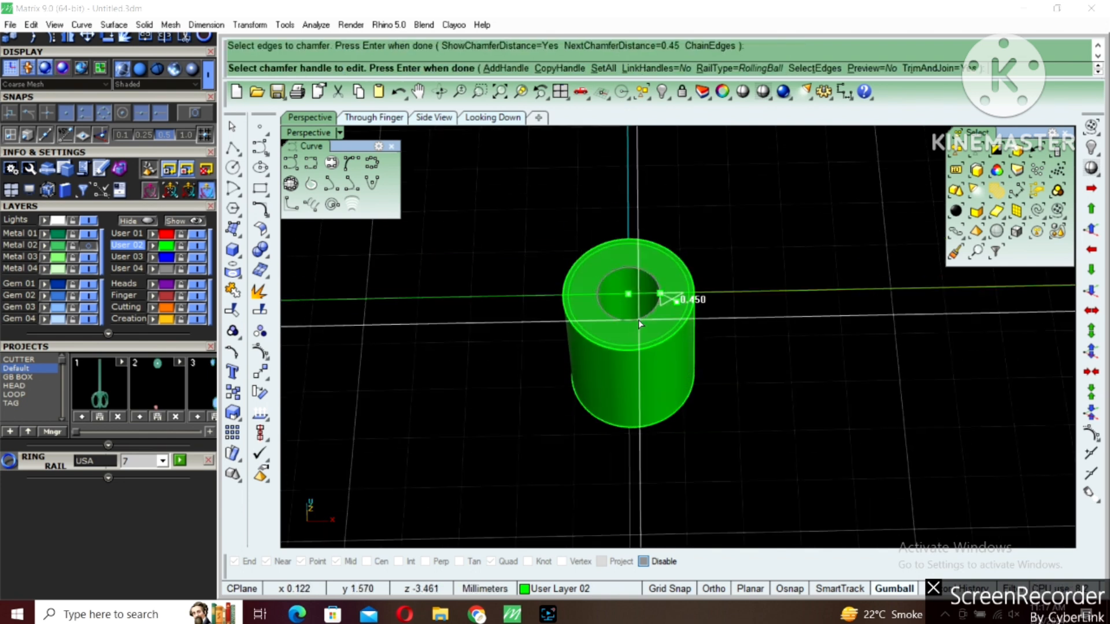
key(Return)
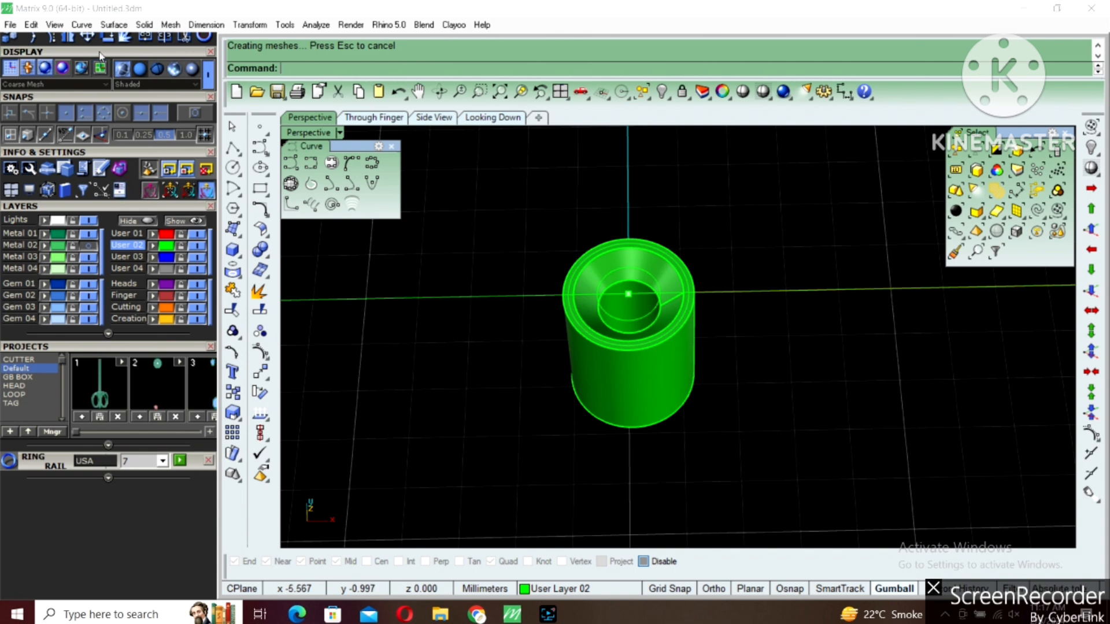
Load a round diamond with the Gem Loader and set its length and width to 2.3 mm
scroll(97, 87, up, 1)
scroll(97, 87, up, 3)
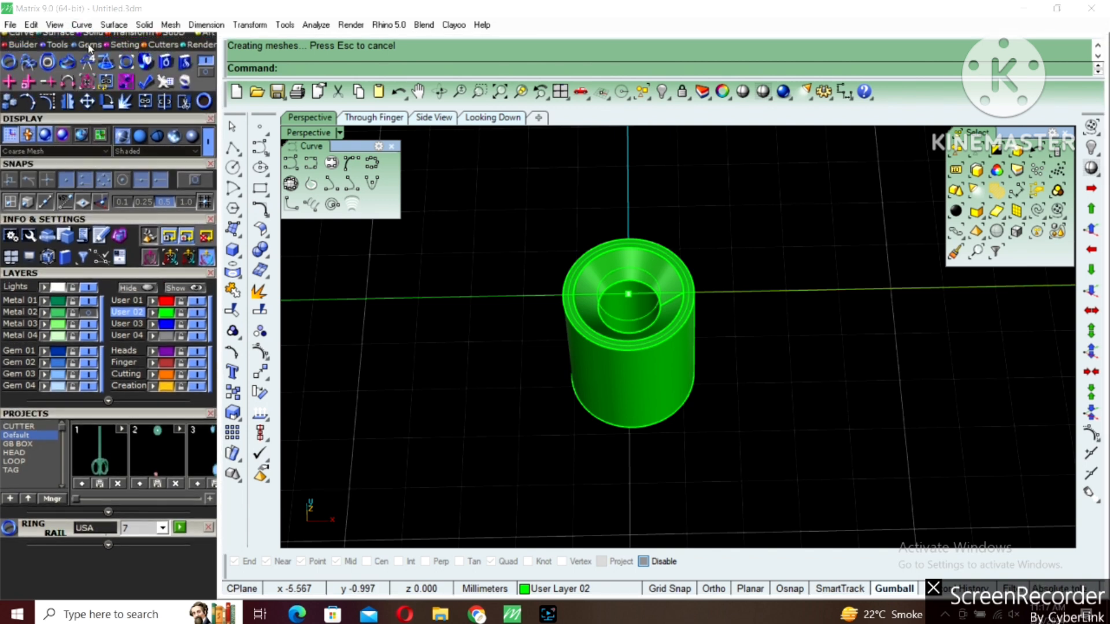
click(10, 61)
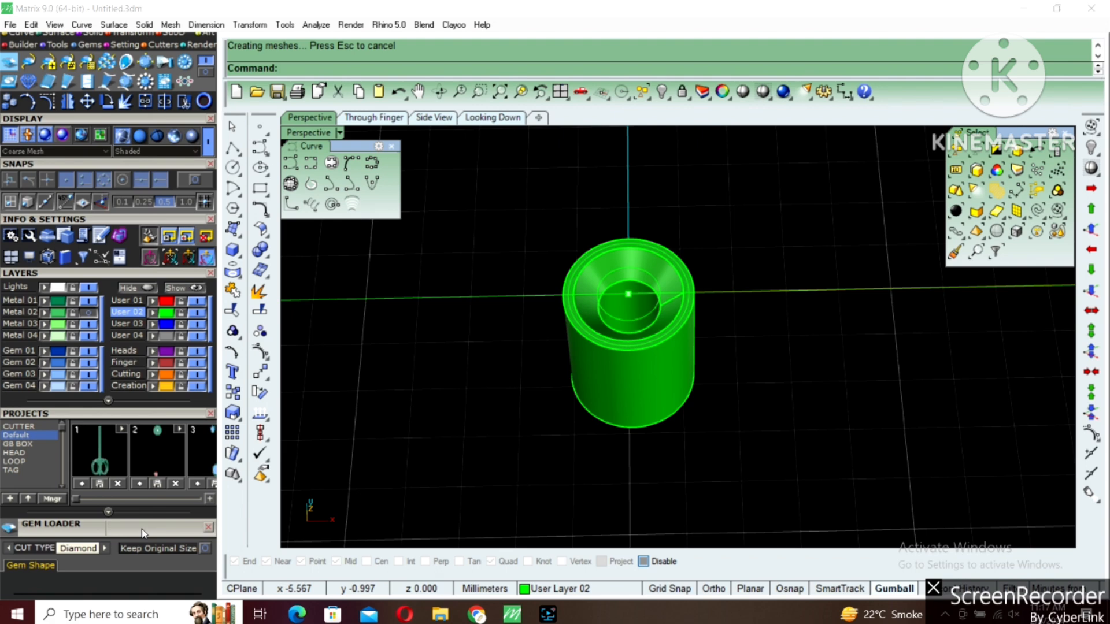
scroll(143, 533, down, 10)
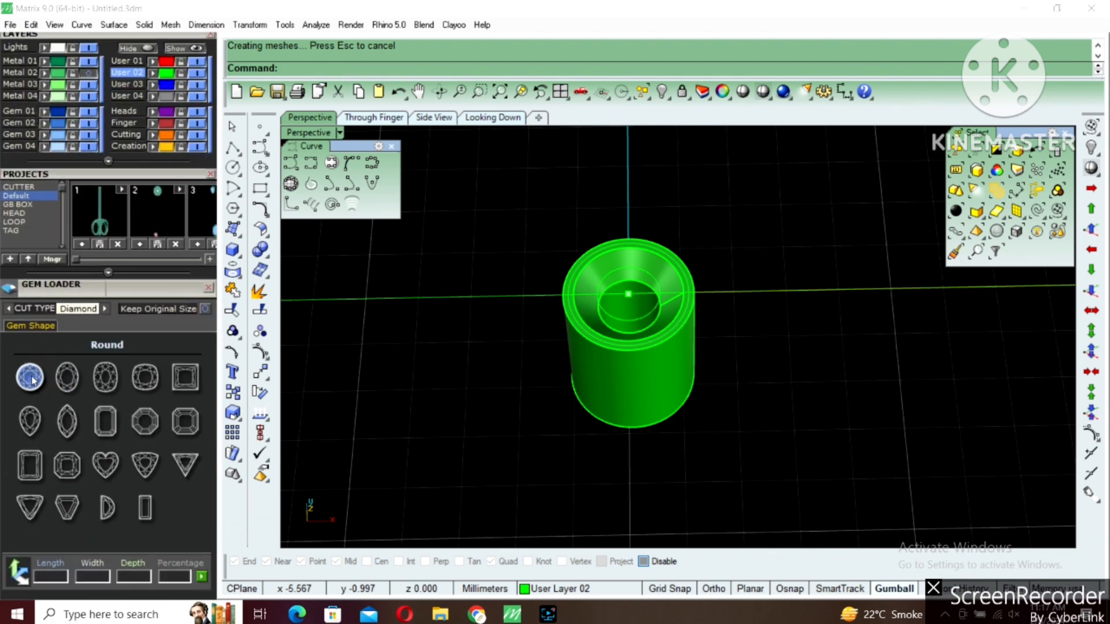
click(30, 378)
click(157, 395)
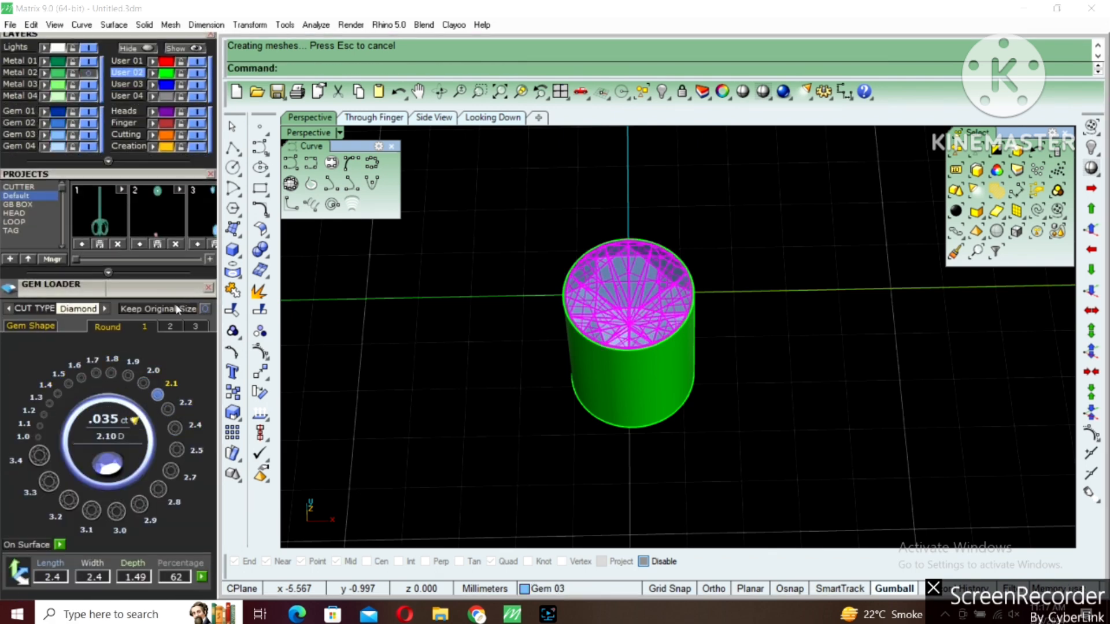
scroll(169, 277, down, 3)
click(91, 434)
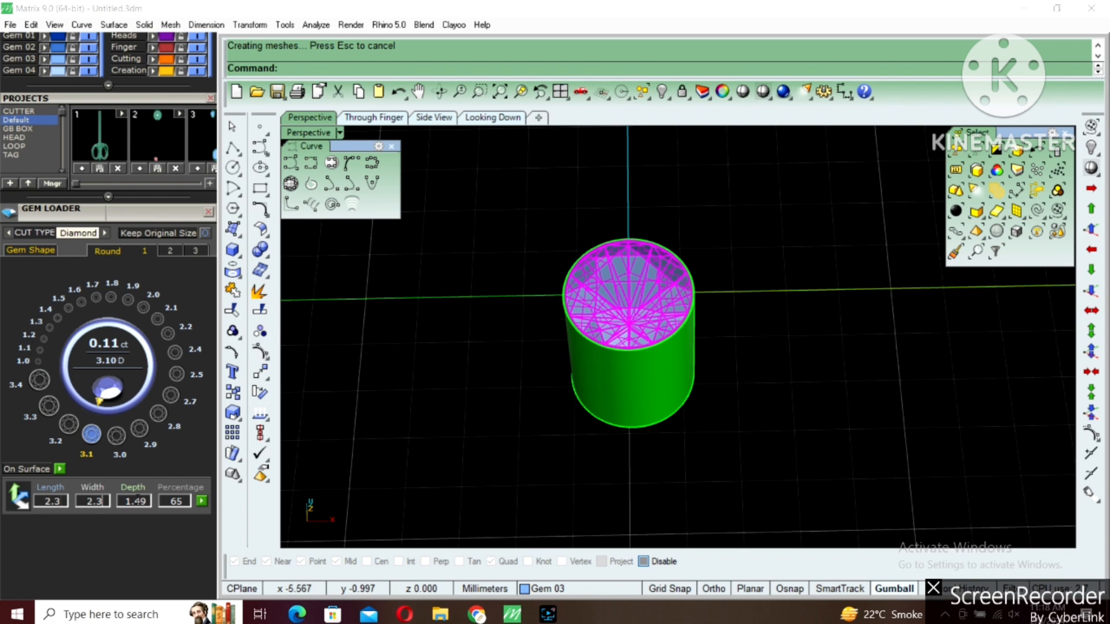
click(202, 503)
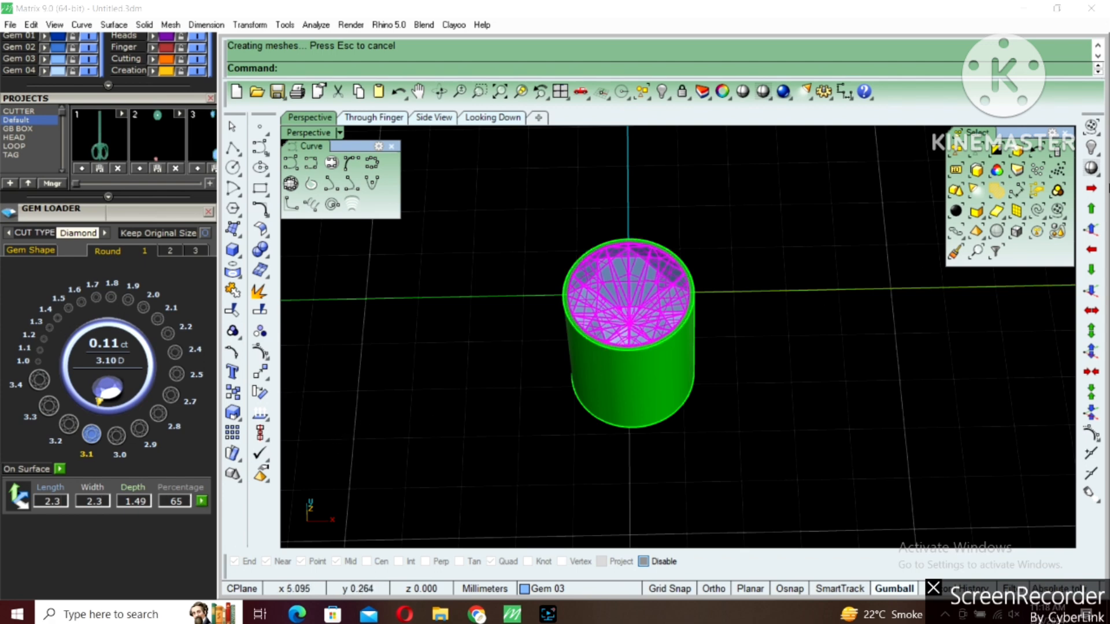
Raise the round gem vertically so that it sits in the tube's chamfered seat
click(1091, 230)
right_drag(649, 360, 658, 225)
scroll(682, 195, up, 6)
key(Escape)
right_drag(671, 261, 500, 278)
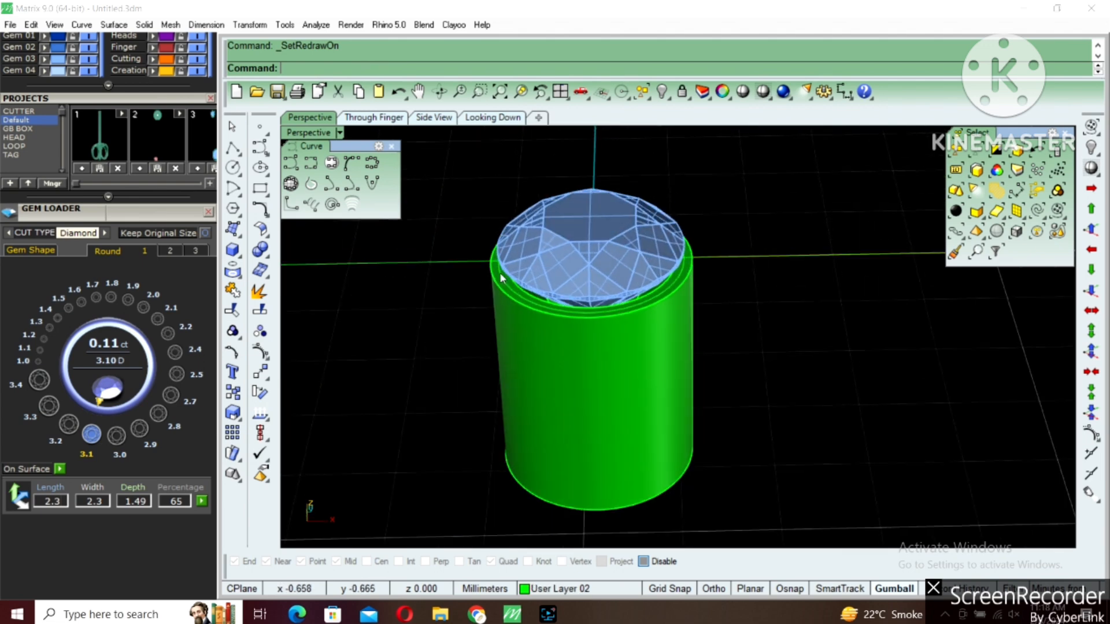
Draw a vertical line in the Through Finger view along the tube's outer edge, from its base to just above the gem
double_click(291, 132)
click(233, 147)
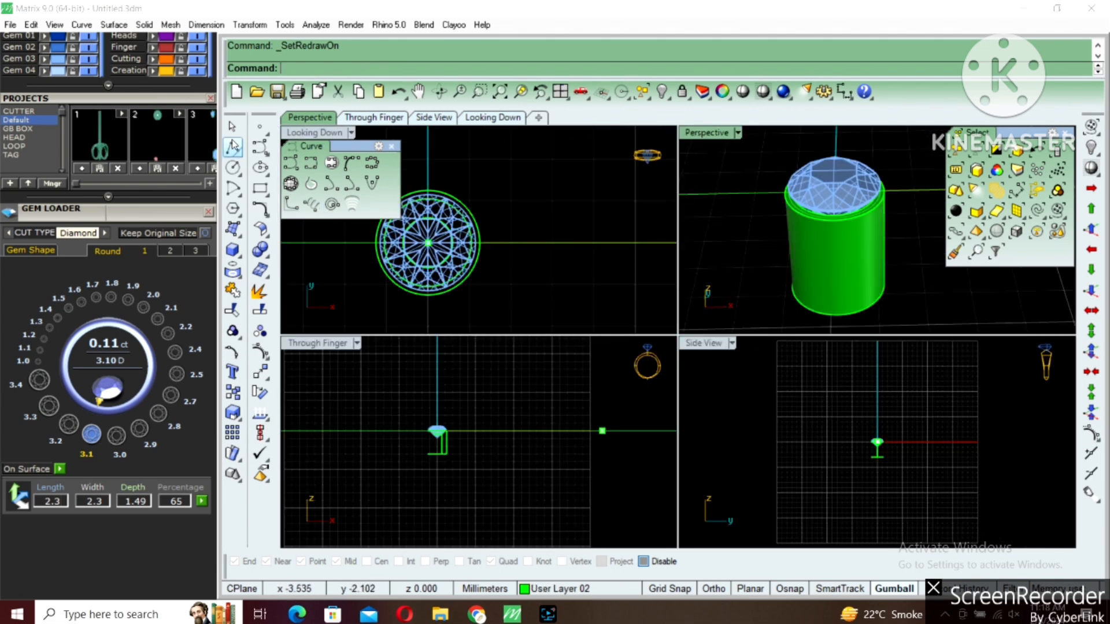
scroll(453, 492, up, 3)
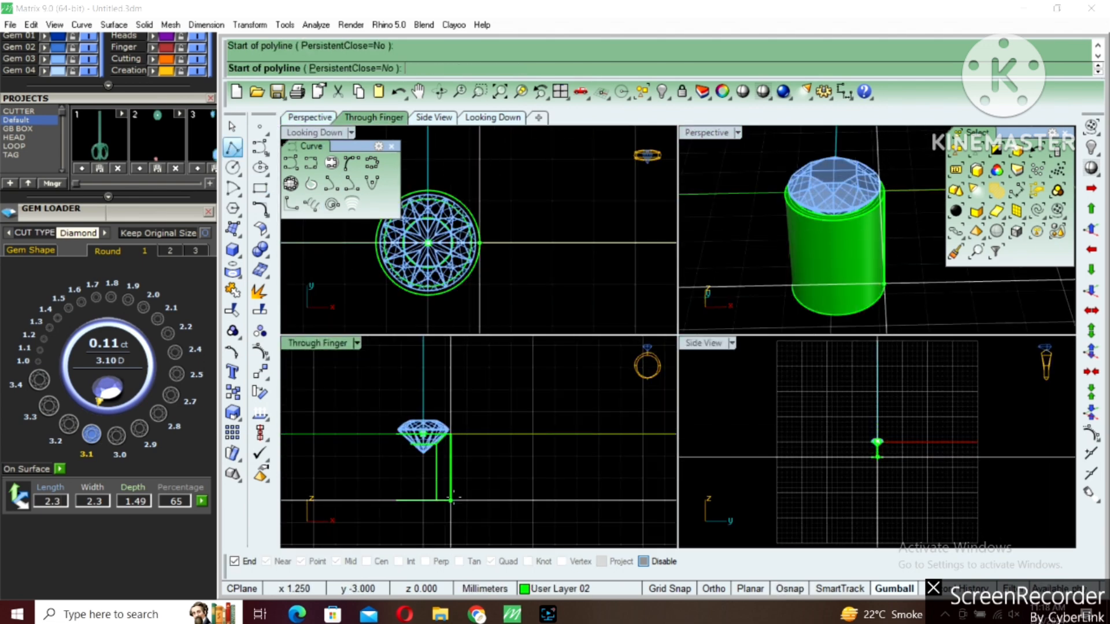
click(451, 500)
shift+click(447, 407)
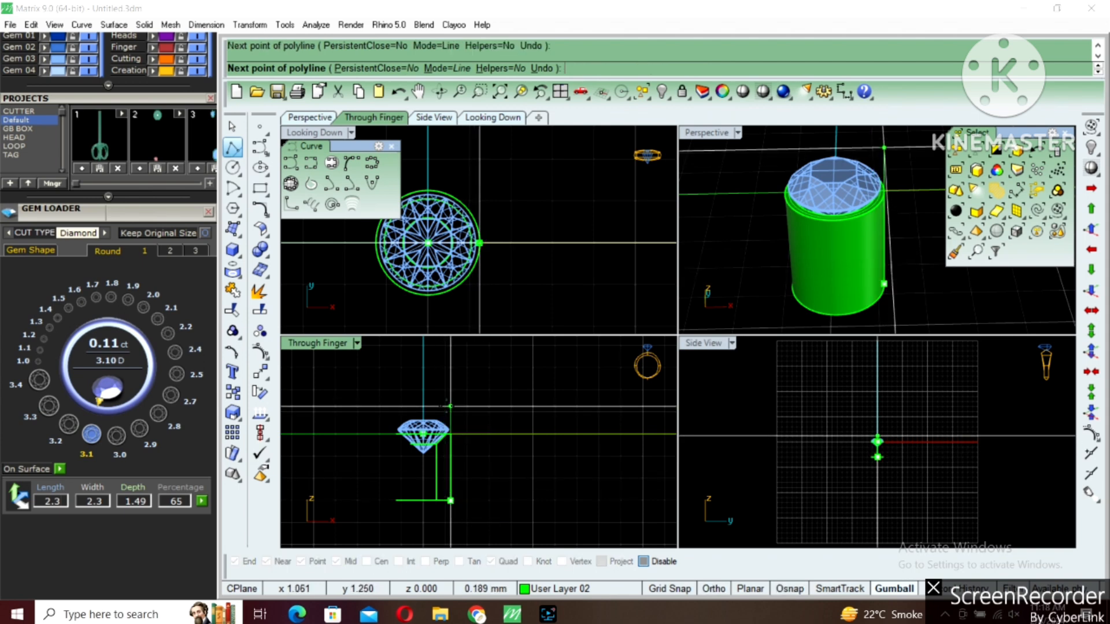
right_click(449, 408)
click(451, 412)
click(699, 132)
double_click(699, 132)
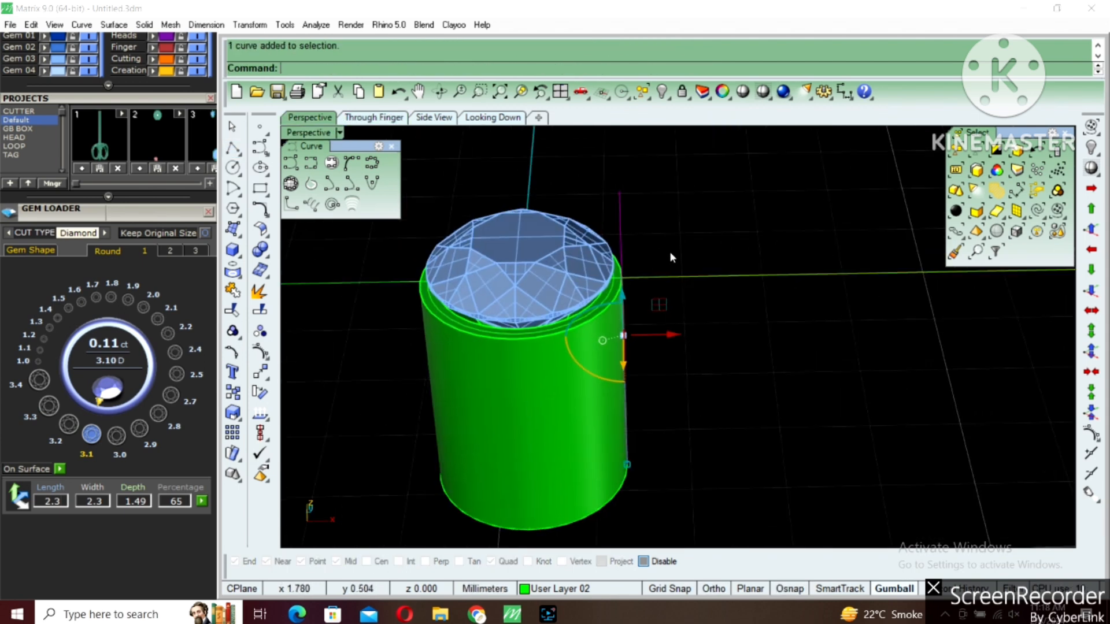
Pipe the vertical guide line with a 0.35 mm radius to form a prong, and group the prong with its line
text(Pipe)
key(Return)
text(.35)
key(Return)
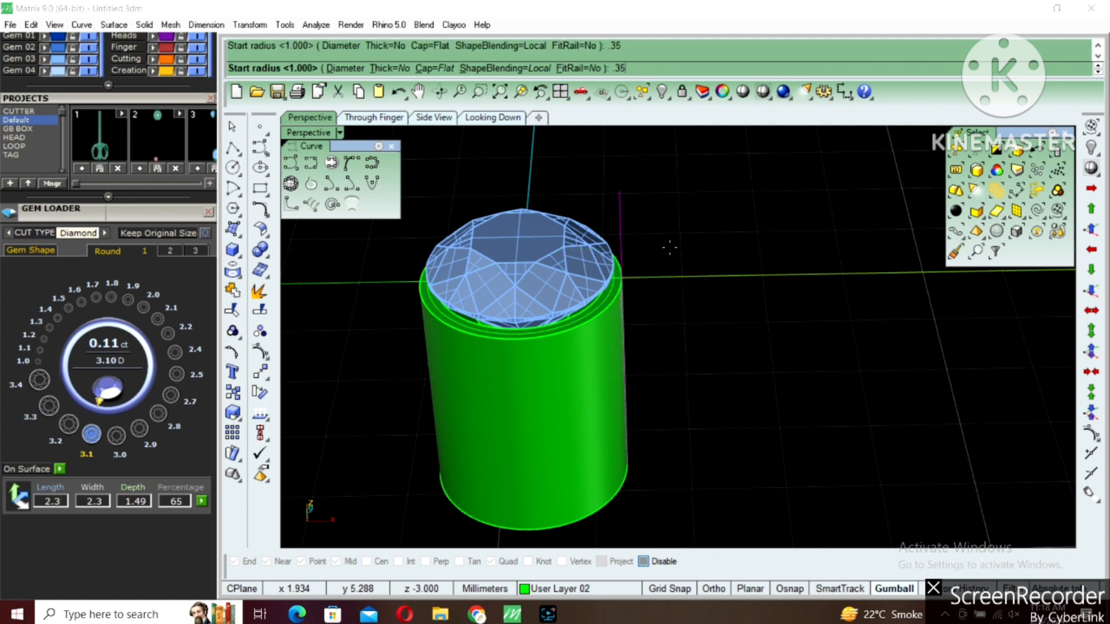
key(Return)
key(Return)
shift+click(643, 226)
key(ctrl+g)
key(Escape)
Fillet the prong's upper edge with a 0.3 mm radius to give it a domed tip
key(ctrl+f)
click(640, 202)
key(Escape)
right_click(641, 203)
click(641, 203)
key(Escape)
right_click(641, 205)
text(.3)
key(Return)
click(641, 205)
key(Return)
key(Return)
Move the prong about 0.1 mm horizontally in the shaded Looking Down view to set its overlap with the tube's edge
click(637, 203)
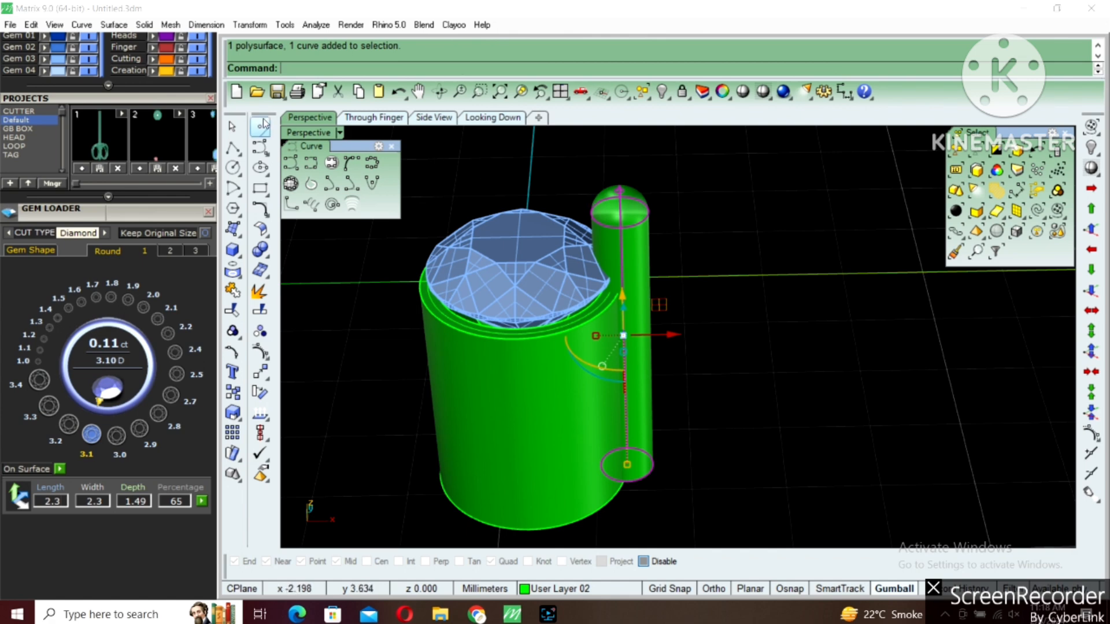
double_click(288, 135)
double_click(289, 136)
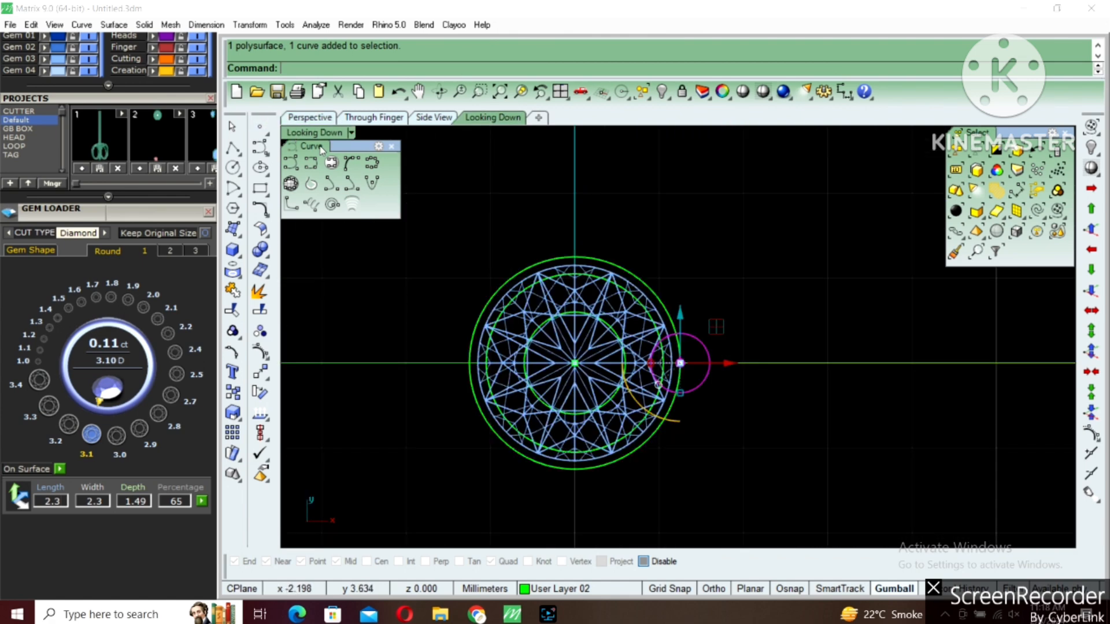
click(762, 97)
scroll(669, 387, up, 6)
text(m)
key(Return)
click(749, 369)
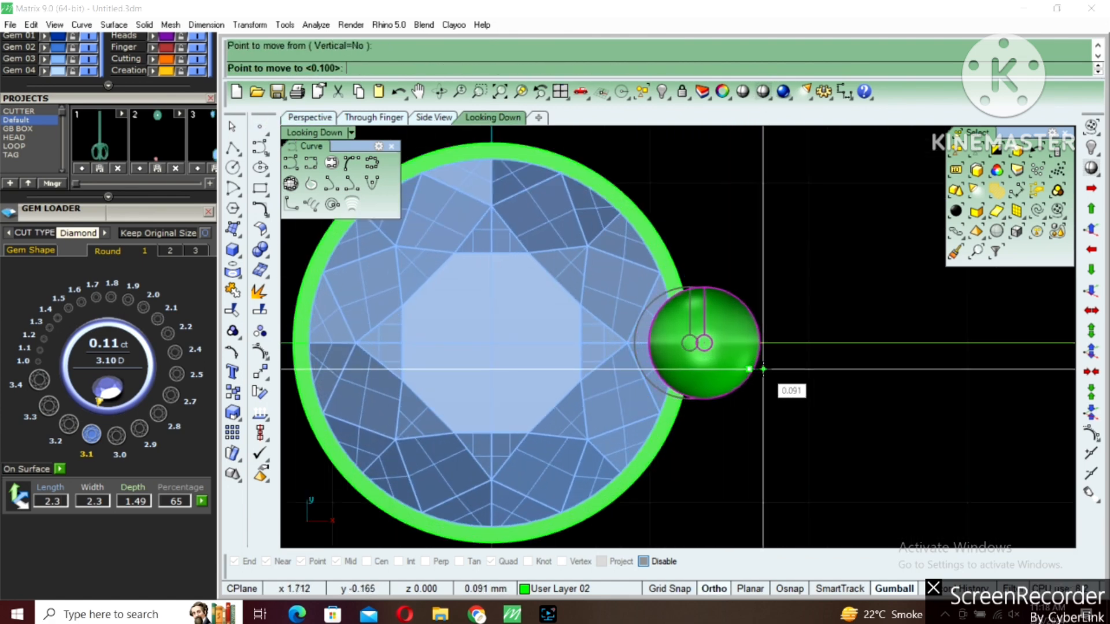
shift+click(766, 369)
scroll(766, 369, down, 6)
Rotate the prong 45 degrees about the origin and polar-array it into 4 prongs over 360 degrees
text(ro)
key(Return)
text(0)
key(Return)
text(45)
key(Return)
text(pp)
key(Return)
text(0)
key(Return)
text(4)
key(Return)
key(Return)
key(Return)
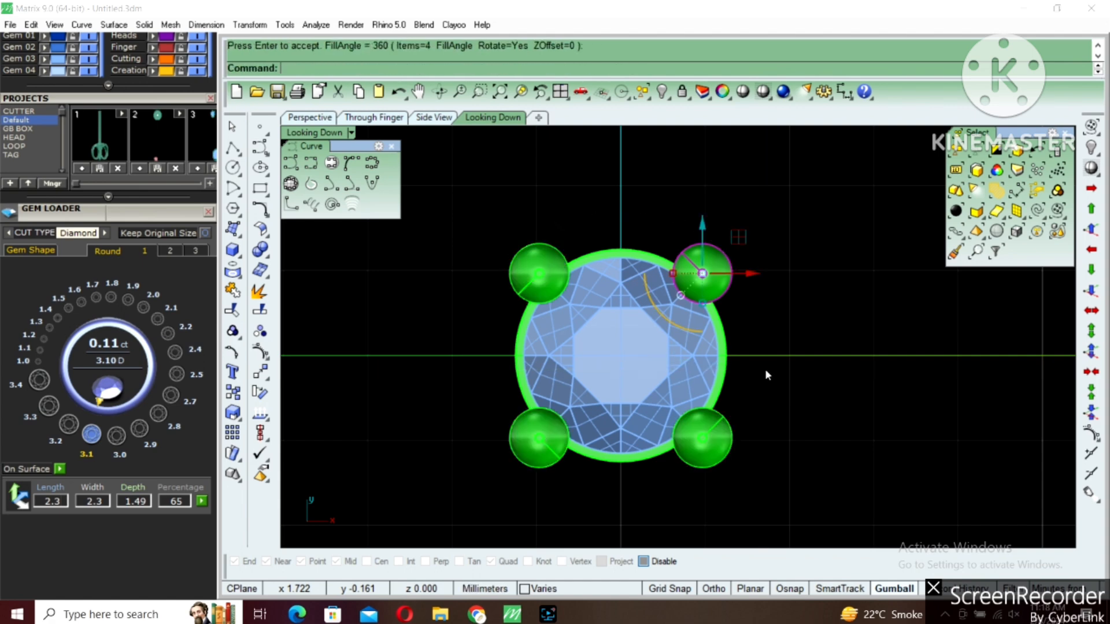
Group the tube, gem and four prongs as one head and hide it
click(767, 376)
scroll(767, 376, down, 6)
drag(644, 335, 923, 530)
right_drag(766, 446, 754, 373)
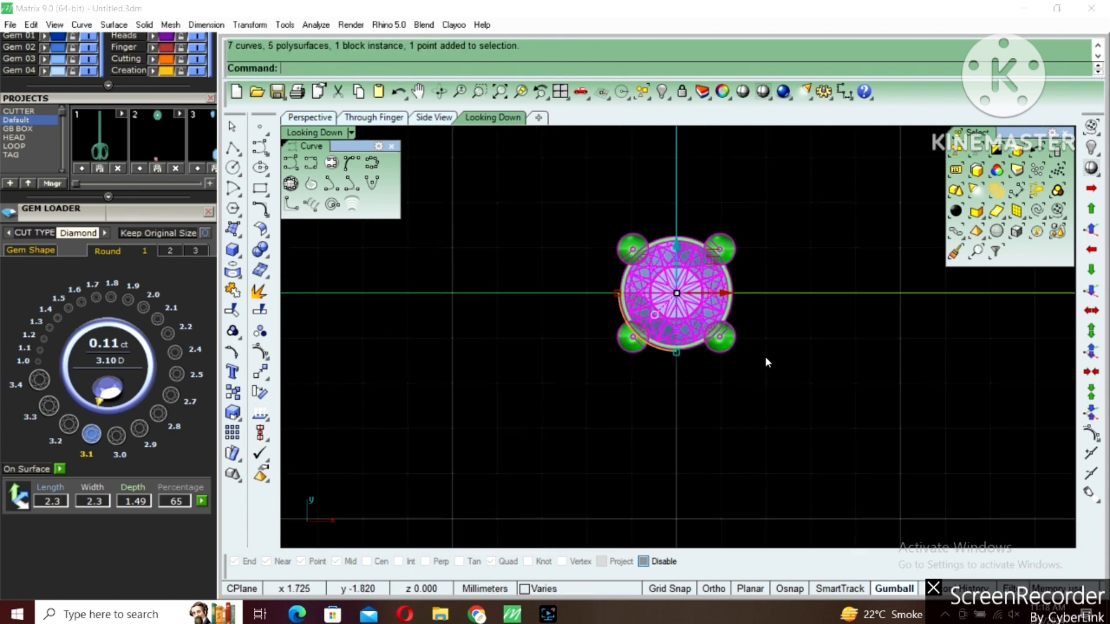
key(ctrl+g)
click(704, 328)
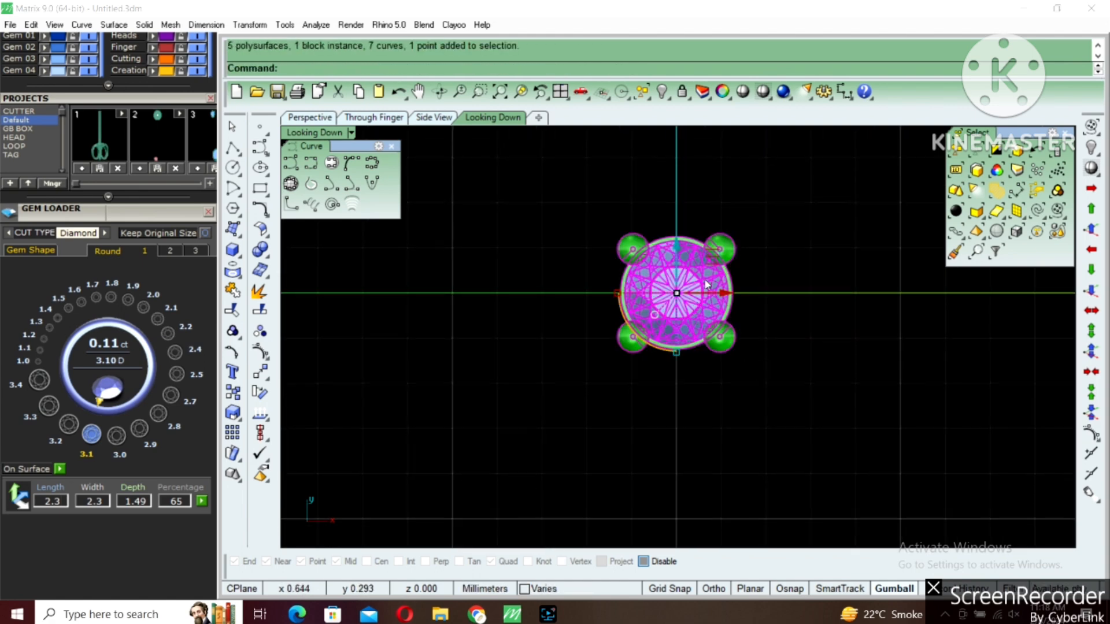
text(h)
key(Escape)
click(667, 292)
key(Delete)
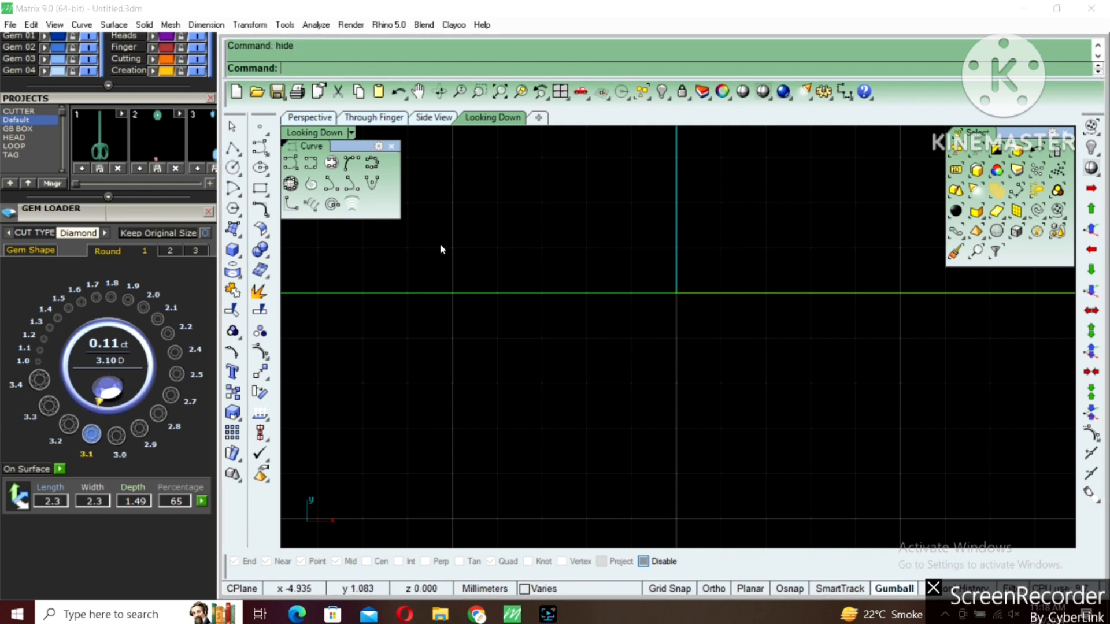
Draw a 2 mm diameter circle centred on the origin and mark its area centroid
click(233, 168)
text(0)
key(Return)
text(2)
key(Return)
drag(604, 199, 741, 317)
text(a)
key(Return)
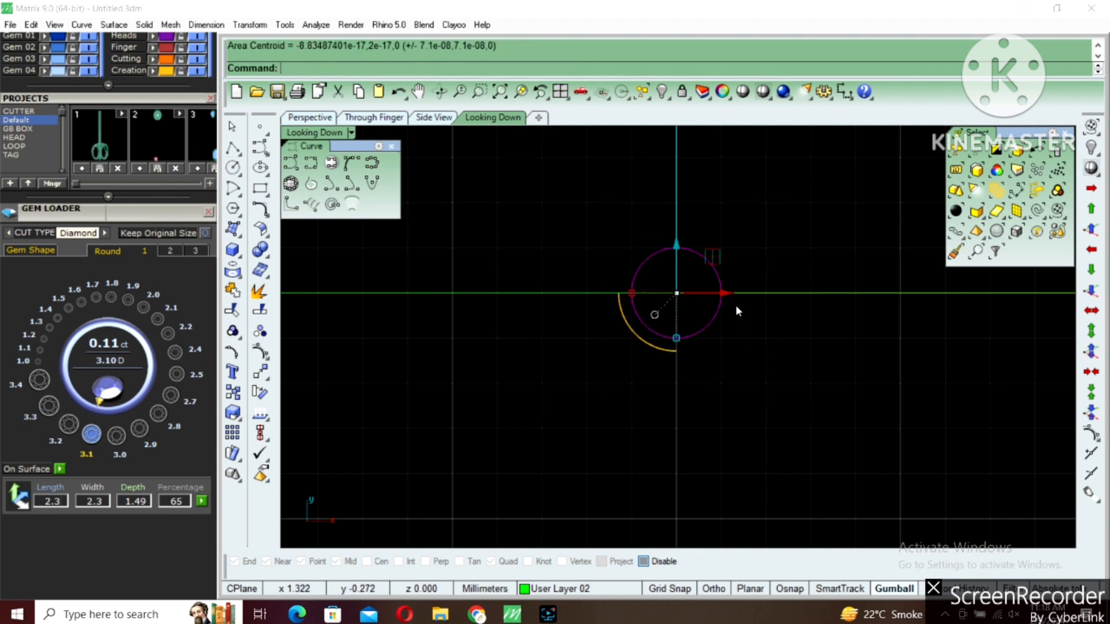
Offset the 2 mm circle outward by 0.1 mm, and offset it inward for the tube's hole
text(o)
key(Return)
click(740, 278)
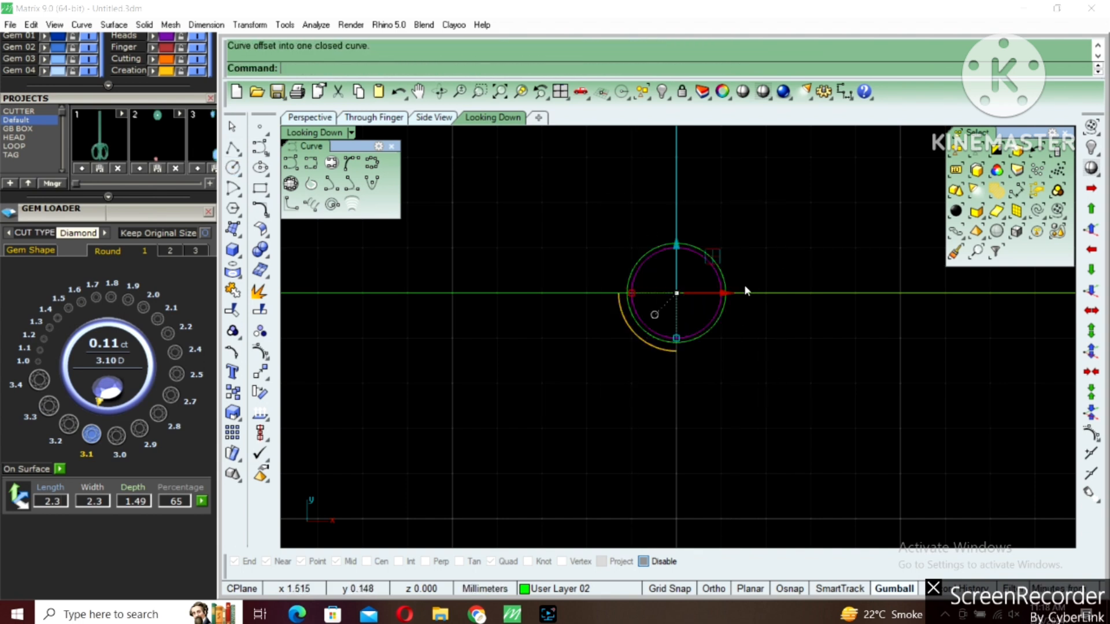
scroll(744, 285, up, 4)
click(702, 271)
key(Return)
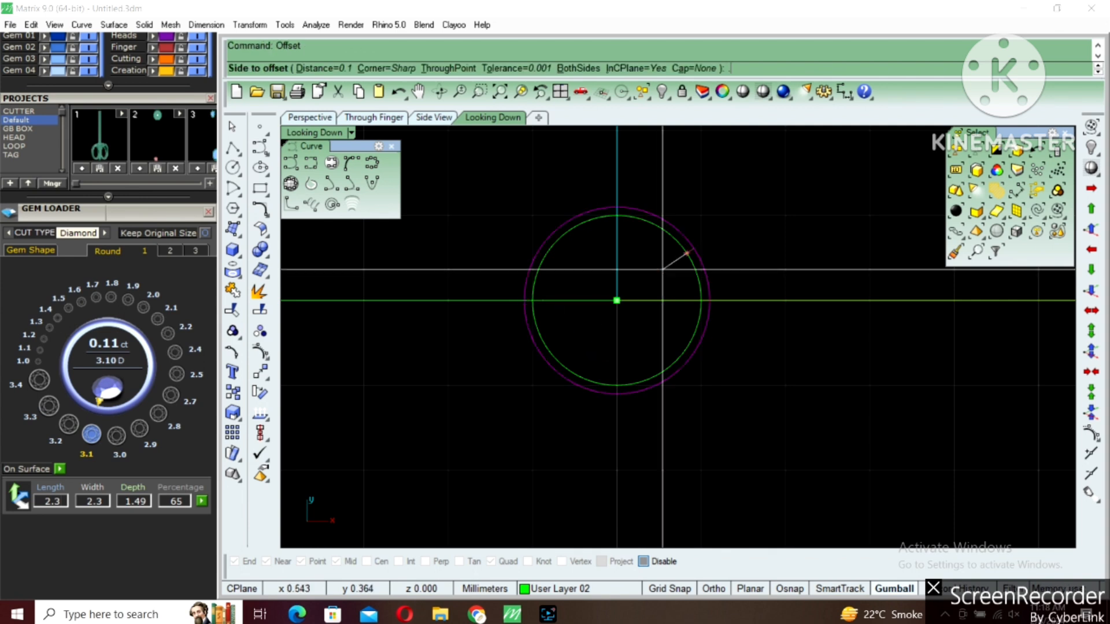
click(662, 268)
Extrude the outermost and innermost circles together into a solid tube for the smaller head
click(657, 292)
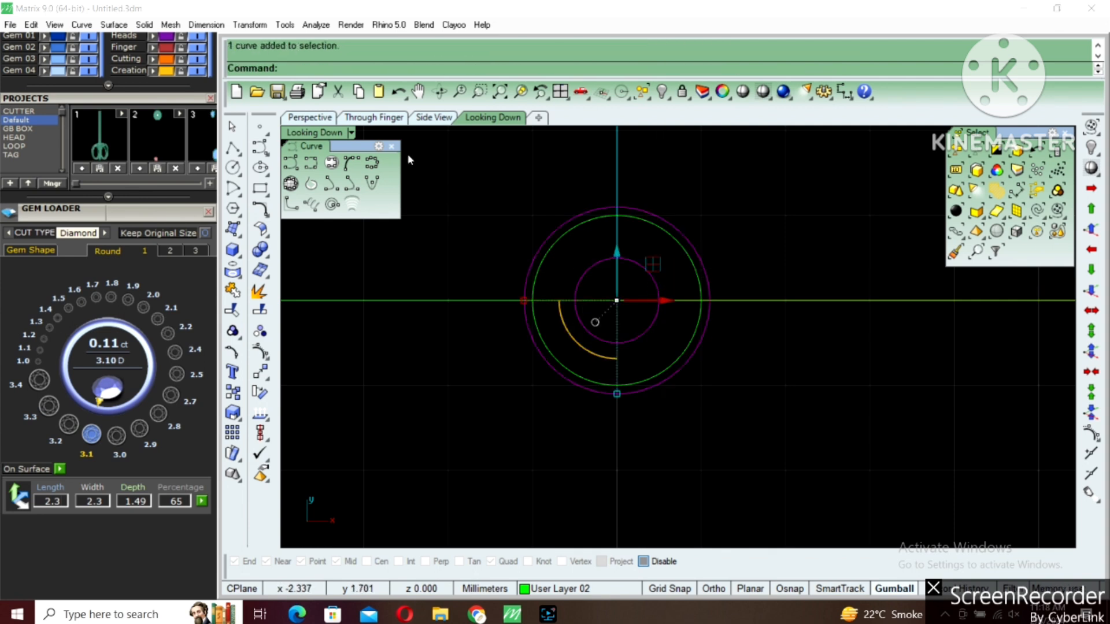
click(240, 259)
click(317, 319)
click(417, 191)
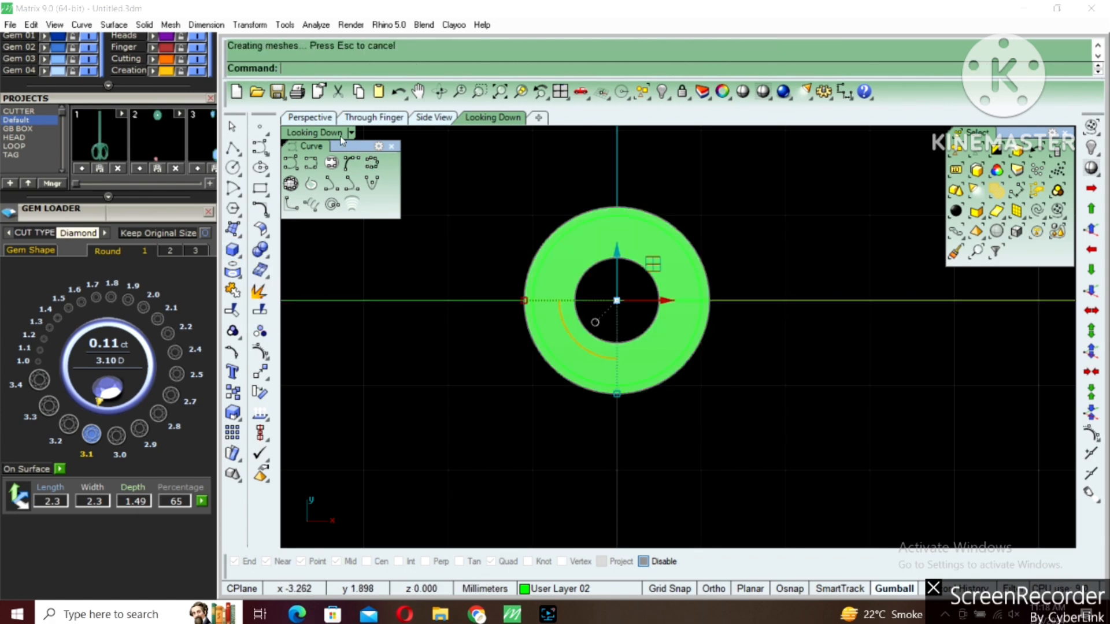
double_click(341, 134)
double_click(722, 137)
right_drag(707, 206, 689, 270)
scroll(688, 270, down, 4)
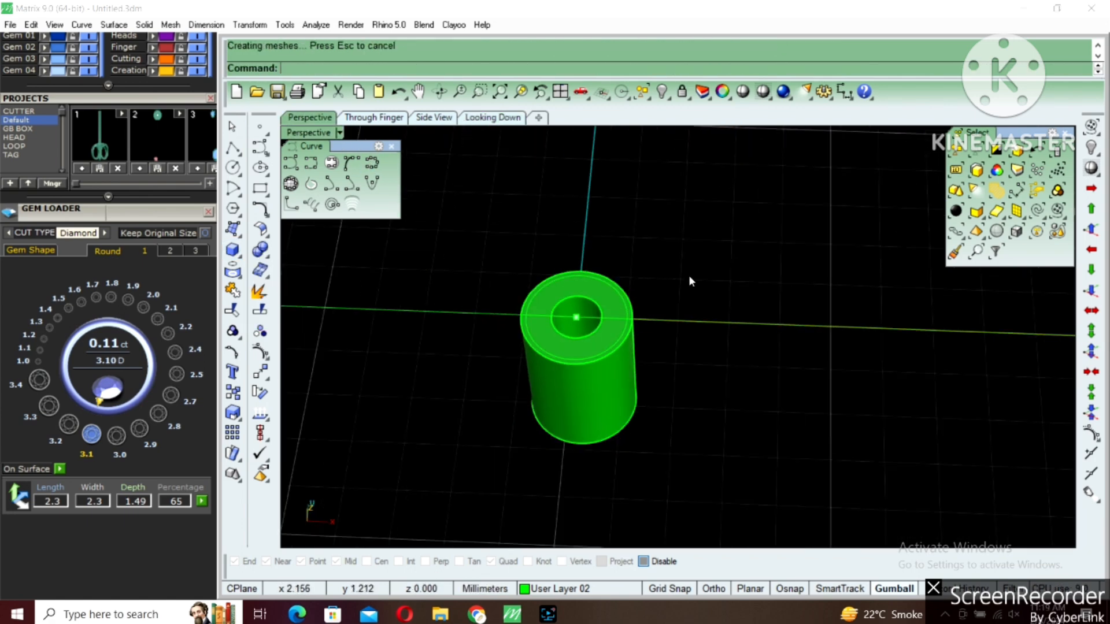
Chamfer the upper edge of the small tube's hole by 0.4 mm to form the stone seat
click(267, 257)
click(384, 278)
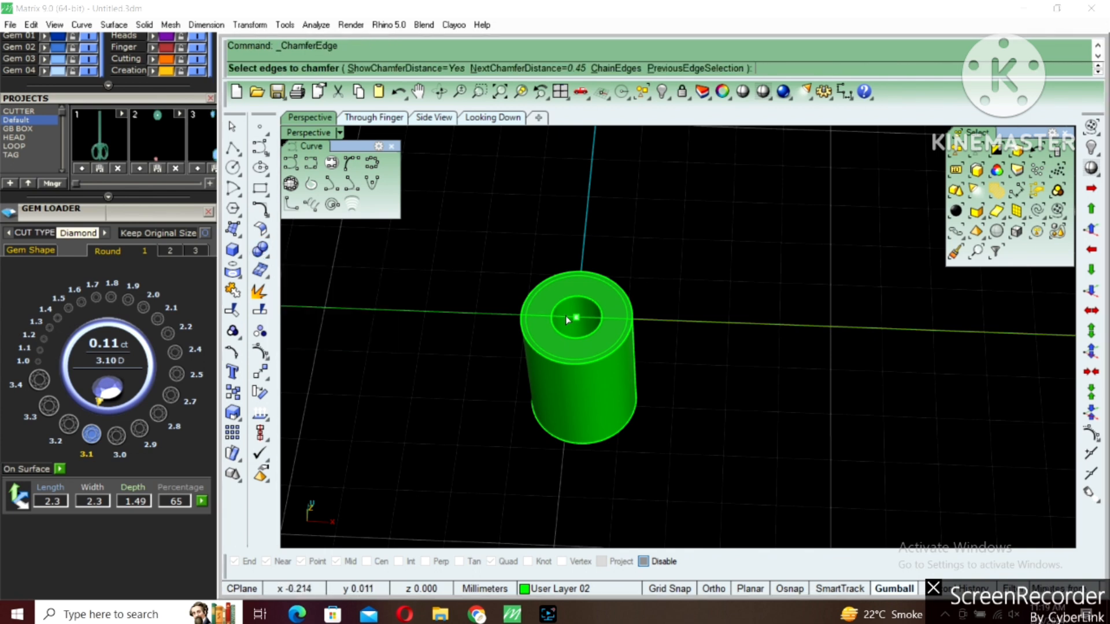
text(.4)
key(Return)
click(568, 297)
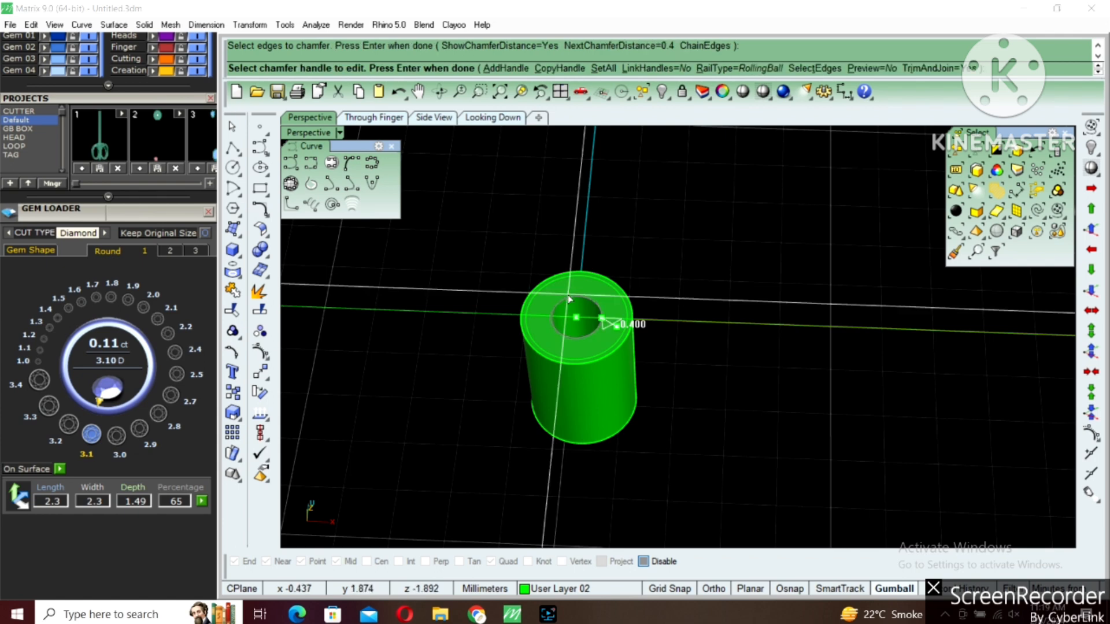
key(Return)
key(Return)
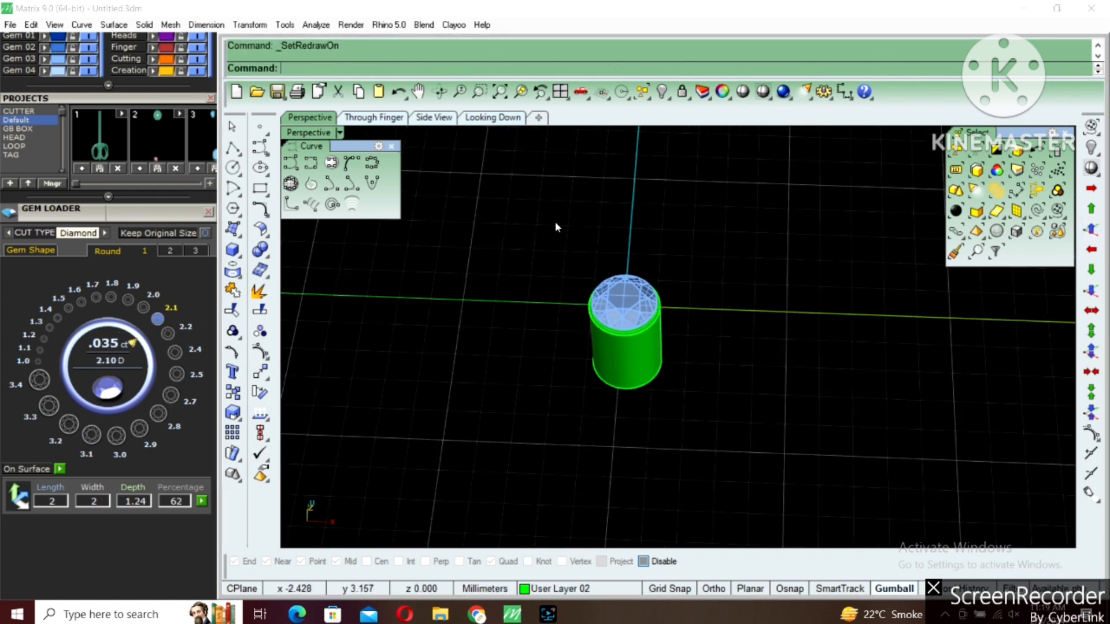
Group the small tube with its 2 mm gem and bring back the hidden four-prong head
click(232, 331)
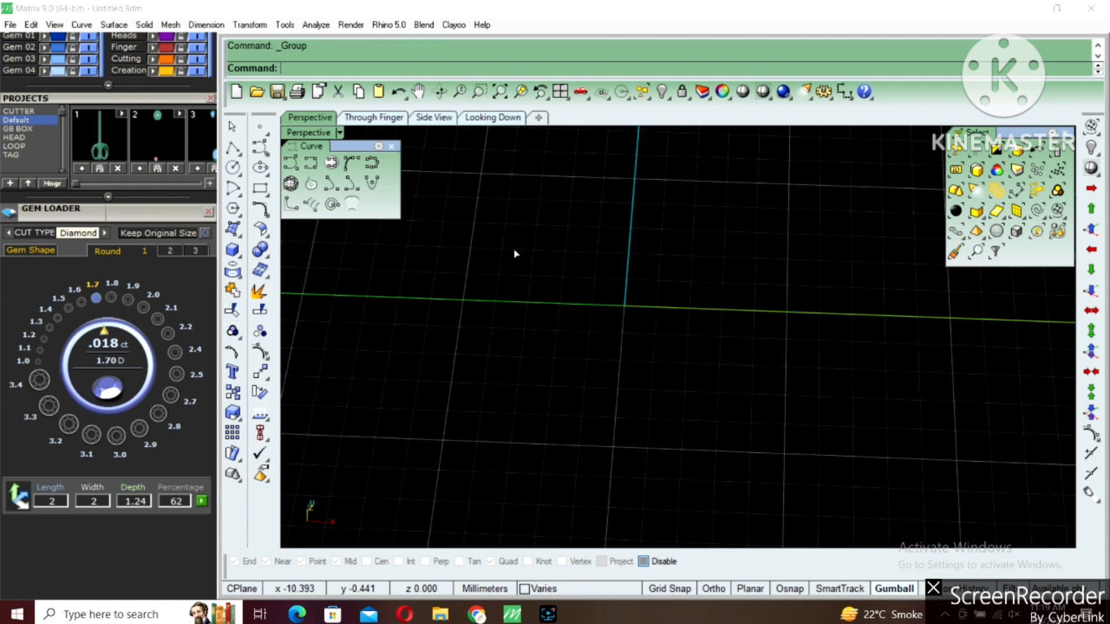
key(ctrl+shift+h)
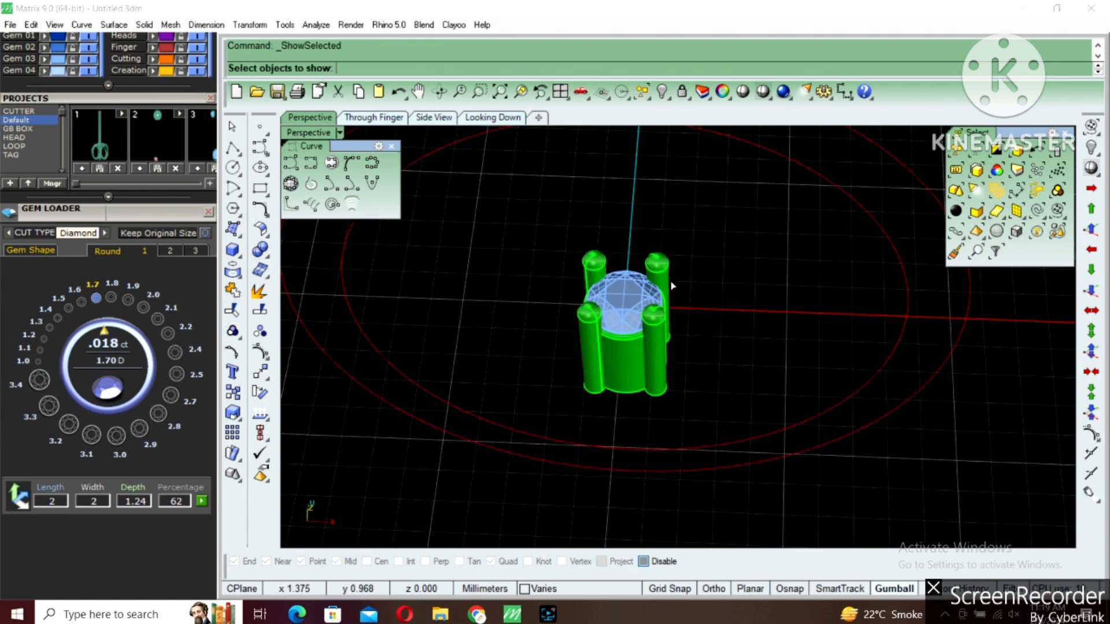
click(666, 274)
right_click(663, 270)
key(Escape)
scroll(663, 273, up, 2)
Copy one prong and its centre line out of the large head's group, and clear the original head from view
text(RG)
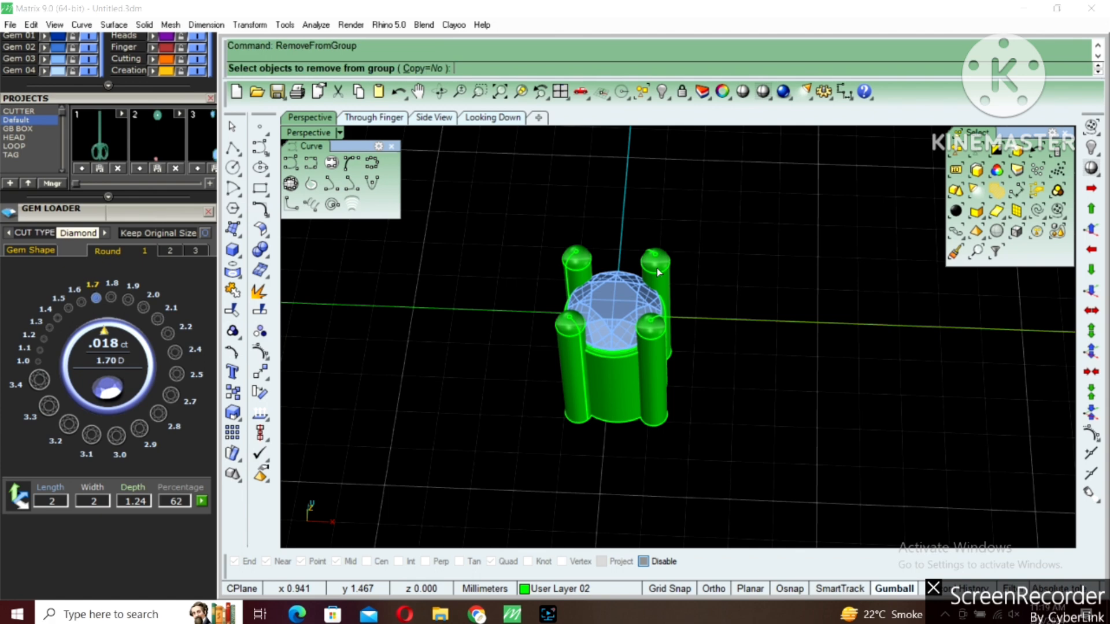
scroll(658, 273, up, 2)
key(Return)
text(c)
key(Return)
click(648, 270)
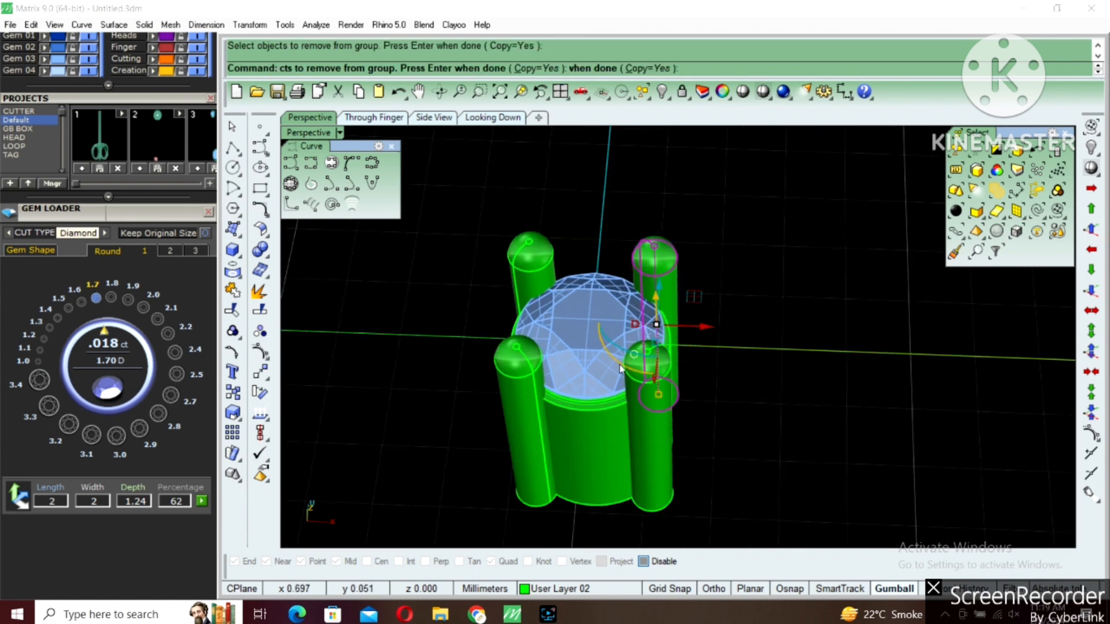
key(Return)
click(607, 416)
key(Delete)
Replace the copied prong's solid with a 0.3 mm radius pipe along its centre line
click(657, 299)
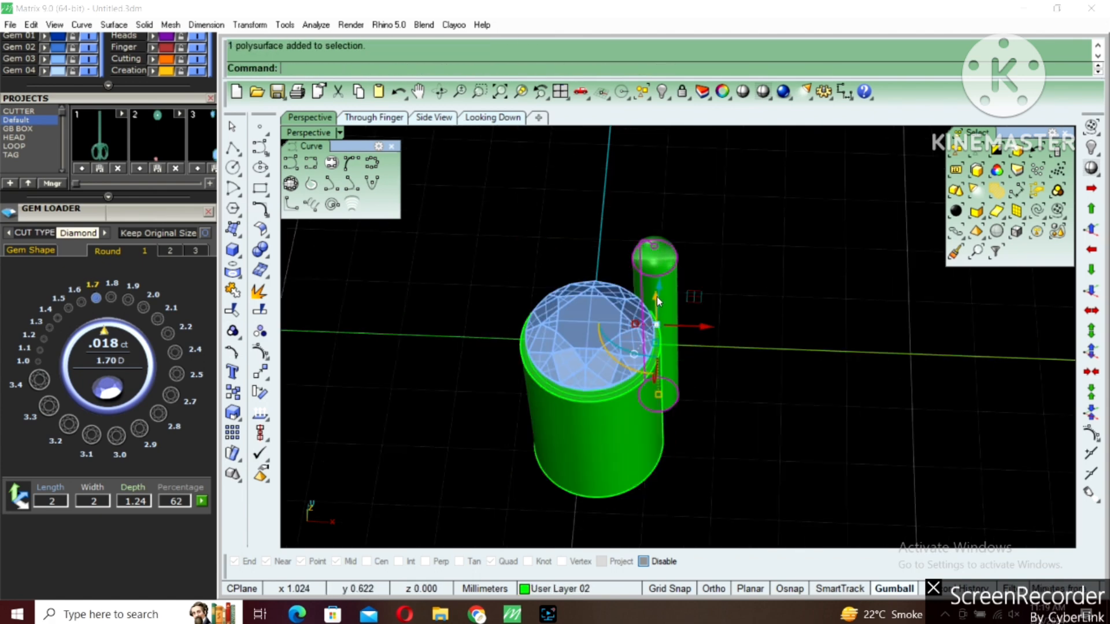
key(Delete)
click(646, 258)
text(pipe)
key(Return)
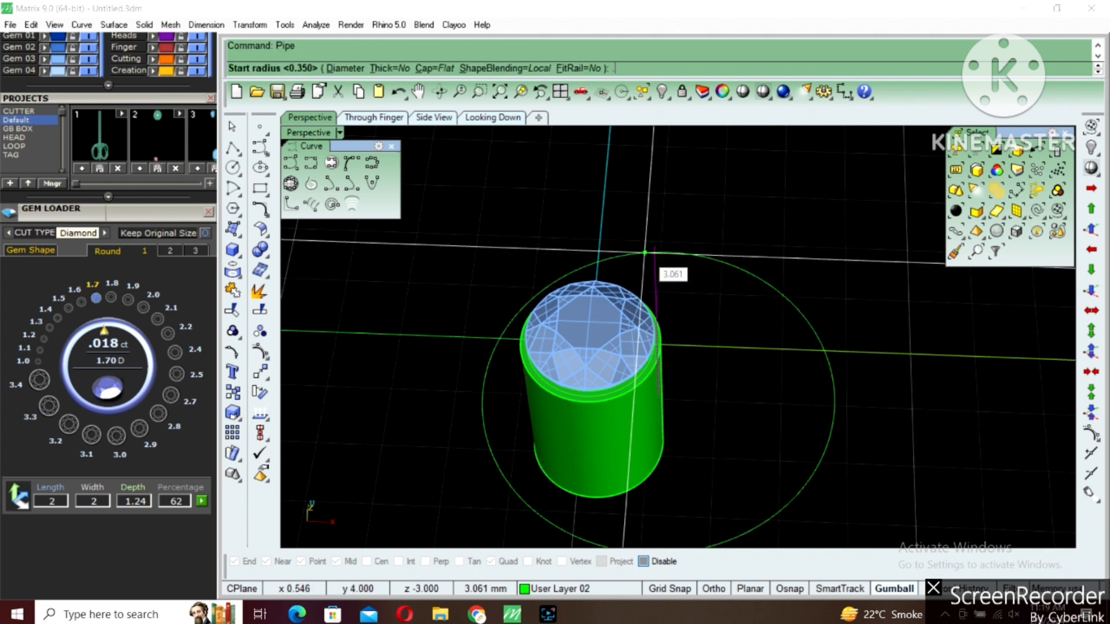
text(.3)
key(Return)
key(Return)
key(Return)
click(661, 278)
key(ctrl+g)
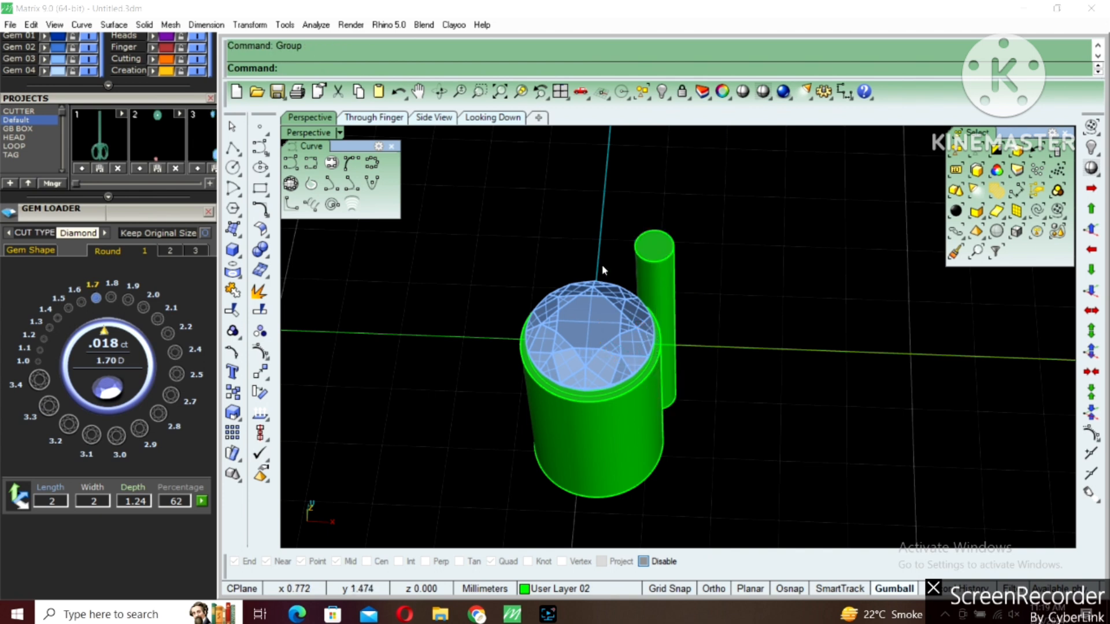
Fillet the thinner prong's upper edge with a 0.2 mm radius and group the prong with its centre line
click(270, 259)
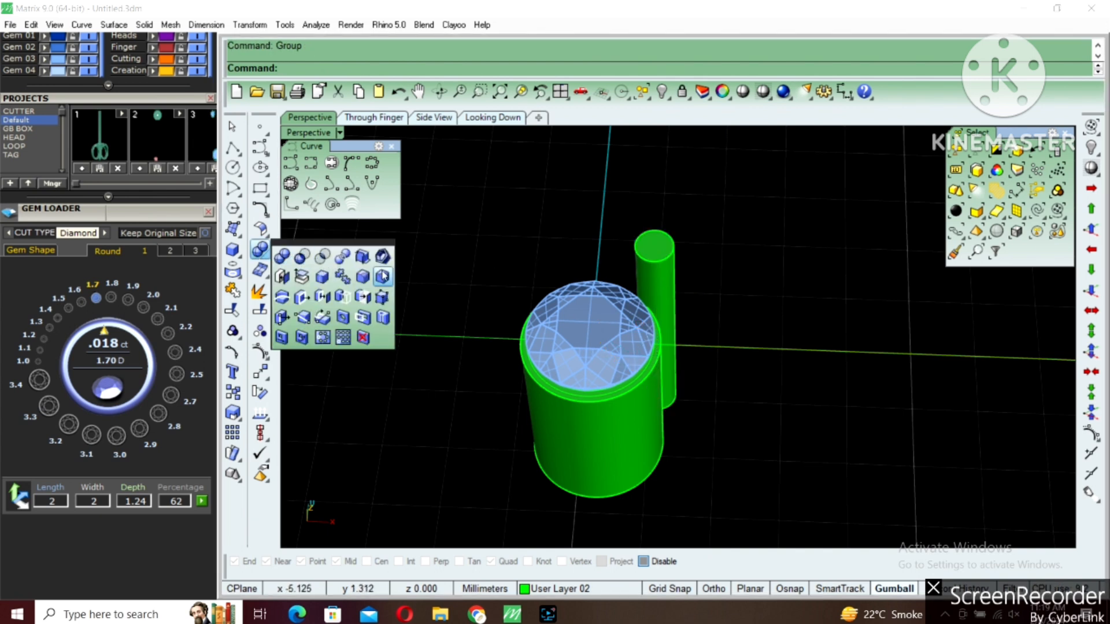
click(363, 277)
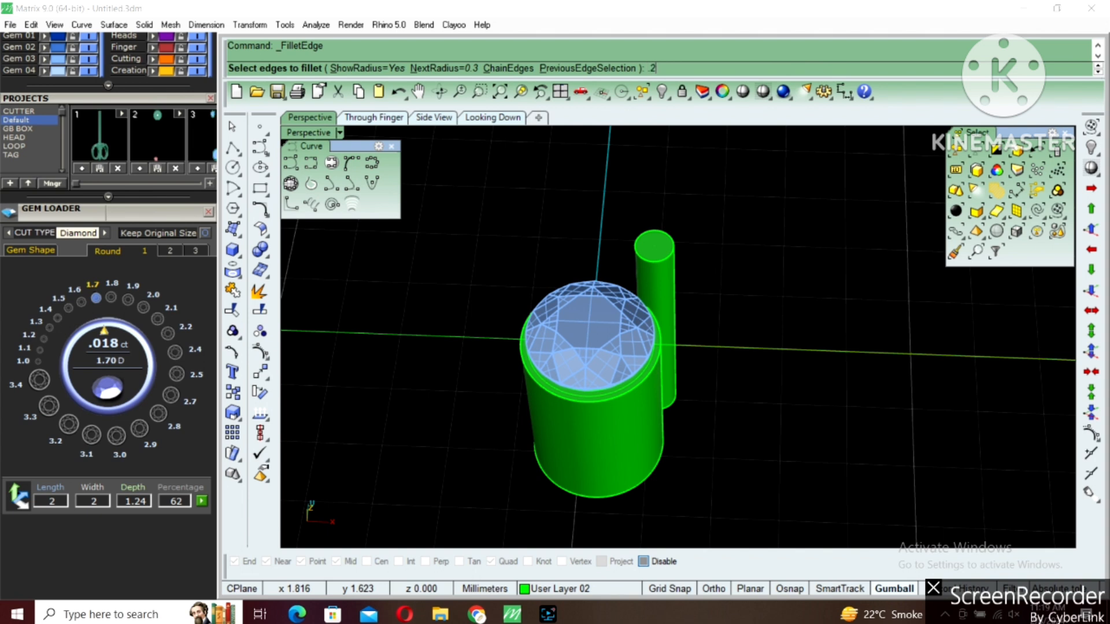
text(.2)
key(Return)
click(663, 261)
key(Return)
key(Return)
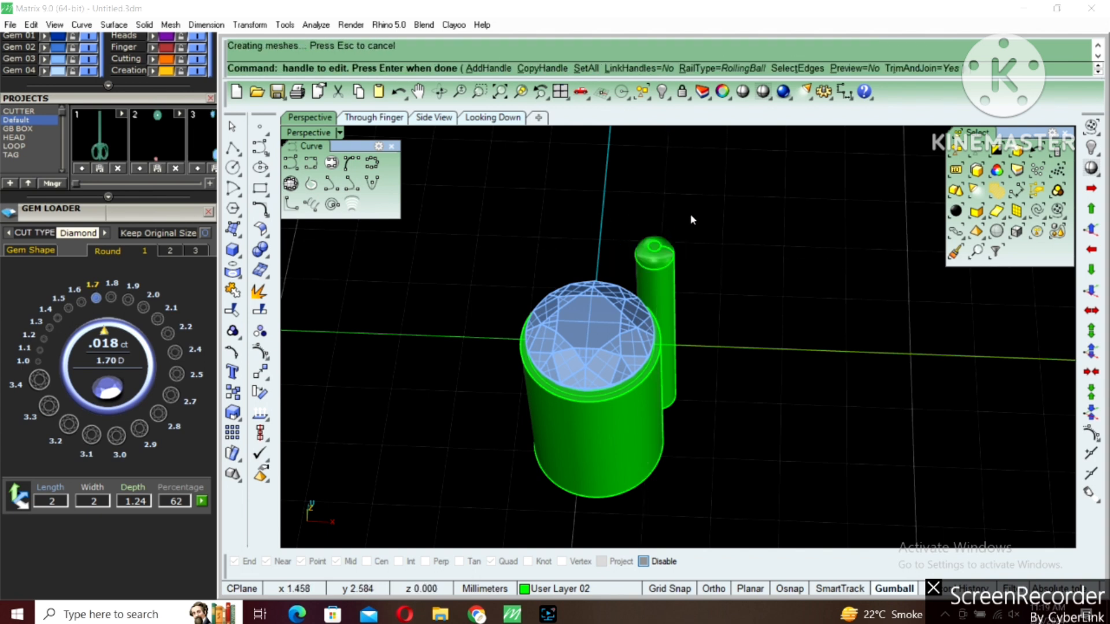
click(638, 272)
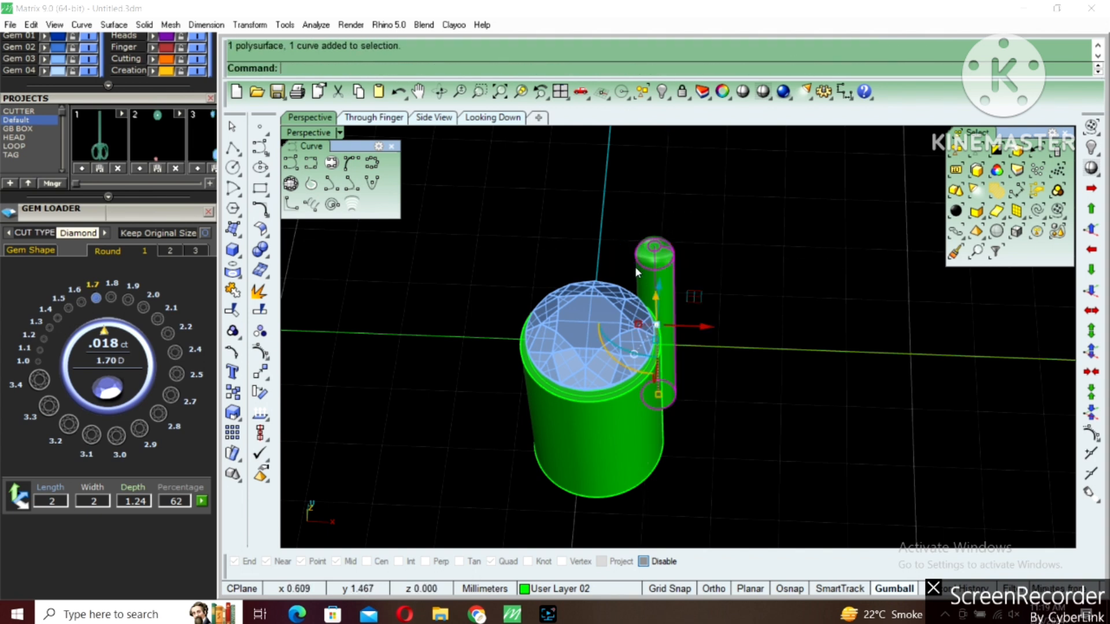
click(230, 331)
Move the thin prong diagonally inward in the Looking Down view so that it overlaps the small tube's edge
double_click(288, 135)
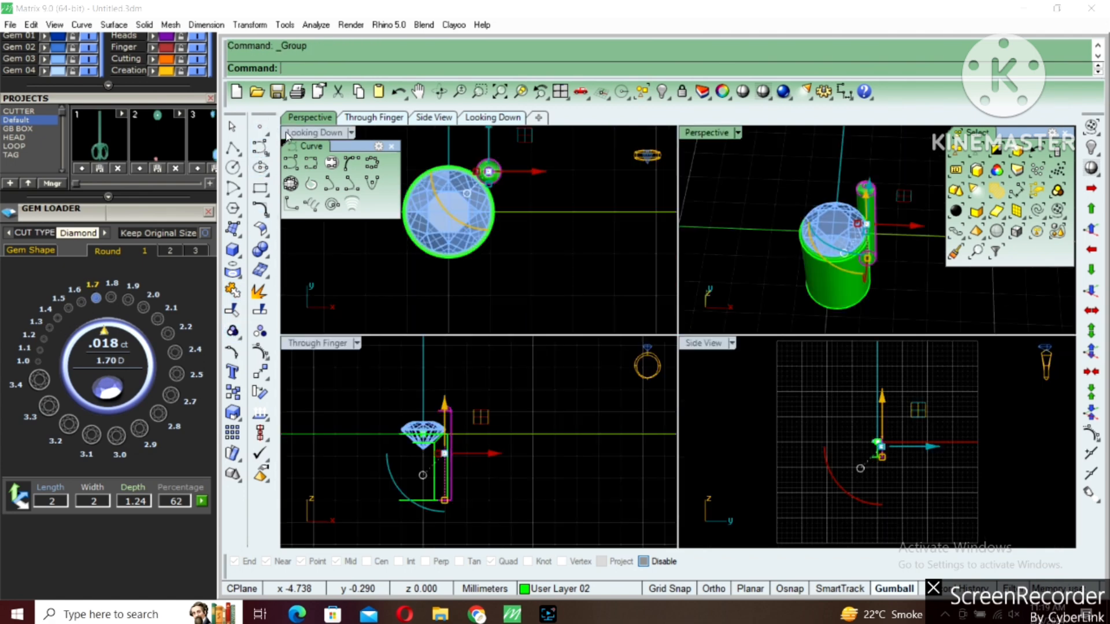
double_click(287, 135)
right_drag(701, 223, 689, 269)
scroll(689, 268, up, 4)
text(m)
key(Return)
click(765, 214)
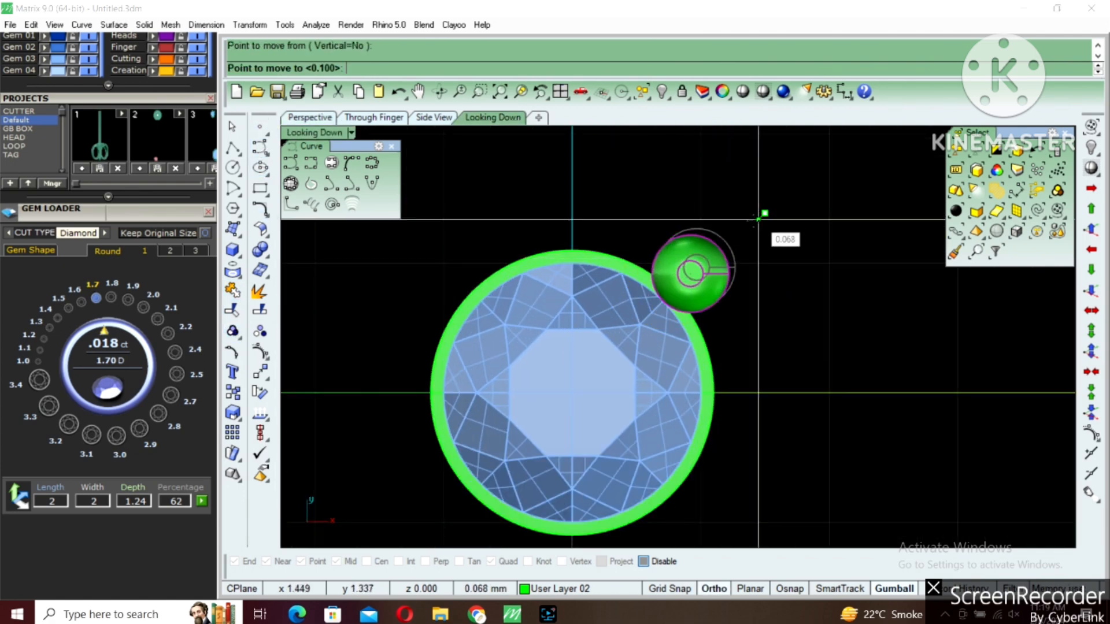
click(753, 224)
scroll(659, 254, down, 4)
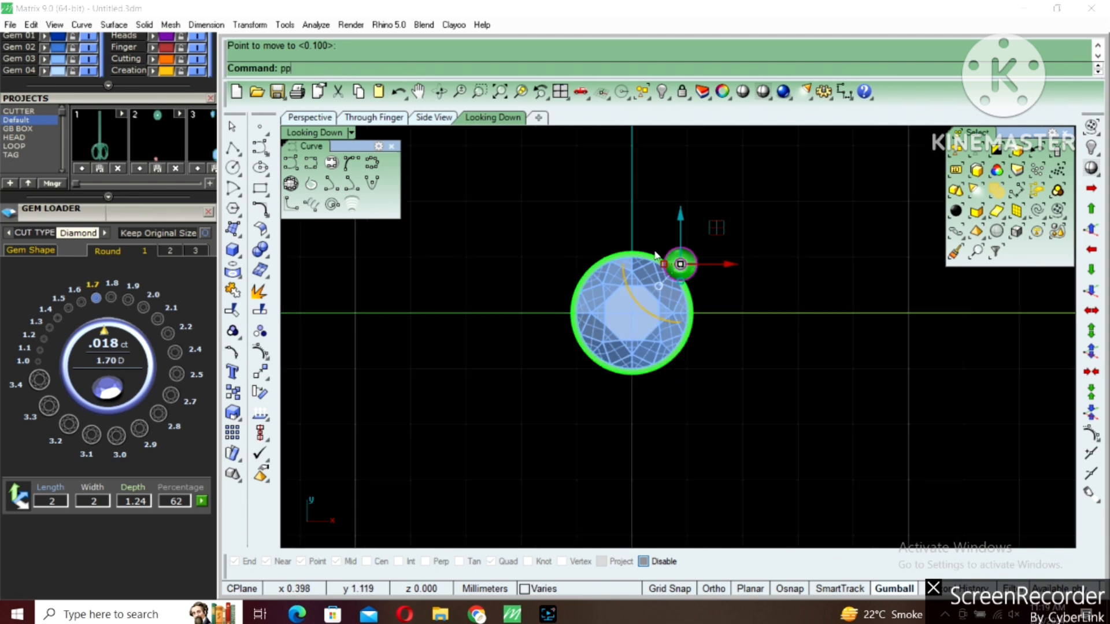
Polar-array the thin prong about the origin into 4 prongs over 360 degrees
key(BackSpace)
key(BackSpace)
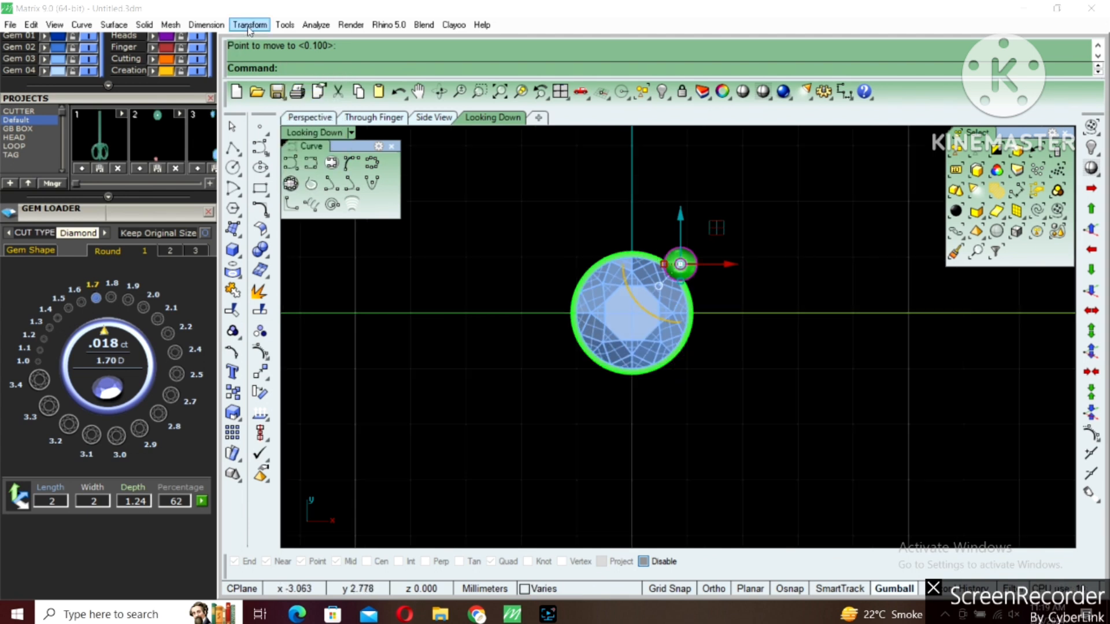
click(250, 25)
mouse_move(280, 280)
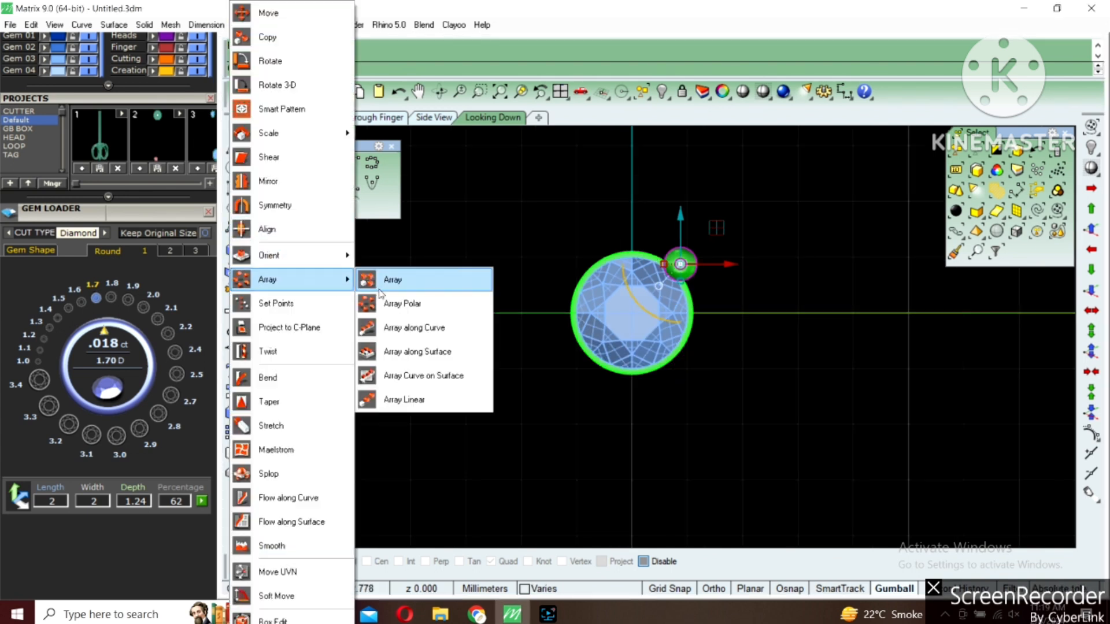
click(399, 304)
text(0)
key(Return)
text(4)
key(Return)
key(Return)
key(Return)
Group the small stone, its tube and the four arrayed thin prongs into one head
drag(527, 217, 772, 431)
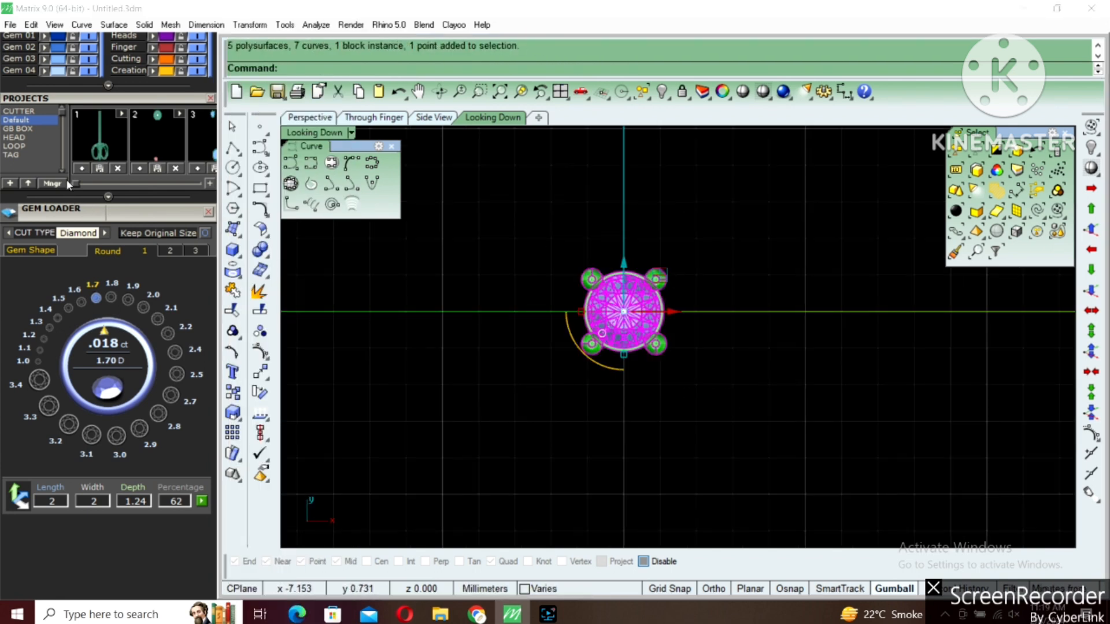
drag(74, 103, 87, 211)
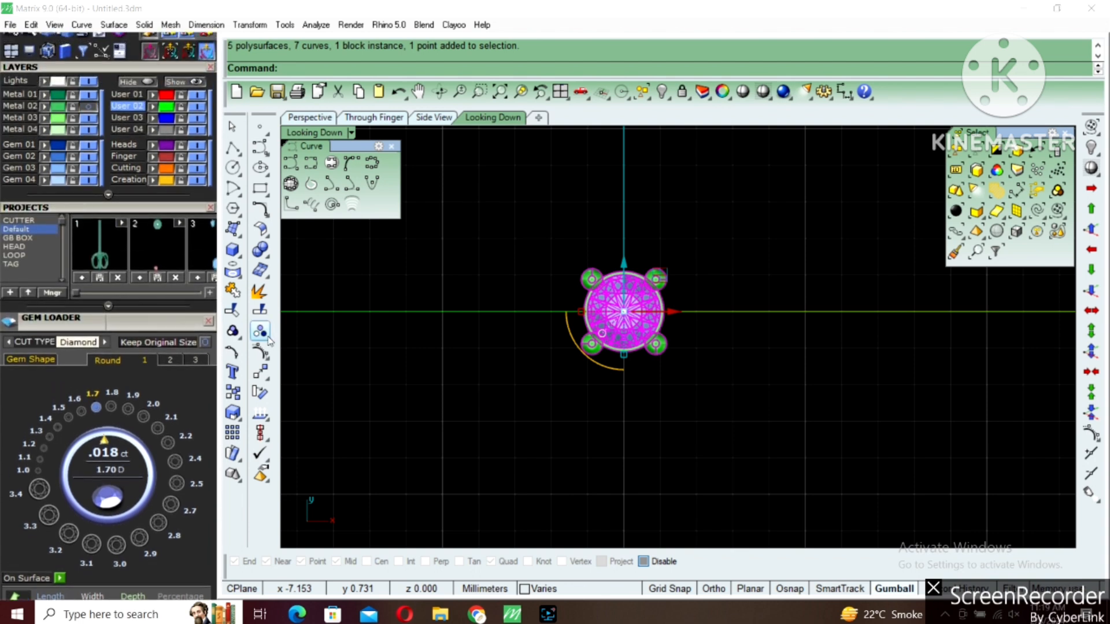
click(235, 329)
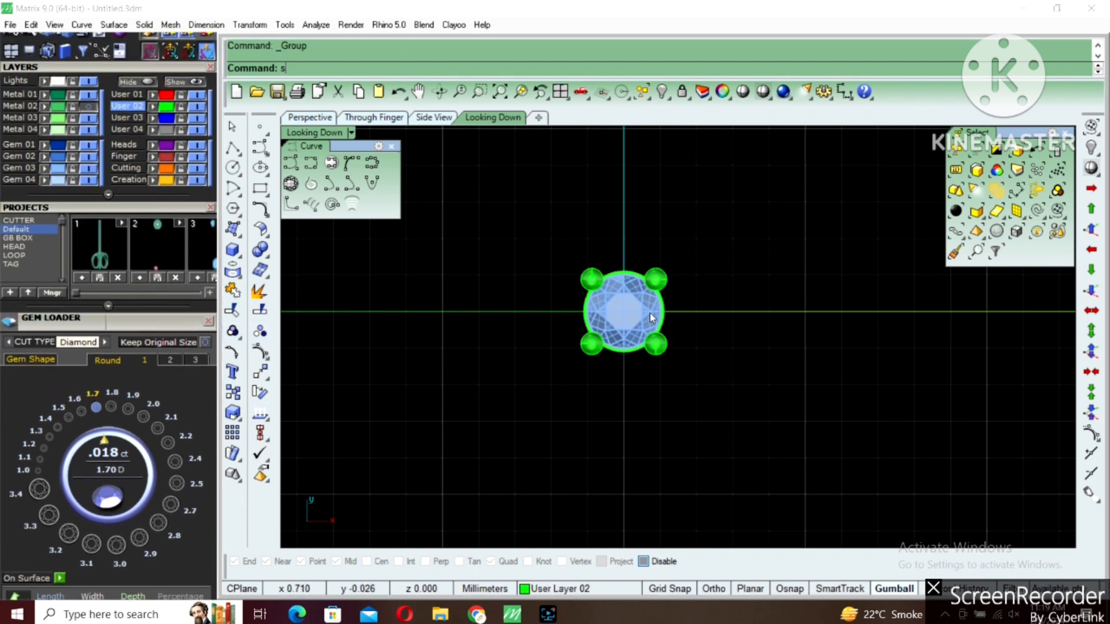
Show the large head again, locked for reference, and move the small head left along the X axis until it sits beside it
key(Return)
key(Return)
click(630, 304)
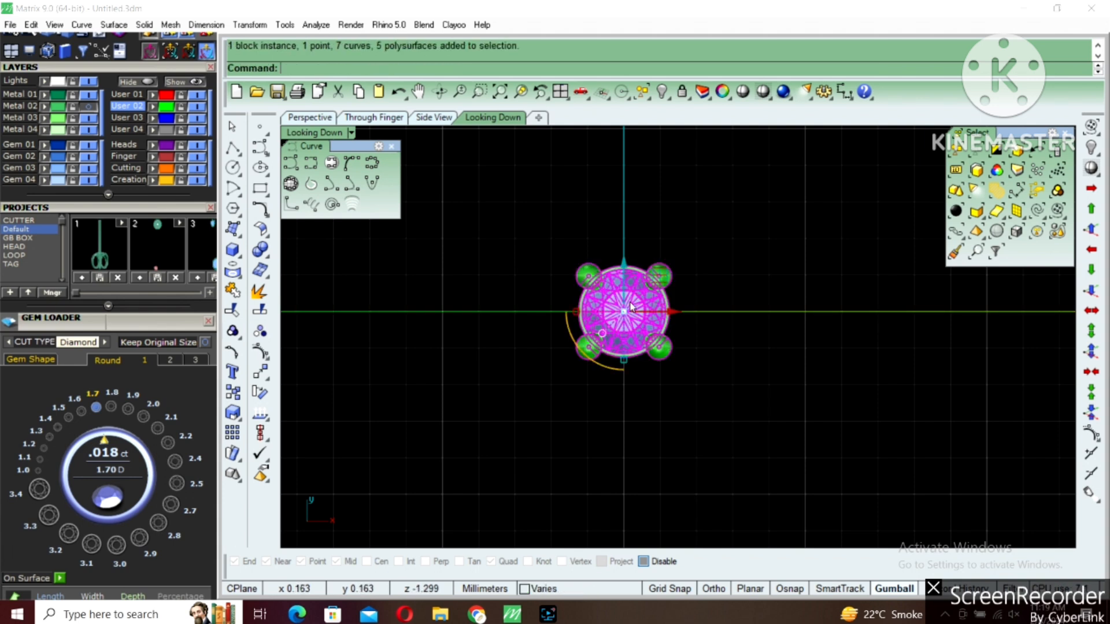
click(635, 289)
drag(668, 315, 581, 307)
click(560, 306)
scroll(572, 316, up, 3)
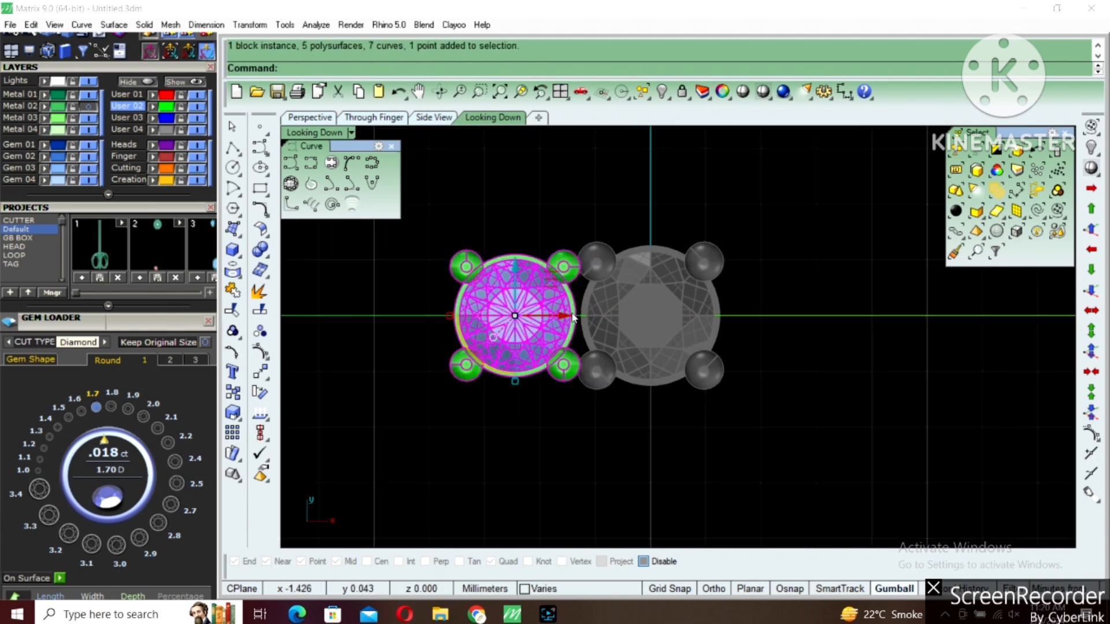
Compare the two heads with the finished ring by temporarily showing the Metal 02 layer
click(92, 107)
scroll(664, 331, down, 6)
right_drag(678, 279, 644, 305)
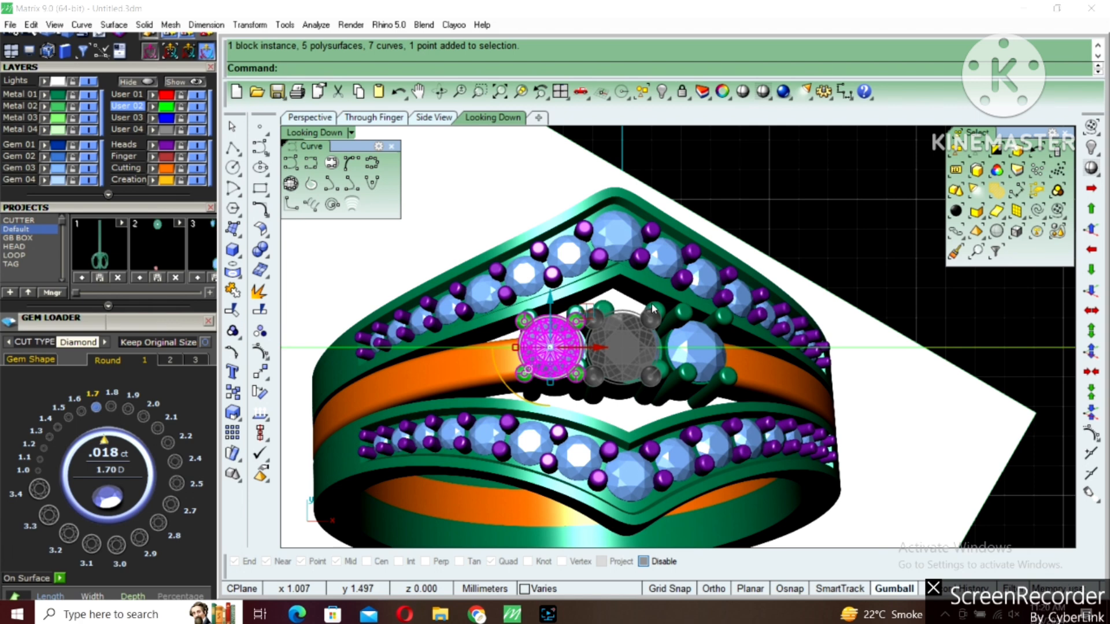
click(88, 107)
scroll(617, 297, up, 4)
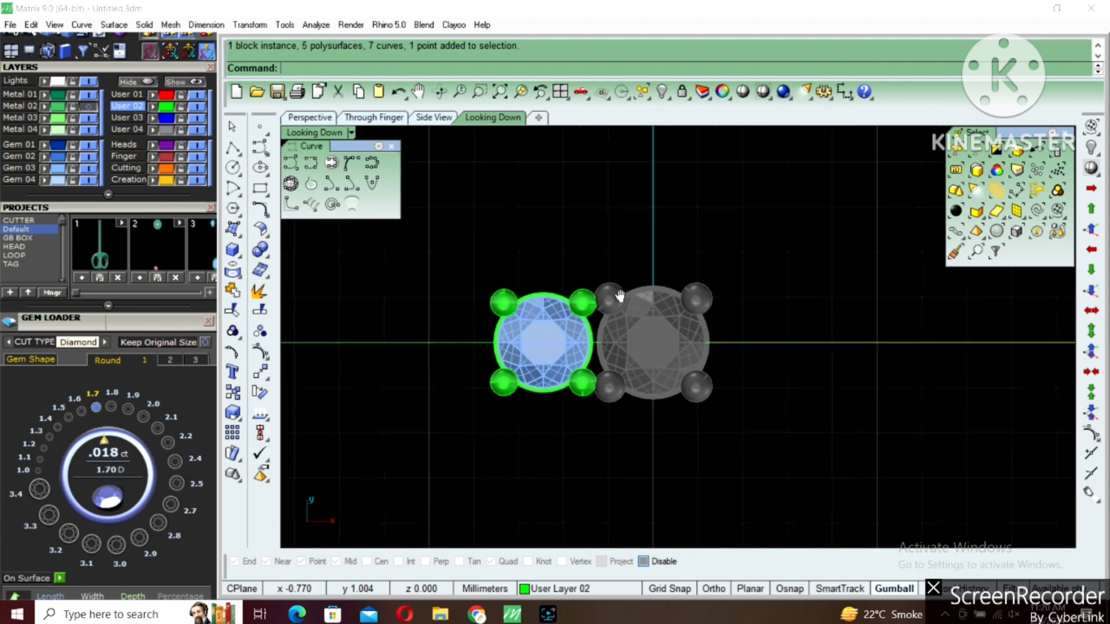
Unlock and ungroup the large head, and shift its upper-left prong slightly up and toward the stone's vertical centre line
click(617, 297)
scroll(618, 301, up, 3)
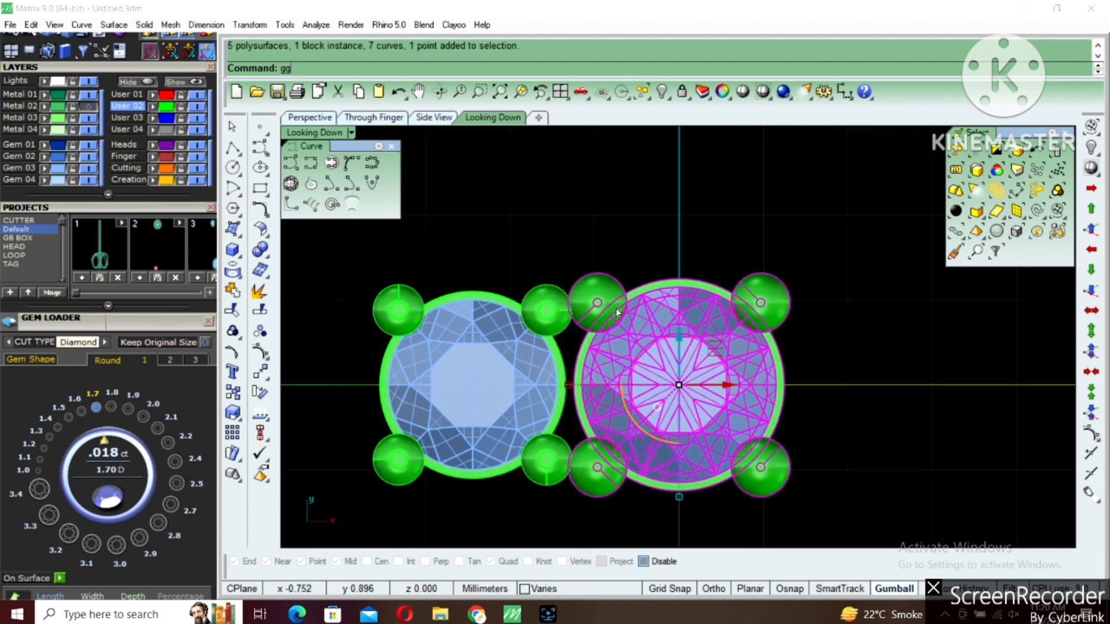
click(614, 312)
scroll(605, 311, up, 4)
text(m)
key(Return)
click(617, 319)
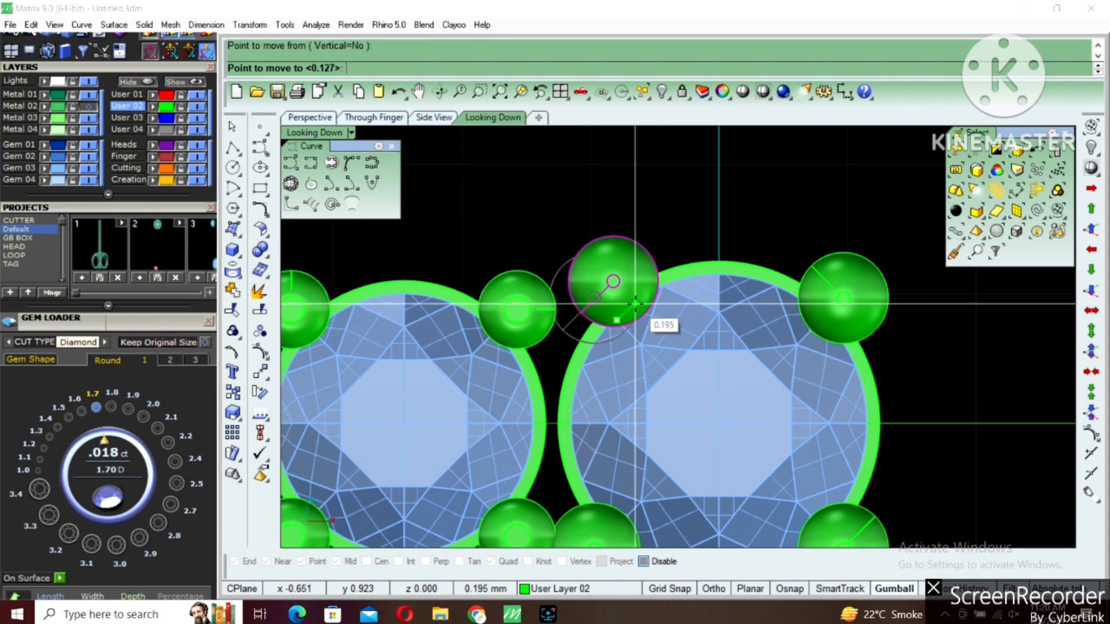
click(636, 298)
Delete the other three prongs of the large head
scroll(634, 313, down, 3)
click(753, 304)
key(Delete)
click(747, 438)
key(Delete)
click(616, 435)
key(Delete)
Ungroup the small head and shift its upper-right prong slightly up and toward the stone's vertical centre line
click(576, 309)
right_drag(576, 308, 636, 307)
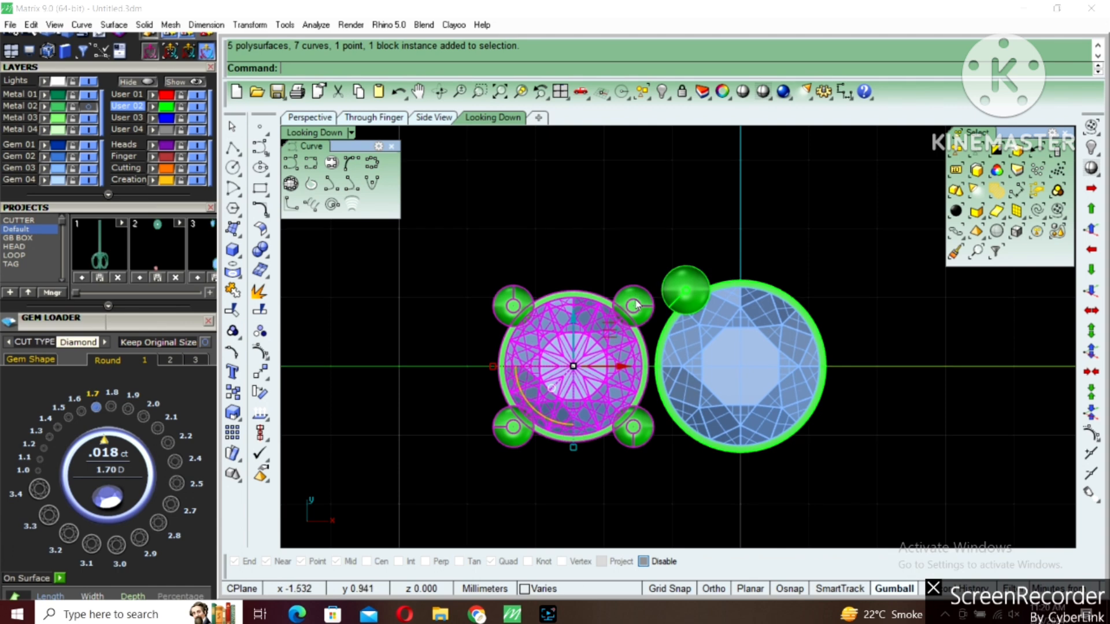
scroll(635, 306, up, 2)
key(ctrl+shift+g)
click(635, 307)
scroll(639, 305, up, 6)
text(m)
key(Return)
click(674, 327)
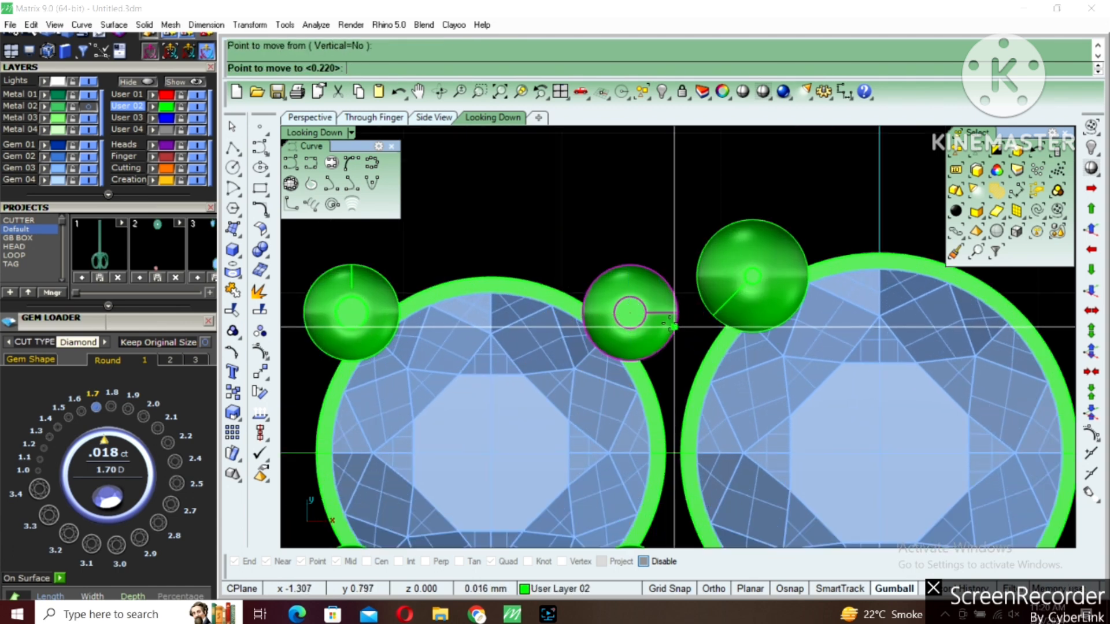
click(663, 322)
scroll(634, 301, down, 6)
Delete the other three prongs of the small head
click(484, 300)
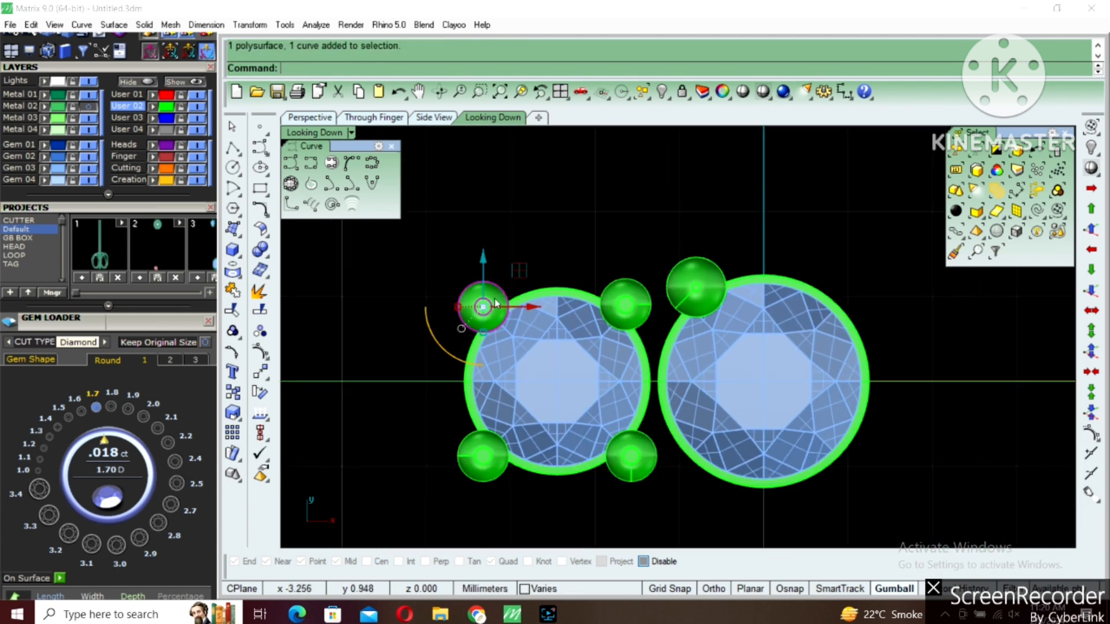
key(Delete)
drag(422, 504, 671, 421)
key(Delete)
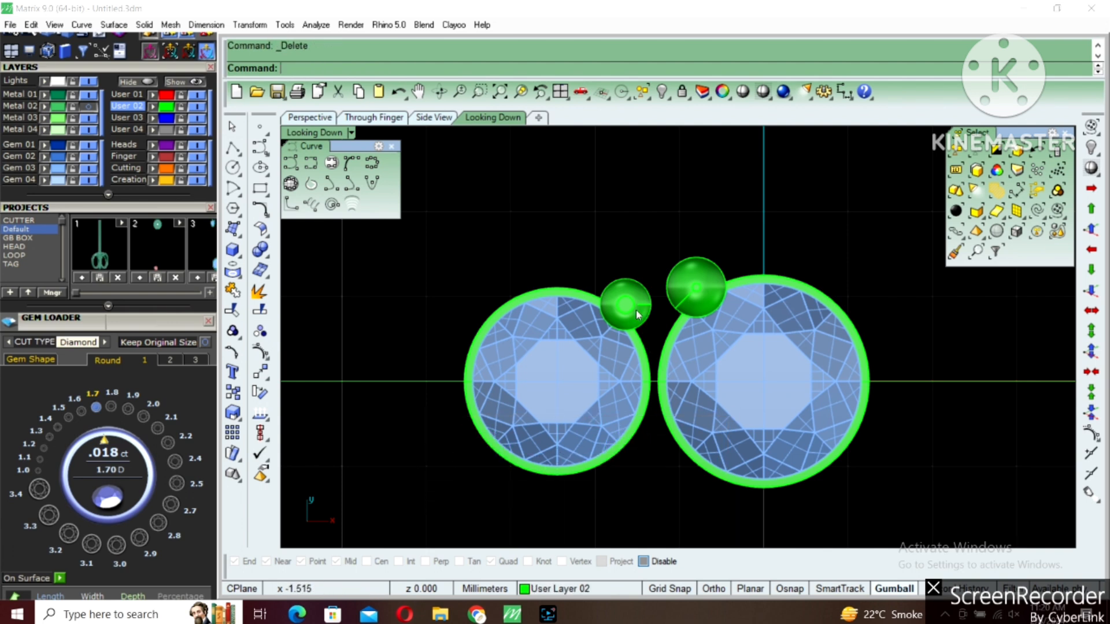
Mirror the small head's prong across the stone's vertical centre line and the pair across the X axis, and group the head
click(600, 306)
text(mirror)
key(Return)
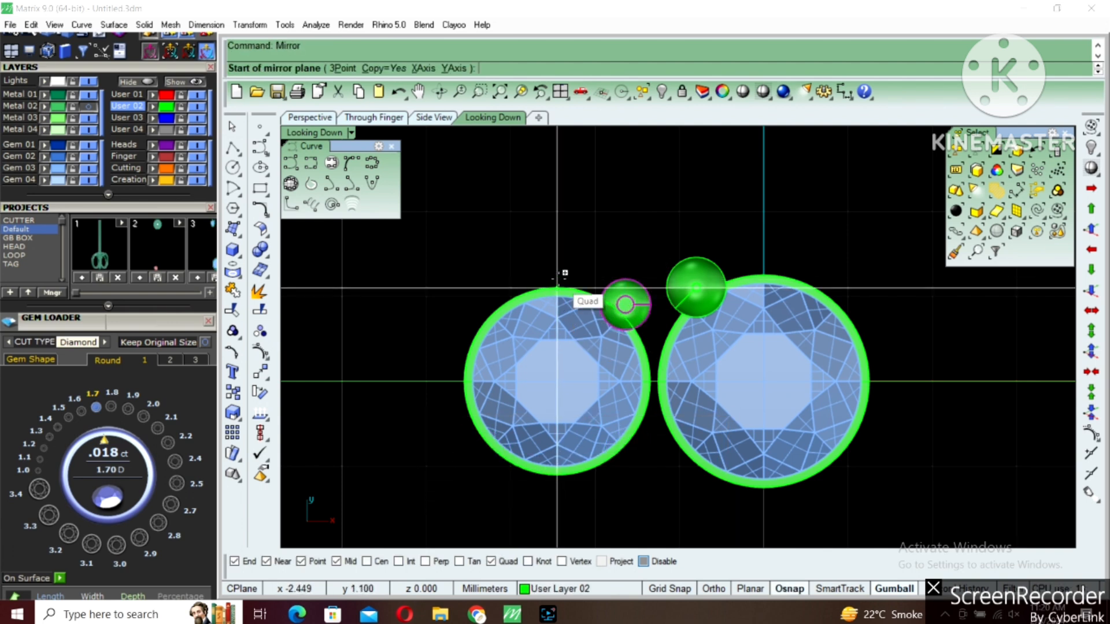
click(557, 287)
shift+click(488, 301)
key(Return)
text(0)
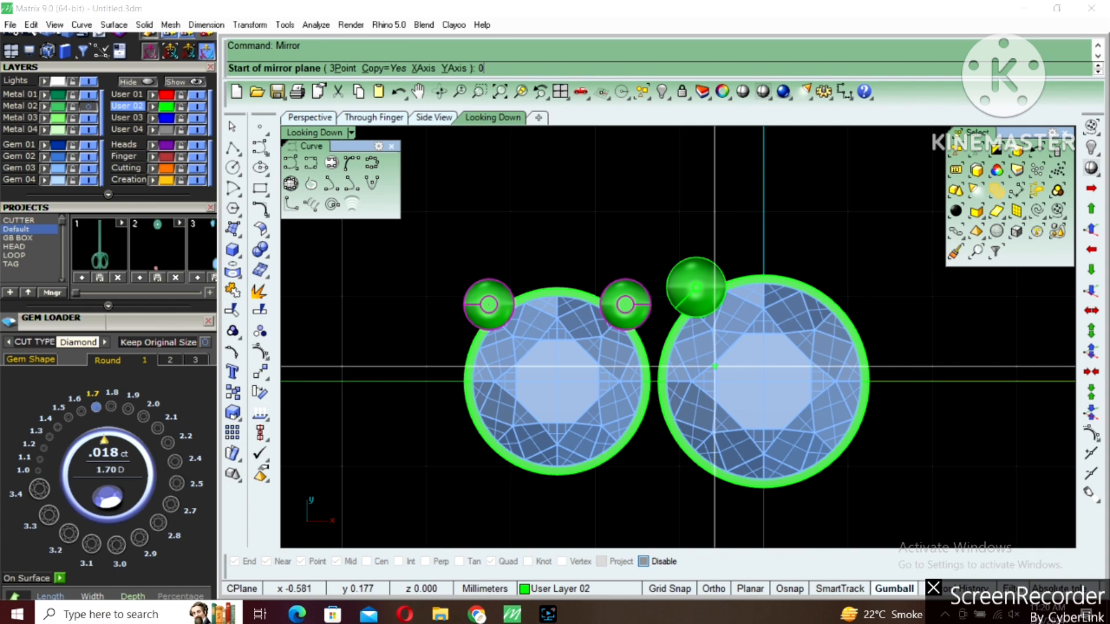
key(Return)
shift+click(715, 367)
scroll(716, 370, down, 3)
drag(466, 255, 663, 460)
Mirror the large head's prong across the vertical axis through the origin and the pair across the X axis
click(677, 318)
right_drag(754, 313, 668, 327)
key(Return)
text(0)
key(Return)
shift+click(664, 298)
shift+click(686, 323)
key(Return)
text(0)
key(Return)
click(838, 460)
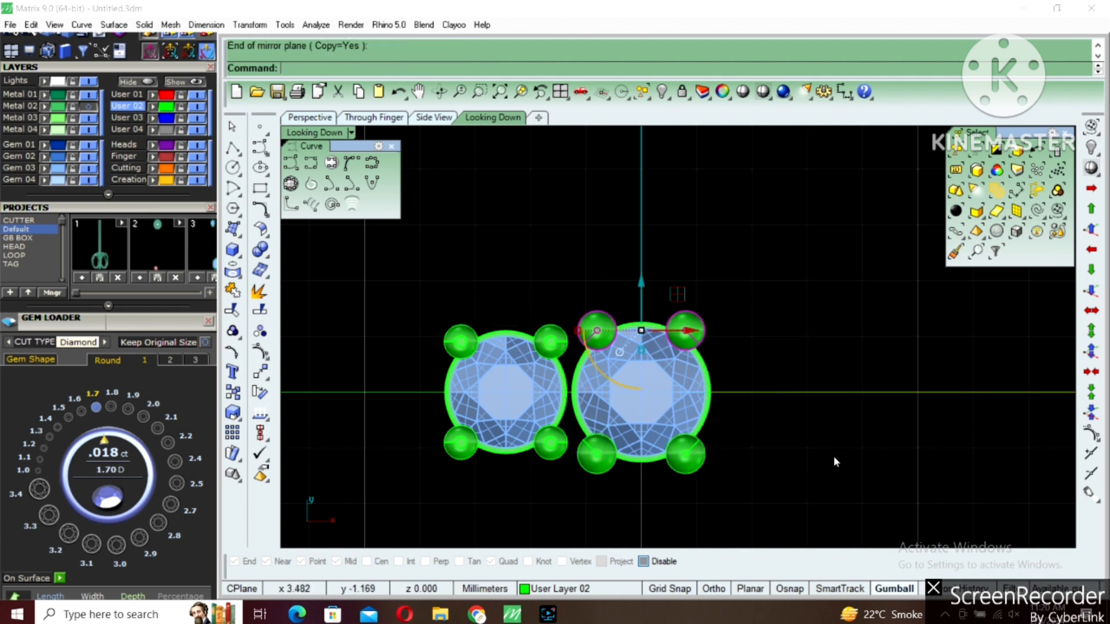
Group the large stone, its tube and its four prongs into one head
drag(543, 252, 852, 525)
right_drag(683, 447, 716, 403)
key(ctrl+g)
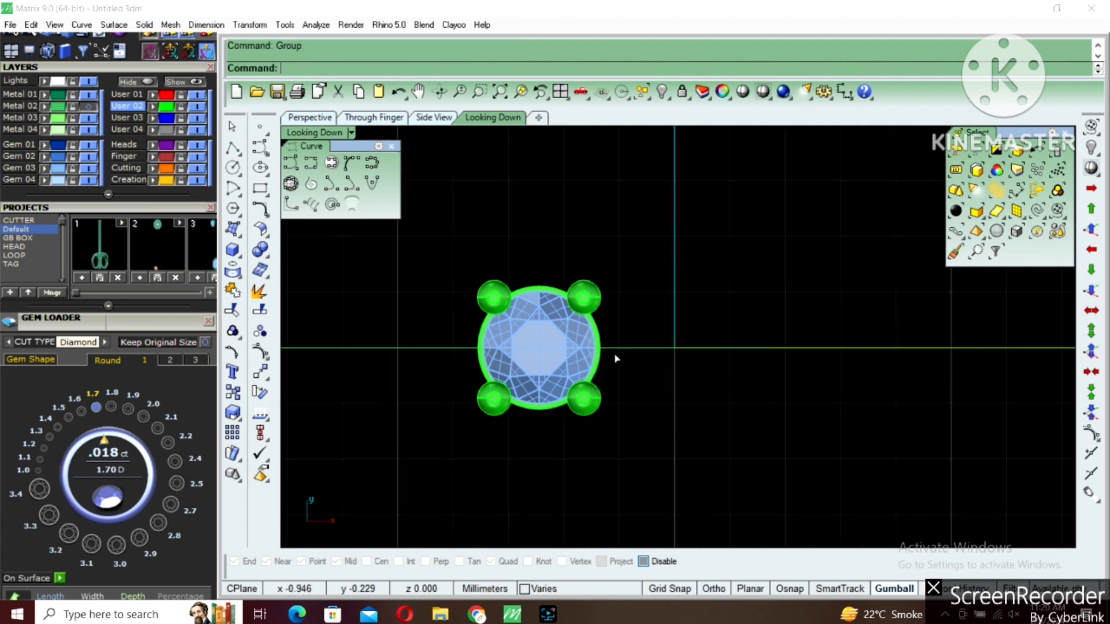
Move the small head slightly right along the X axis to close the gap to the large head
scroll(606, 349, up, 4)
click(577, 353)
scroll(614, 344, up, 2)
scroll(614, 344, up, 2)
text(m)
key(Return)
shift+click(717, 331)
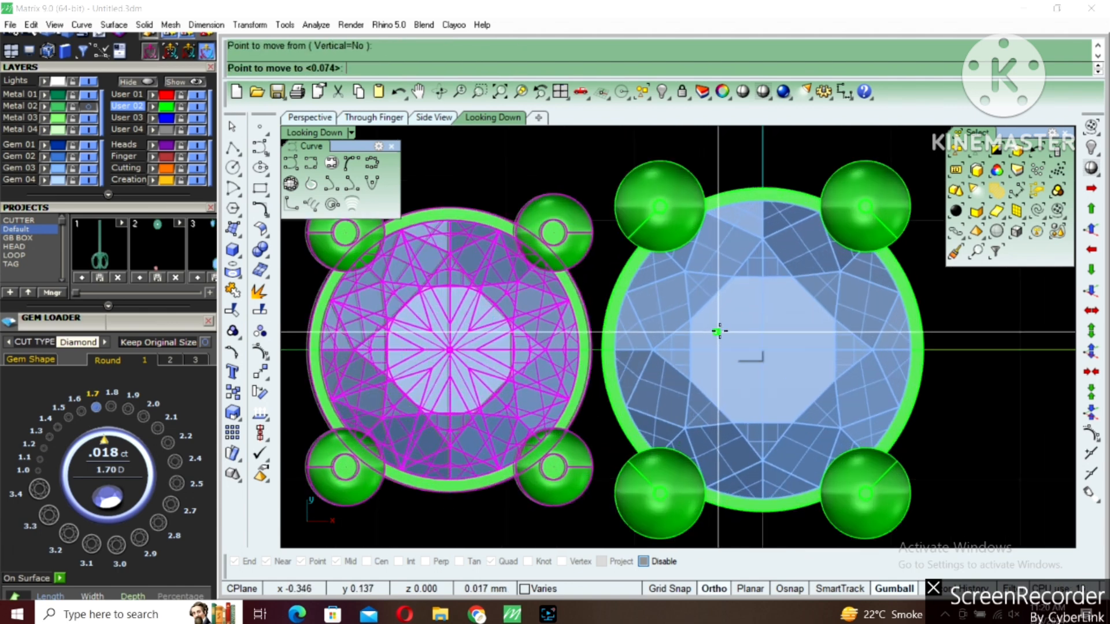
click(724, 332)
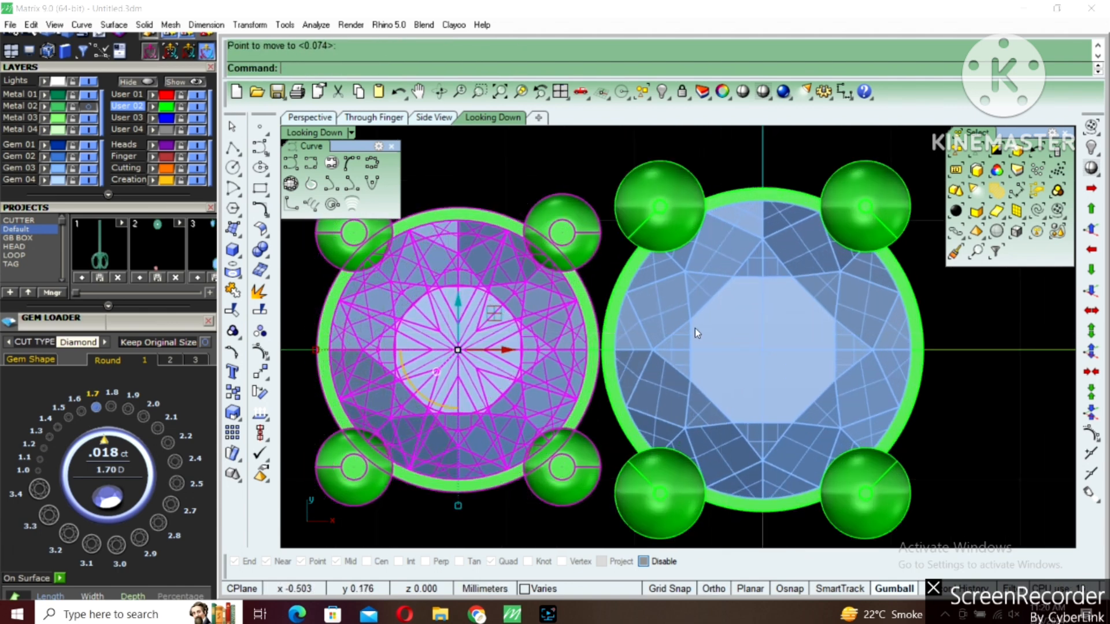
Mirror the small head across the vertical axis through the origin to the other side of the large head
scroll(613, 345, down, 5)
text(Mirror)
key(Return)
click(612, 340)
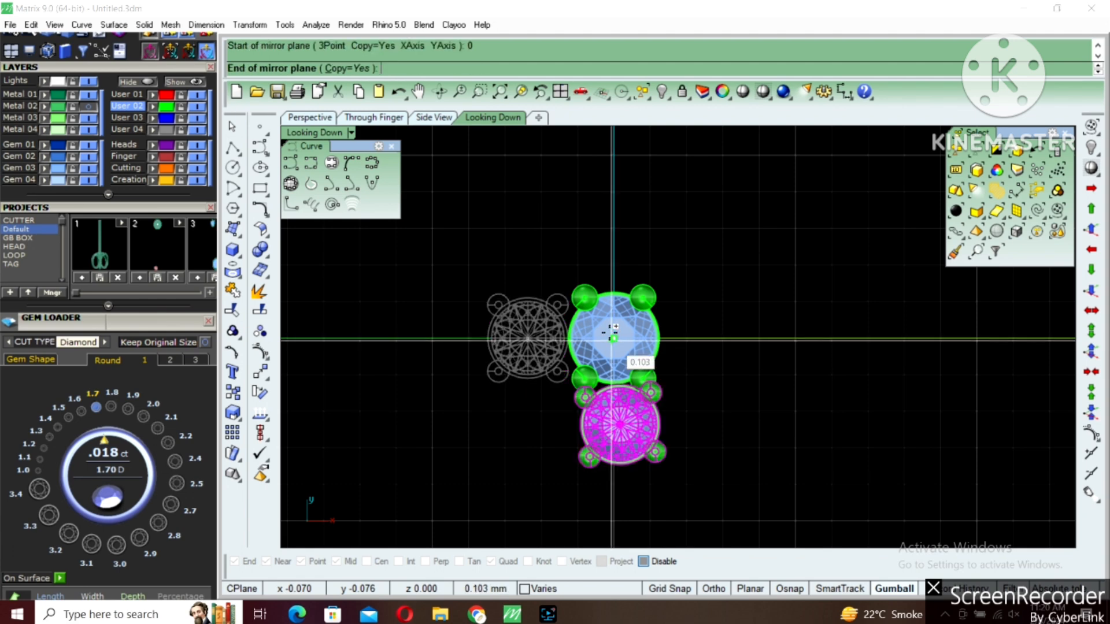
click(623, 308)
Group the three stone heads together
scroll(622, 308, down, 4)
drag(489, 252, 724, 403)
right_drag(645, 404, 696, 375)
scroll(695, 377, down, 6)
text(g)
key(Return)
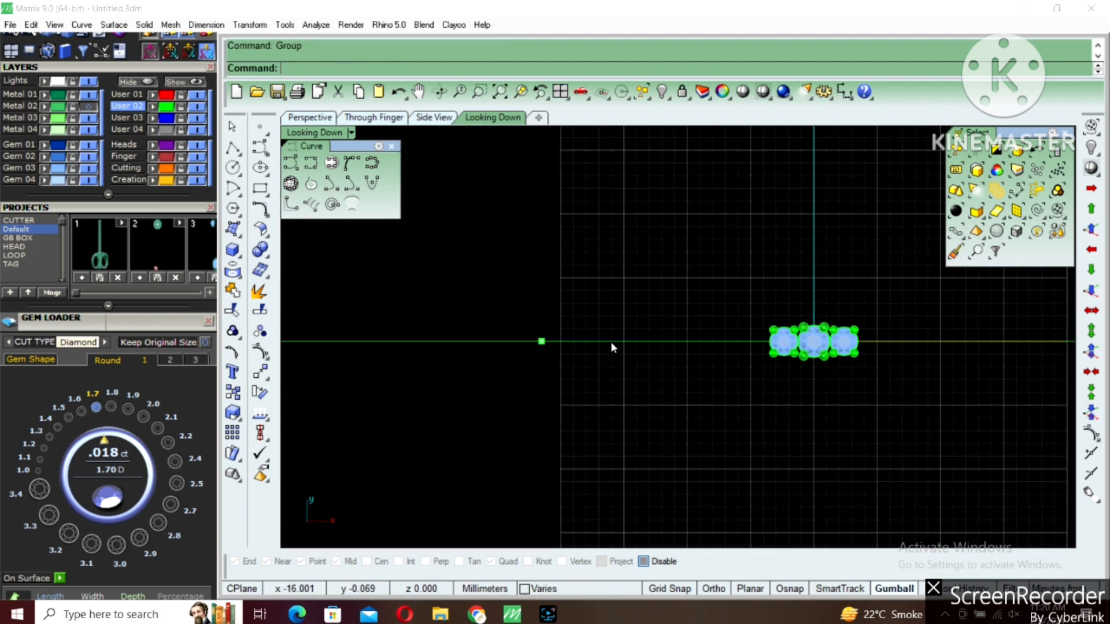
Assign the long horizontal curve through the stones to the User 03 layer
click(610, 341)
click(153, 120)
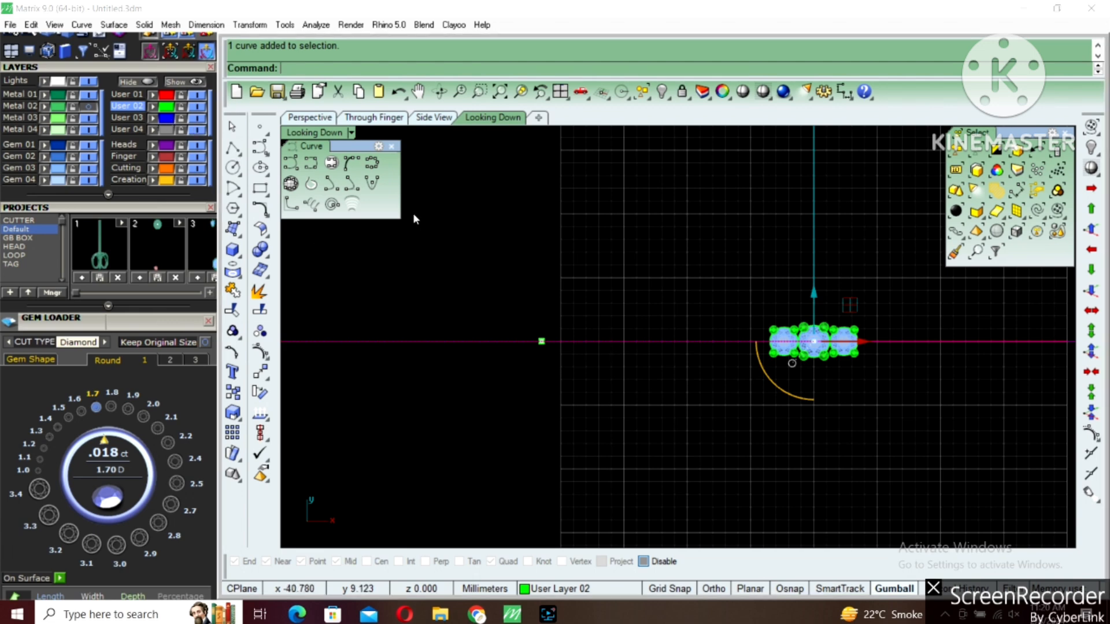
click(548, 619)
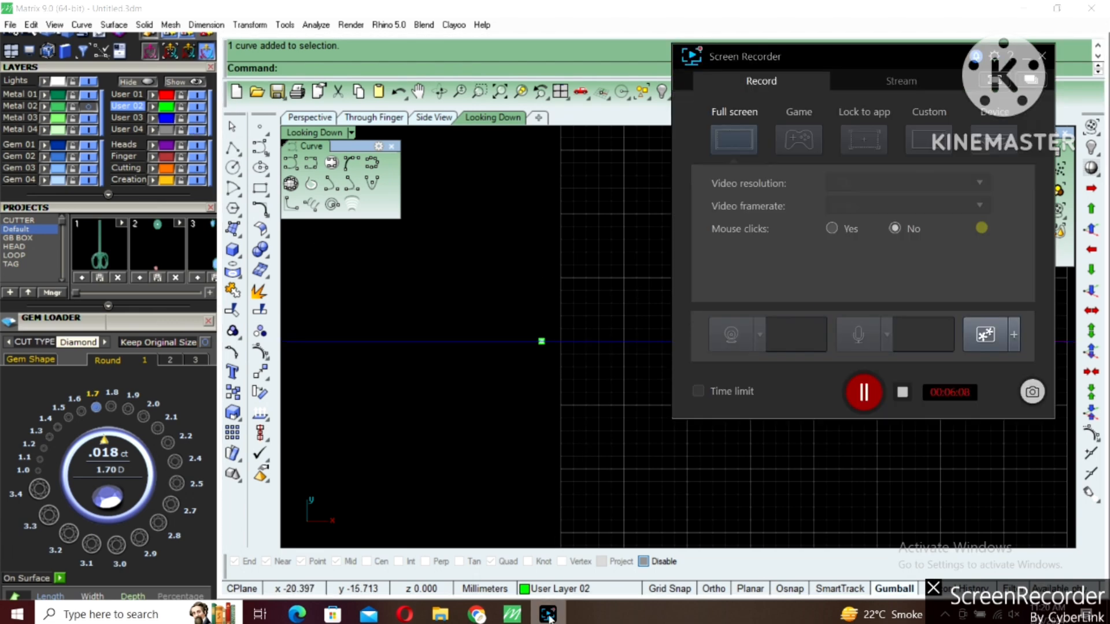
click(863, 392)
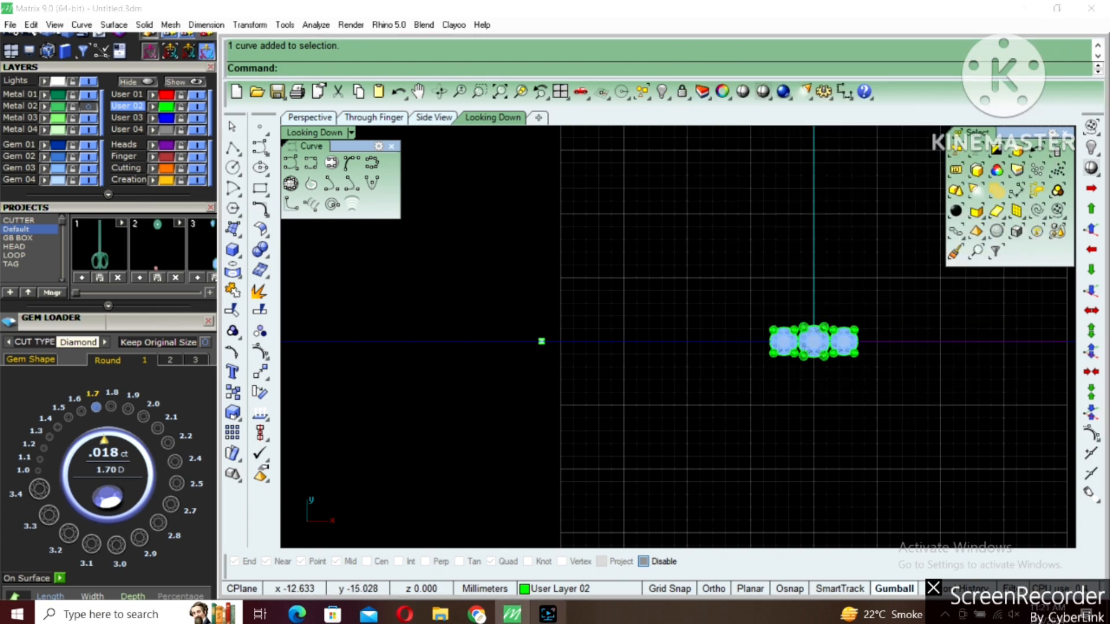
click(548, 616)
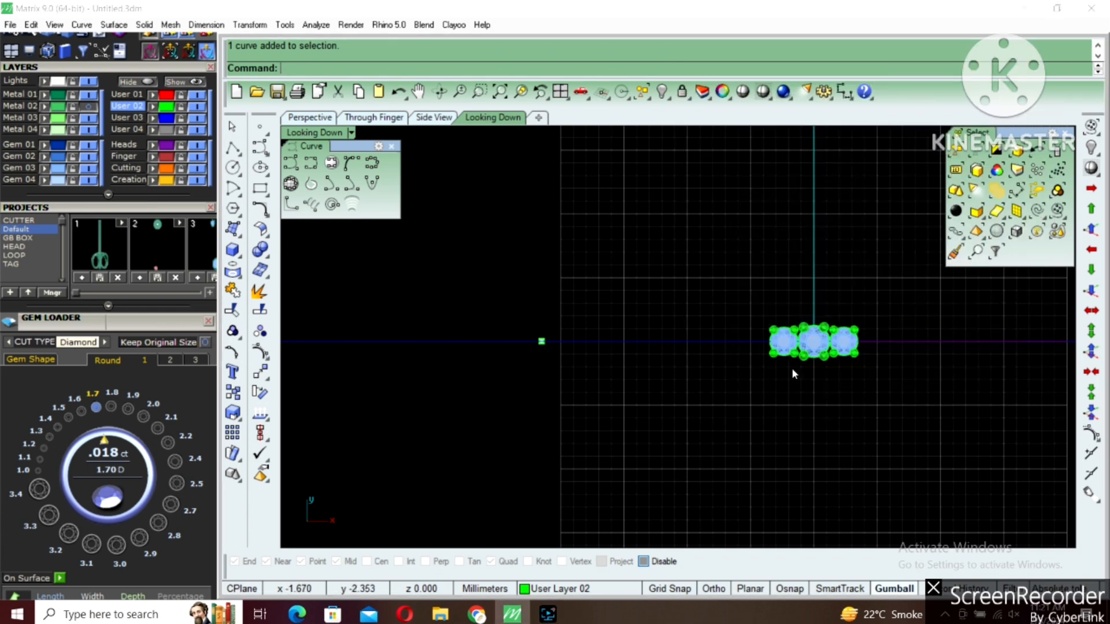
Offset the horizontal centre curve 0.6 mm upward in the Looking Down view
scroll(665, 351, up, 2)
click(565, 329)
right_drag(573, 333, 627, 312)
scroll(627, 313, up, 6)
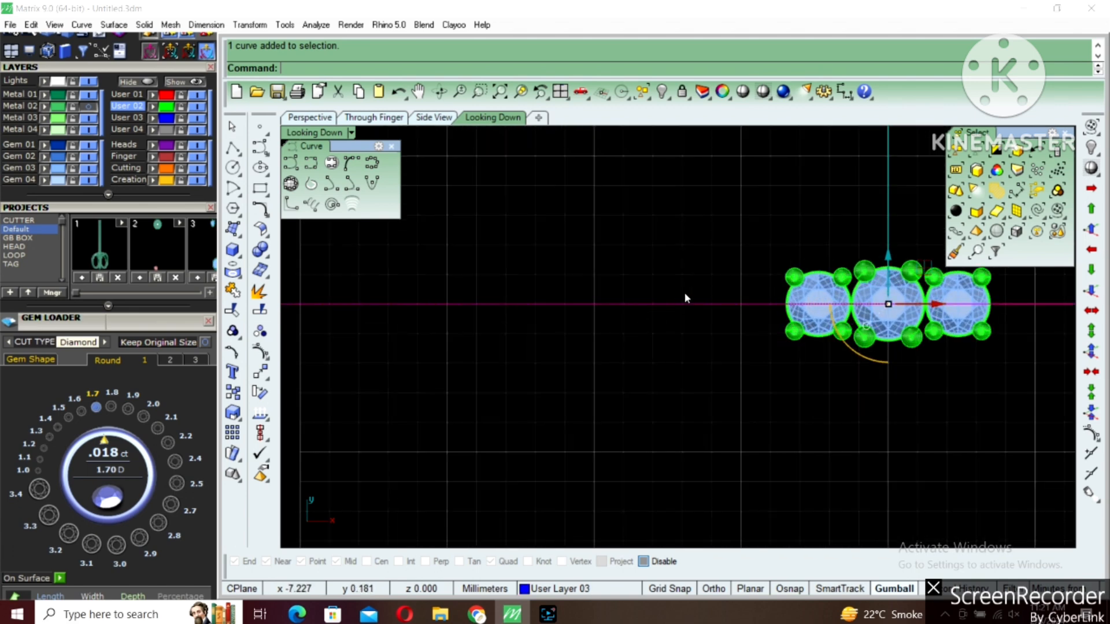
right_click(678, 301)
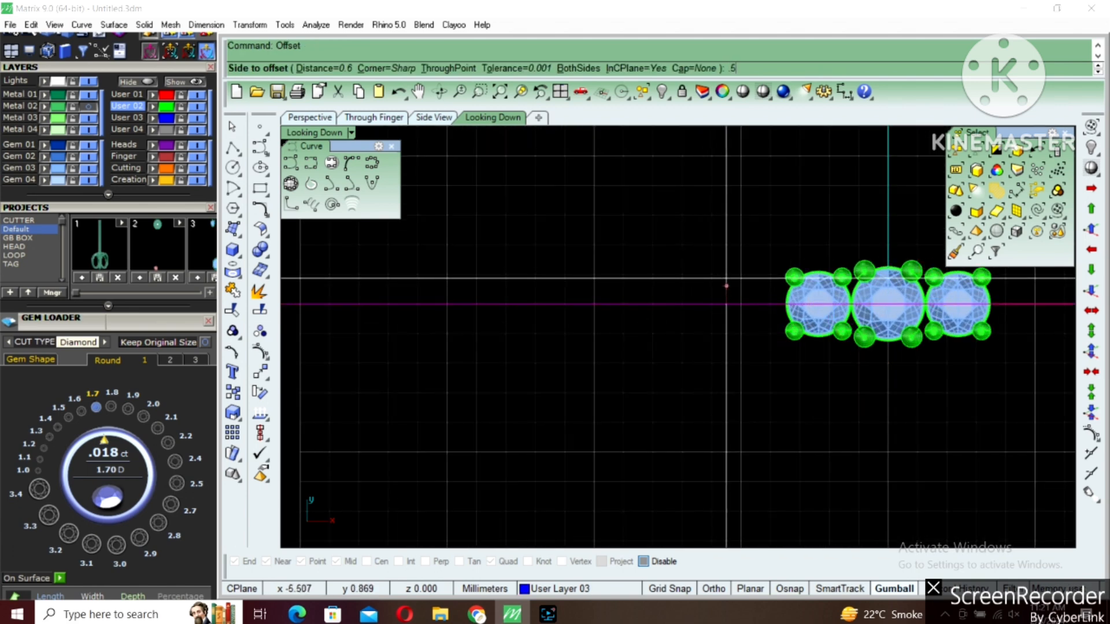
text(.5)
key(Return)
key(Return)
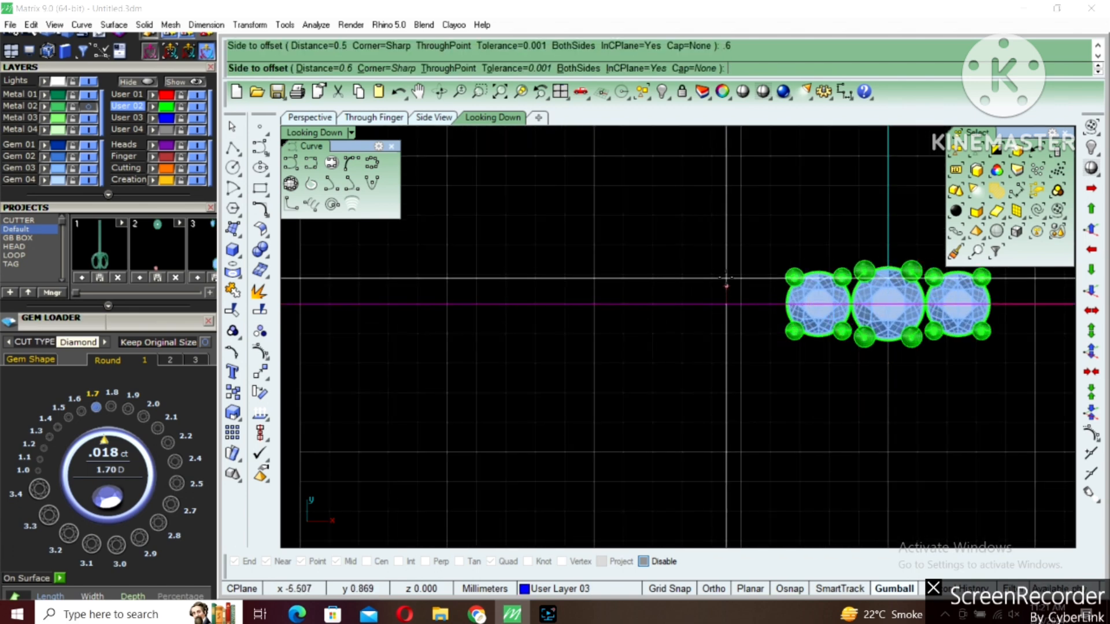
click(727, 279)
click(745, 287)
Mirror the offset curve across the X axis to the lower side of the centre curve
right_drag(750, 303, 737, 288)
text(mi)
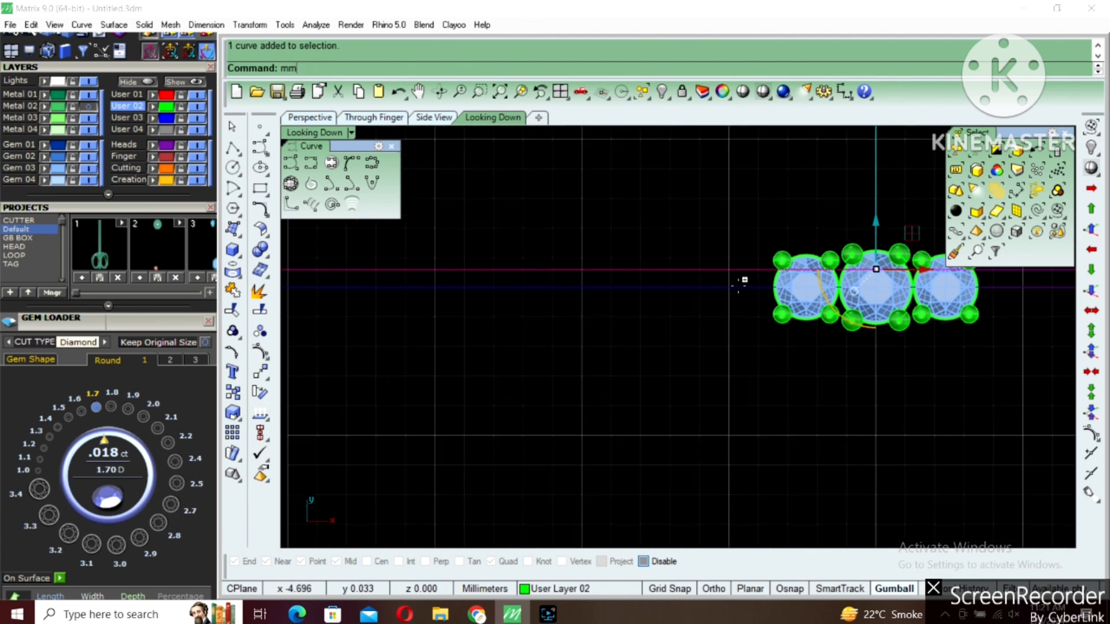
key(Return)
text(0)
key(Return)
shift+click(738, 288)
click(738, 306)
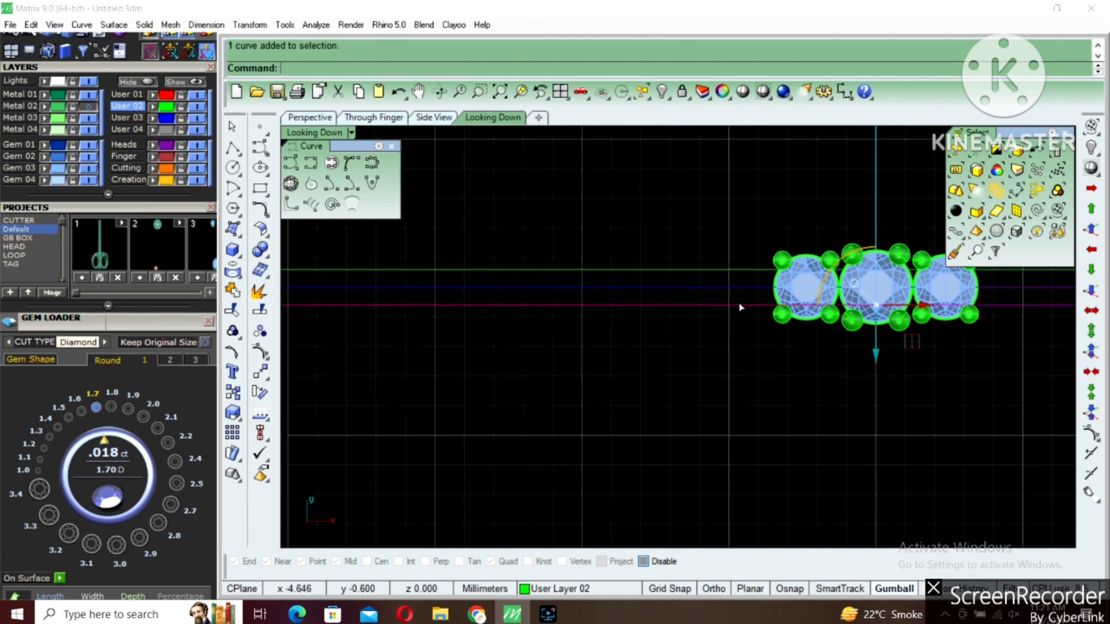
Draw a vertical line across both offset curves near the outer edge of the leftmost stone
scroll(740, 307, down, 4)
right_drag(604, 327, 624, 315)
scroll(759, 296, up, 2)
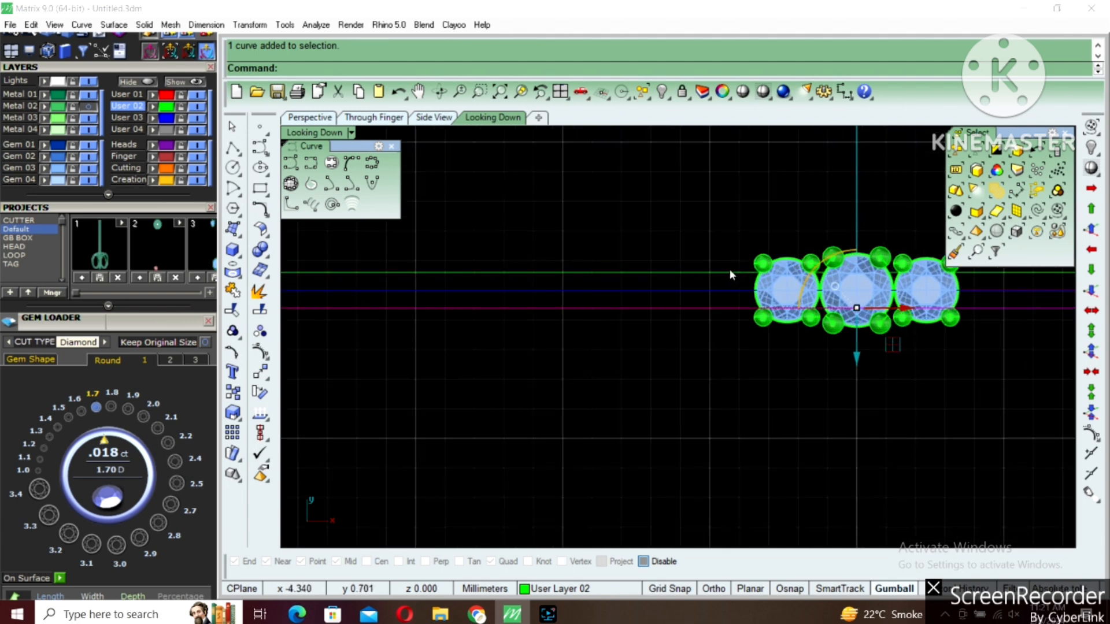
click(231, 149)
scroll(703, 214, up, 5)
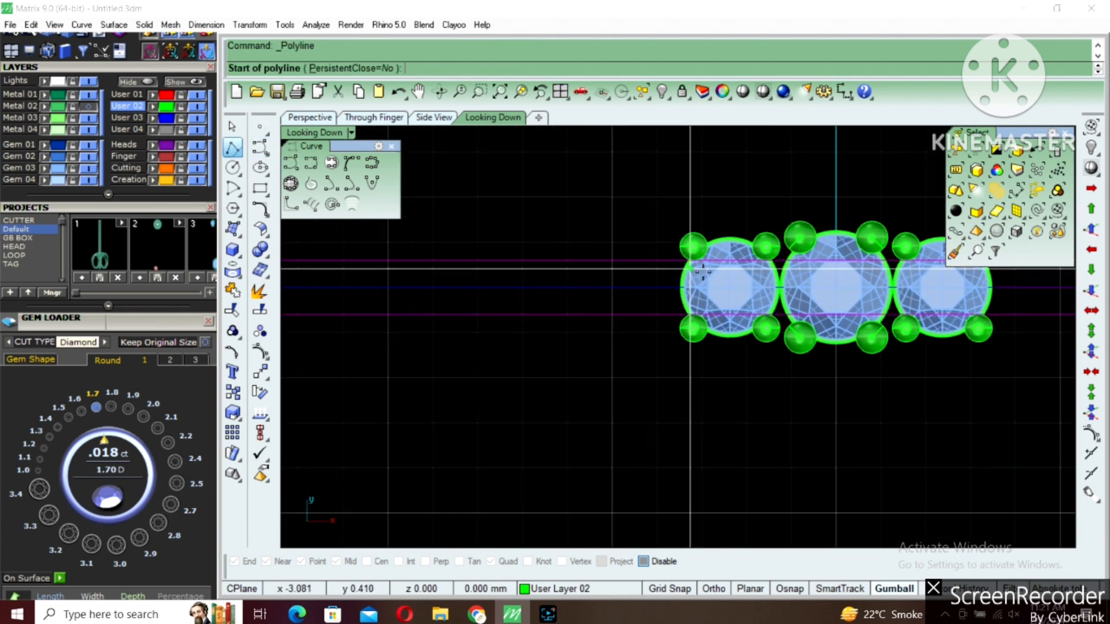
click(699, 204)
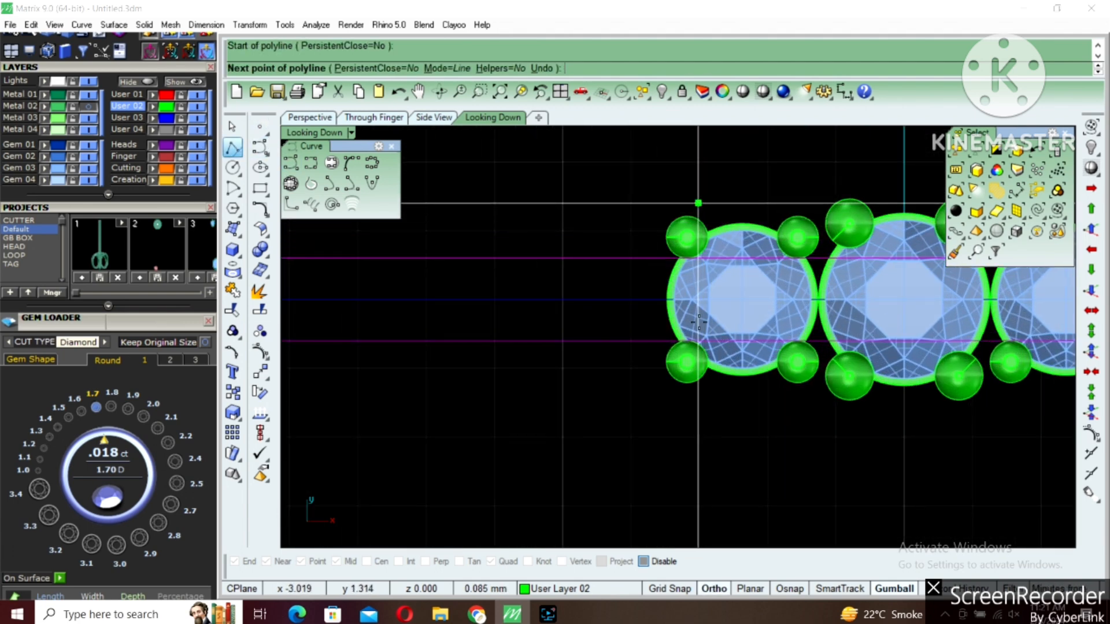
right_click(721, 423)
shift+click(698, 405)
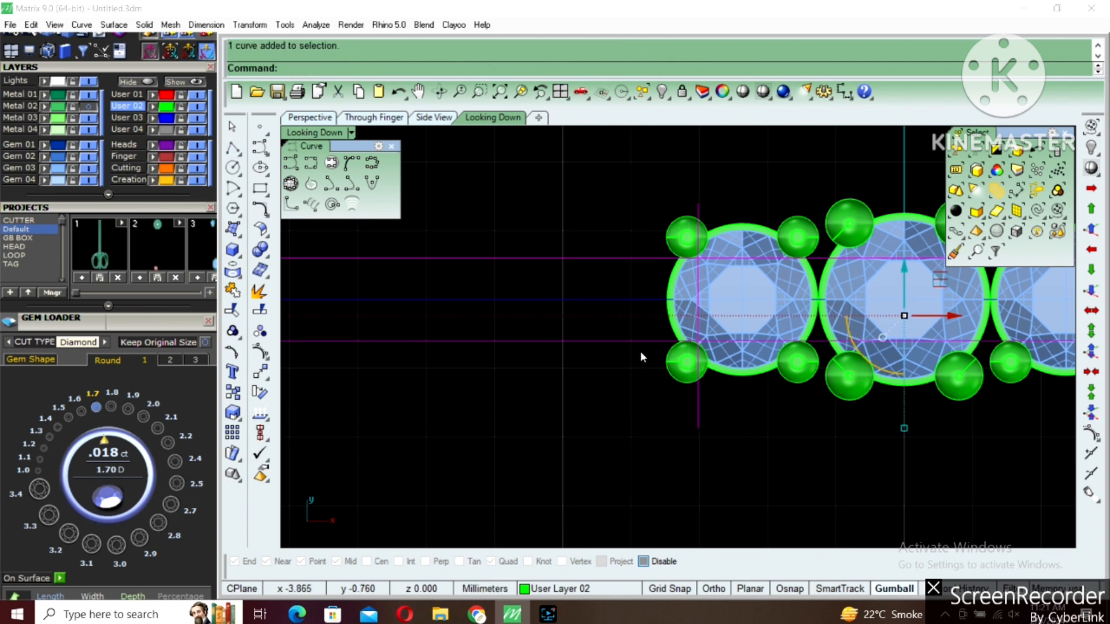
Isolate the offset curves with the vertical line and trim away their part on the stones' side of that line
text(hide)
key(Return)
drag(758, 236, 685, 359)
right_drag(724, 356, 678, 355)
key(ctrl+t)
drag(758, 233, 701, 356)
click(654, 362)
drag(626, 227, 625, 229)
Show the hidden three-stone head group again beside the trimmed curves
scroll(725, 263, down, 6)
right_click(726, 265)
scroll(726, 266, down, 6)
right_drag(647, 288, 707, 302)
scroll(763, 280, down, 4)
key(Escape)
right_drag(783, 264, 726, 264)
key(Return)
click(831, 283)
right_click(790, 299)
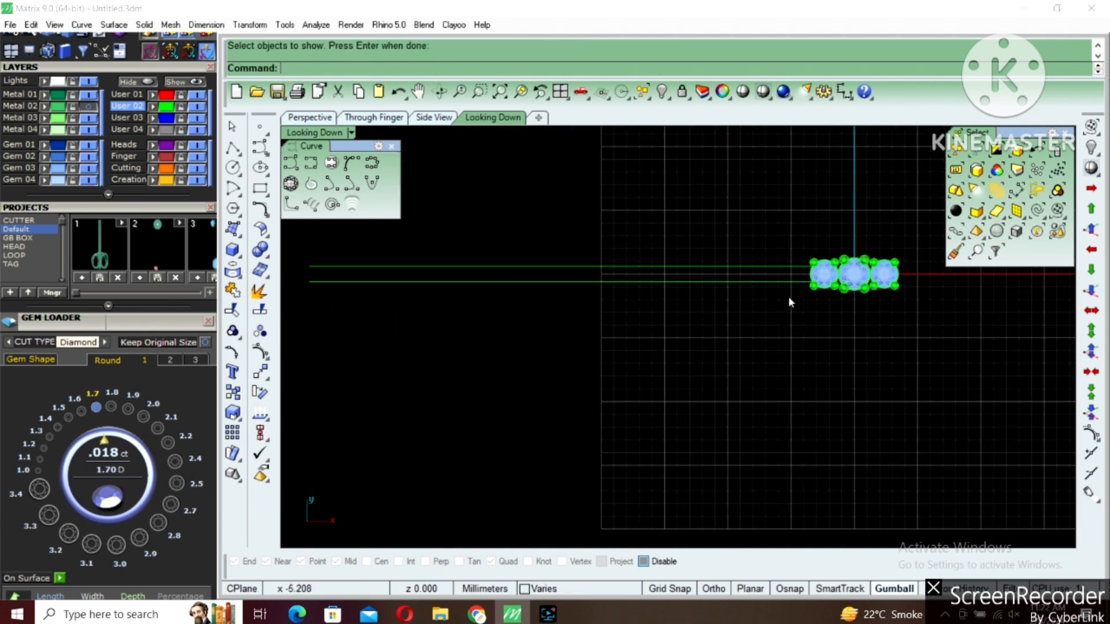
Delete the leftover cutting line beside the leftmost stone
drag(820, 287, 825, 299)
key(Delete)
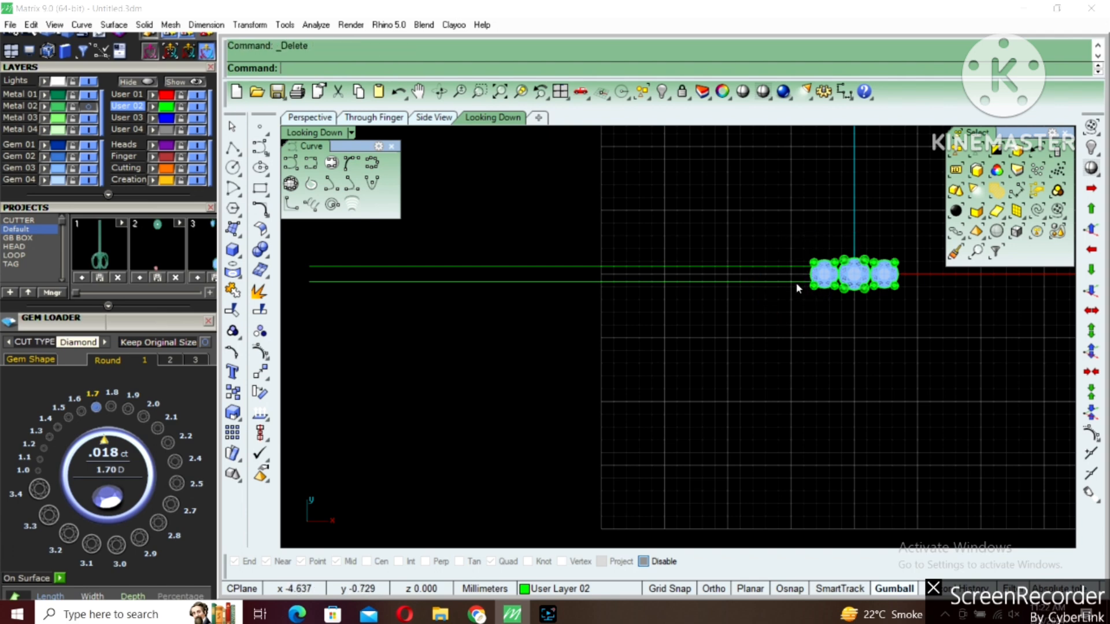
scroll(797, 281, up, 4)
click(797, 281)
Show the Metal 02 layer with the reference picture and move the picture up, clear of the three-stone head
click(88, 107)
scroll(723, 299, down, 4)
scroll(772, 300, up, 4)
right_drag(653, 392, 538, 425)
right_click(539, 425)
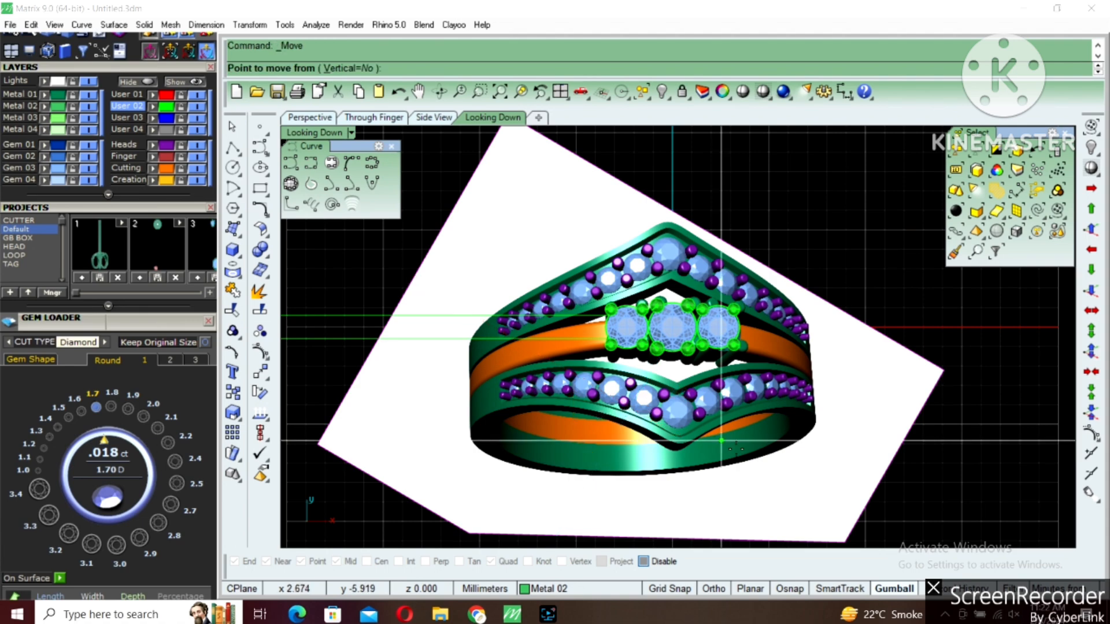
click(737, 450)
click(727, 221)
scroll(634, 276, up, 3)
scroll(634, 276, down, 5)
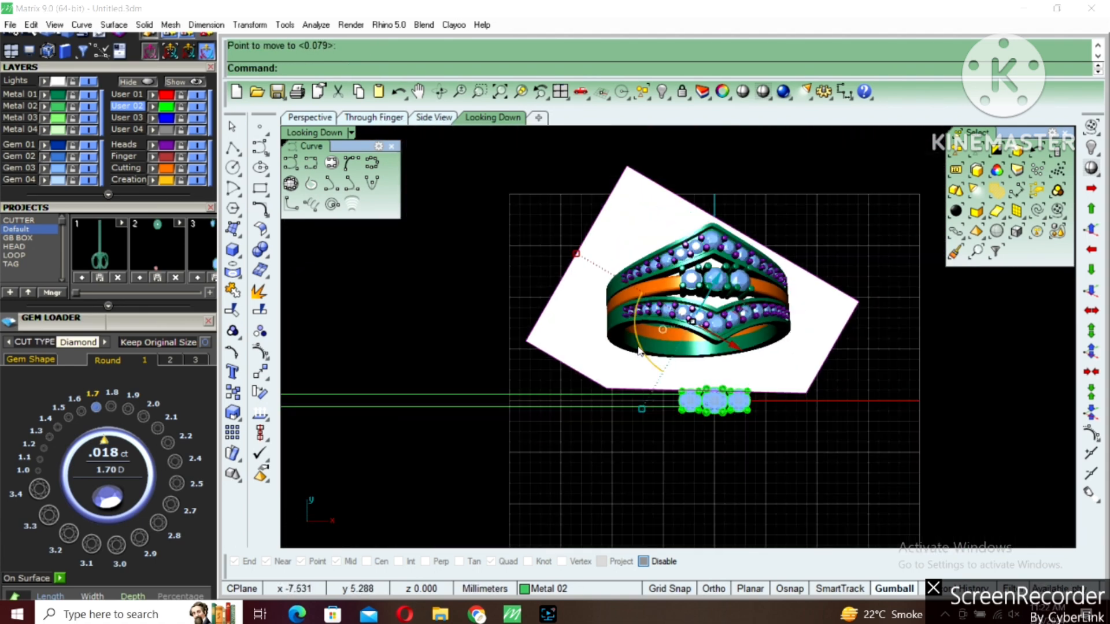
Bring back the hidden centre curve that runs along the X axis between the two offset curves
key(ctrl+shift+h)
click(417, 390)
drag(367, 356, 694, 449)
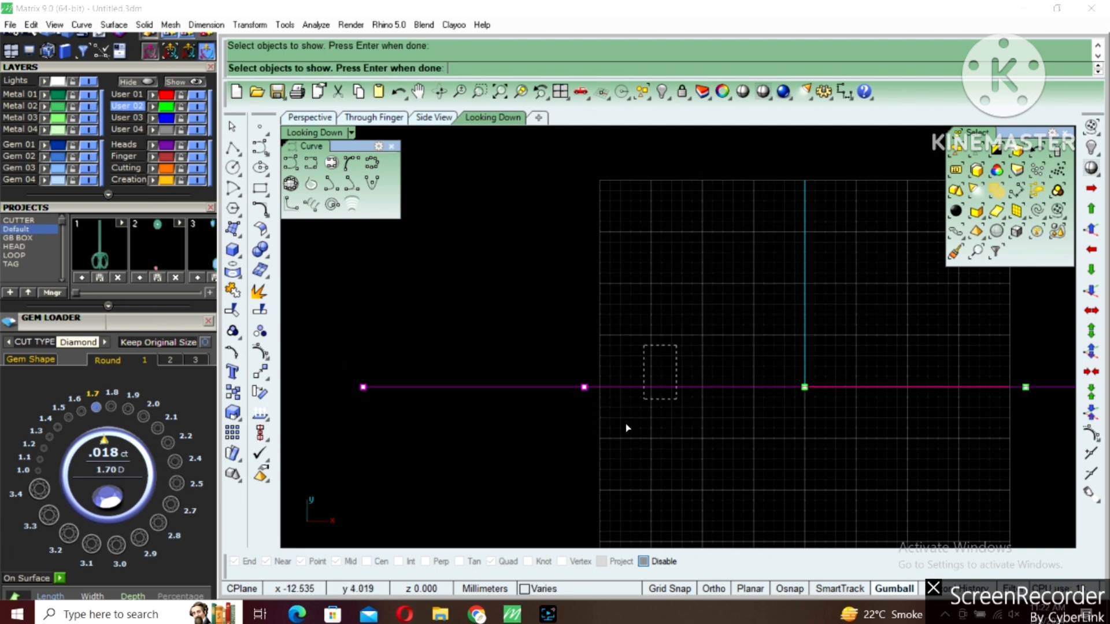
key(Return)
Move the reference picture slightly higher above the three-stone head
click(771, 302)
text(m)
key(Return)
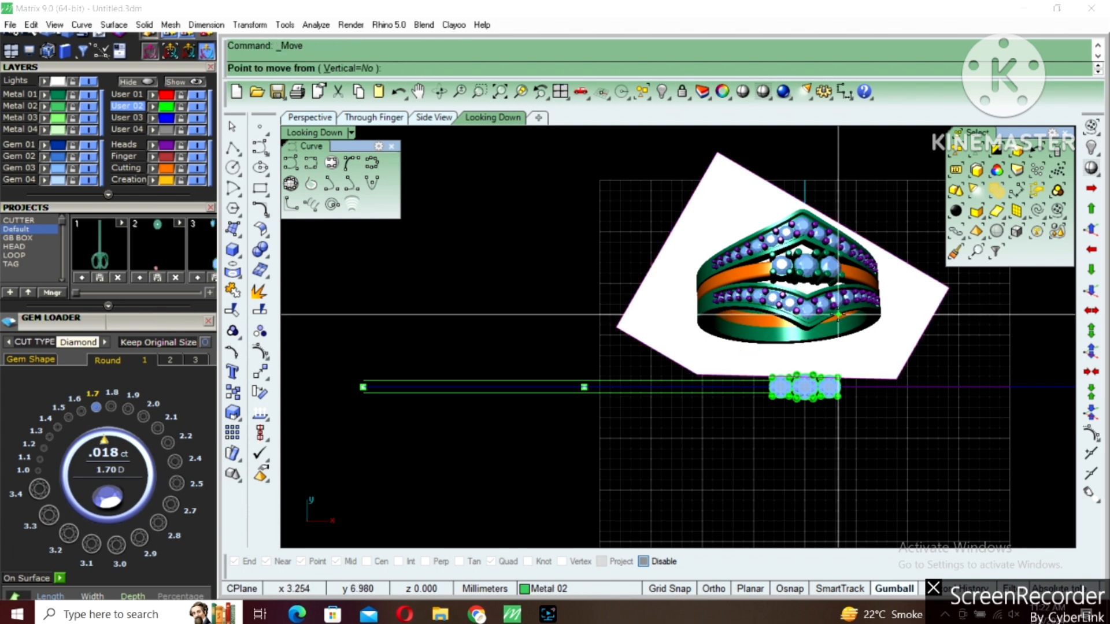
click(837, 316)
shift+click(838, 294)
key(Escape)
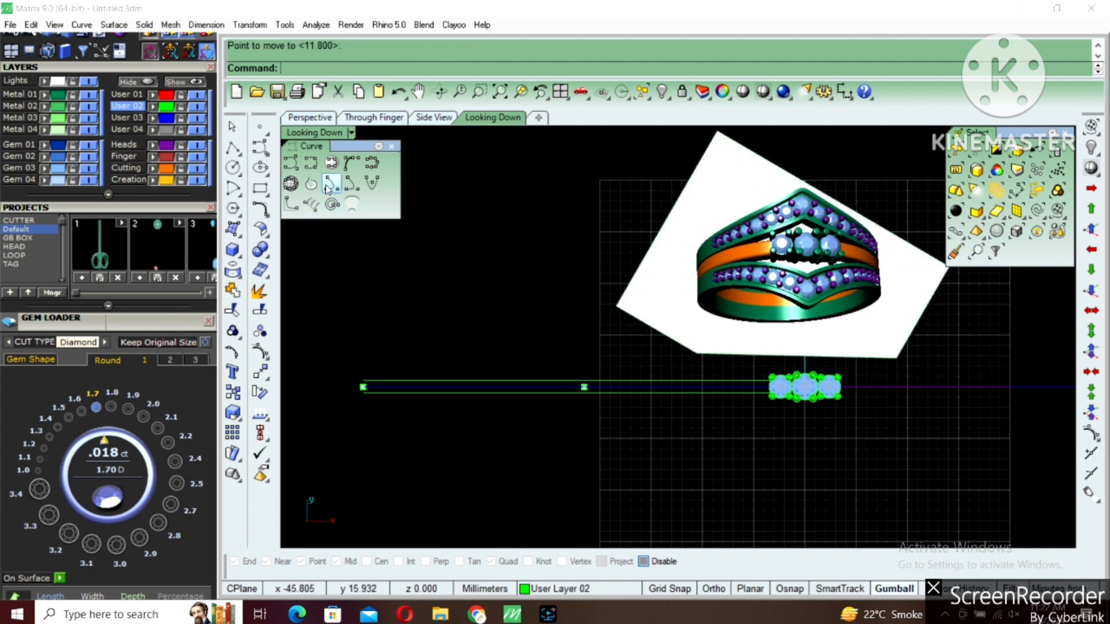
Draw an interpolated curve along the lower offset curve, bending it downward beneath the stones to just past the vertical axis
click(312, 165)
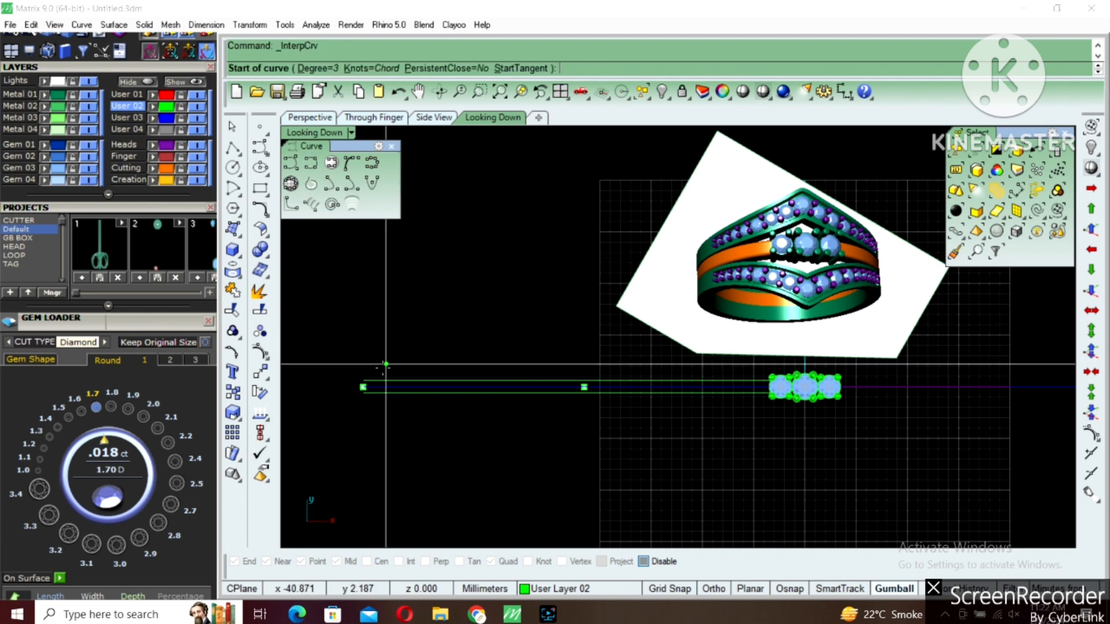
scroll(360, 407, up, 1)
click(359, 398)
click(404, 398)
click(460, 399)
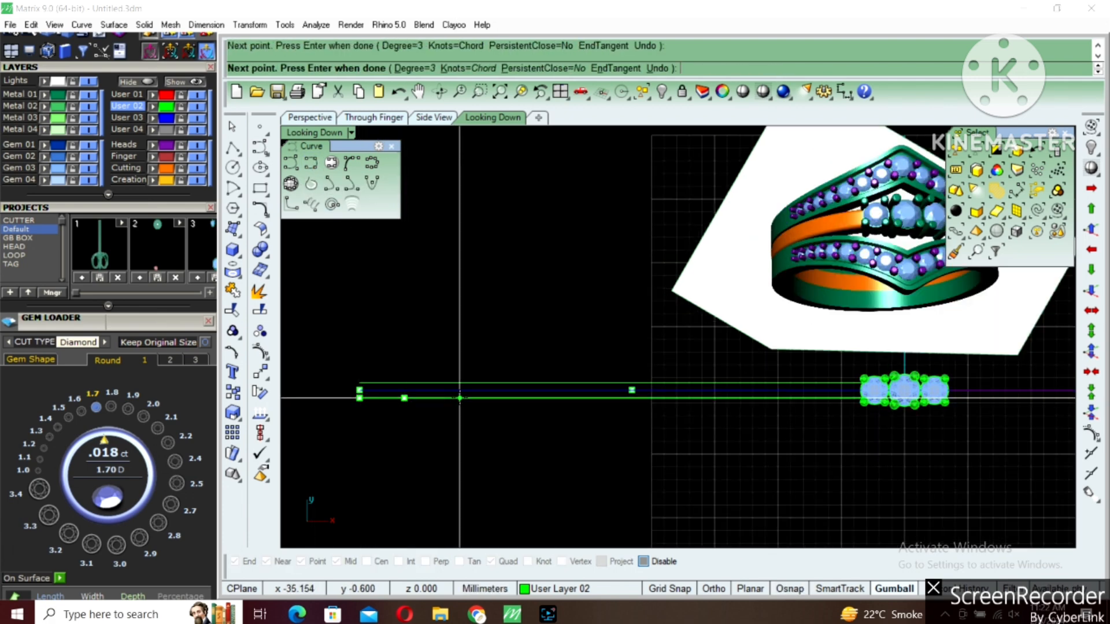
click(547, 398)
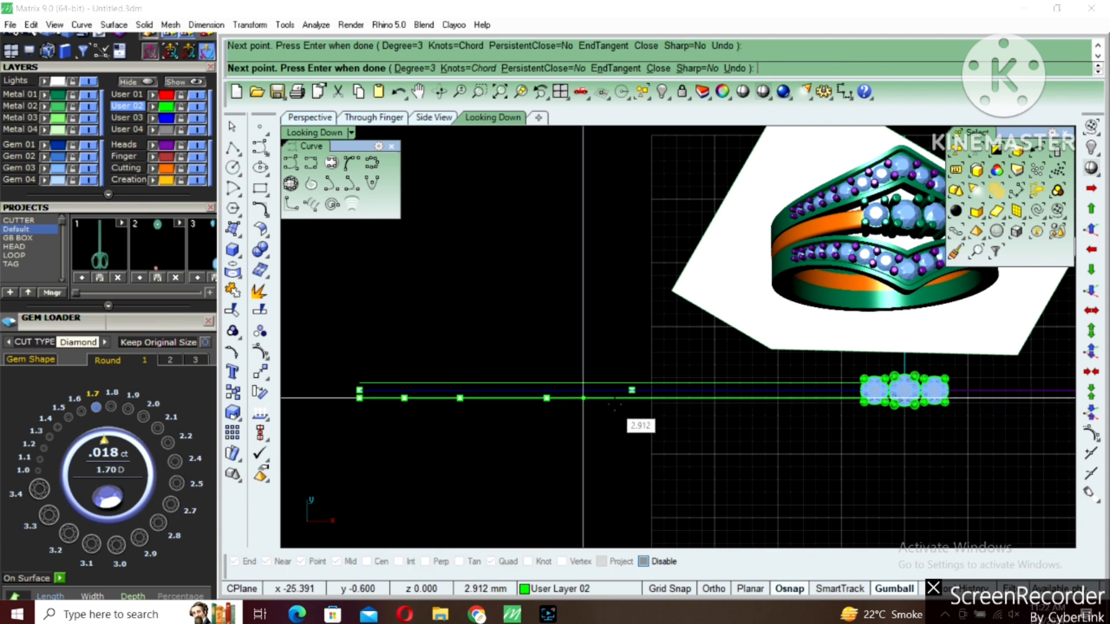
scroll(612, 403, up, 2)
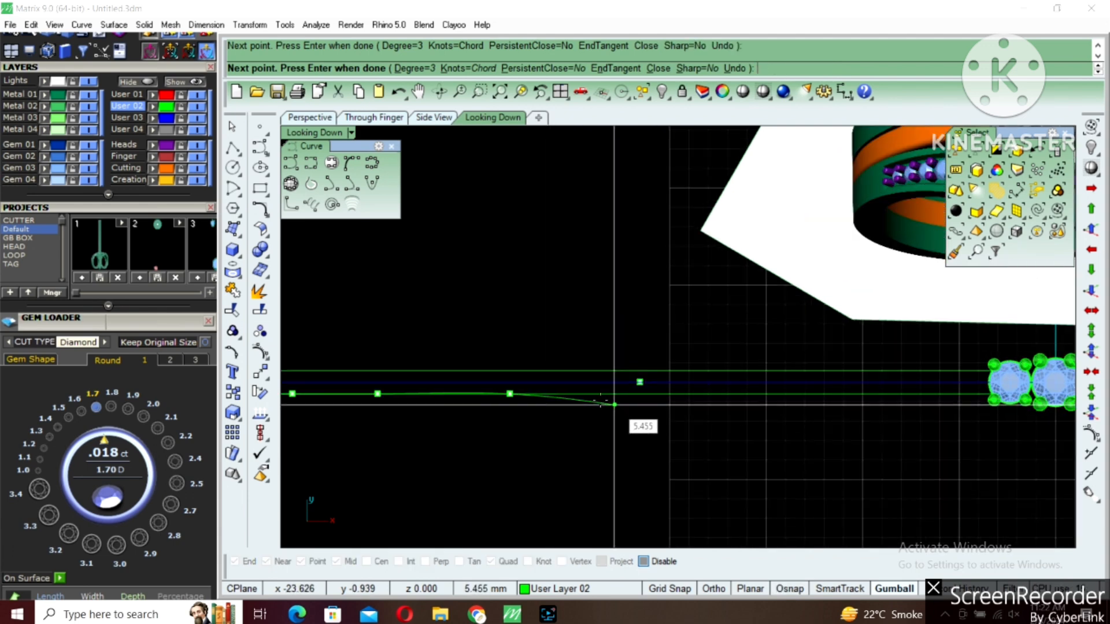
click(572, 395)
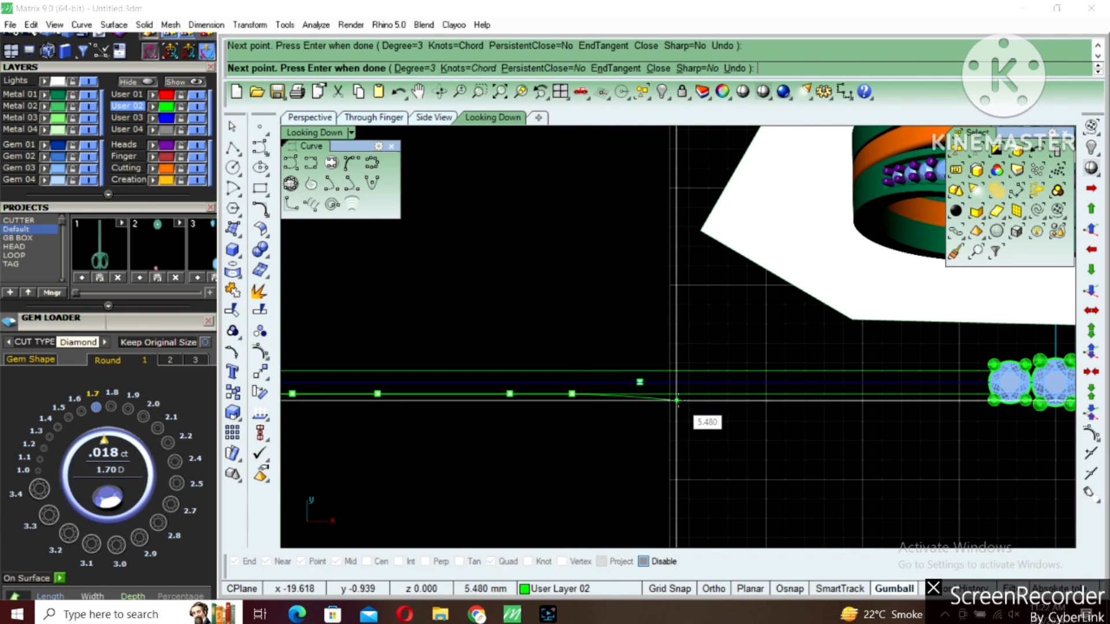
right_drag(675, 397, 597, 396)
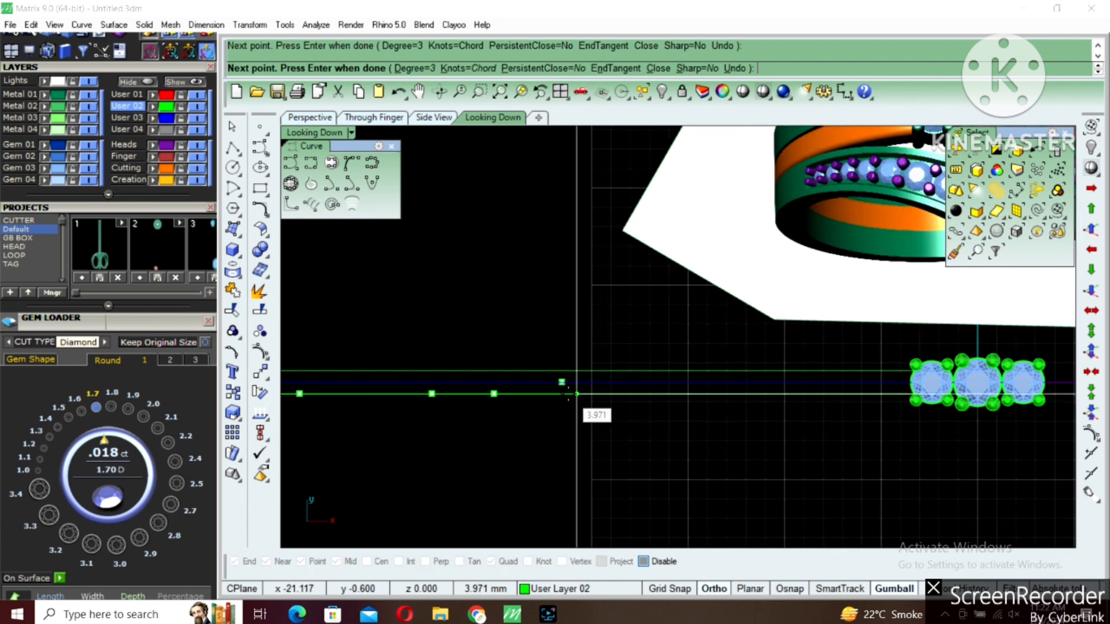
click(559, 393)
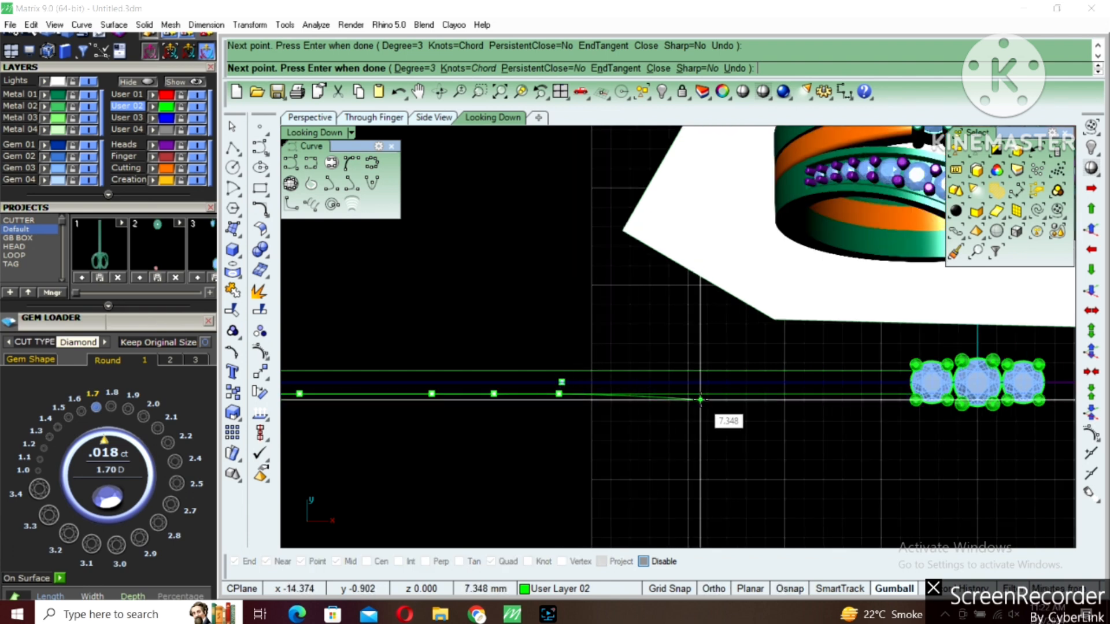
click(702, 399)
right_drag(711, 416, 573, 406)
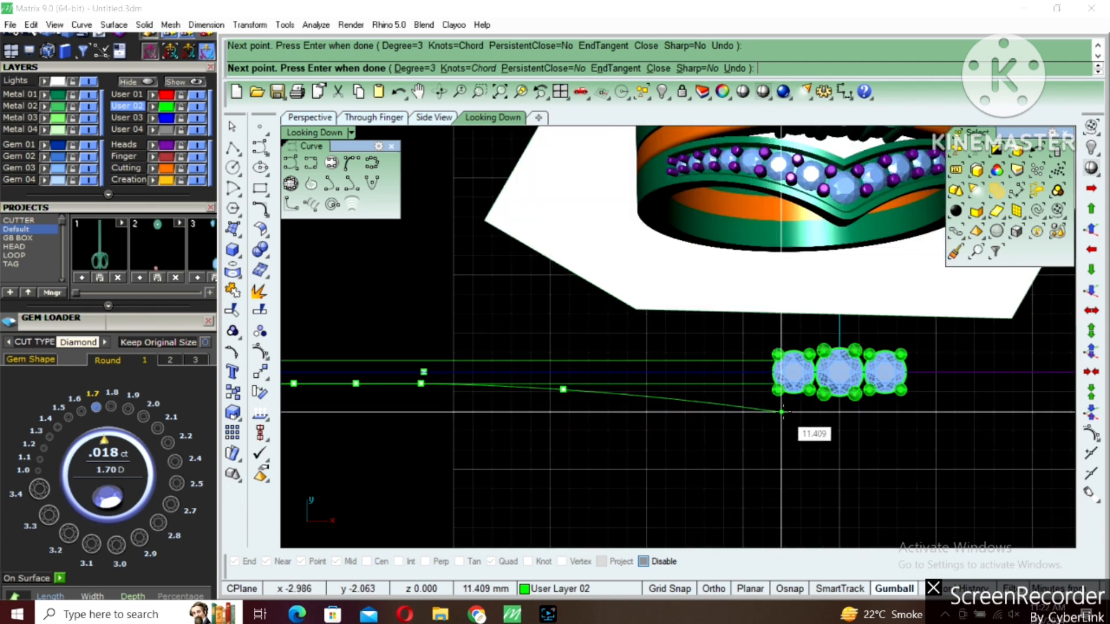
scroll(784, 412, down, 2)
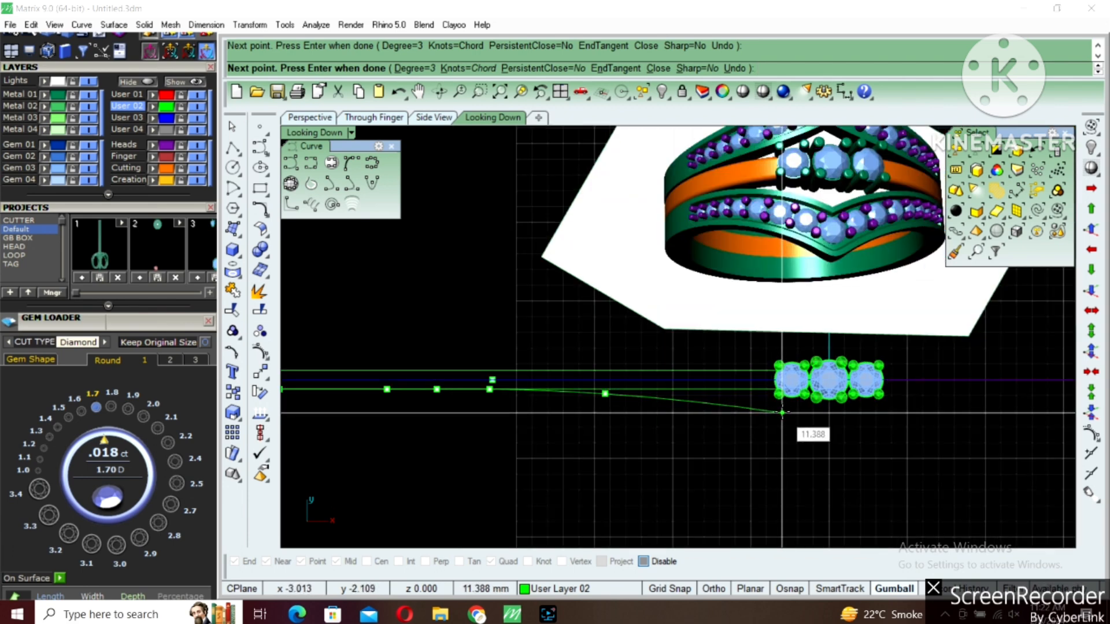
click(783, 412)
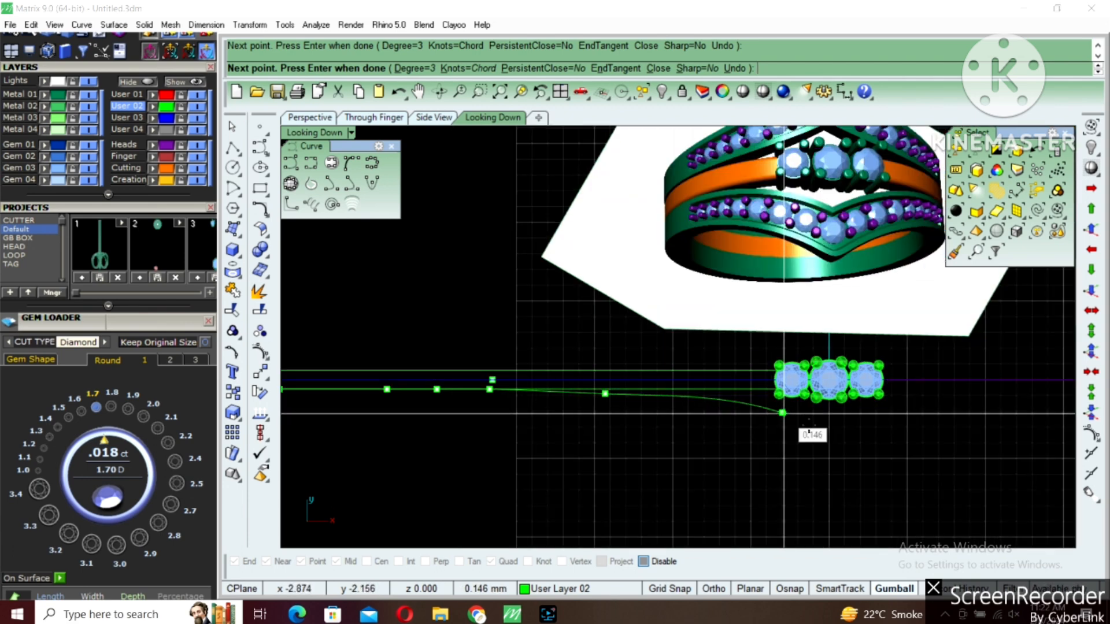
click(844, 433)
key(Return)
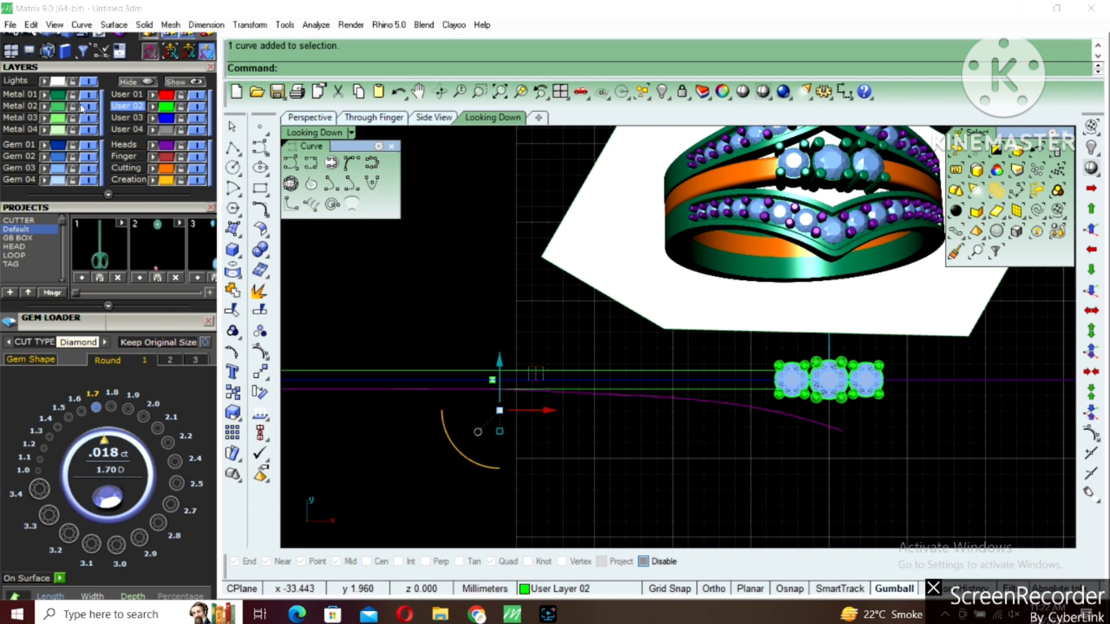
Hide the Metal 02 layer and cut the new curve at the vertical axis, removing the part beyond it
click(88, 106)
right_drag(830, 441, 675, 413)
text(cp)
key(Return)
text(0)
key(Return)
shift+click(677, 411)
scroll(676, 411, up, 6)
click(701, 385)
key(Return)
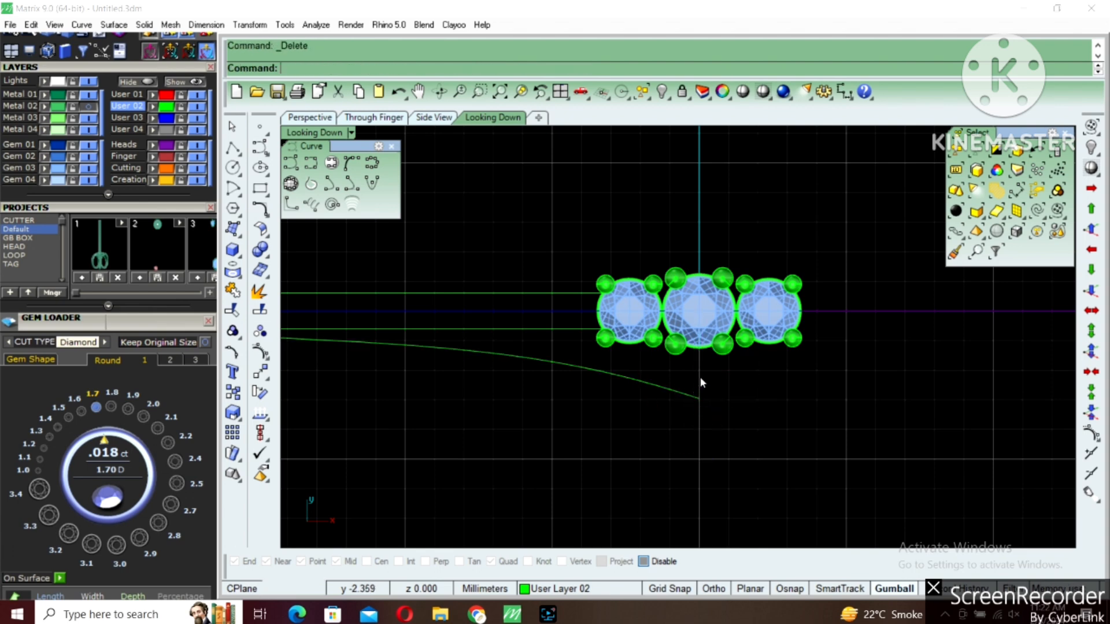
Turn on the bent curve's control points and raise the last two points beneath the centre stone slightly
click(693, 396)
scroll(686, 442, down, 2)
right_drag(672, 418, 715, 413)
key(F10)
scroll(724, 397, up, 6)
drag(650, 471, 864, 302)
scroll(727, 359, up, 2)
drag(745, 368, 744, 349)
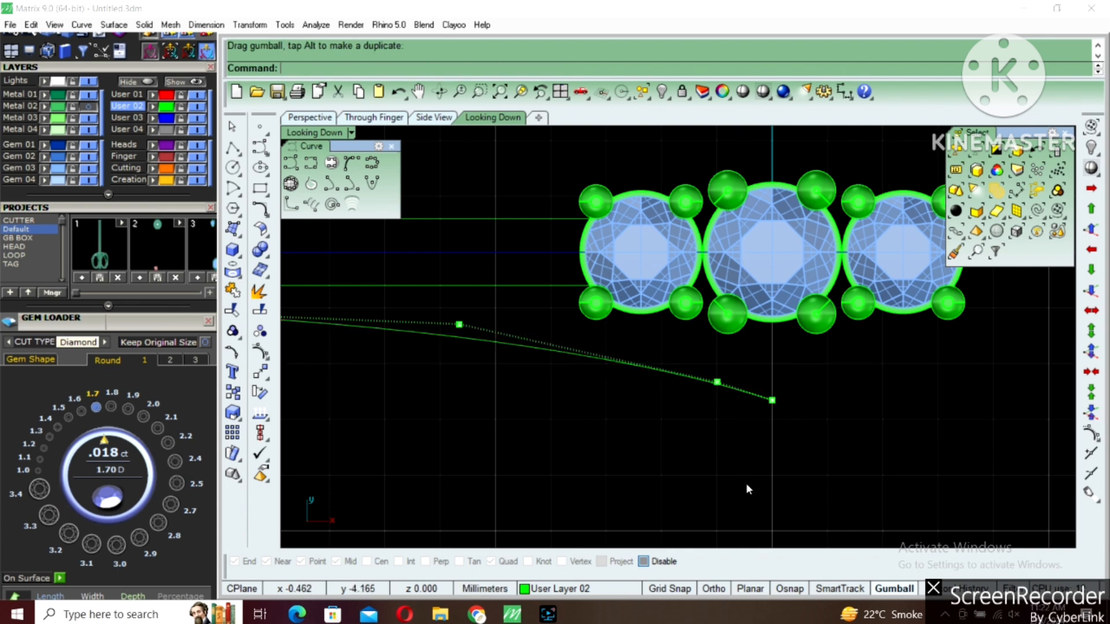
Raise the control point midway along the bend slightly to smooth the curve
scroll(781, 425, down, 4)
drag(508, 445, 595, 322)
right_drag(299, 397, 598, 388)
drag(555, 384, 677, 281)
drag(606, 295, 606, 286)
Raise the last three control points of the bent curve slightly toward the stones
scroll(632, 342, down, 4)
right_drag(749, 414, 649, 414)
drag(650, 415, 858, 331)
scroll(762, 344, up, 2)
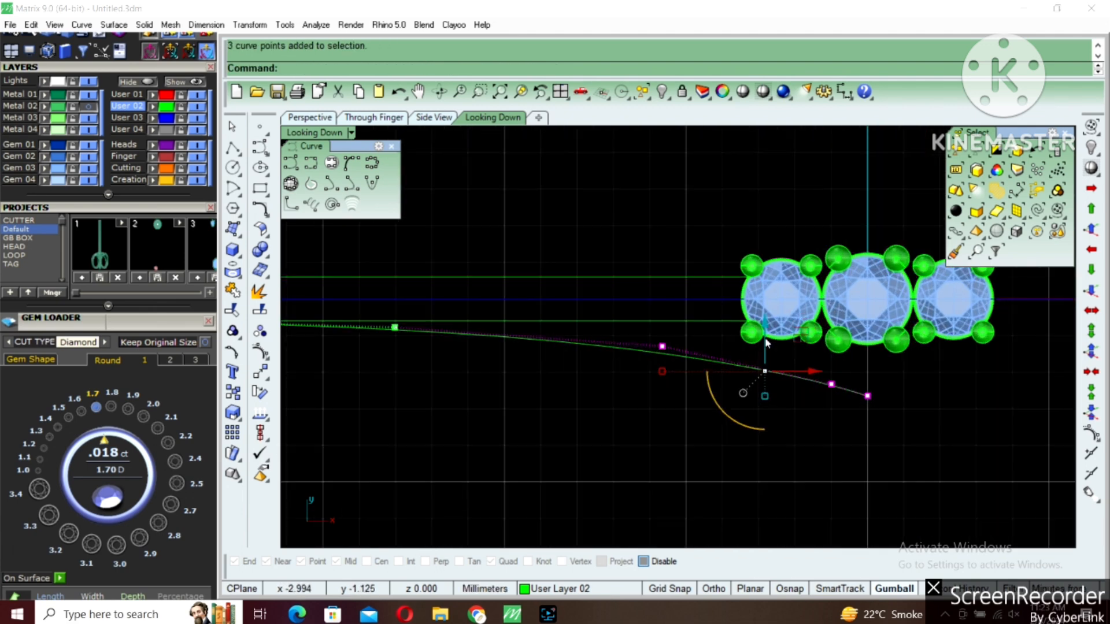
drag(763, 346, 764, 341)
scroll(798, 391, down, 2)
click(709, 366)
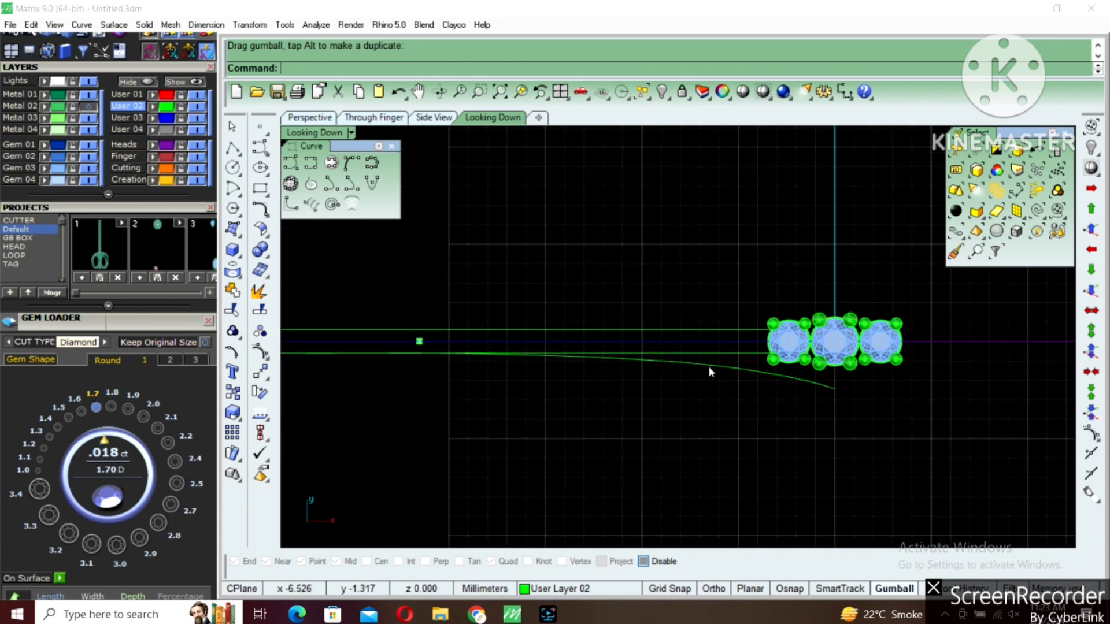
Reopen the bent curve's control points, nudge the point midway along the bend upward, and turn the points off
right_drag(493, 352, 554, 340)
key(F10)
scroll(574, 367, up, 2)
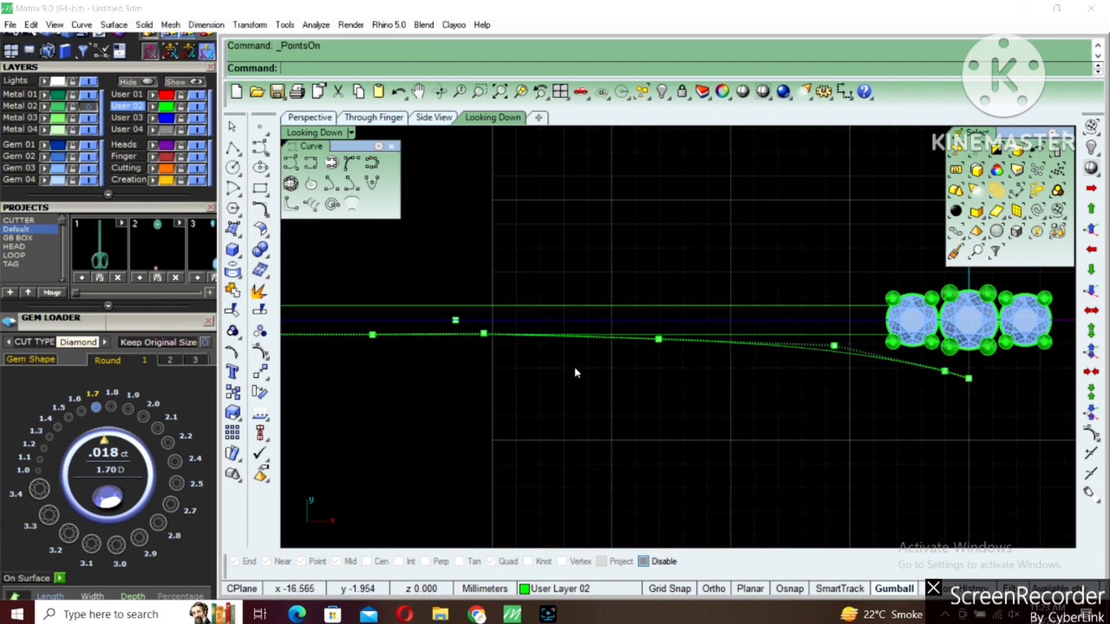
click(658, 339)
scroll(658, 315, up, 2)
drag(659, 313, 659, 308)
scroll(696, 333, down, 5)
right_drag(850, 364, 816, 329)
key(Escape)
Hide the Metal 02 layer and offset the bent curve to its lower side
click(720, 365)
scroll(777, 376, down, 4)
scroll(795, 364, down, 4)
right_click(827, 346)
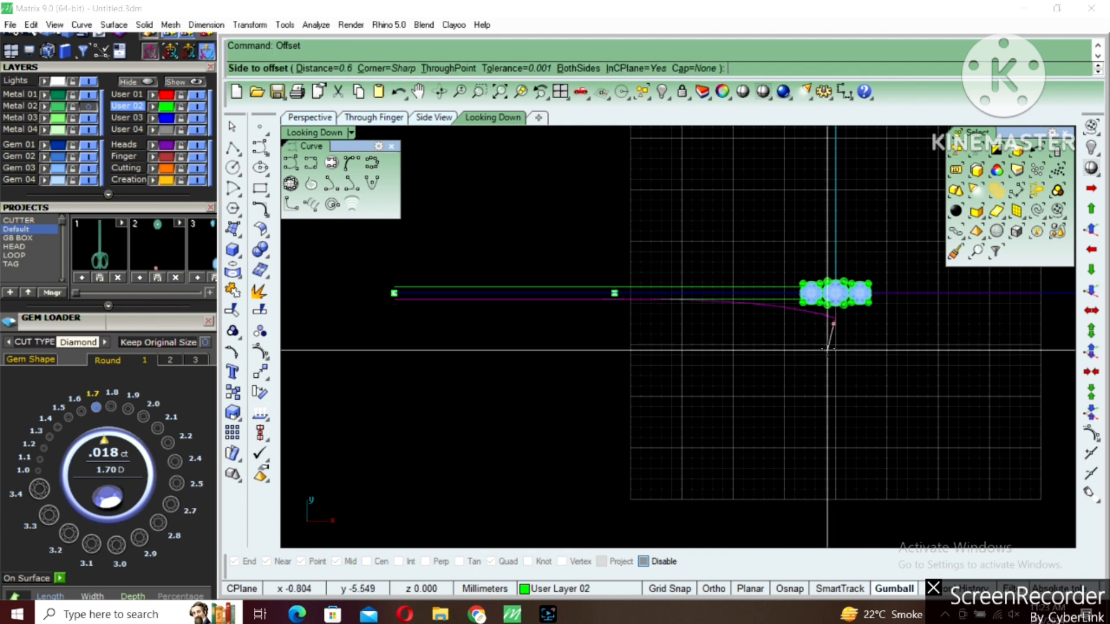
click(90, 108)
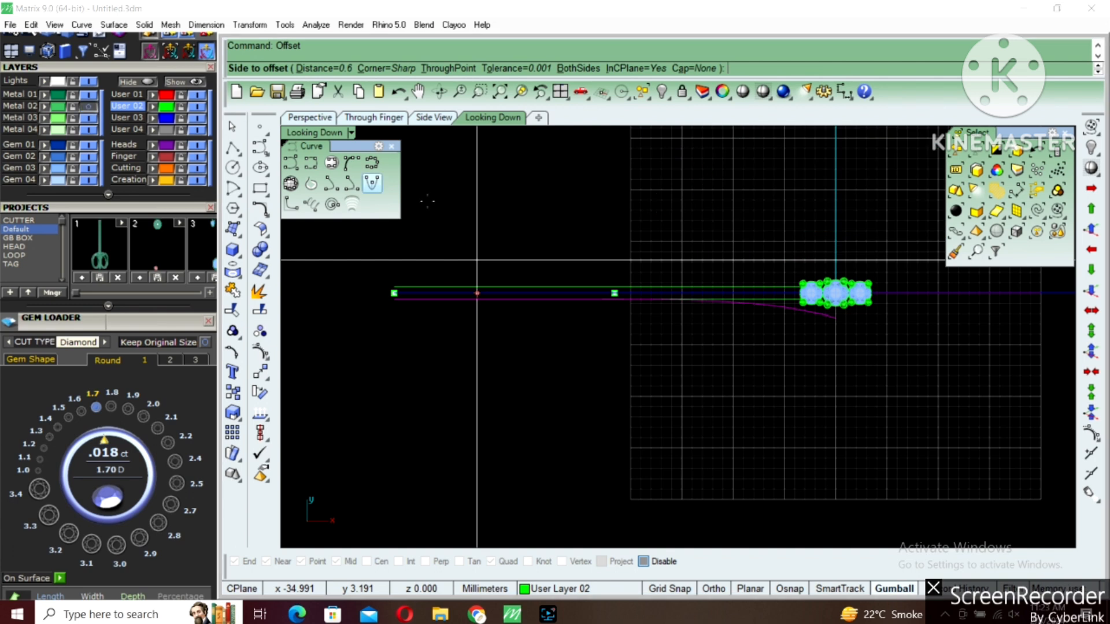
click(766, 320)
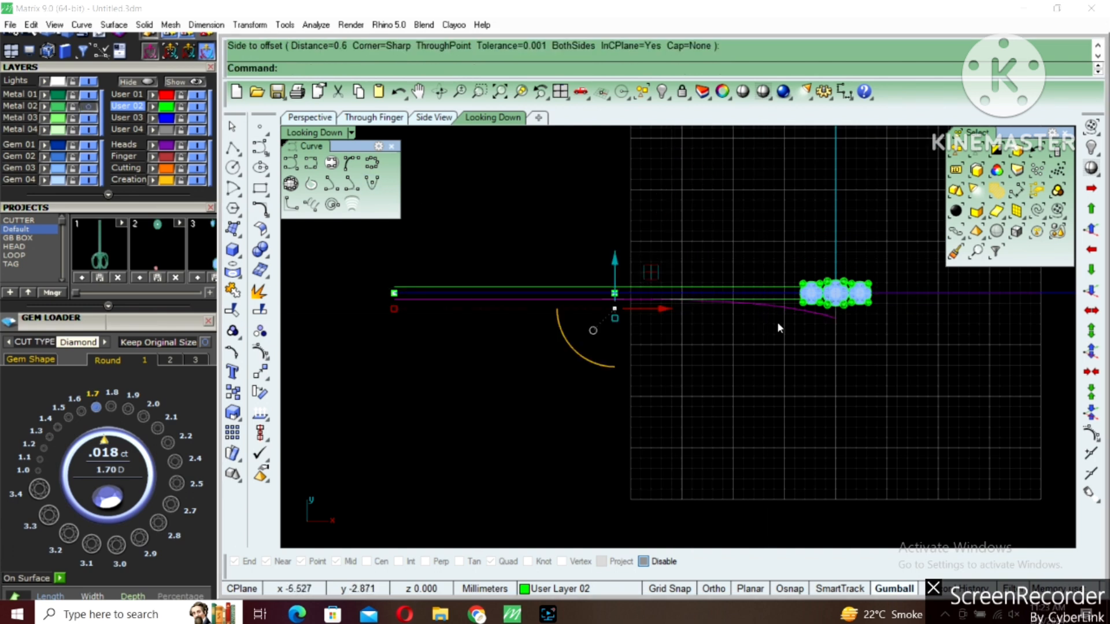
right_click(779, 322)
click(775, 341)
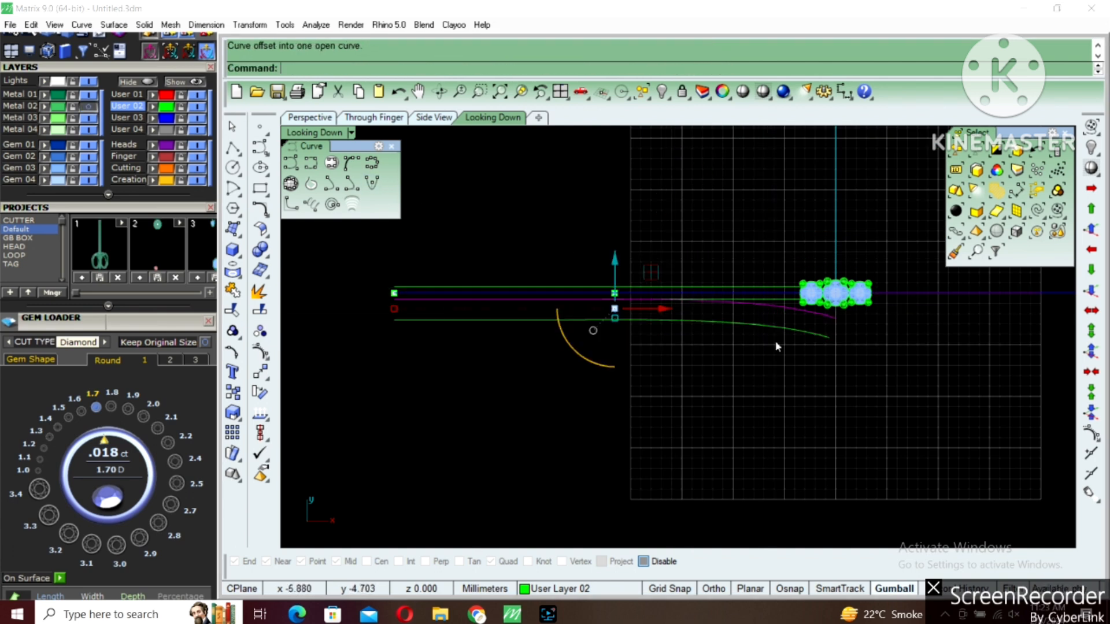
Show the reference picture again above the stones and curves
click(784, 331)
scroll(595, 302, down, 2)
right_drag(595, 301, 581, 354)
key(ctrl+shift+h)
right_click(661, 309)
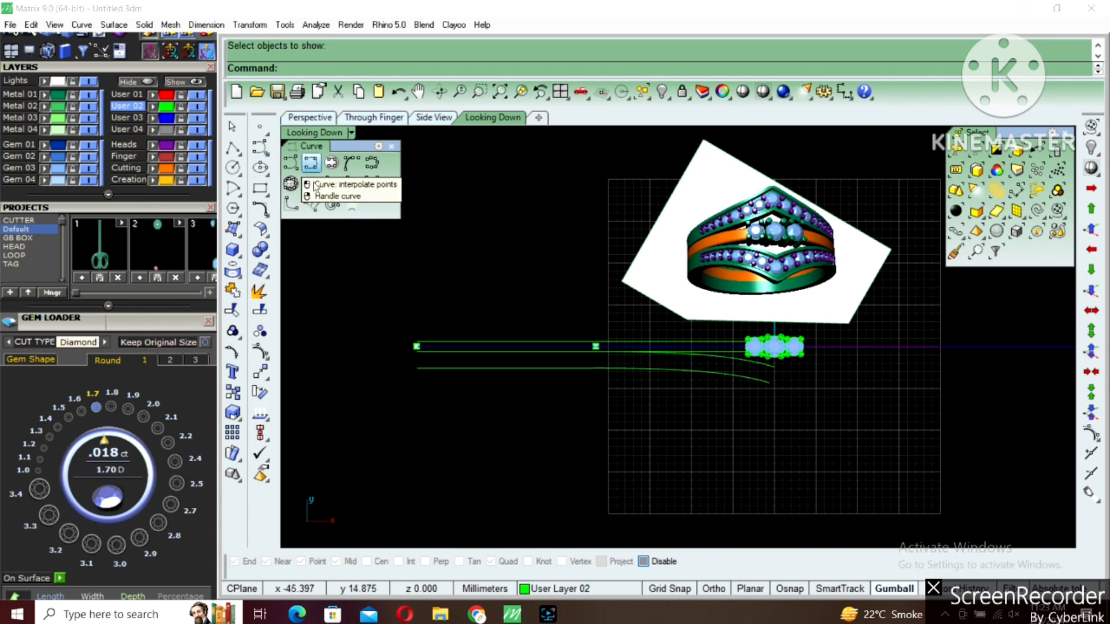
Trace the lower offset curve with an interpolated curve, extending it beneath the stones past the vertical axis
click(310, 163)
click(416, 368)
scroll(416, 368, up, 1)
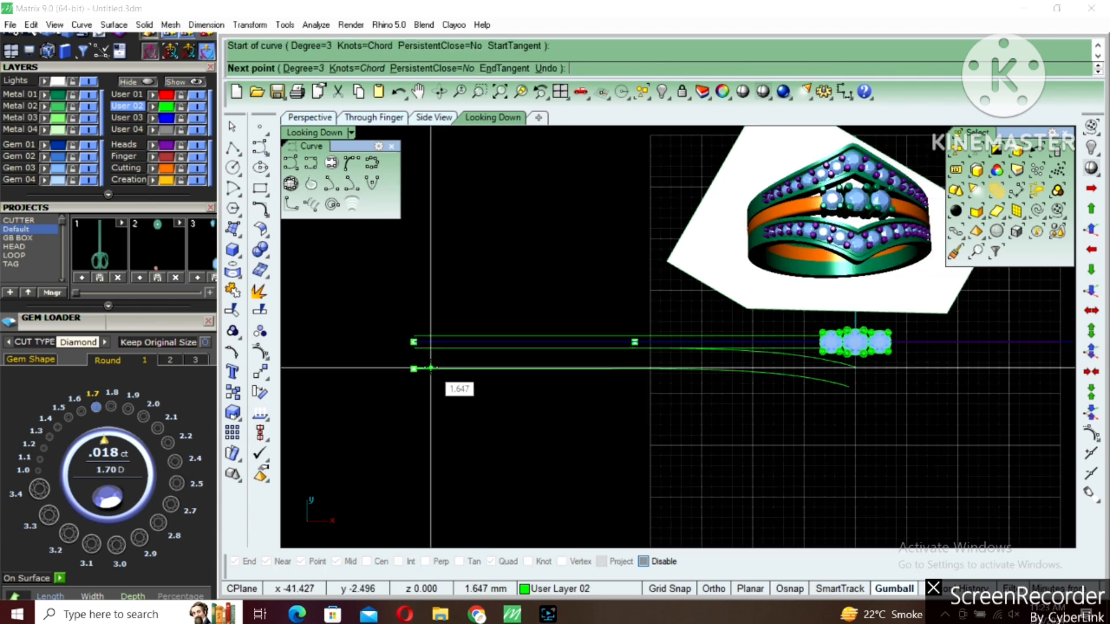
click(432, 368)
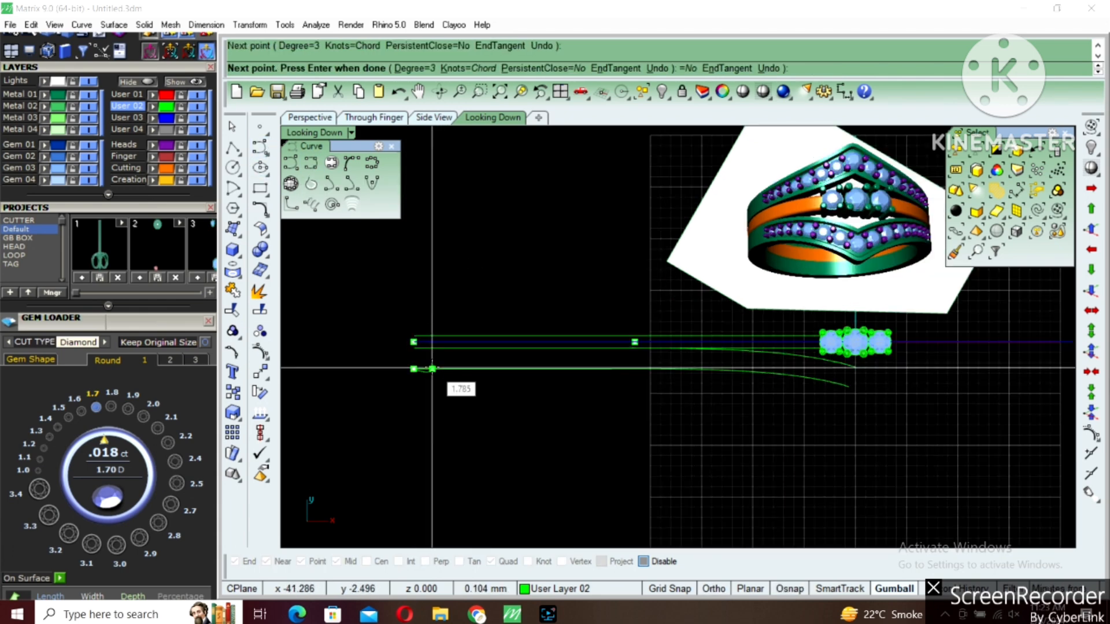
click(506, 368)
click(592, 368)
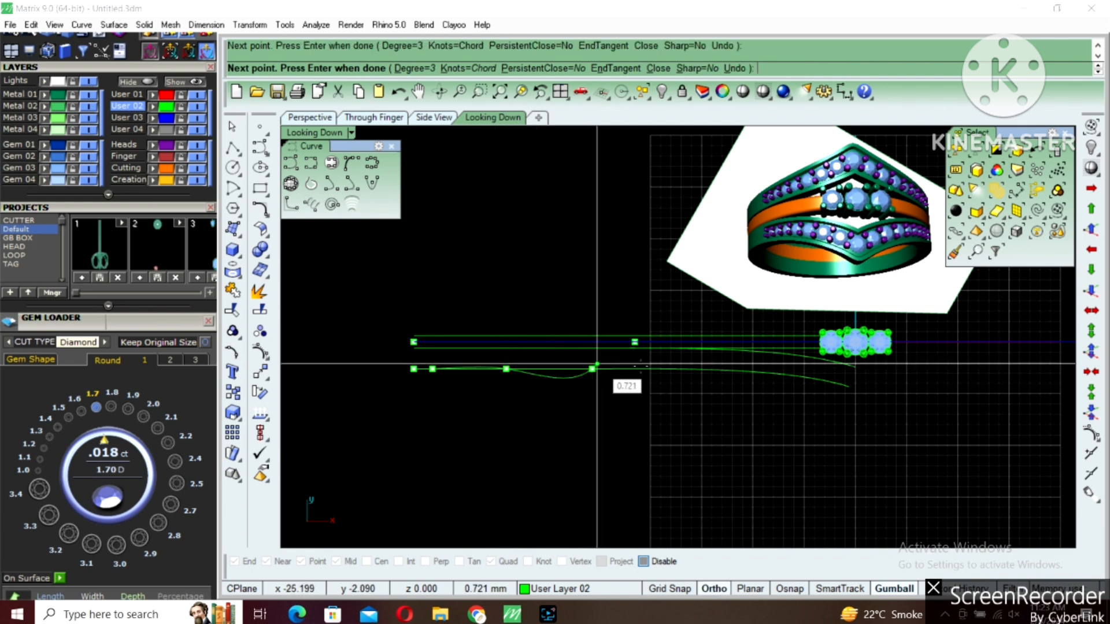
click(653, 369)
click(751, 371)
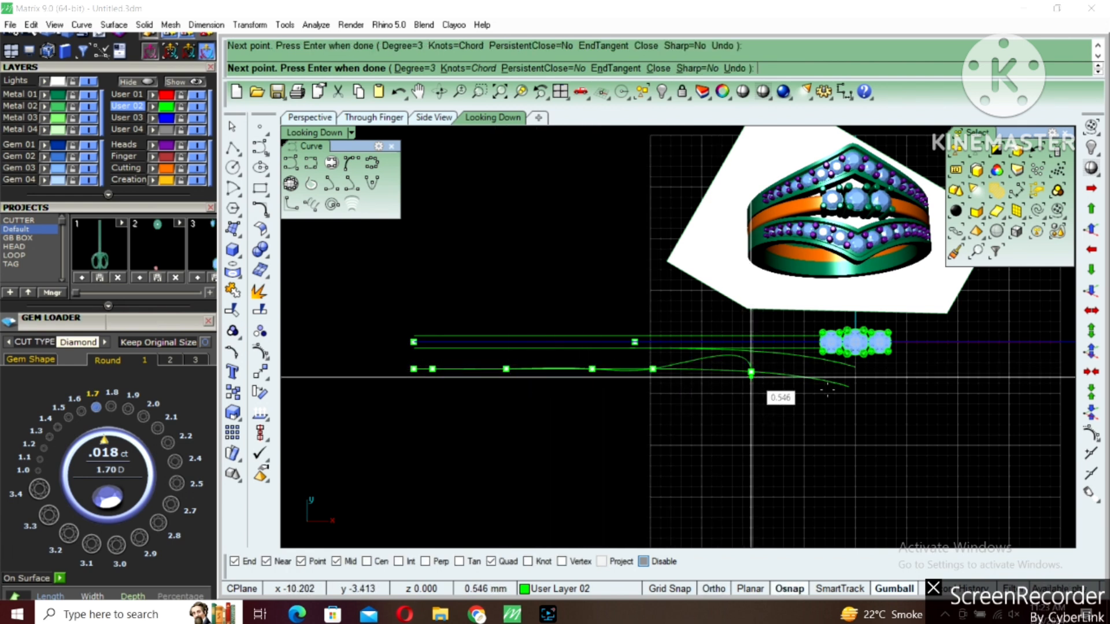
scroll(786, 387, up, 3)
click(789, 366)
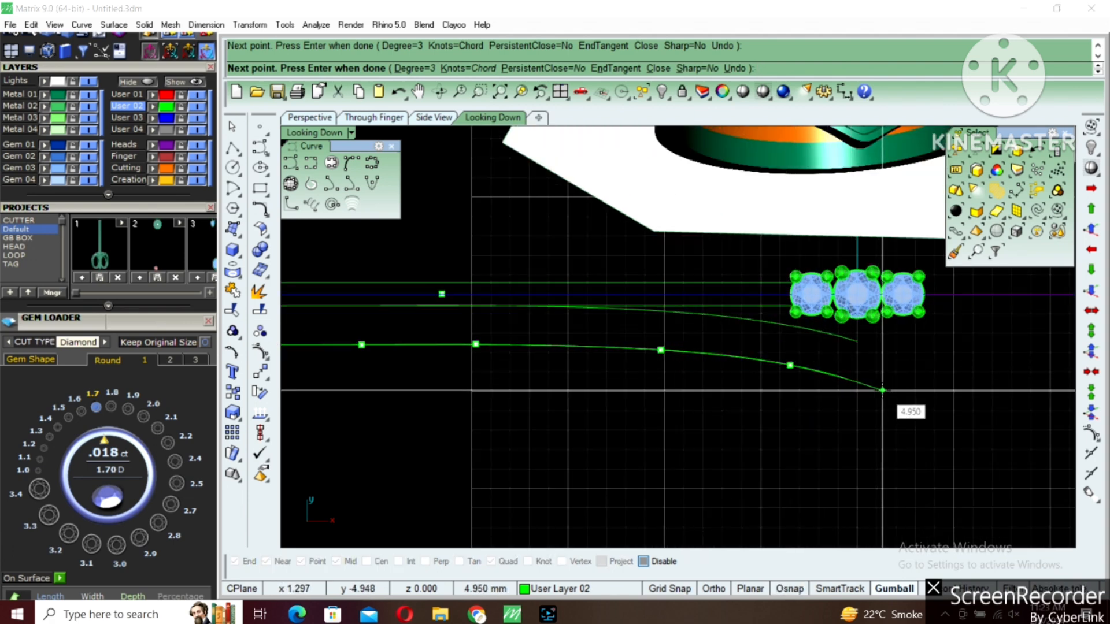
click(882, 390)
right_click(882, 390)
Delete the original lower offset curve beneath the traced one
click(842, 376)
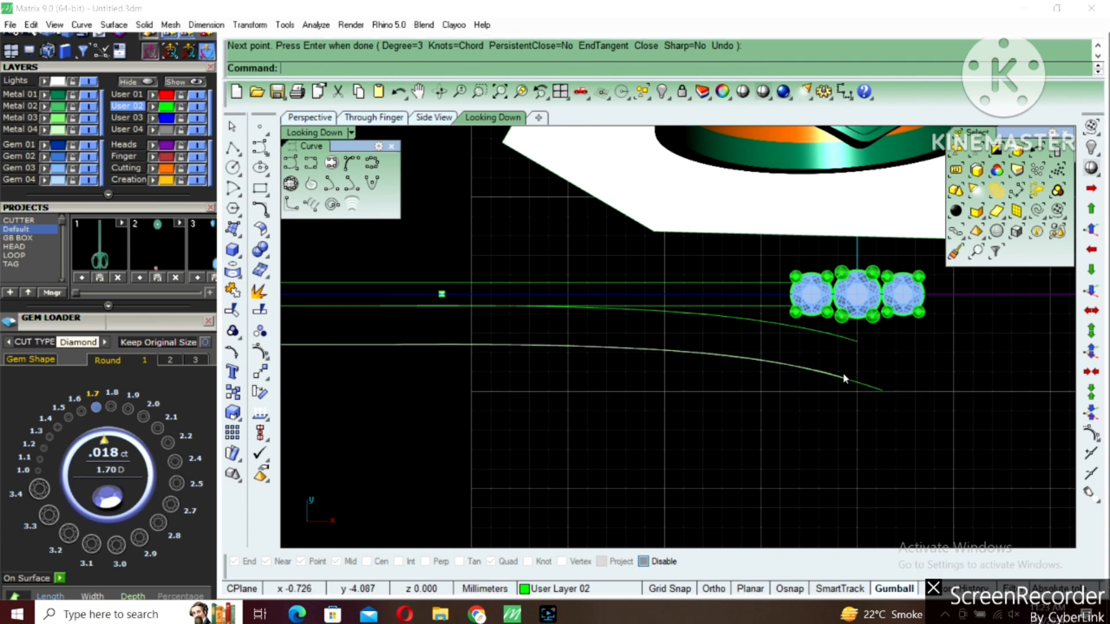
click(839, 375)
key(Delete)
Show the traced lower curve's control points and move the three at its inner end downward
scroll(839, 374, down, 2)
click(858, 382)
scroll(841, 397, down, 4)
right_drag(841, 398, 630, 350)
key(F10)
scroll(619, 377, up, 4)
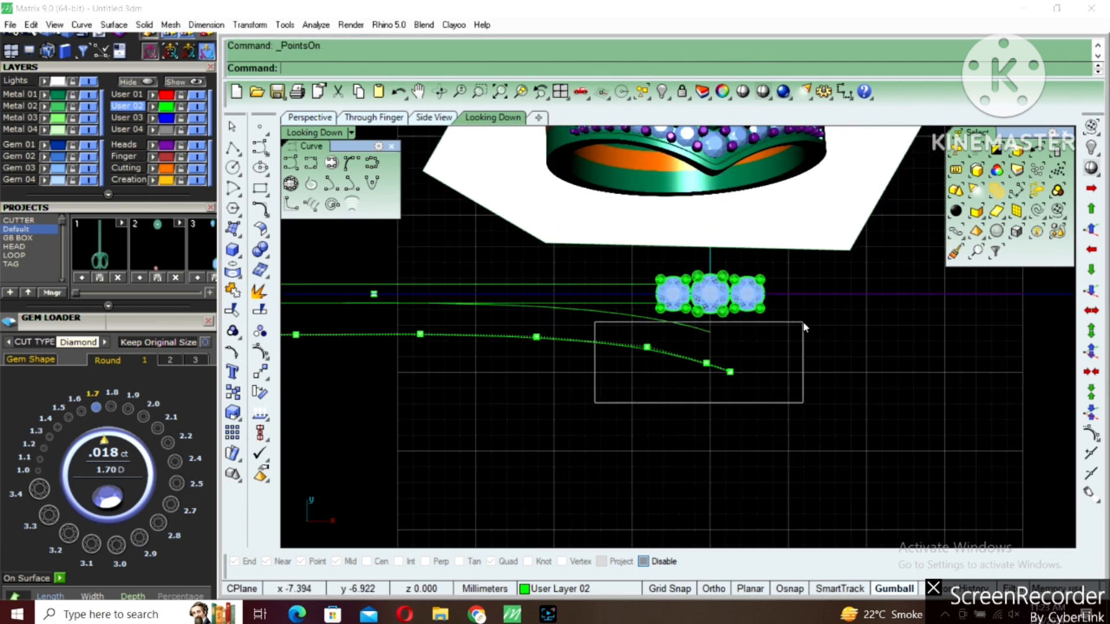
drag(804, 327, 804, 327)
scroll(711, 348, up, 2)
drag(675, 330, 698, 354)
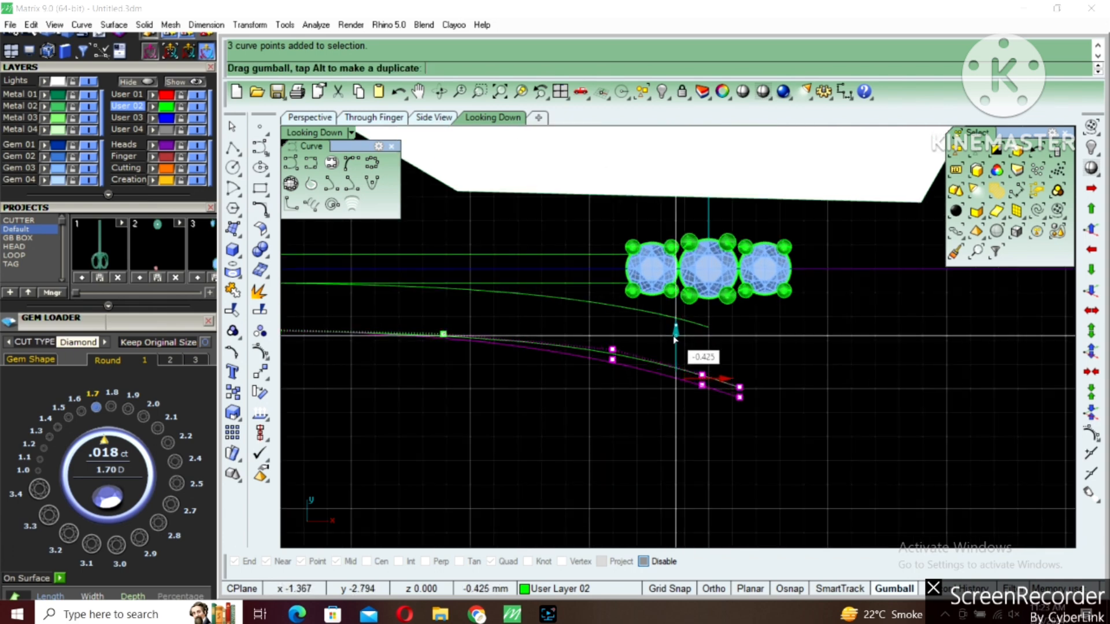
Move the last four control points of the lower curve slightly downward
scroll(702, 370, down, 2)
drag(507, 398, 806, 317)
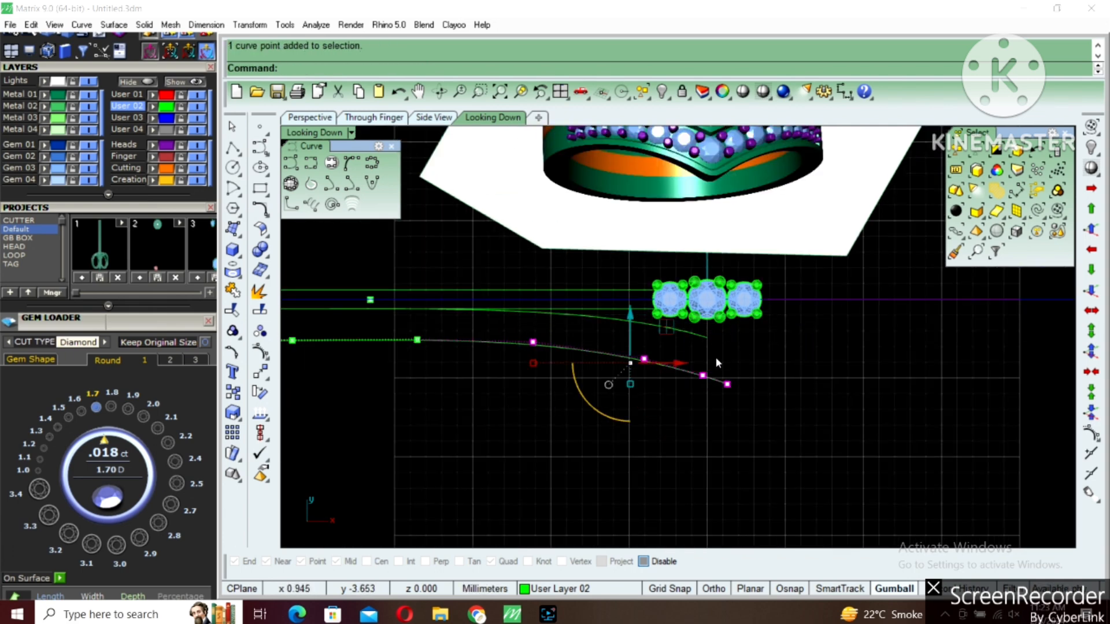
text(m)
key(Return)
click(752, 347)
shift+click(754, 352)
Move the lower curve's last three, and again its last two, control points down about 0.2 mm each time
drag(600, 435, 805, 334)
key(Return)
click(793, 373)
shift+click(792, 376)
drag(675, 454, 783, 364)
key(Return)
scroll(763, 382, up, 6)
click(779, 360)
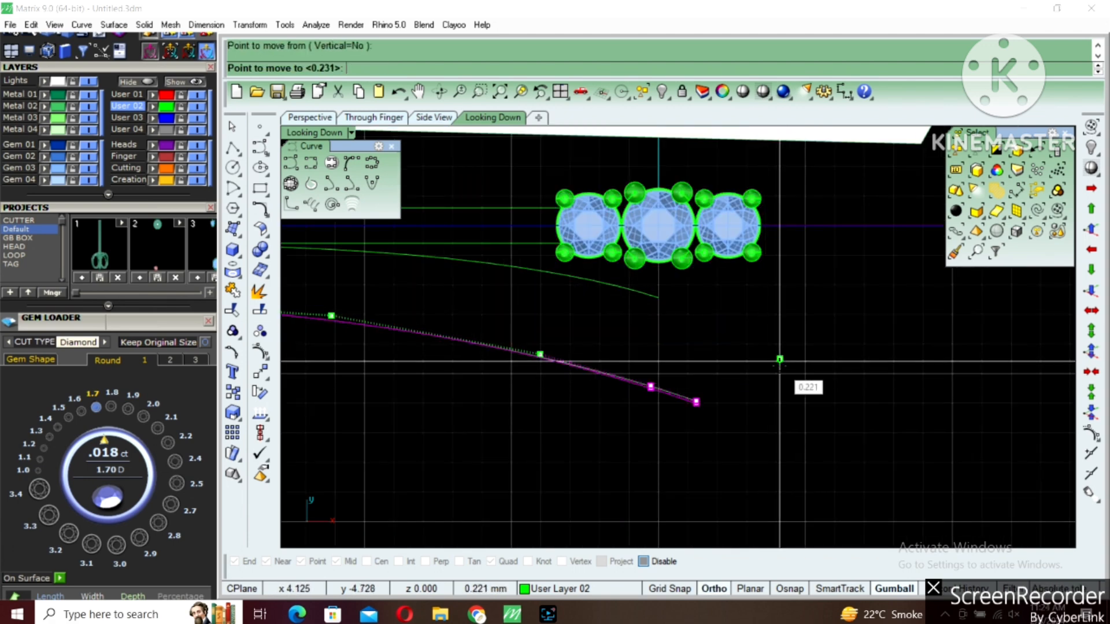
shift+click(780, 366)
scroll(780, 365, down, 6)
Create a vertical cut plane through the origin across the lower curve
key(Escape)
key(Escape)
click(700, 368)
scroll(693, 397, down, 2)
right_drag(713, 389, 686, 392)
text(CP)
key(Return)
text(0)
key(Return)
shift+click(685, 391)
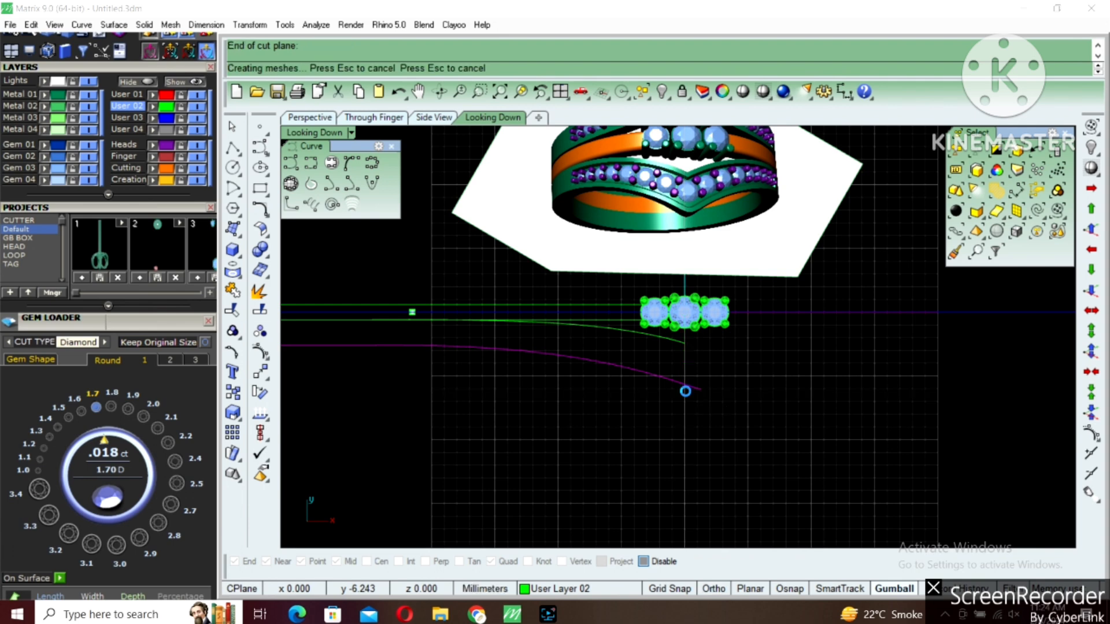
Split the lower curve at the centre cut plane and delete the piece past the axis together with the plane
scroll(692, 390, up, 6)
text(SP)
key(Return)
drag(712, 324, 634, 346)
key(Return)
drag(626, 455, 794, 328)
key(Delete)
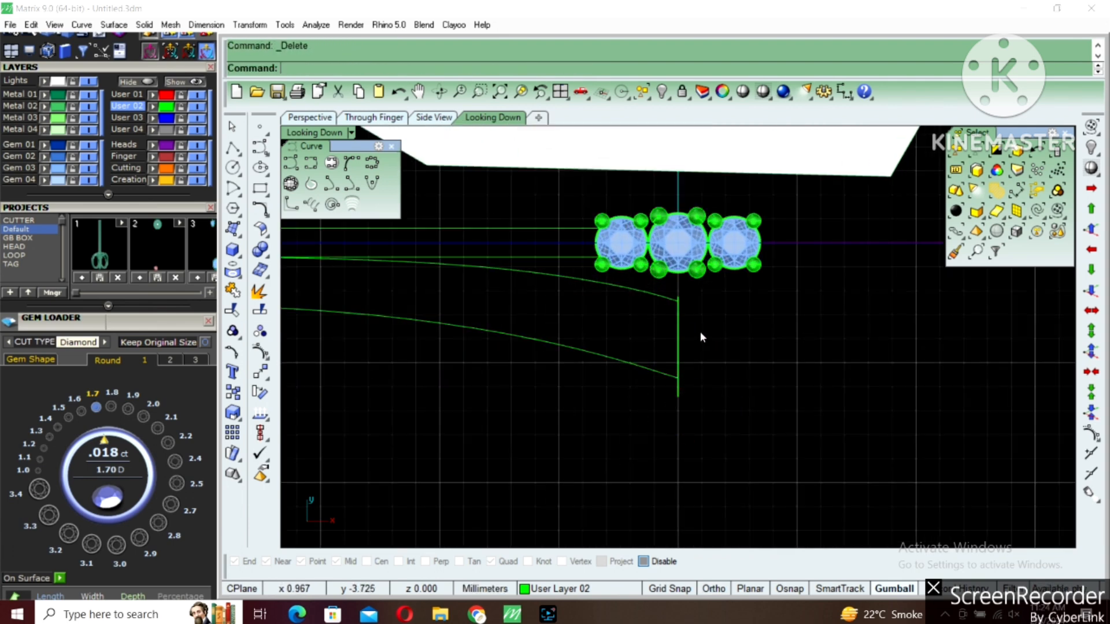
drag(677, 332, 652, 408)
Mirror the upper and lower bent curves across the vertical axis through the origin
scroll(672, 413, down, 4)
right_drag(693, 389, 591, 386)
text(Mirror)
key(Return)
text(0)
key(Return)
click(594, 380)
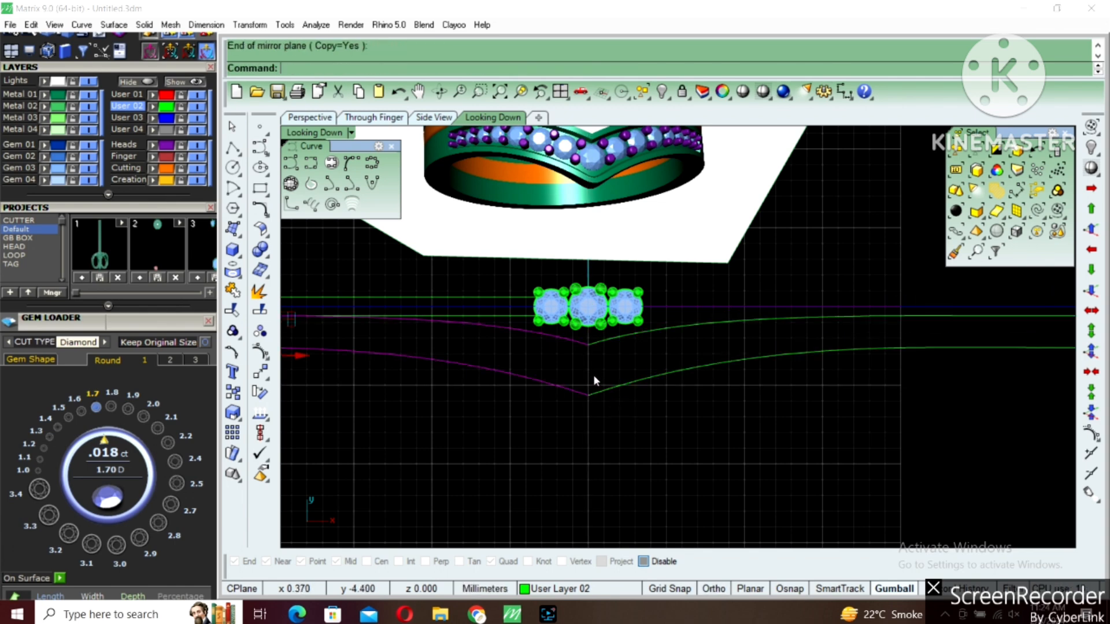
Select all four halves of the V-shaped band's boundary curves and show their control points
click(598, 343)
right_drag(600, 339, 581, 429)
scroll(584, 418, up, 2)
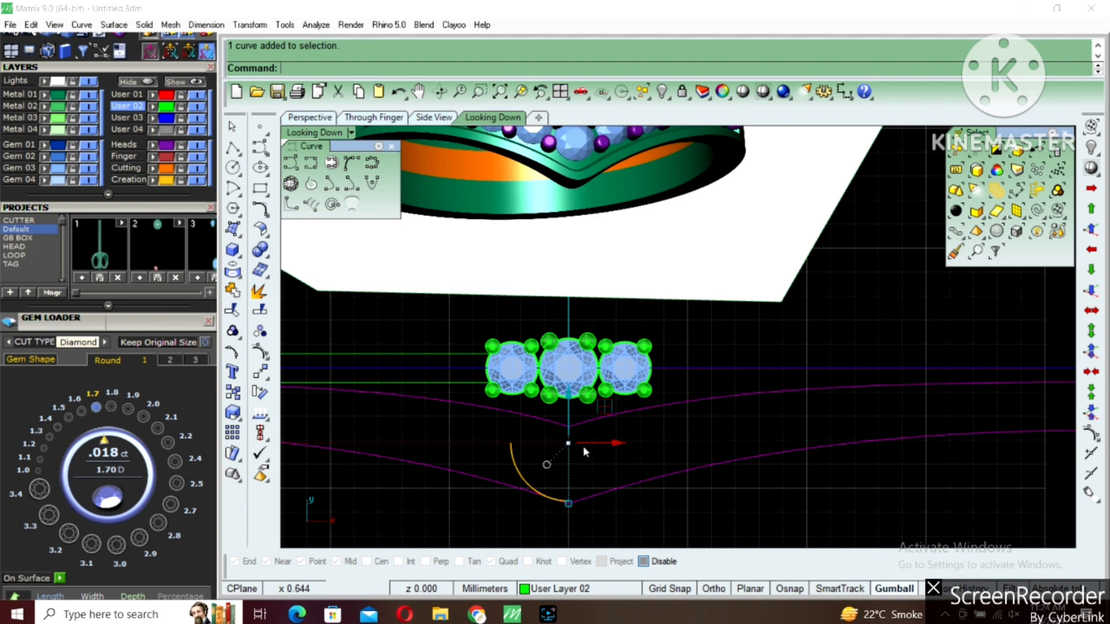
scroll(595, 399, up, 2)
key(F10)
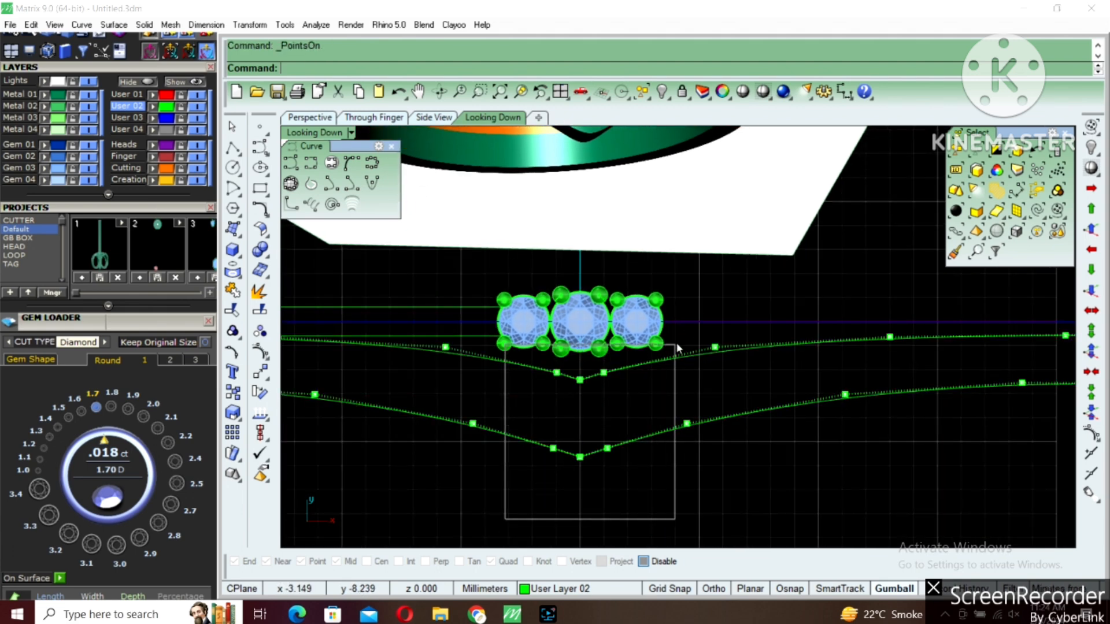
Move the five control points around each V apex down about 0.1 mm, leaving the centre stone's point out
drag(719, 312, 718, 311)
shift+drag(668, 359, 724, 330)
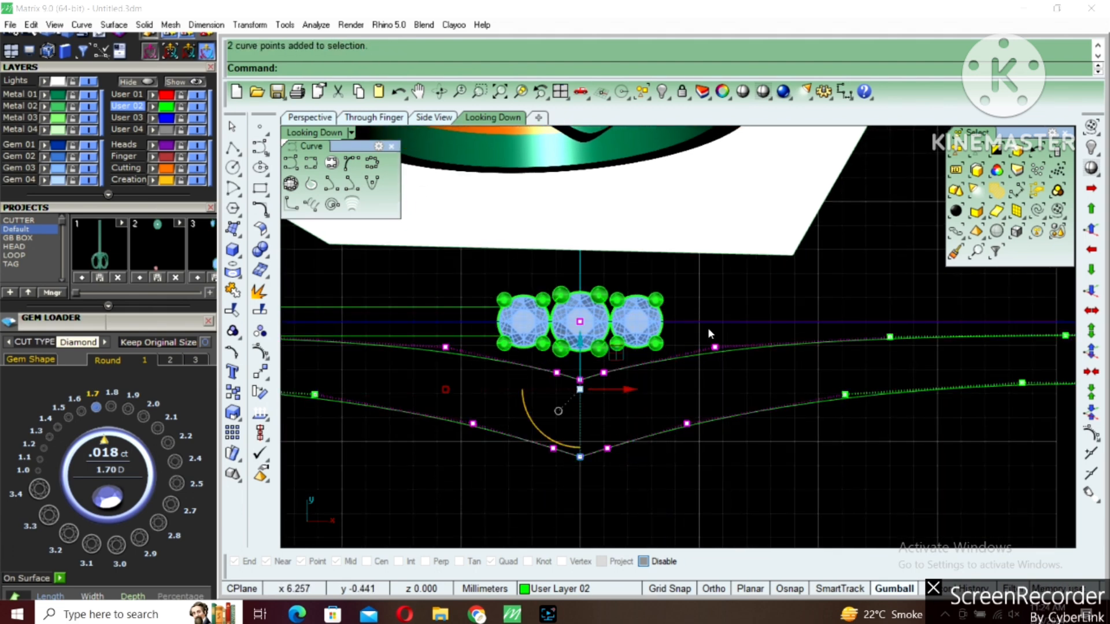
ctrl+click(580, 323)
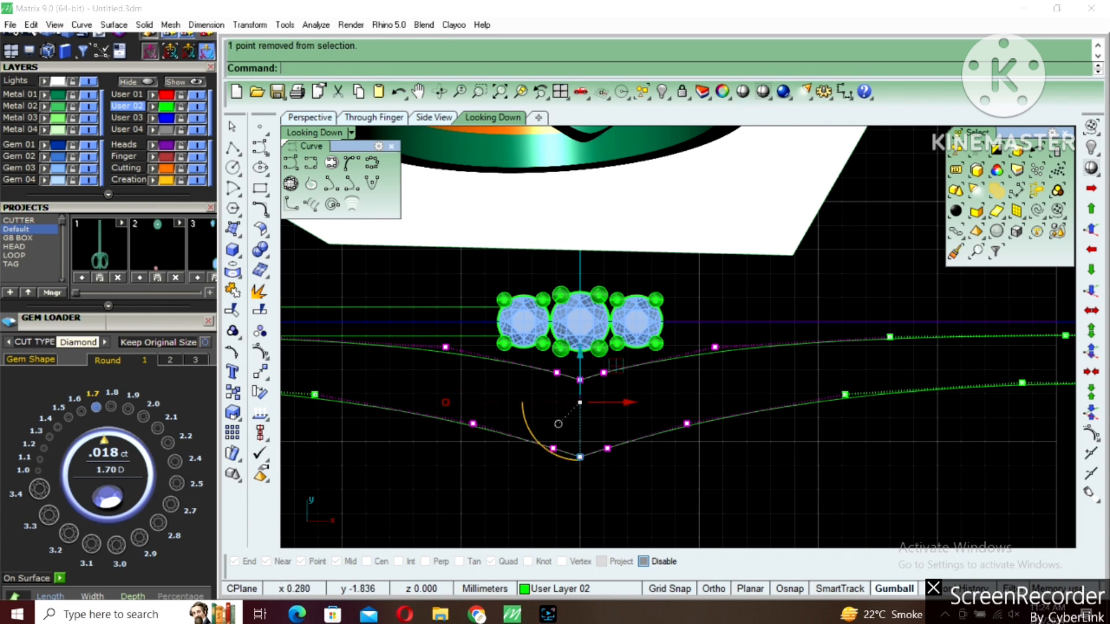
scroll(605, 386, up, 4)
right_click(607, 385)
click(657, 335)
shift+click(657, 339)
scroll(593, 368, down, 4)
Move the three control points nearest each V apex down about 0.2 mm and hide the control points
drag(507, 496, 629, 357)
right_click(635, 351)
scroll(611, 379, up, 4)
click(622, 351)
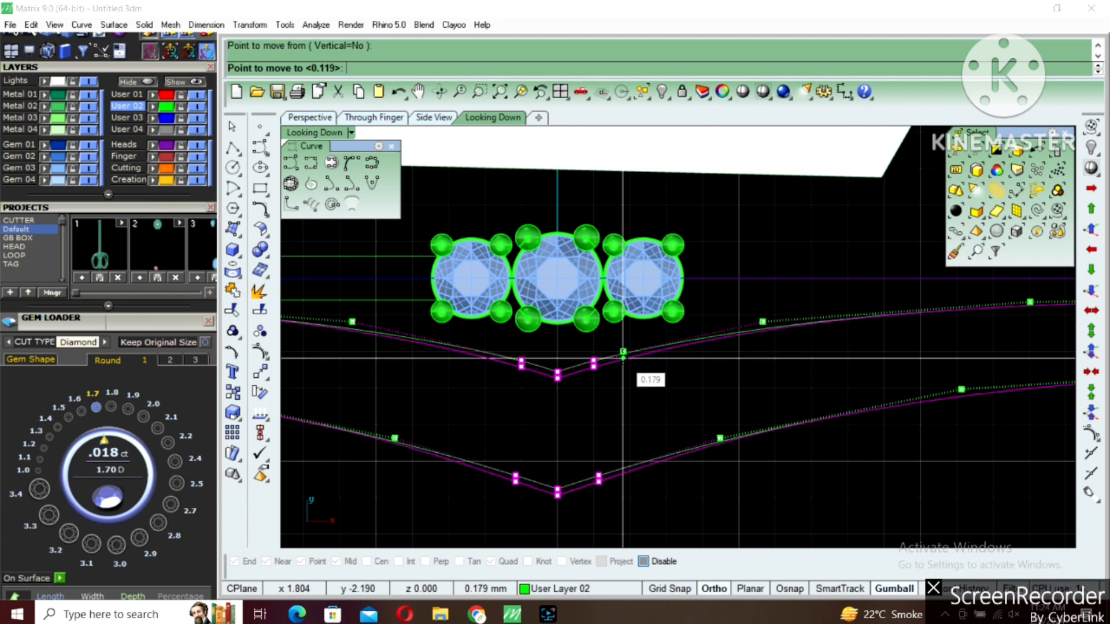
click(623, 358)
scroll(636, 363, down, 5)
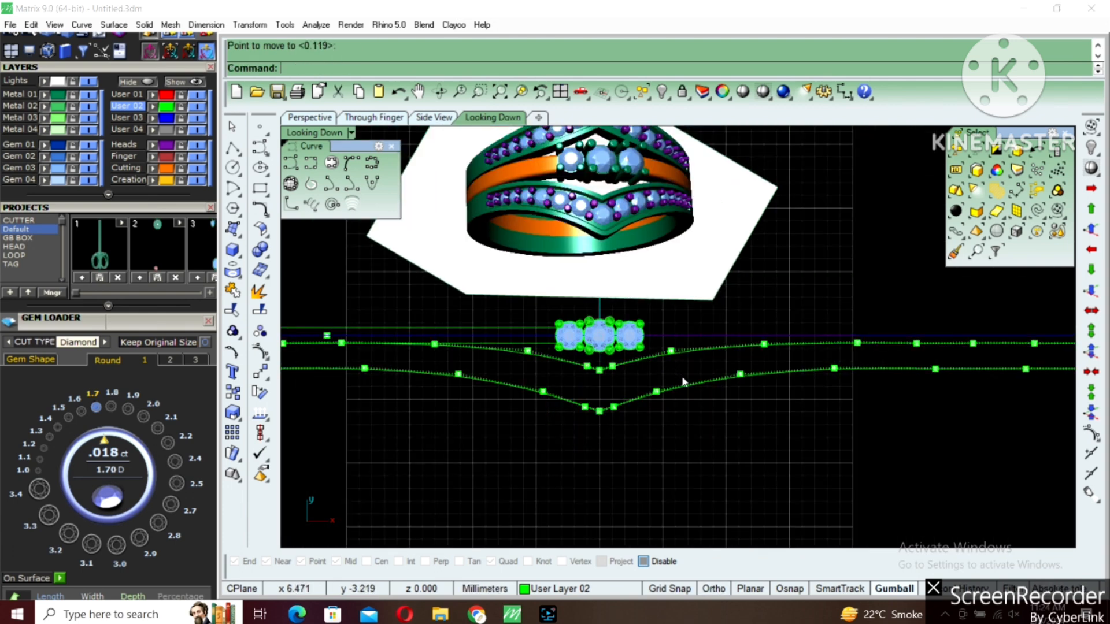
key(Escape)
Try deleting the two mirrored halves of the band curves, and undo the deletions
click(685, 380)
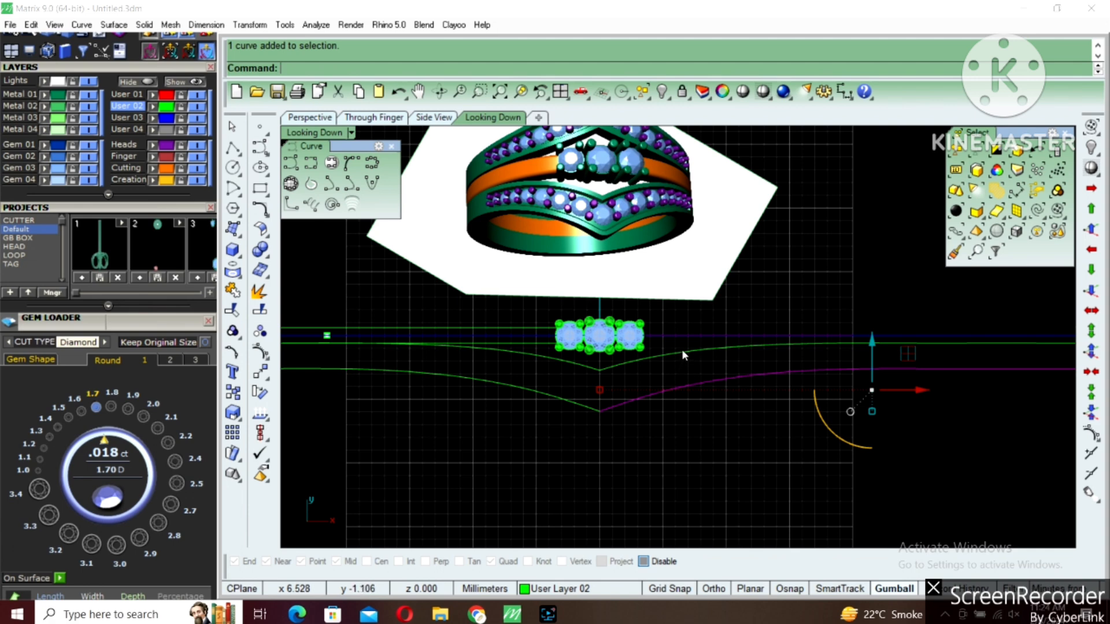
key(Delete)
click(683, 350)
key(Delete)
click(587, 365)
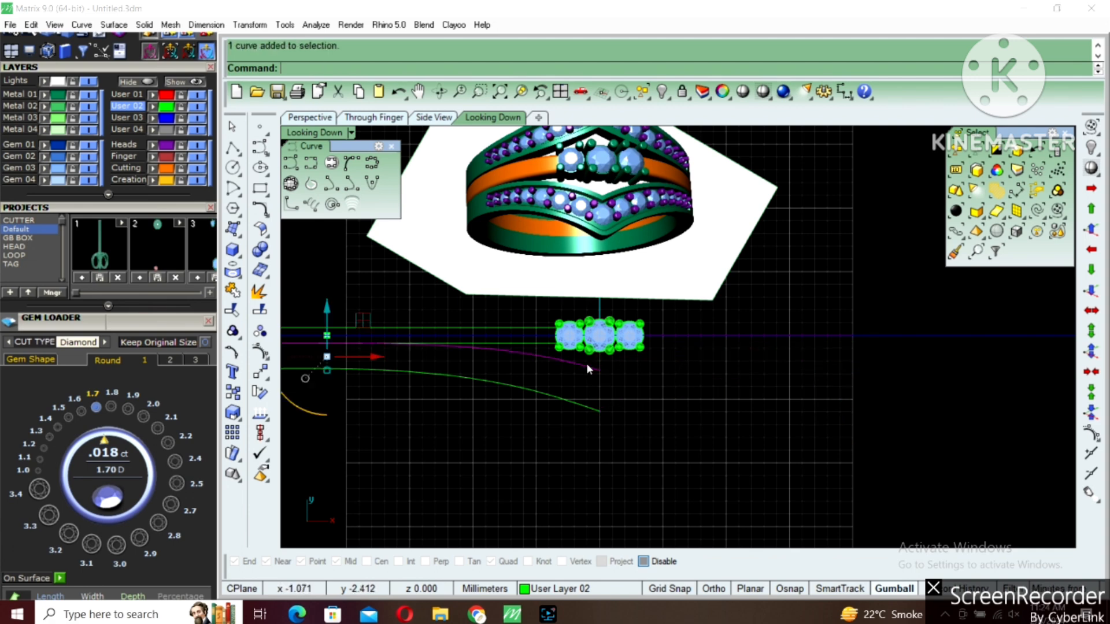
scroll(553, 431, down, 3)
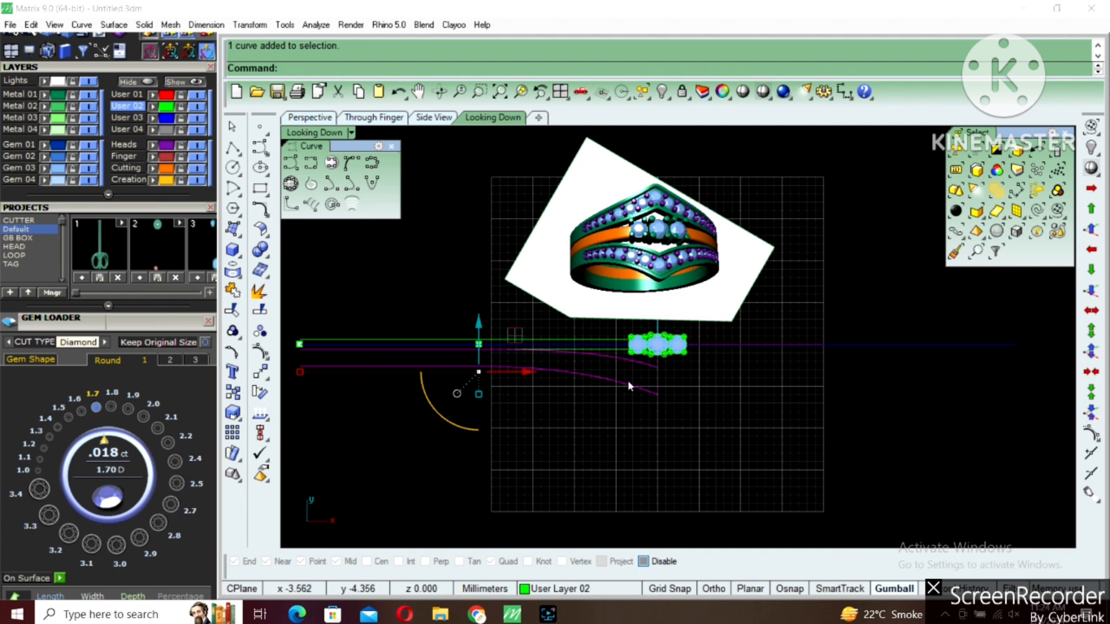
scroll(659, 376, up, 5)
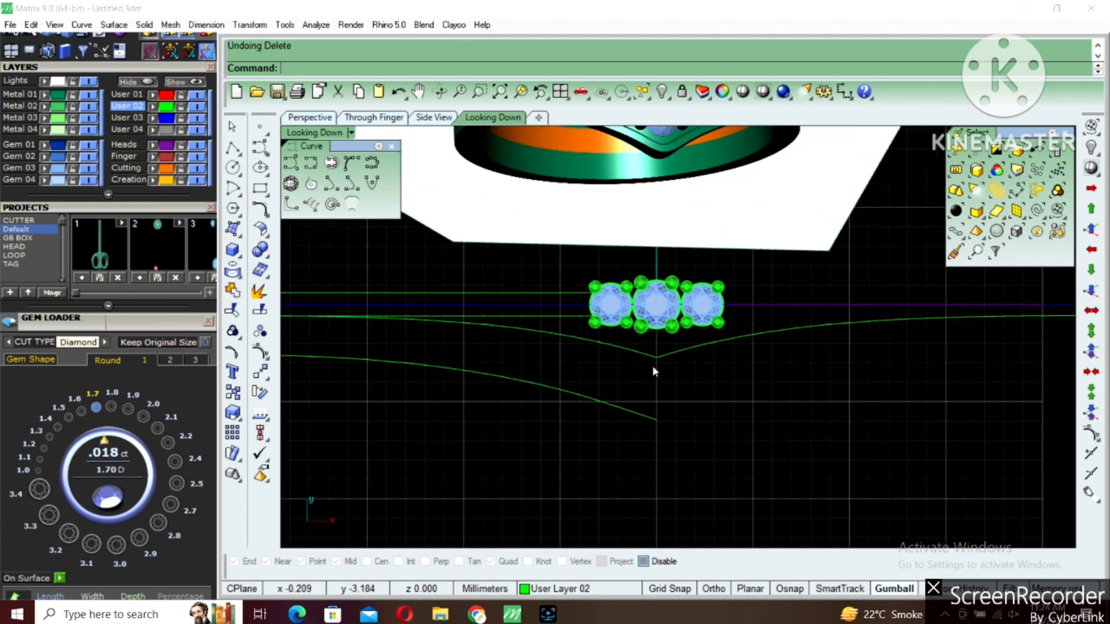
key(ctrl+z)
Try deleting the apex control points of the two lower curve halves
click(676, 403)
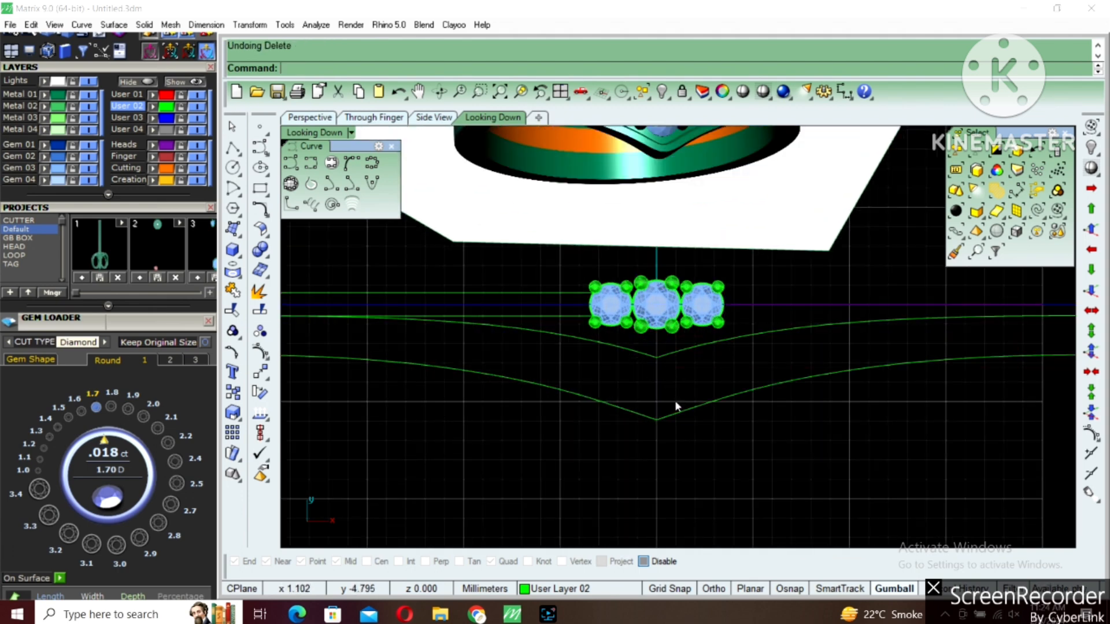
drag(679, 397, 645, 421)
right_drag(638, 394, 609, 388)
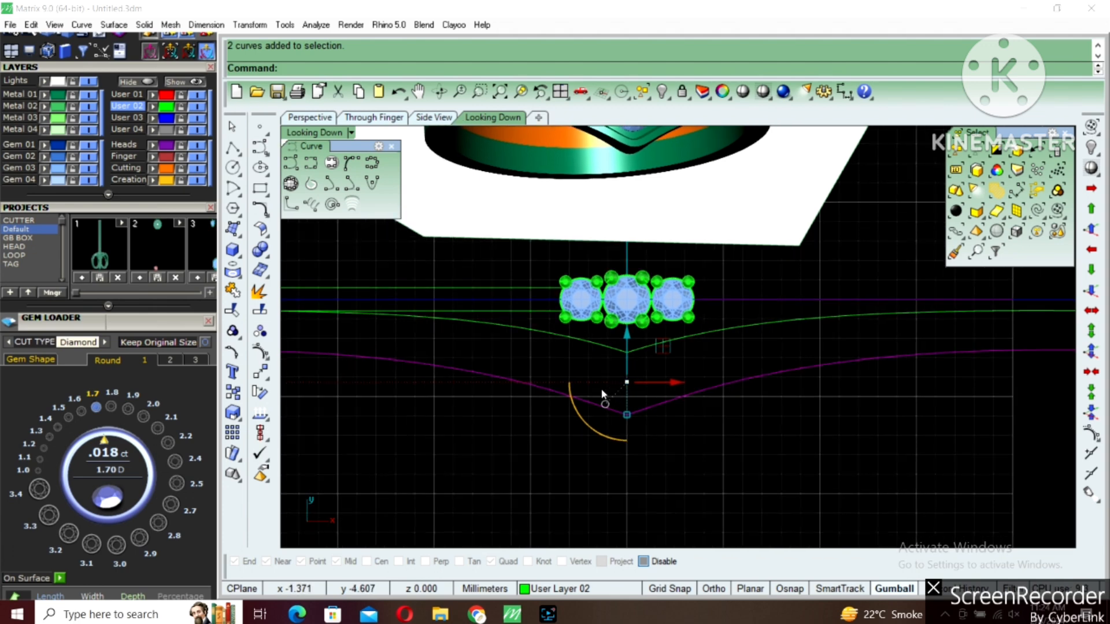
key(F10)
scroll(620, 421, up, 3)
key(Delete)
key(ctrl+z)
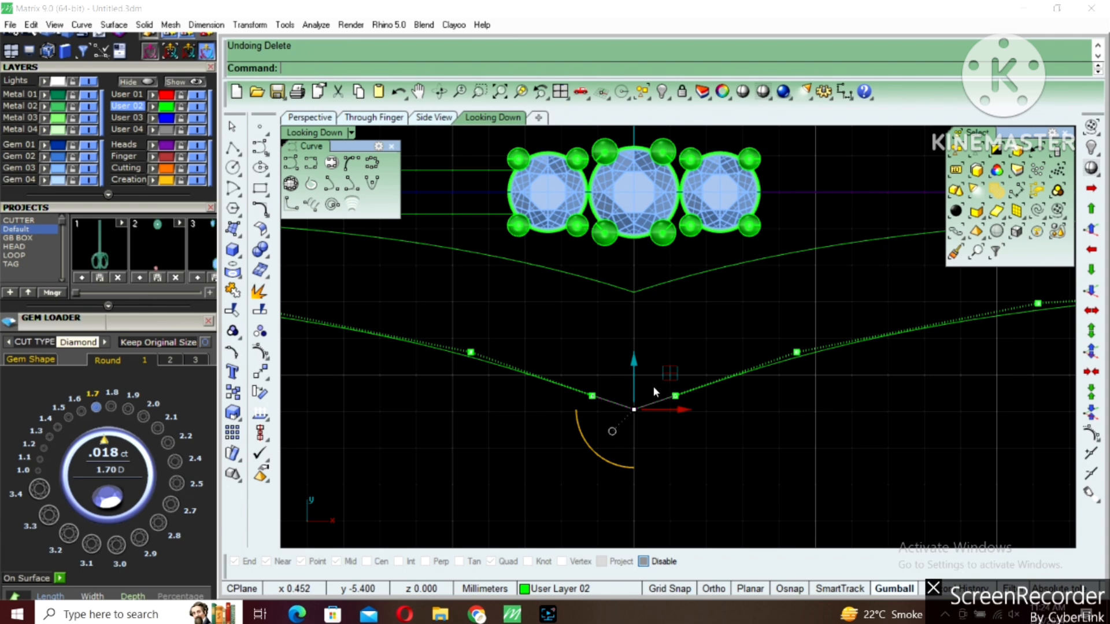
Join the two halves of the lower V curve into one open curve
drag(692, 361, 596, 421)
click(232, 291)
scroll(622, 428, down, 3)
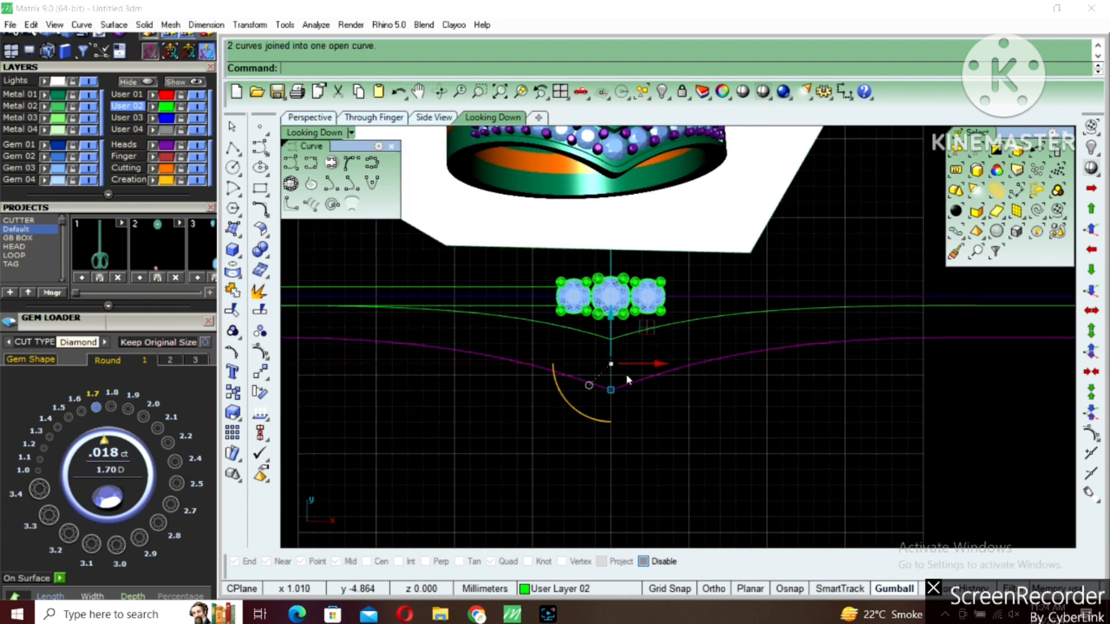
Round the tip of the joined lower V curve by adjusting its apex control points
key(F10)
scroll(612, 394, up, 3)
drag(651, 362, 587, 391)
drag(602, 343, 600, 349)
scroll(601, 349, down, 4)
key(Escape)
right_drag(602, 326, 603, 352)
key(Escape)
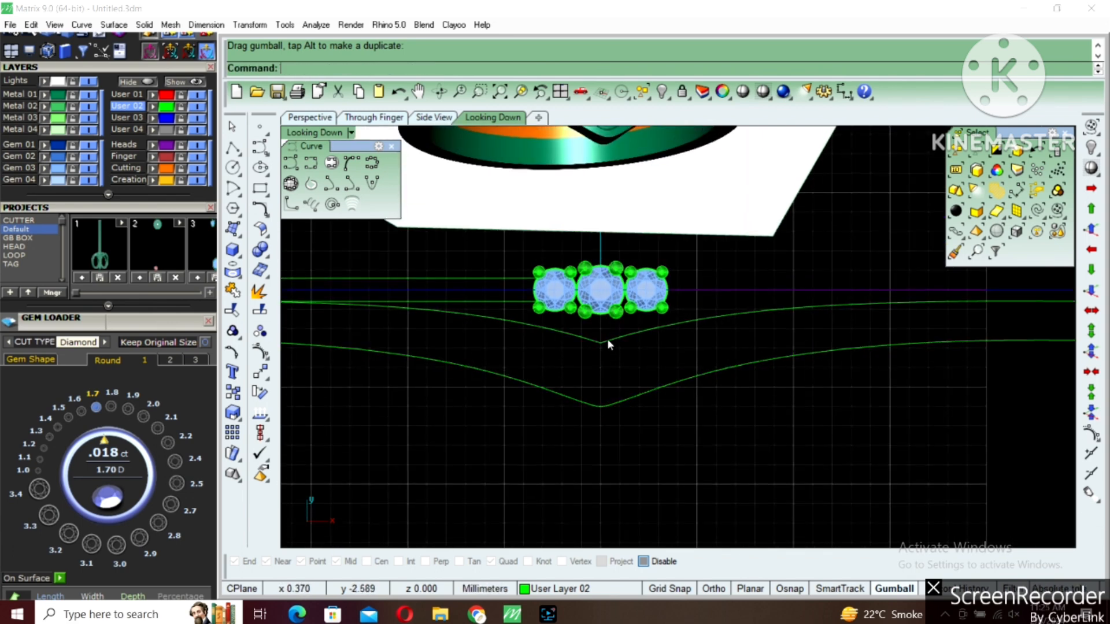
Join the two halves of the upper V curve and delete the control point at its apex
click(607, 341)
shift+click(585, 340)
key(ctrl+j)
key(F10)
scroll(601, 344, up, 2)
click(603, 345)
key(Delete)
Adjust the remaining control points near the upper V curve's apex to round its tip
drag(574, 338, 601, 302)
drag(589, 344, 595, 343)
scroll(591, 346, up, 6)
scroll(591, 350, up, 3)
click(616, 353)
scroll(618, 353, down, 10)
Create a vertical cut plane across both V curves from the marker point about 21.2 mm left of centre
click(640, 348)
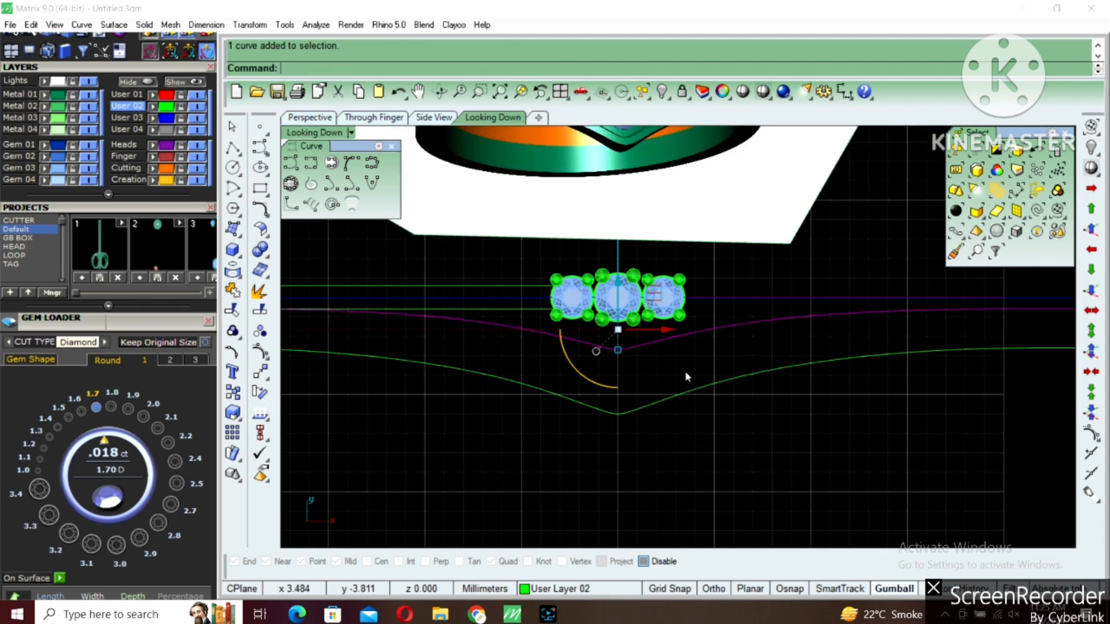
scroll(659, 405, down, 4)
scroll(645, 357, down, 5)
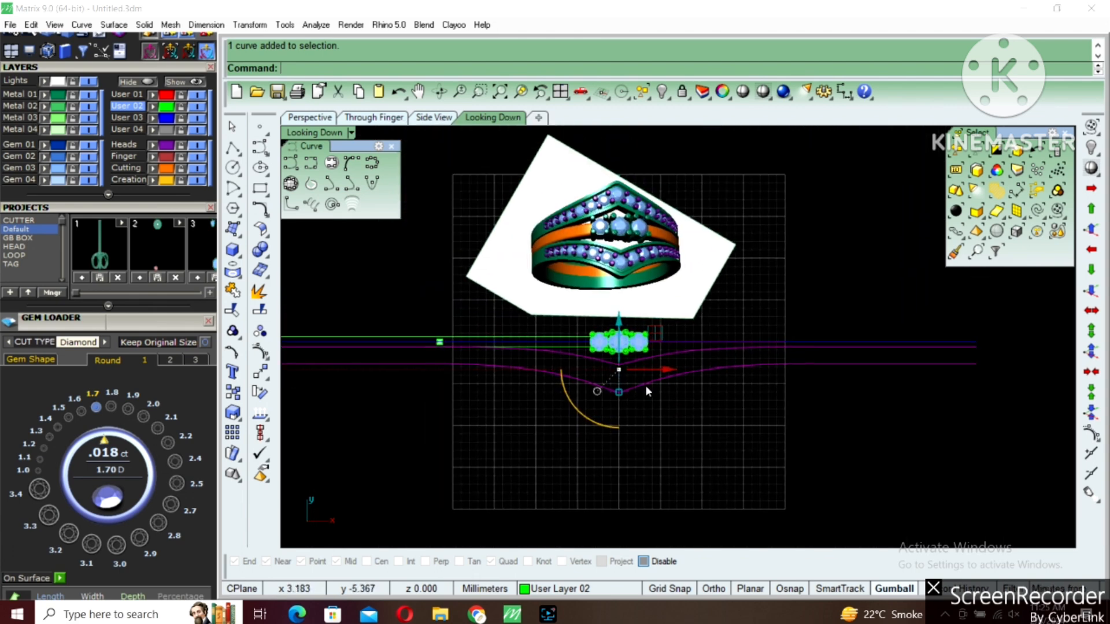
scroll(645, 385, down, 2)
scroll(541, 385, up, 3)
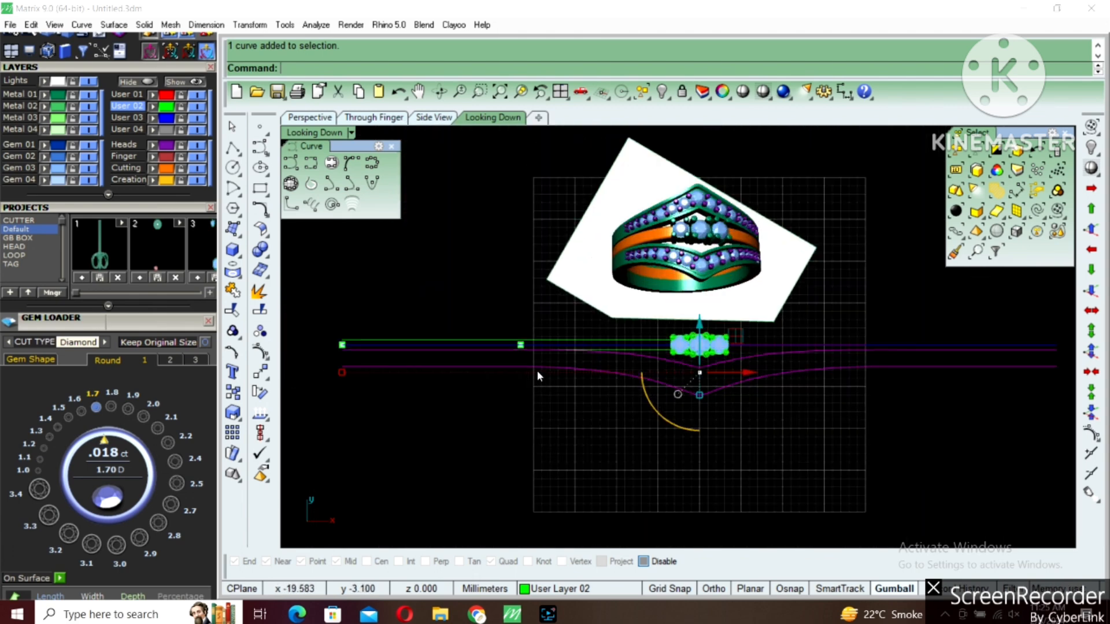
right_click(538, 372)
scroll(526, 358, up, 6)
alt+click(516, 333)
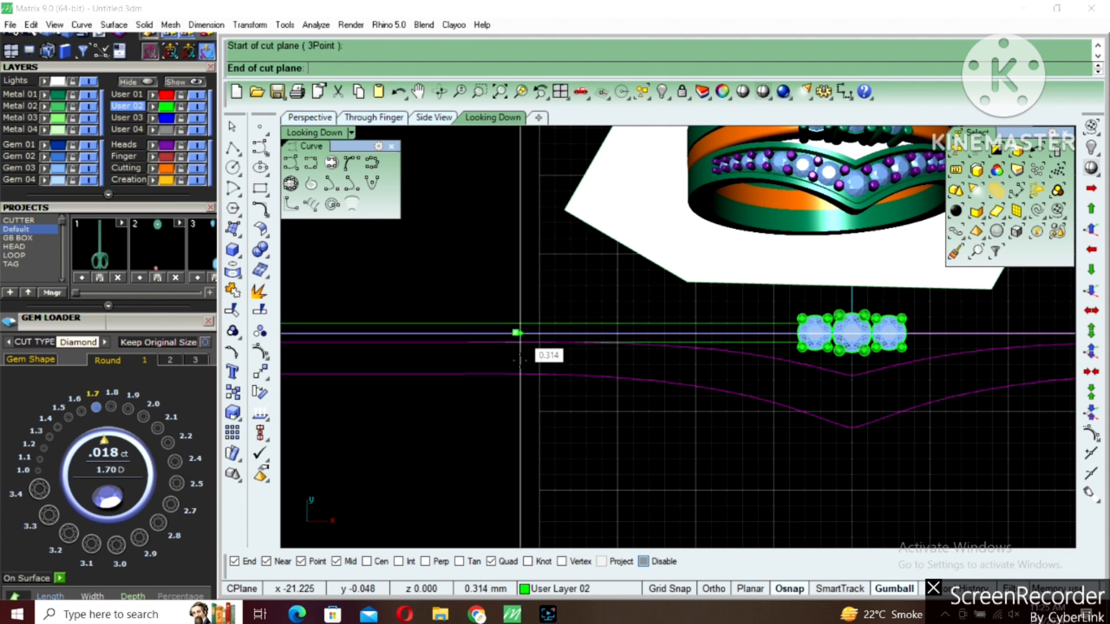
click(521, 398)
click(516, 398)
scroll(542, 411, down, 4)
Mirror the cut plane across the vertical axis through the origin
text(mi)
key(Return)
text(0)
key(Return)
key(F8)
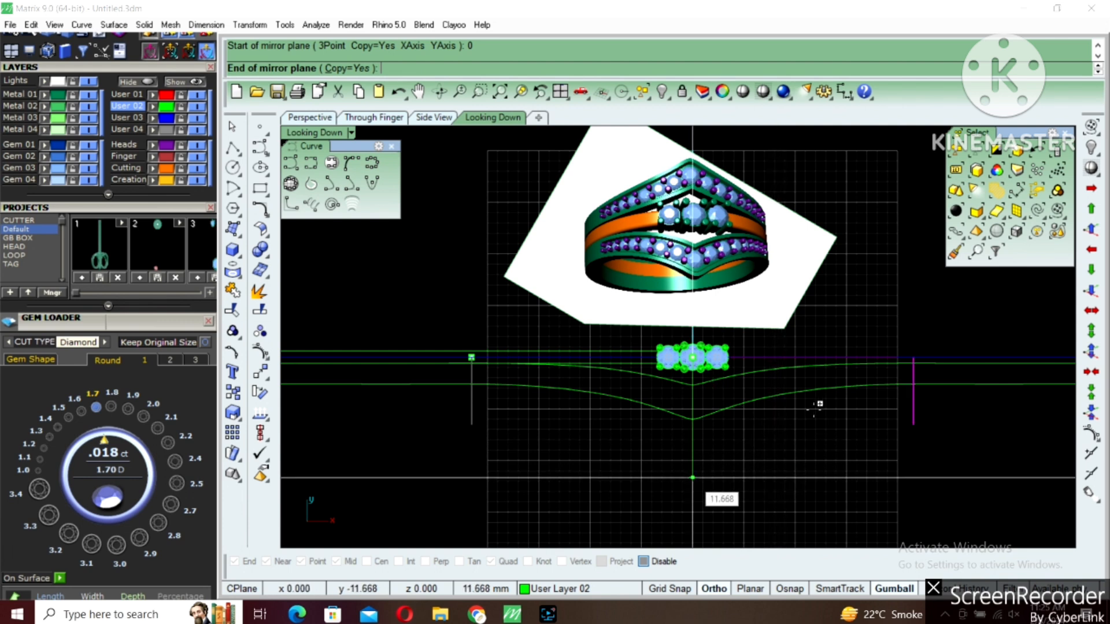
click(696, 470)
key(F8)
Split both V curves at the two cut planes and delete the planes
click(820, 368)
text(split)
key(Return)
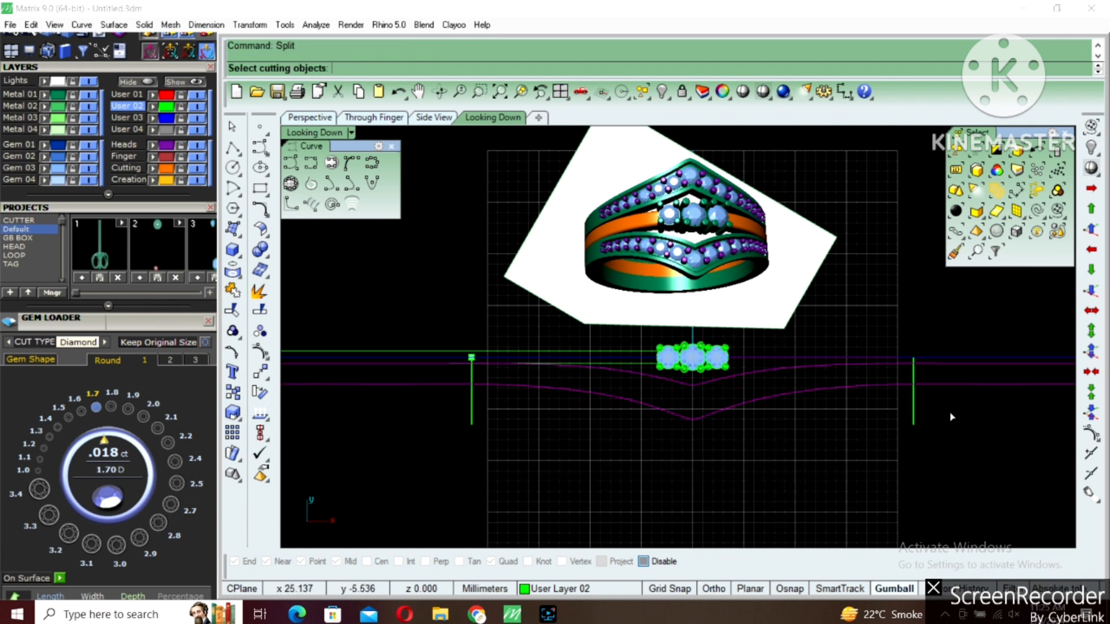
key(Return)
drag(495, 407, 453, 426)
key(Delete)
drag(945, 400, 879, 429)
Loft a surface between the middle segments of the upper and lower V curves
click(874, 384)
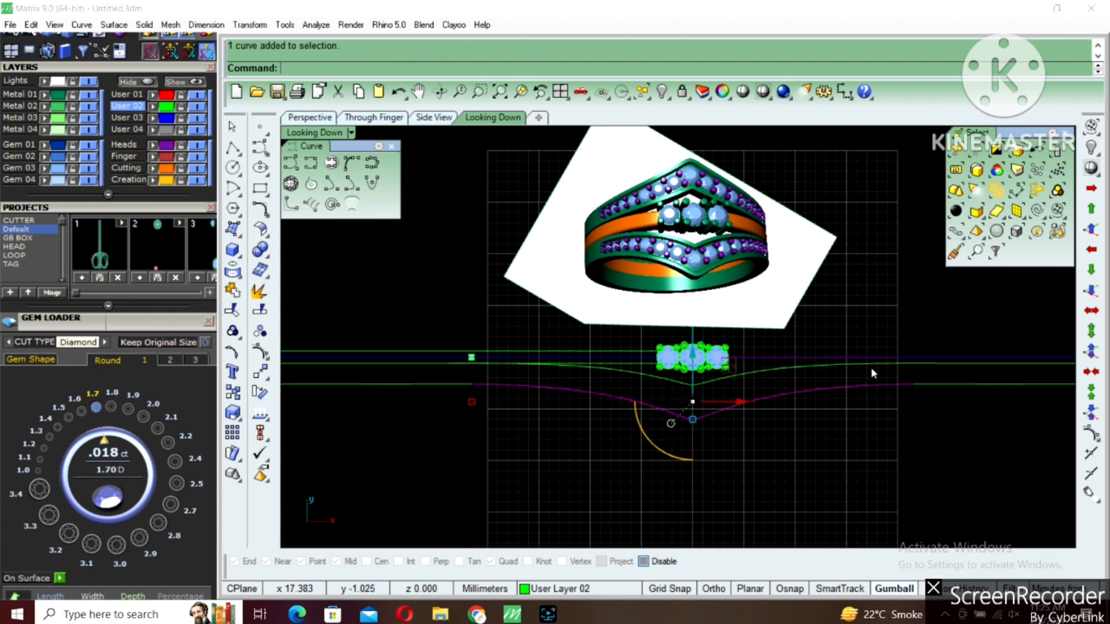
shift+click(871, 365)
right_drag(781, 409, 785, 378)
text(loft)
key(Return)
key(Return)
Loft a surface between the two straight curve segments at the left end of the V-shaped band
key(Escape)
scroll(710, 377, up, 6)
click(709, 377)
scroll(744, 397, down, 4)
right_drag(457, 345, 620, 336)
click(551, 342)
click(551, 346)
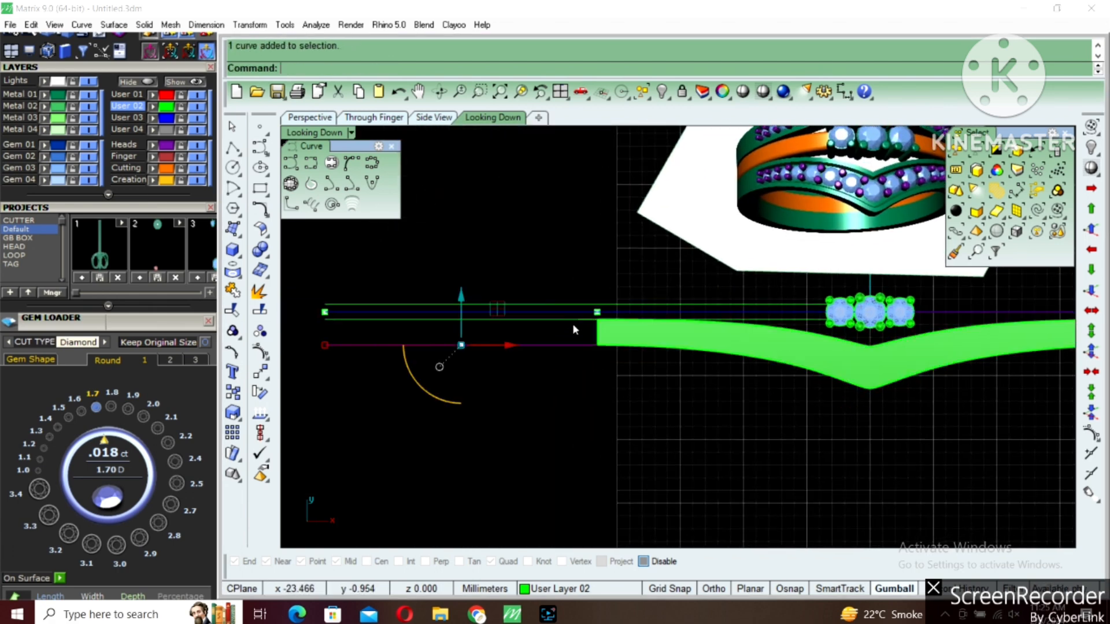
click(579, 319)
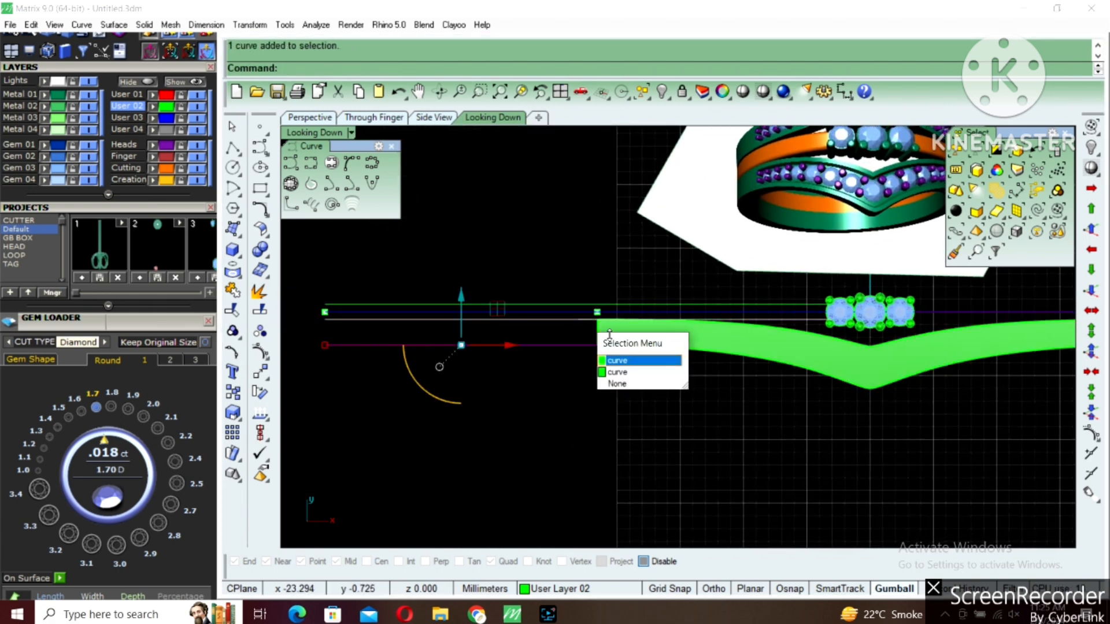
click(646, 361)
right_drag(675, 340, 620, 349)
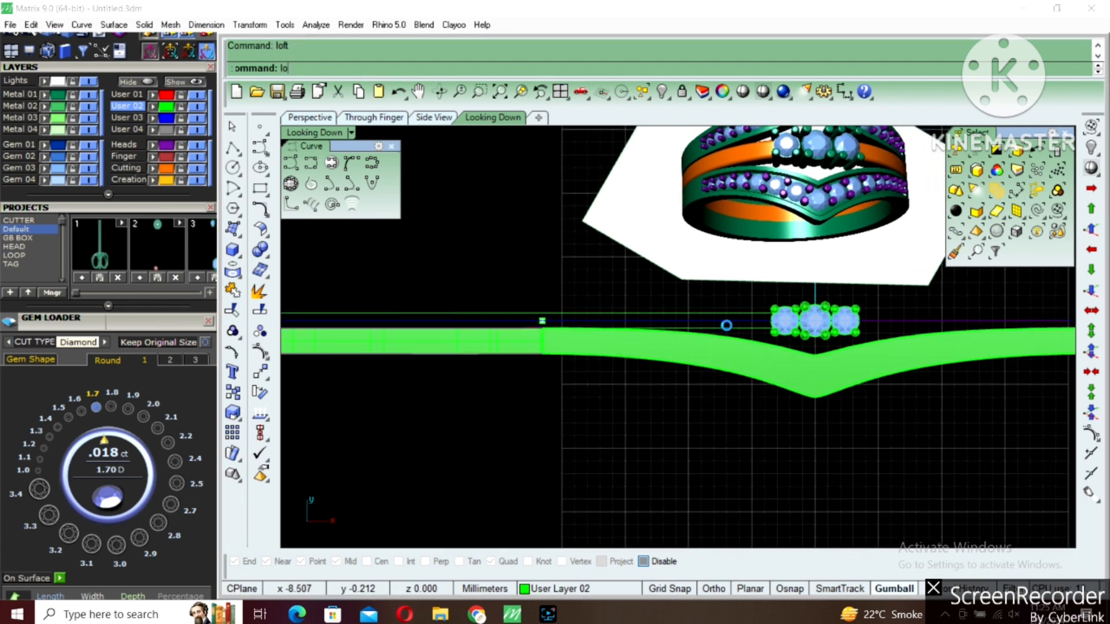
Loft a surface between the two straight curves of the band running behind the stones
text(lo)
key(Return)
scroll(754, 321, up, 4)
right_drag(756, 324, 712, 338)
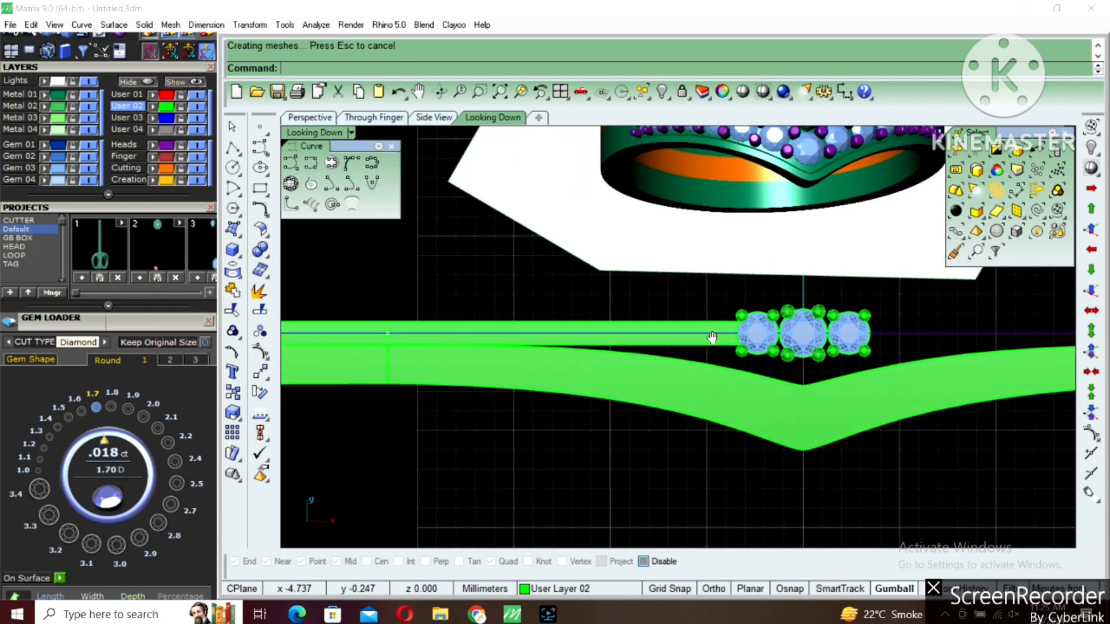
Measure the width of the straight centre band with an aligned dimension
scroll(712, 340, up, 6)
text(da)
key(Return)
click(711, 346)
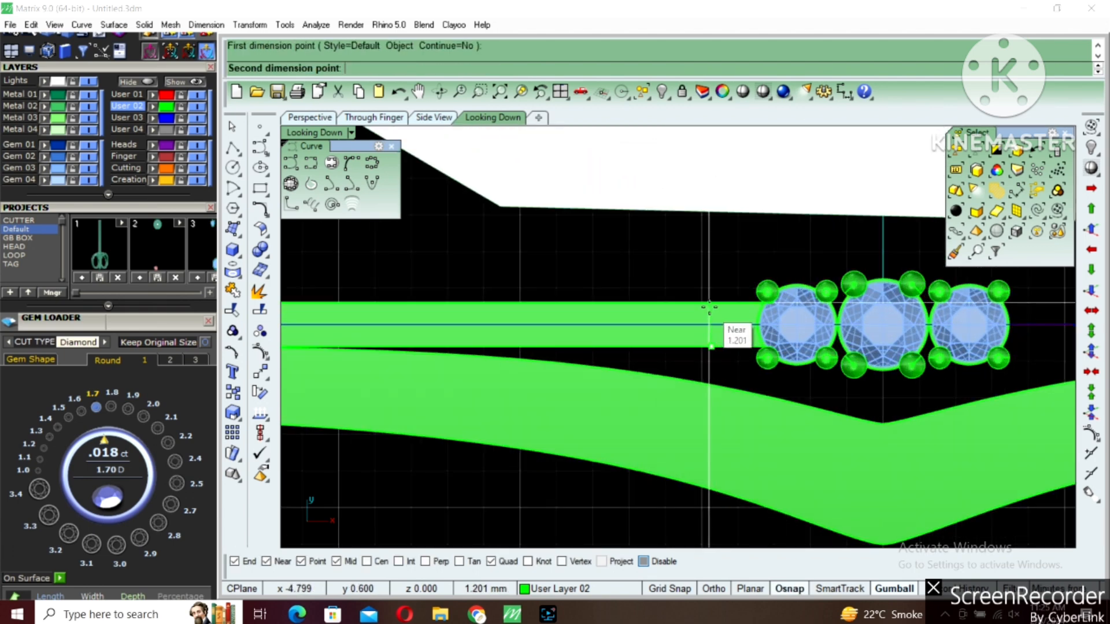
click(710, 309)
key(Escape)
scroll(710, 338, down, 4)
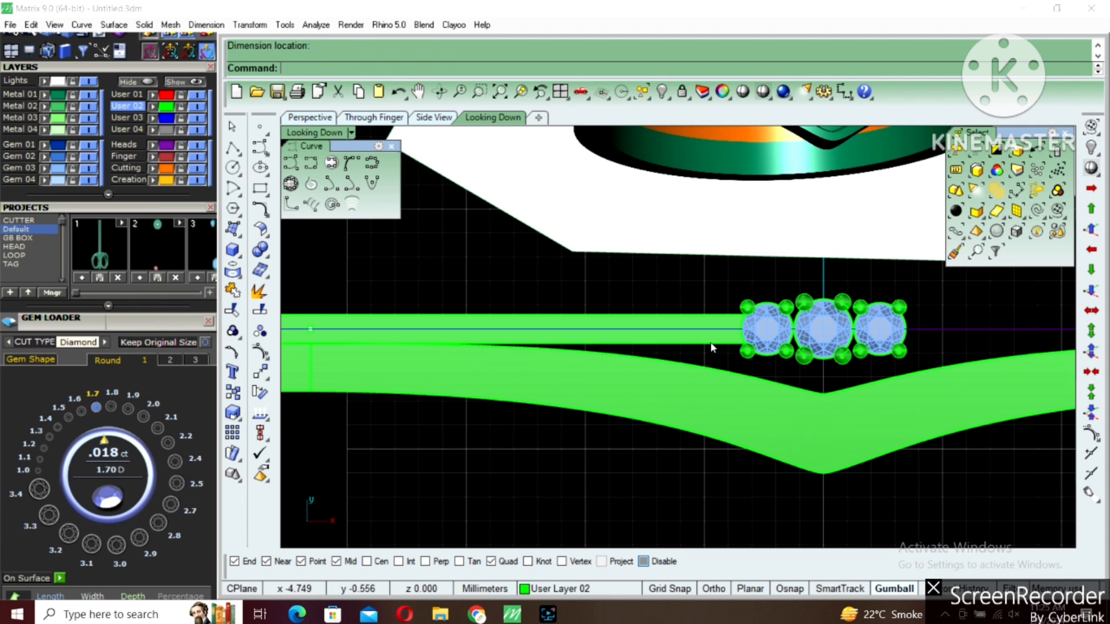
Delete the lofted surface of the straight centre band
scroll(712, 336, up, 1)
click(693, 335)
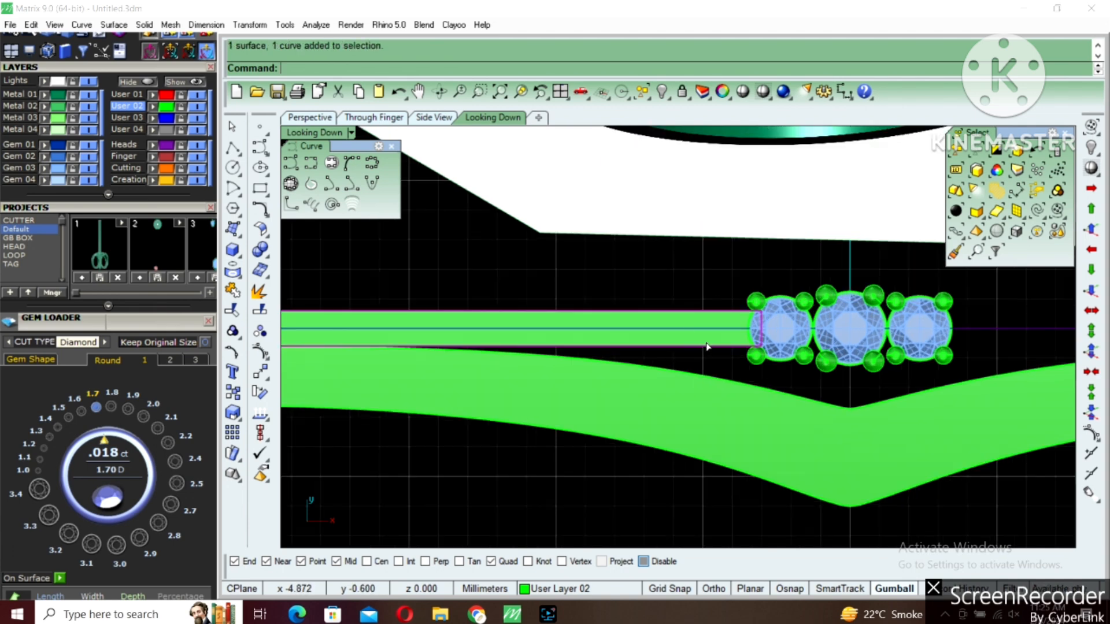
scroll(708, 347, down, 2)
right_drag(716, 352, 714, 364)
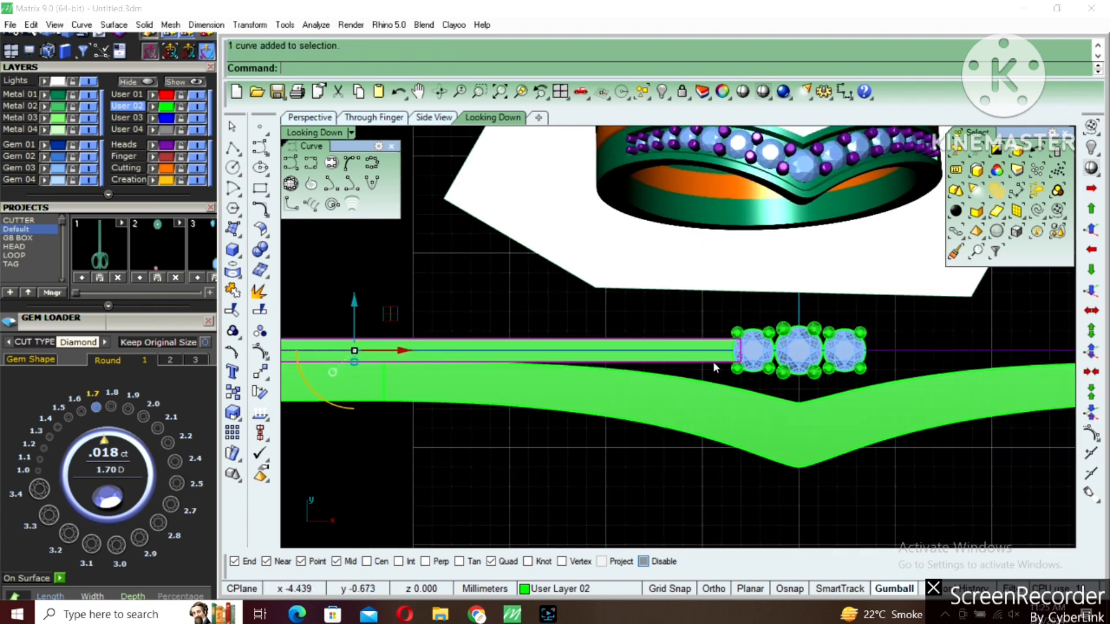
scroll(714, 361, up, 4)
right_click(714, 352)
click(714, 347)
key(Escape)
click(715, 348)
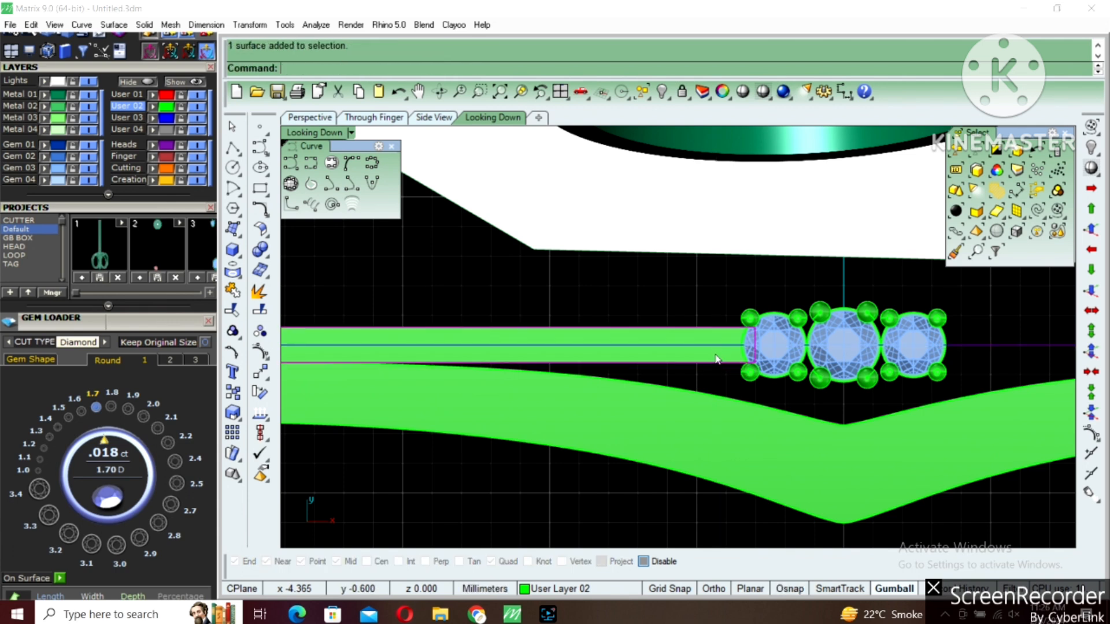
key(Delete)
Offset the centre band's upper boundary line outward by 0.15 mm and delete the original line
click(714, 328)
click(715, 340)
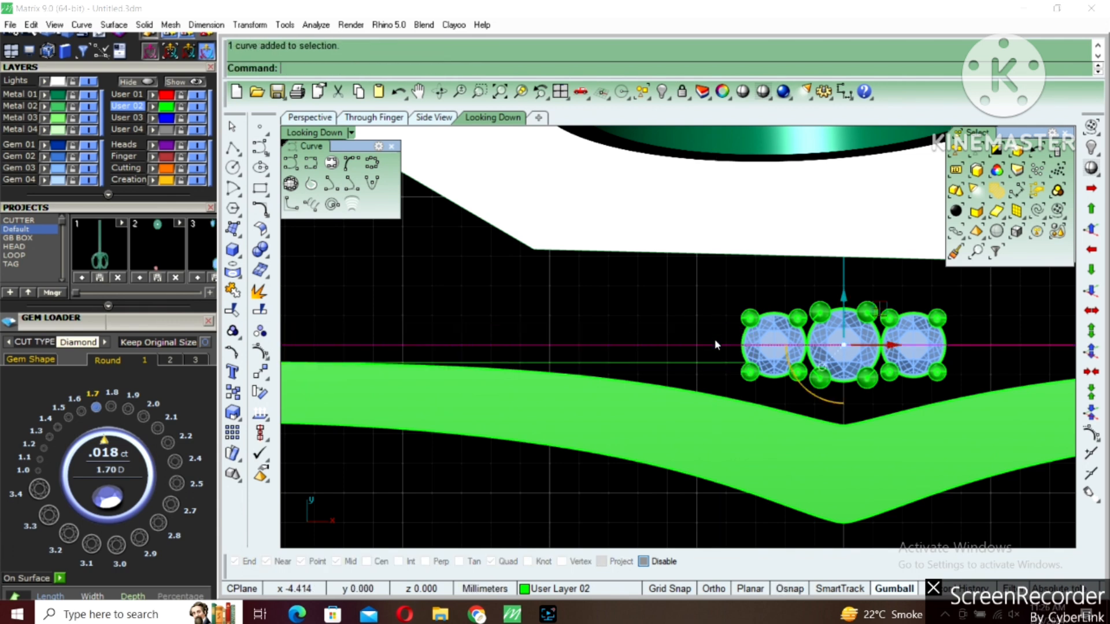
click(712, 329)
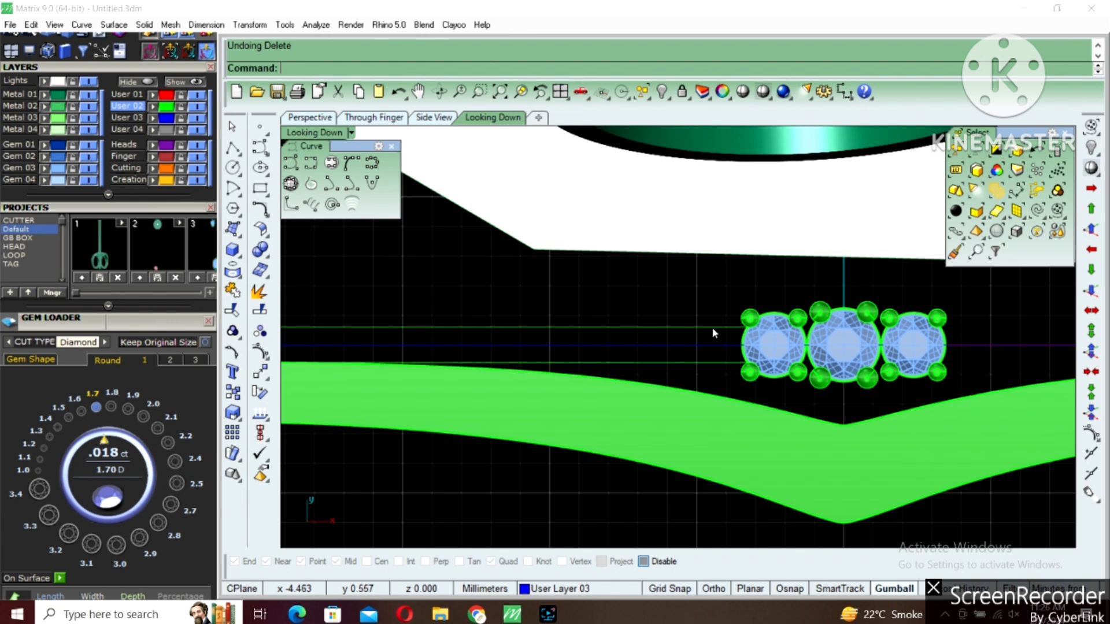
text(o)
key(Return)
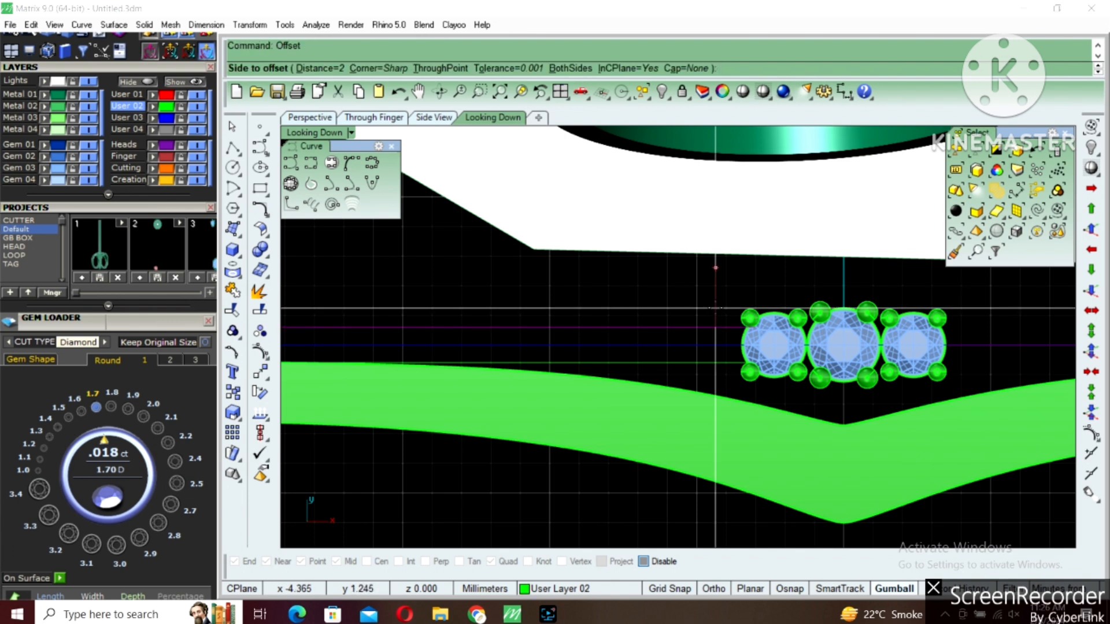
key(Return)
click(715, 268)
key(Delete)
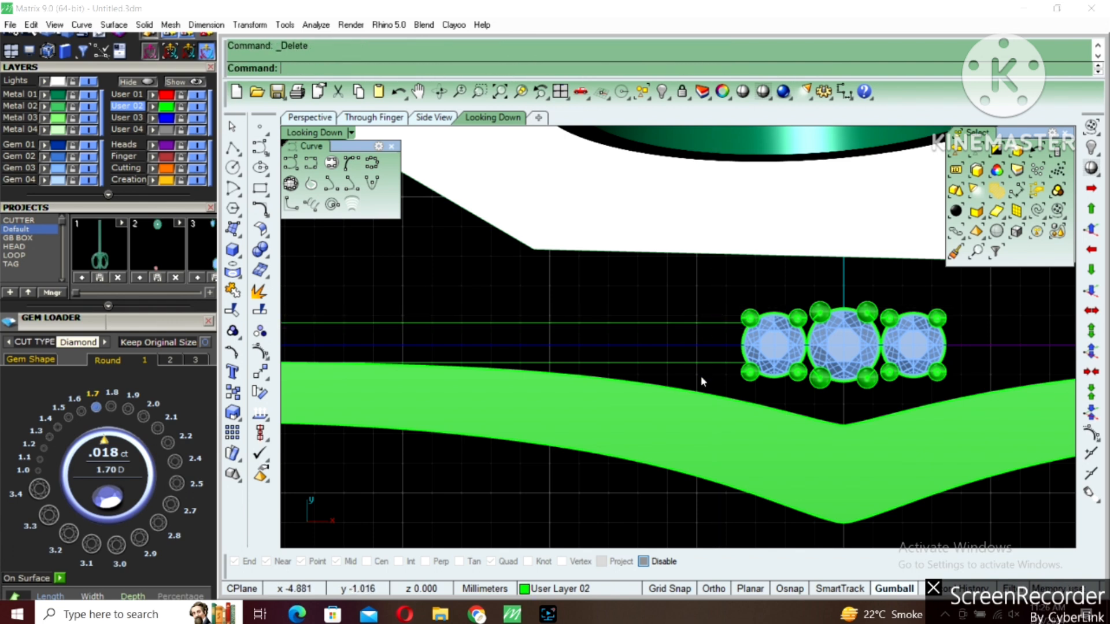
Offset the centre band's lower boundary line outward by 0.15 mm and delete the original line
click(720, 365)
right_click(720, 366)
click(720, 372)
key(Delete)
Loft a surface between the two offset boundary lines of the centre band
click(721, 366)
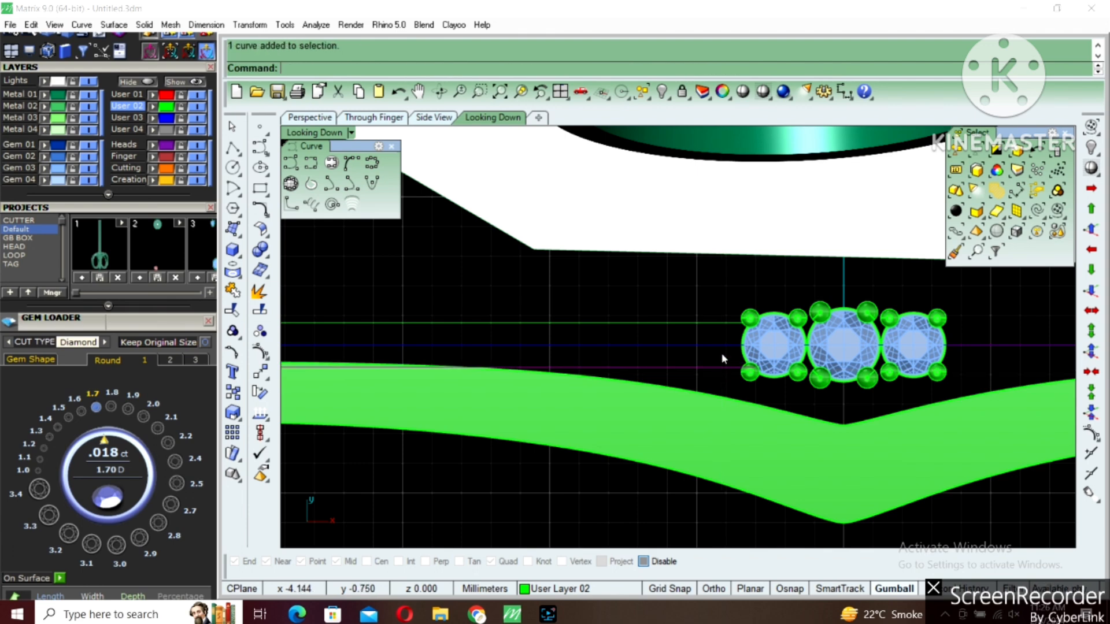
text(ft)
key(Return)
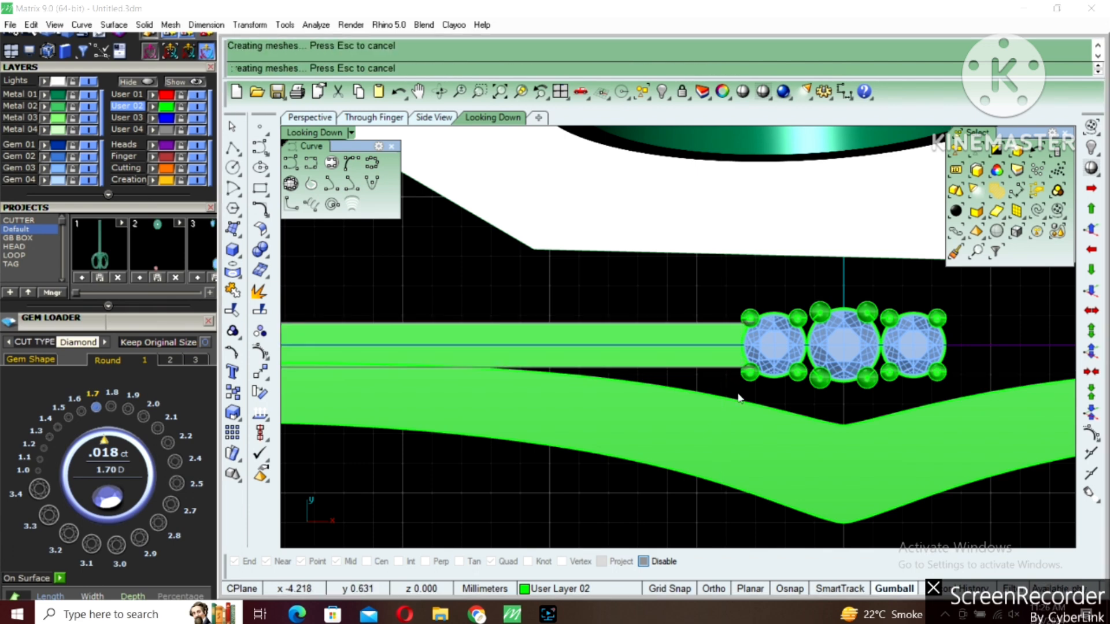
Move the V-shaped band's surfaces and curves by -0.15 mm along Y, away from the centre band
click(816, 490)
scroll(816, 487, down, 4)
right_drag(830, 429, 793, 368)
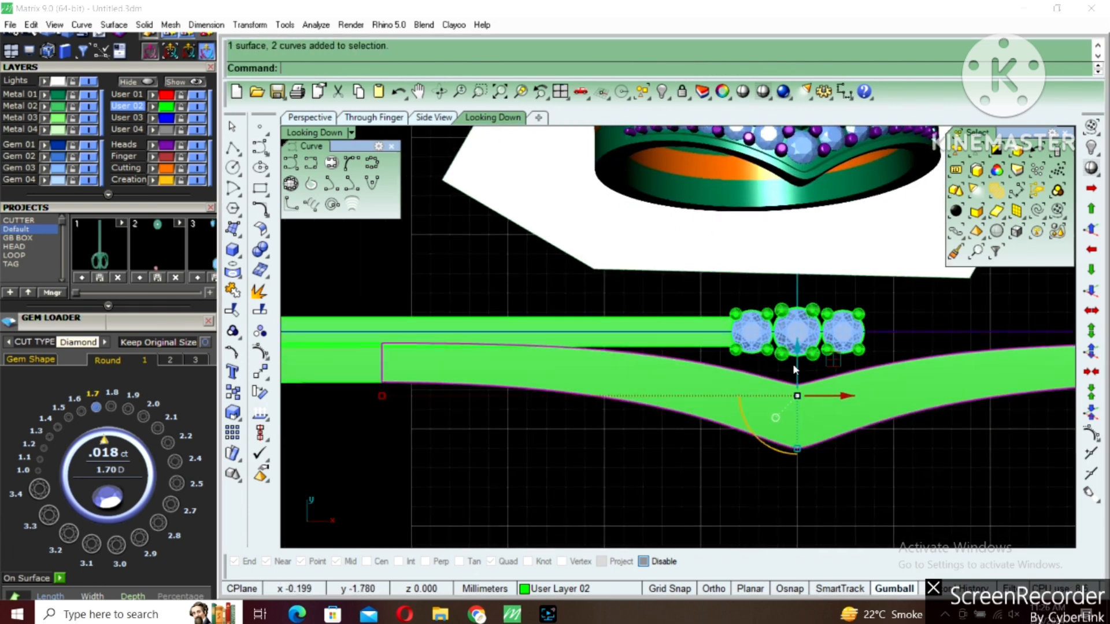
scroll(798, 362, down, 3)
right_drag(515, 390, 694, 376)
shift+drag(424, 405, 746, 342)
right_drag(837, 388, 644, 379)
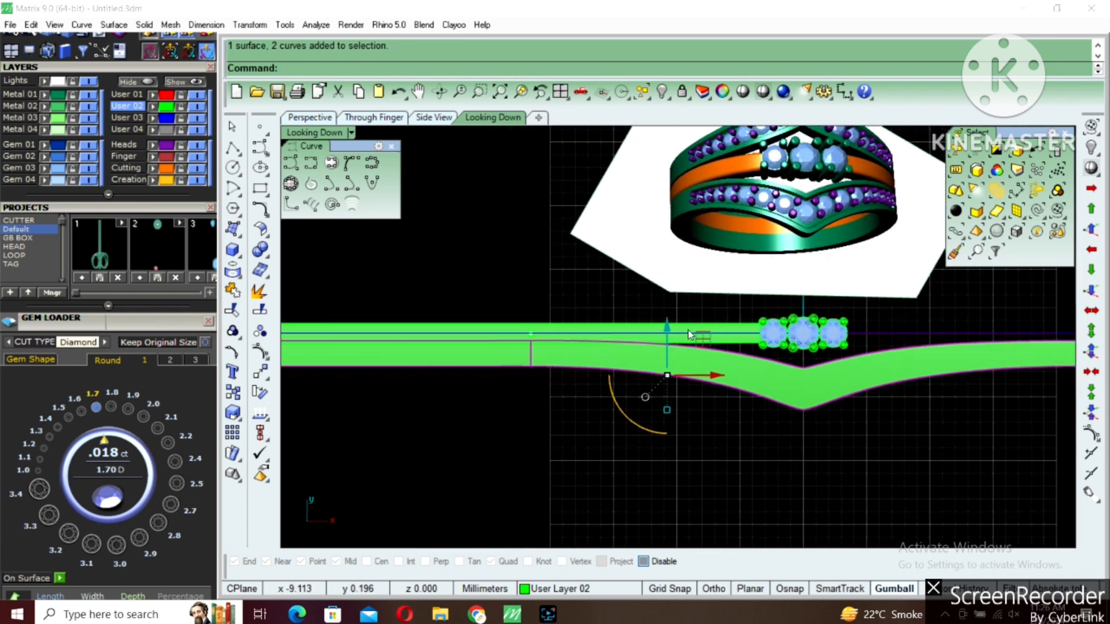
click(667, 327)
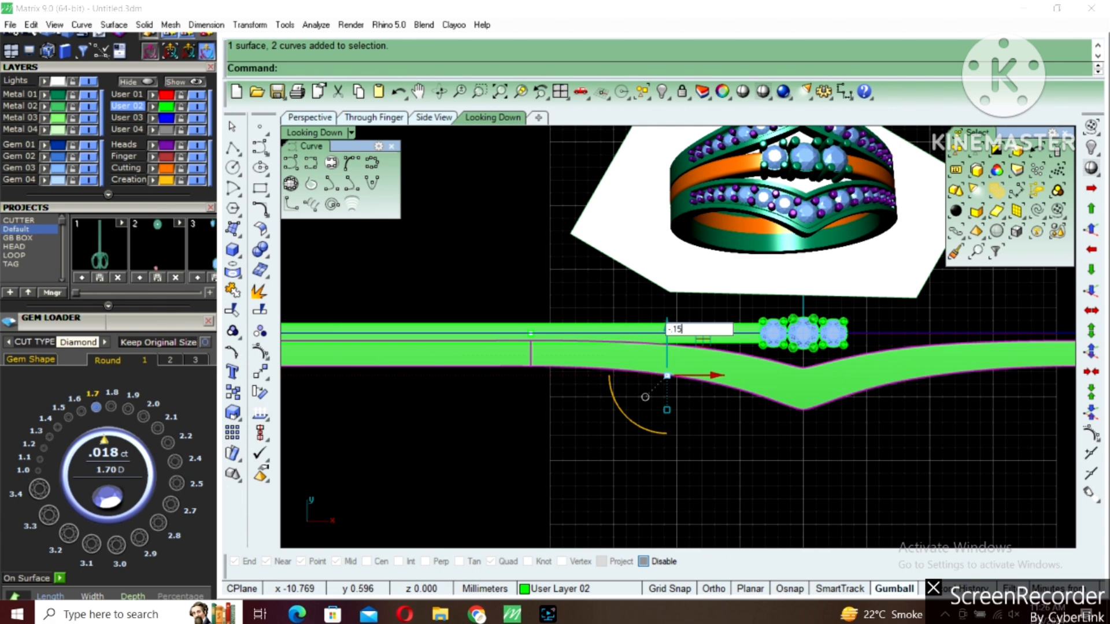
key(Return)
key(Escape)
Extrude the straight centre band surface into a solid with a distance of -3 mm in the Perspective view
scroll(718, 339, up, 1)
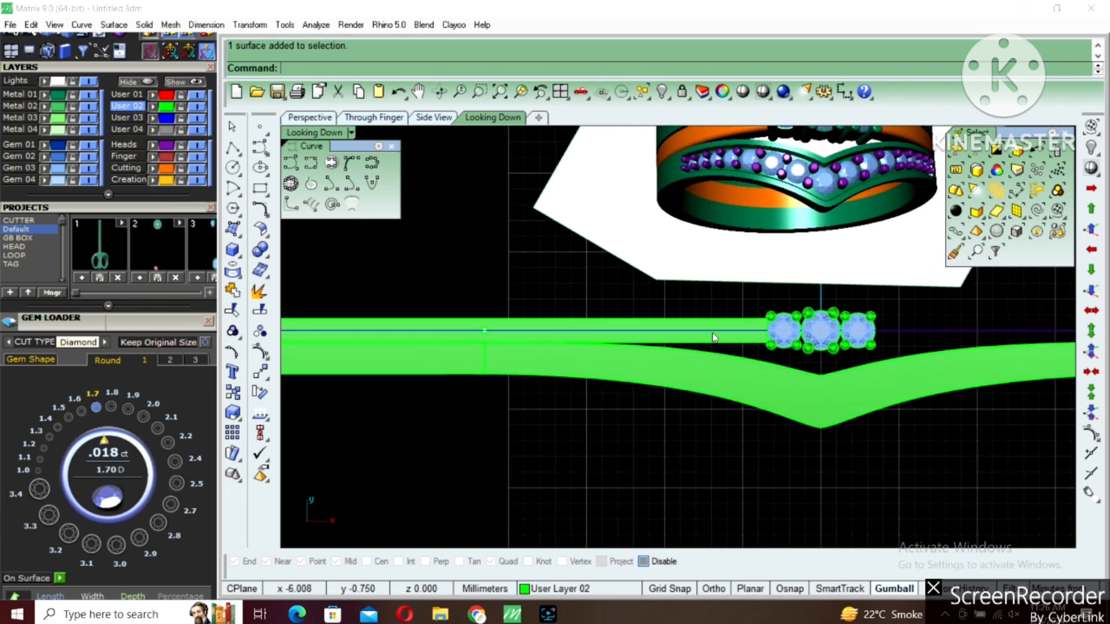
click(711, 337)
double_click(324, 133)
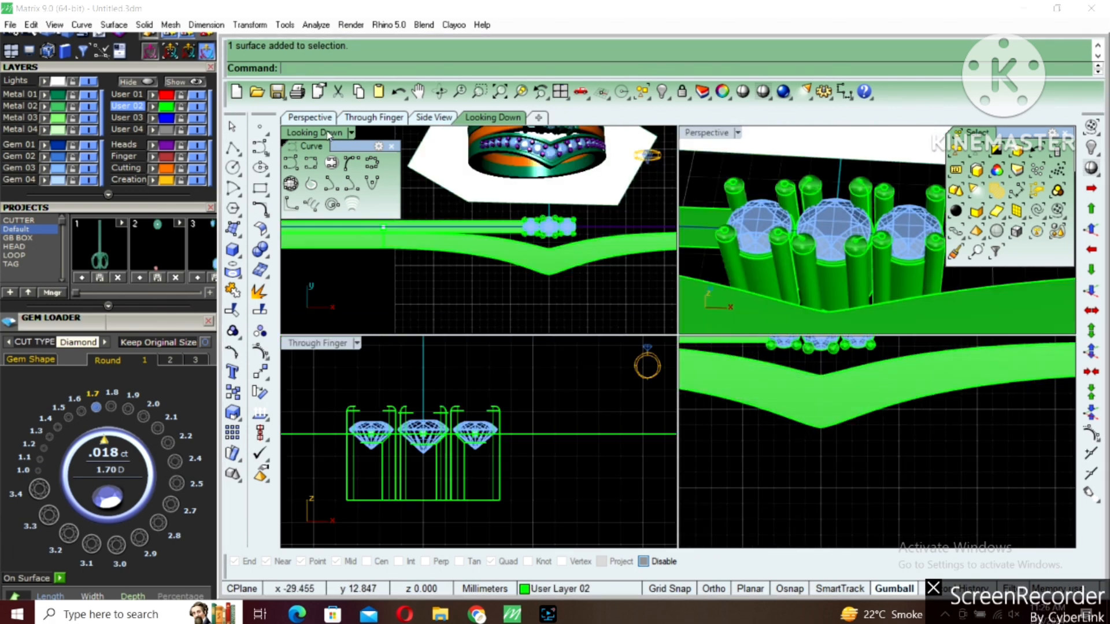
double_click(696, 134)
scroll(705, 366, down, 5)
right_drag(705, 361, 681, 352)
scroll(682, 352, down, 4)
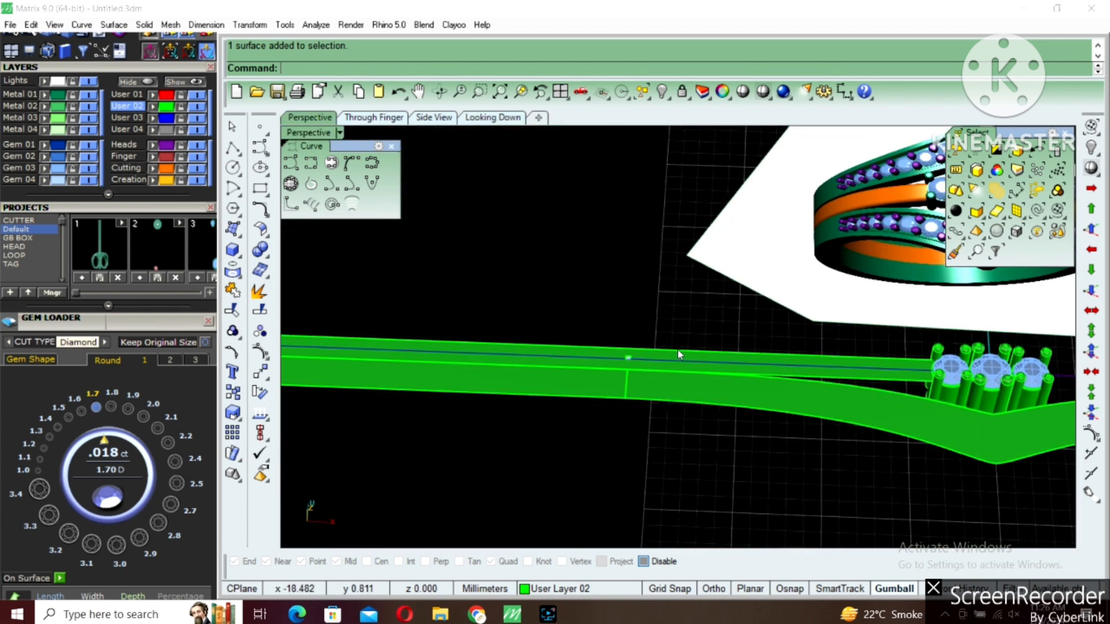
scroll(668, 375, up, 4)
click(782, 373)
shift+right_drag(736, 401, 733, 362)
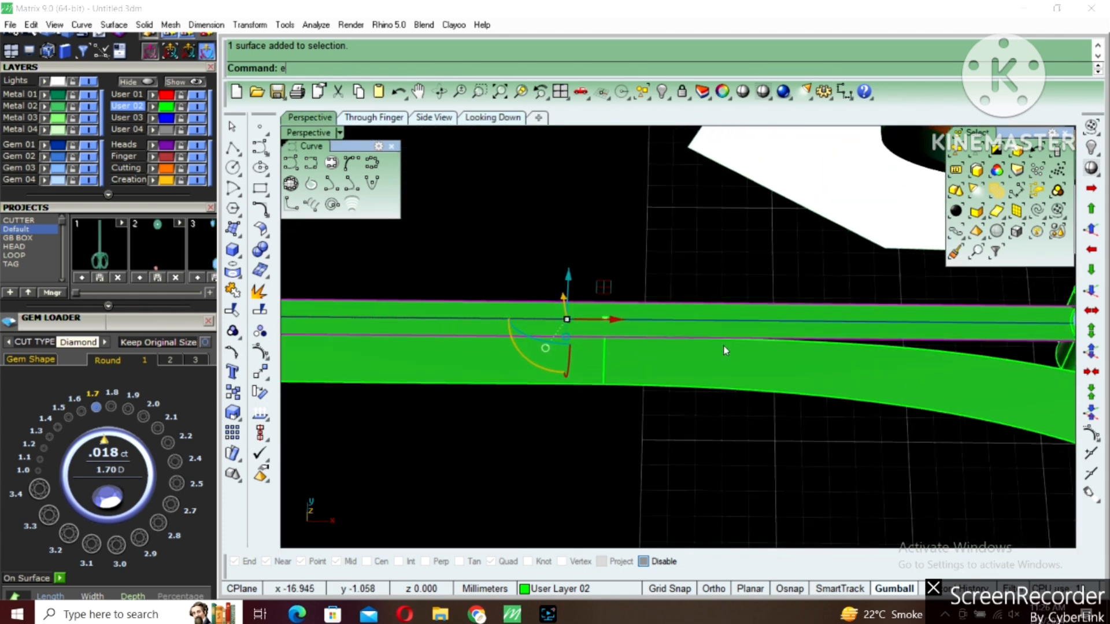
click(239, 256)
click(336, 317)
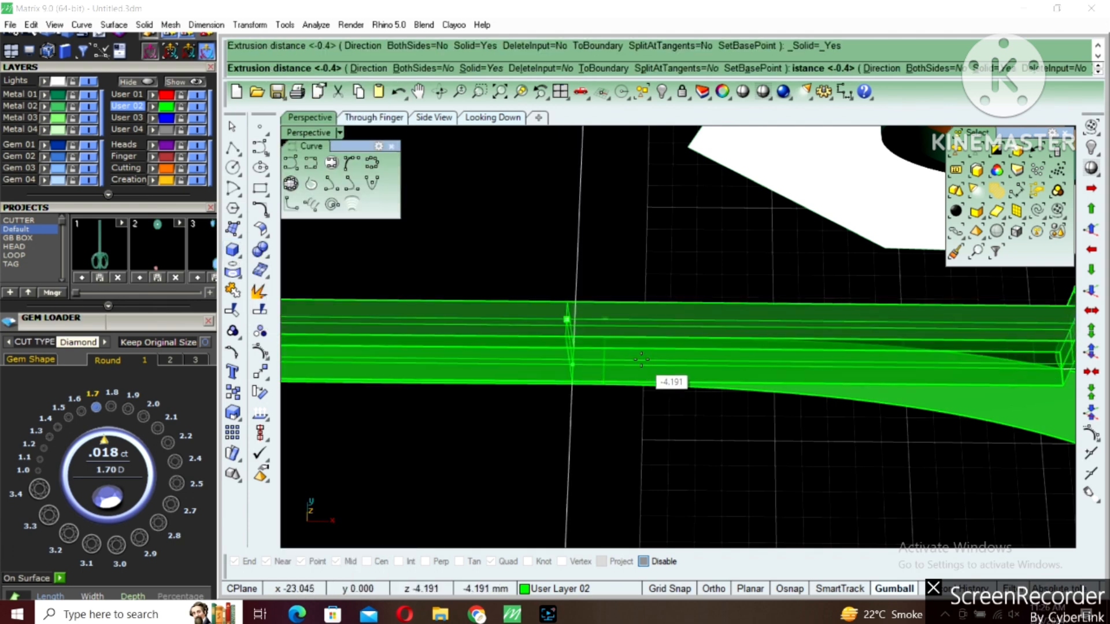
text(-3)
key(Return)
Extrude the V-shaped band's middle surface and its left end surface into solids with a distance of -3 mm
scroll(670, 341, down, 6)
click(838, 368)
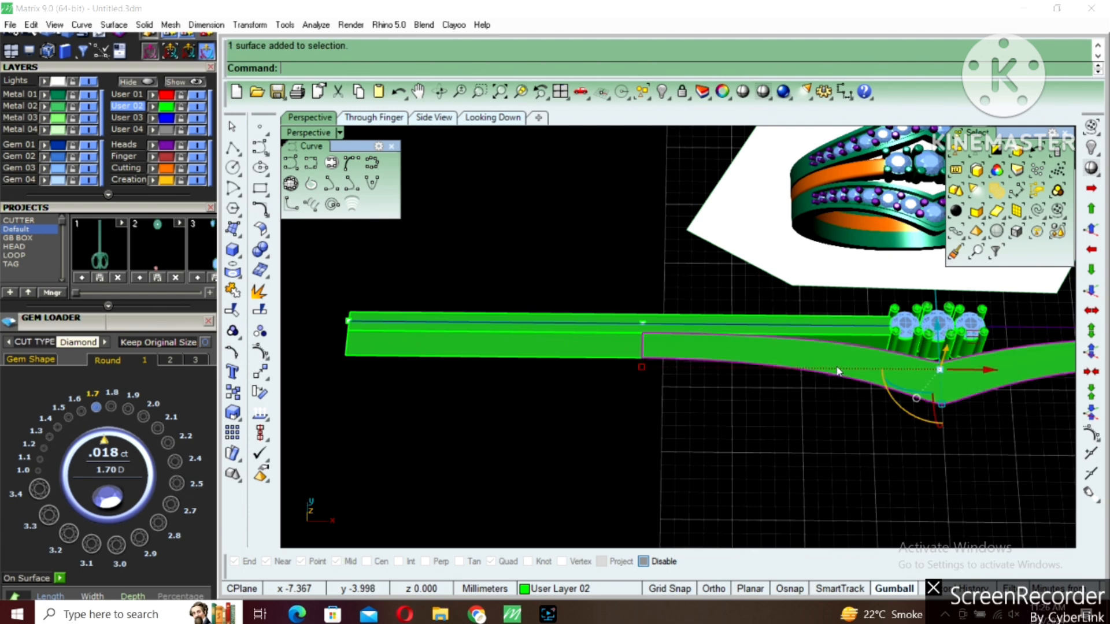
right_click(654, 361)
right_click(652, 361)
click(615, 348)
right_click(613, 345)
right_click(612, 346)
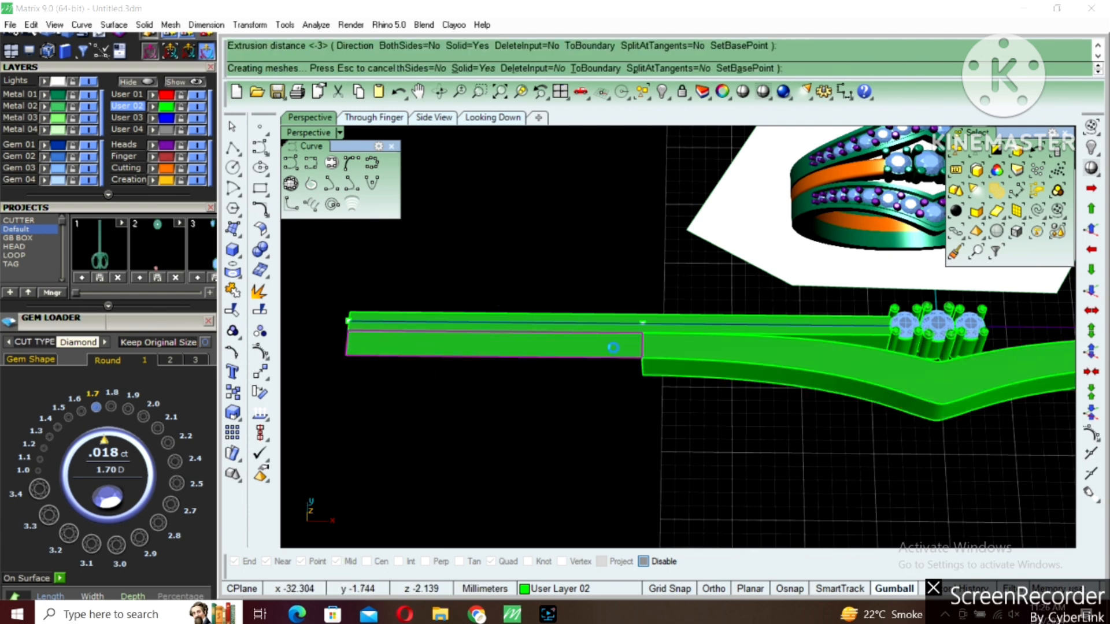
key(Delete)
Lock everything except the middle solid of the V-shaped band by inverting the selection
click(688, 362)
right_drag(758, 397, 687, 384)
text(i)
key(Return)
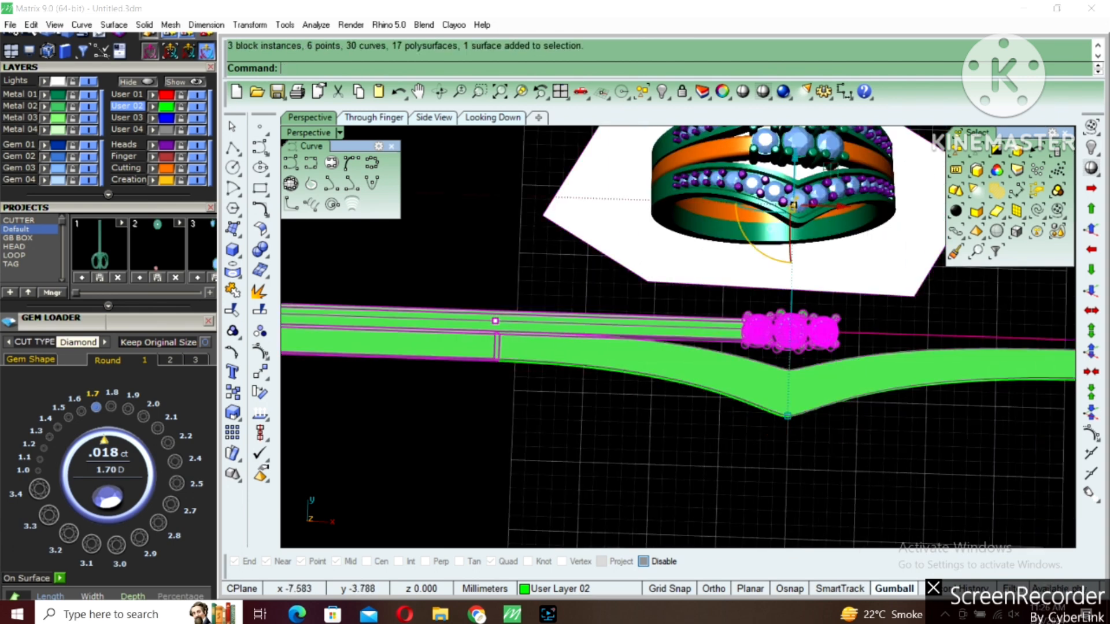
text(l)
key(Return)
shift+right_drag(765, 399, 706, 359)
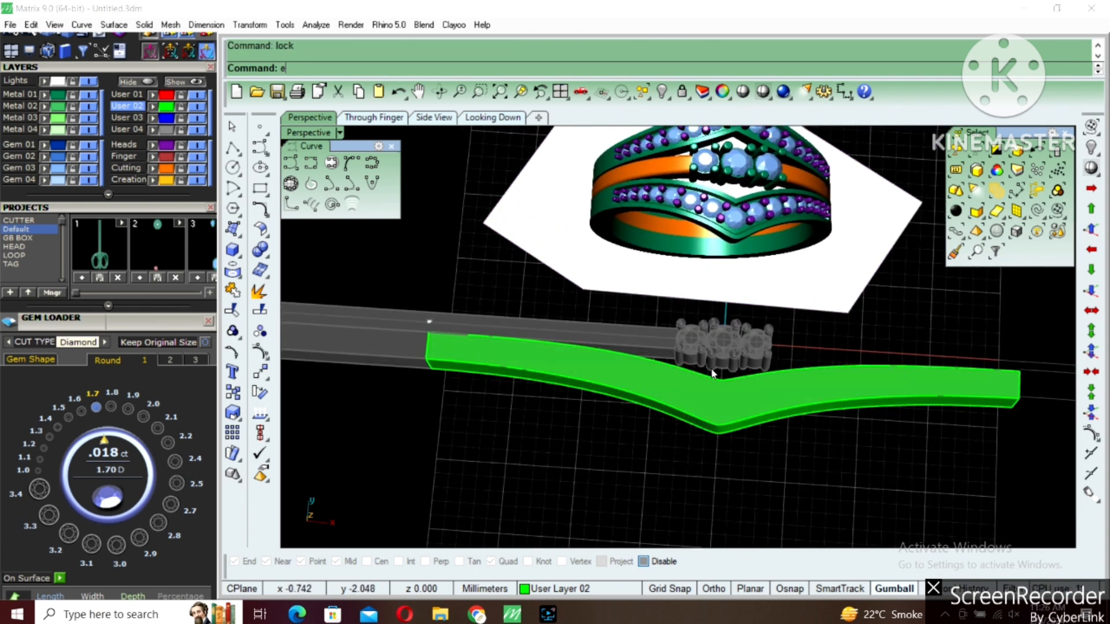
Extract the top face of the V-shaped solid with copying turned off
text(e)
key(Return)
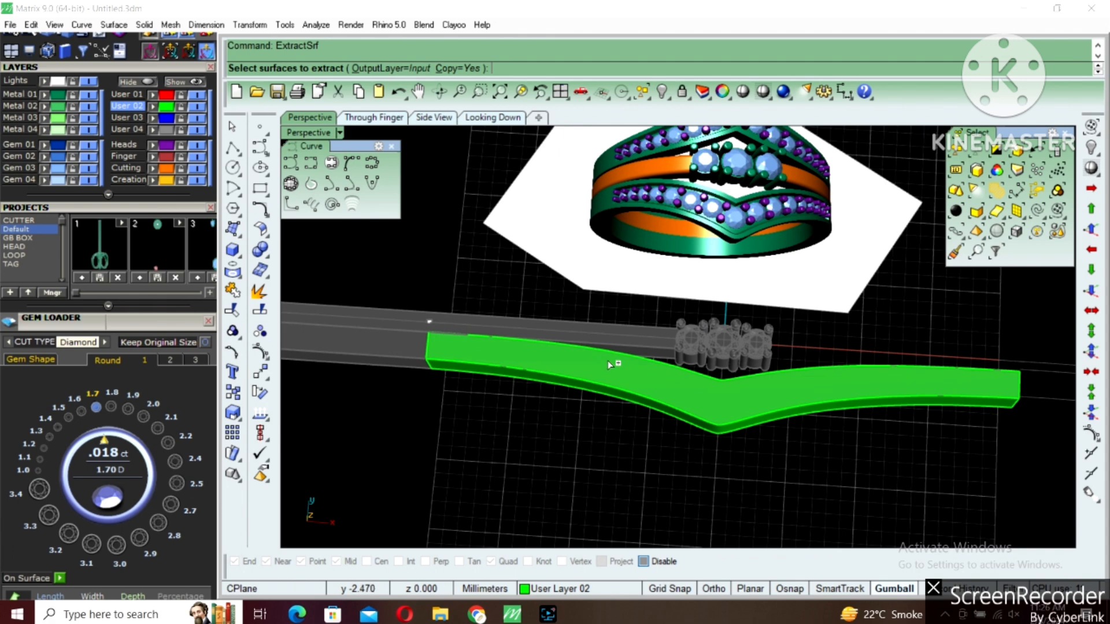
click(457, 68)
click(741, 404)
key(Return)
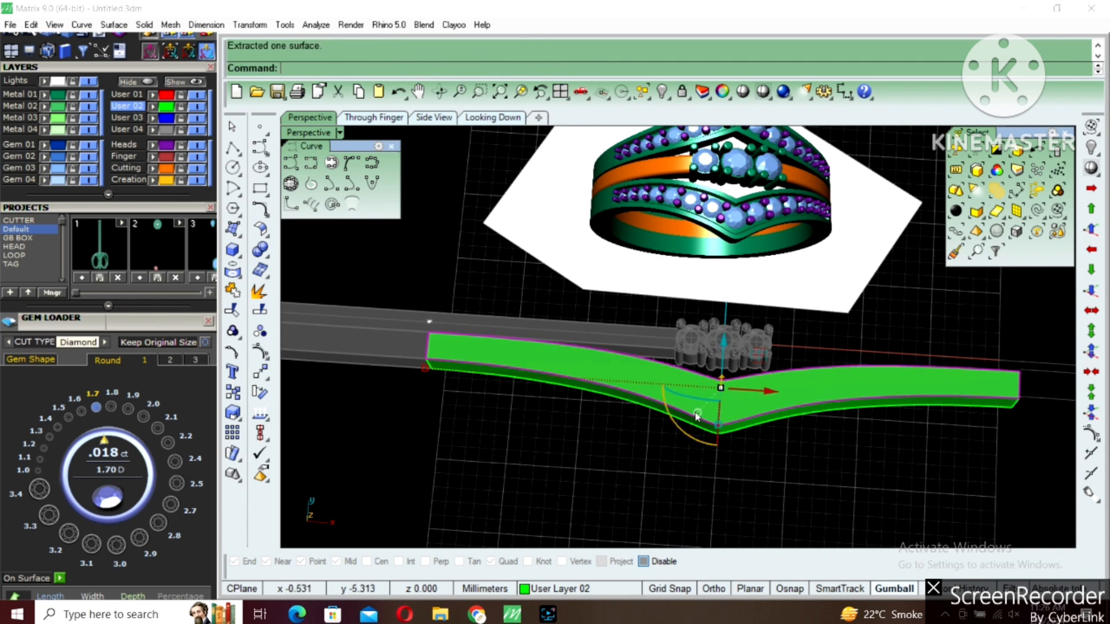
Lock the rest of the V-shaped solid, leaving only the extracted top face editable
text(i)
key(Return)
text(l)
key(Return)
Duplicate the border of the V-shaped top face as a curve
click(737, 403)
shift+right_drag(738, 401, 691, 411)
text(D)
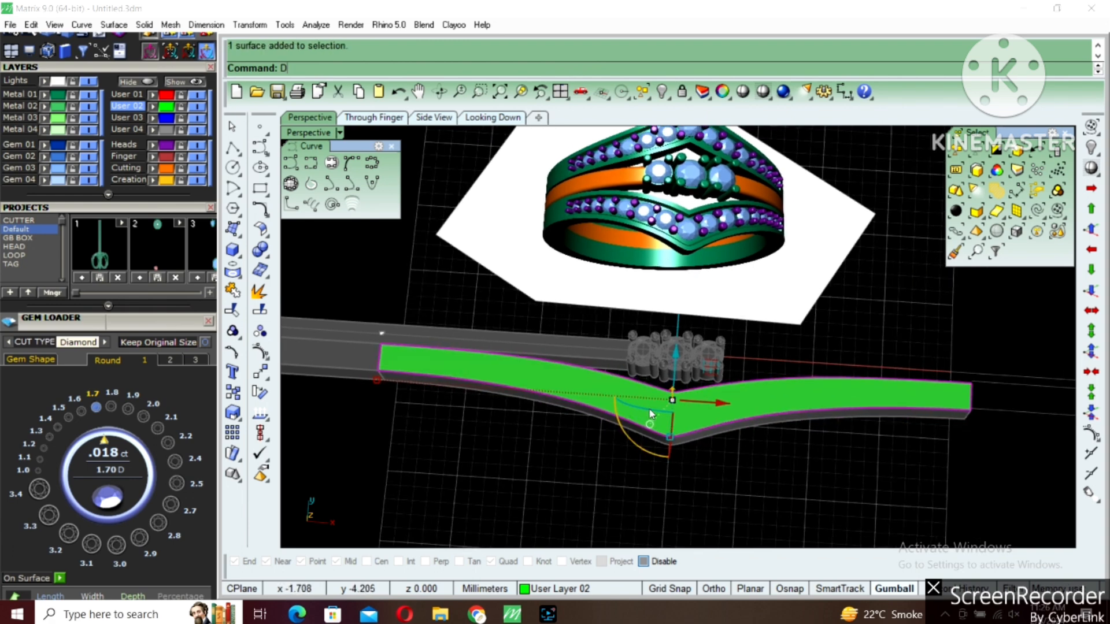
text(upBorder)
key(Return)
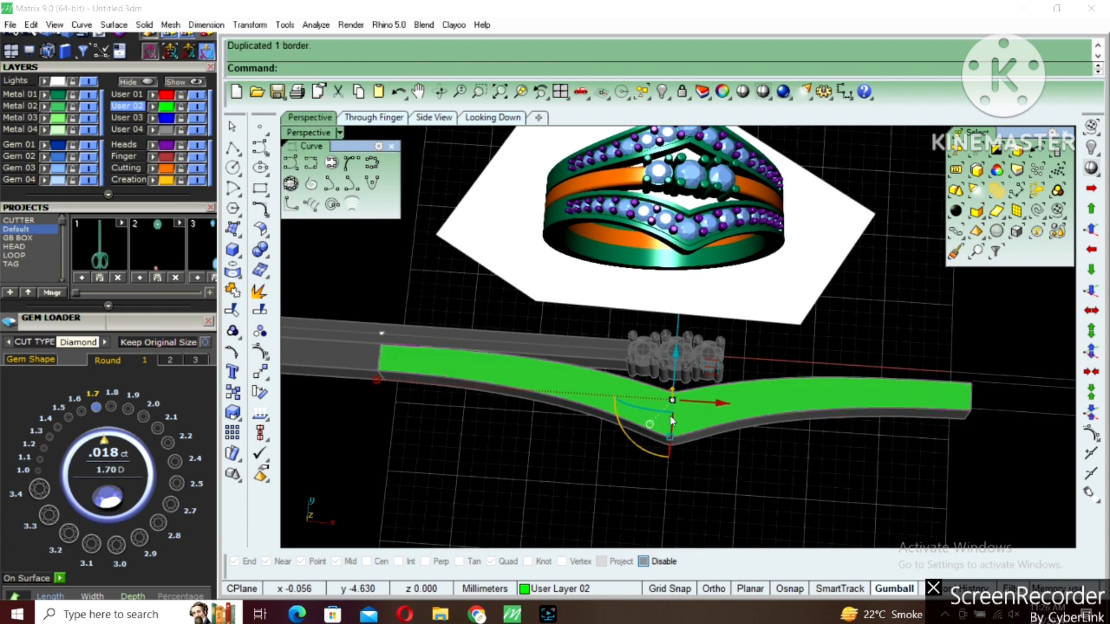
Offset the duplicated border inward by 0.4 mm, and offset it inward once more by a slightly larger distance
scroll(678, 426, up, 2)
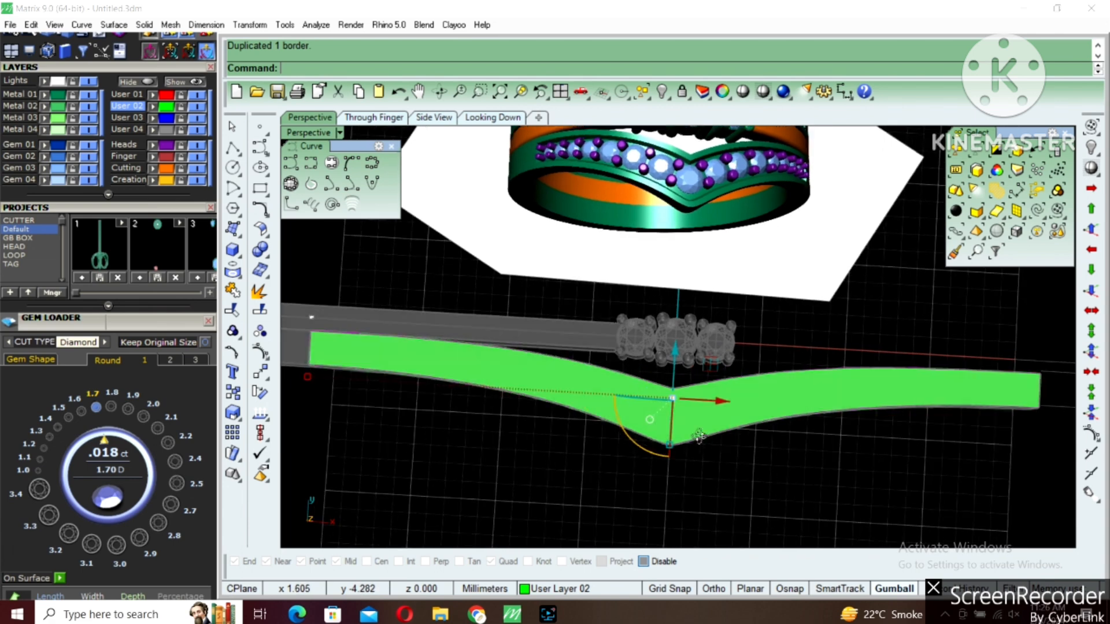
click(264, 213)
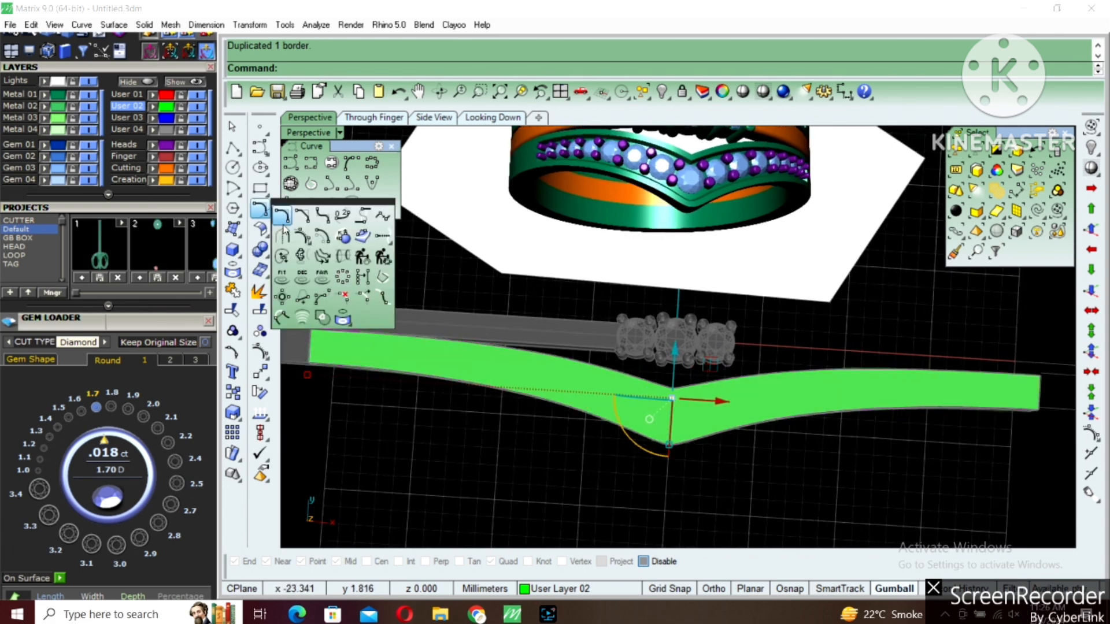
click(343, 237)
scroll(682, 402, up, 2)
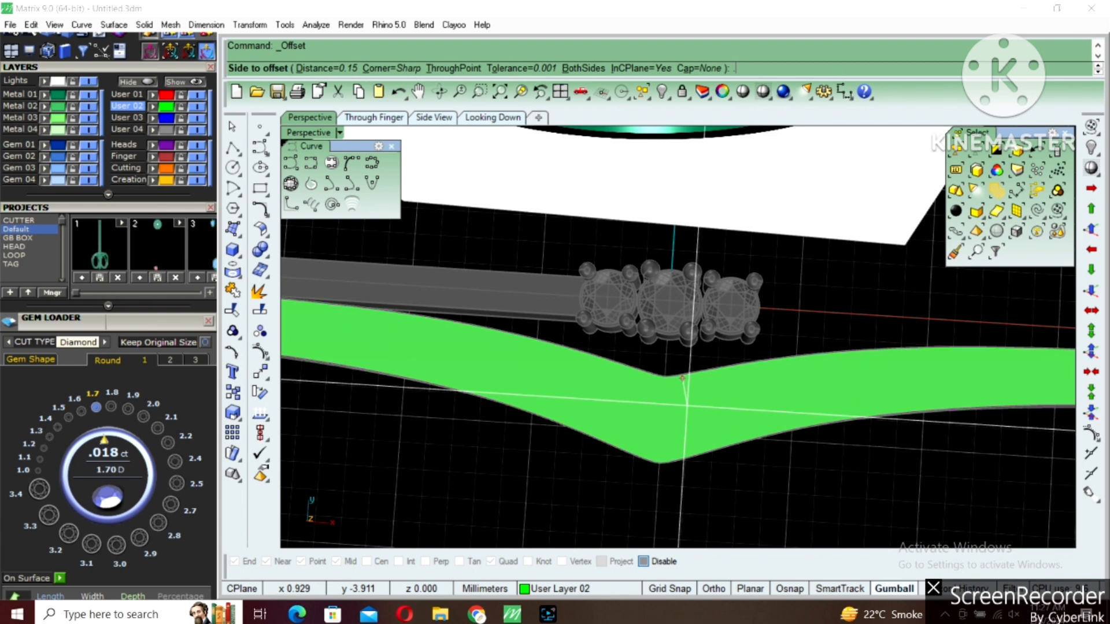
click(690, 410)
key(Return)
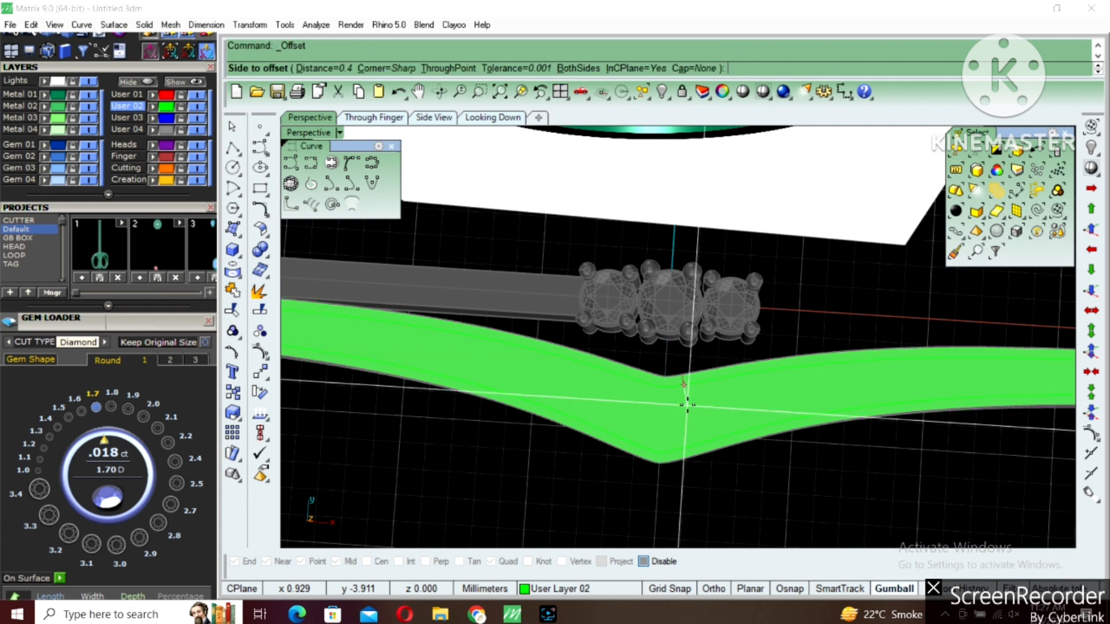
key(Return)
click(687, 408)
key(Escape)
Split the V-shaped top face with the two inward offset curves
click(713, 407)
key(ctrl+shift+s)
click(714, 384)
click(714, 380)
key(Return)
Delete the thin strip of surface between the two offset curves
scroll(688, 391, up, 6)
scroll(685, 388, up, 4)
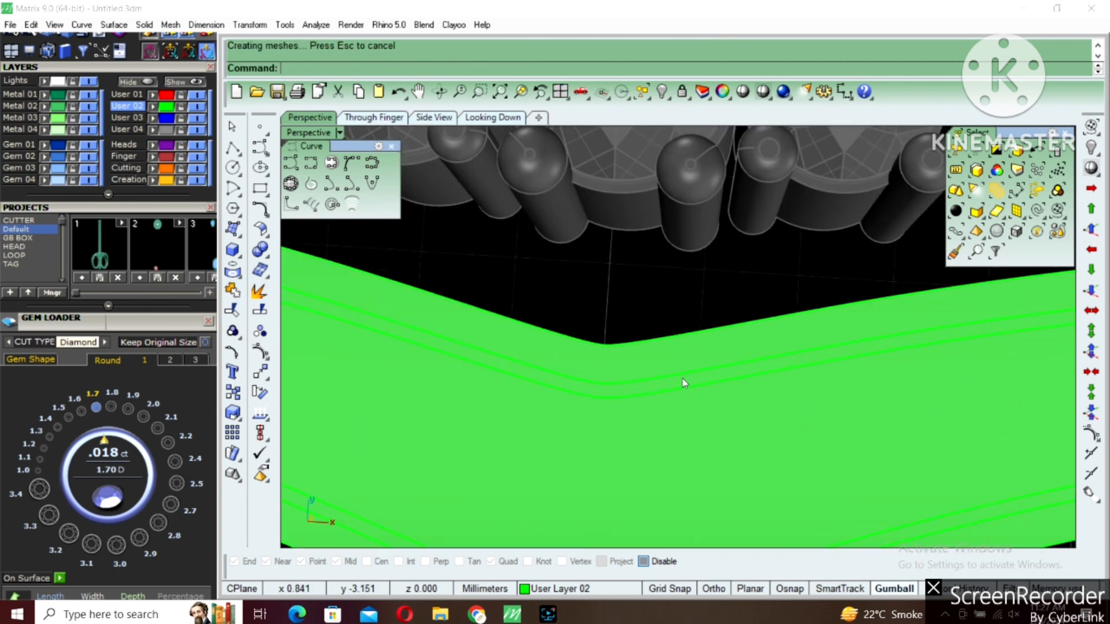
click(683, 382)
key(Delete)
Lower the inner face of the V-shaped band and its boundary curve below the outer rim
click(685, 393)
click(729, 426)
scroll(698, 416, down, 3)
scroll(793, 453, down, 4)
right_drag(793, 452, 1076, 351)
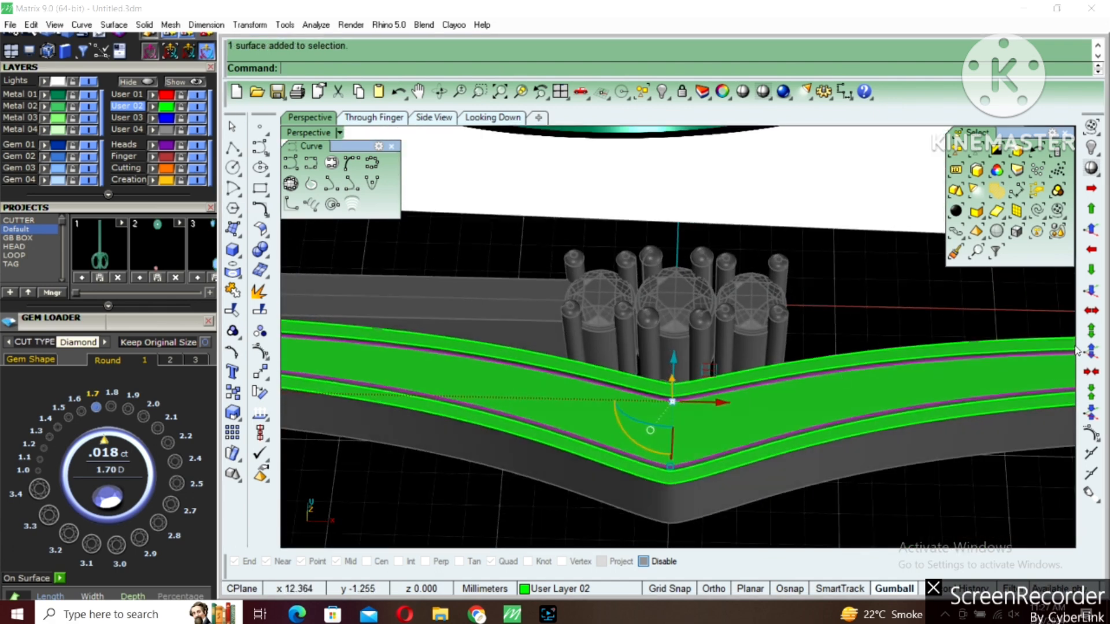
right_drag(812, 368, 786, 394)
right_drag(890, 365, 817, 301)
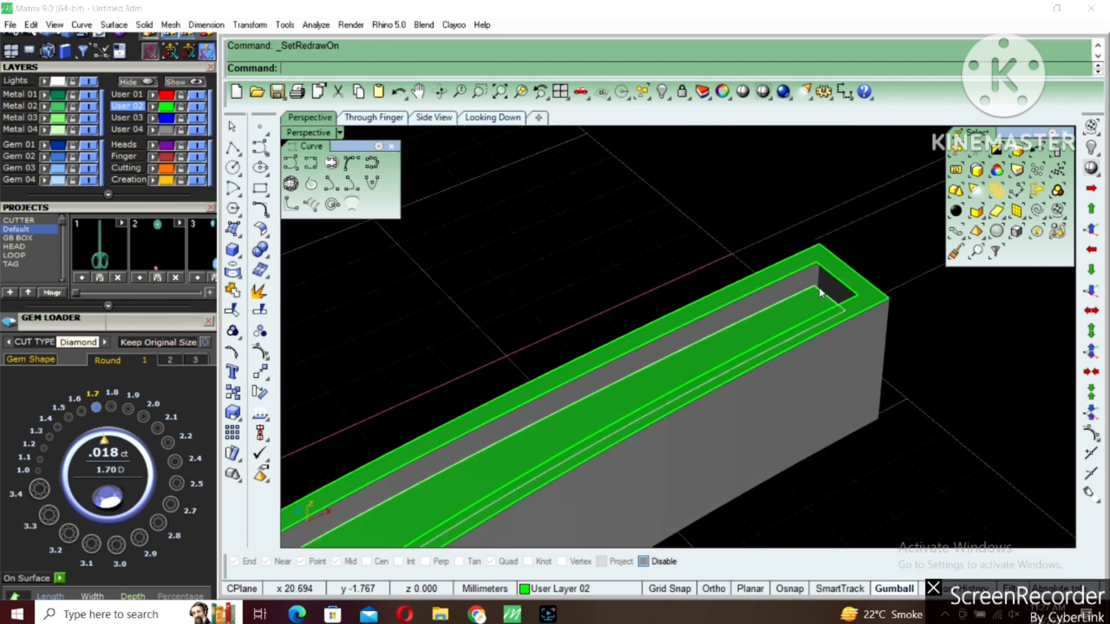
Draw a line from the recessed face's end corner up to the matching inner corner of the rim
click(820, 292)
click(831, 281)
click(835, 280)
click(834, 279)
click(233, 146)
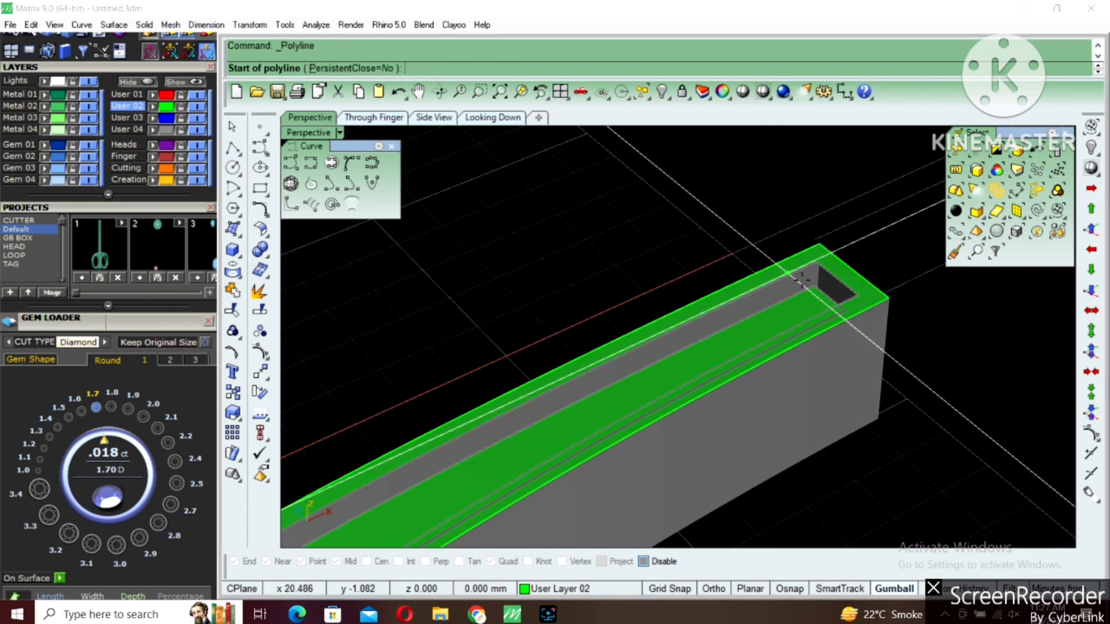
scroll(816, 295, up, 5)
click(814, 274)
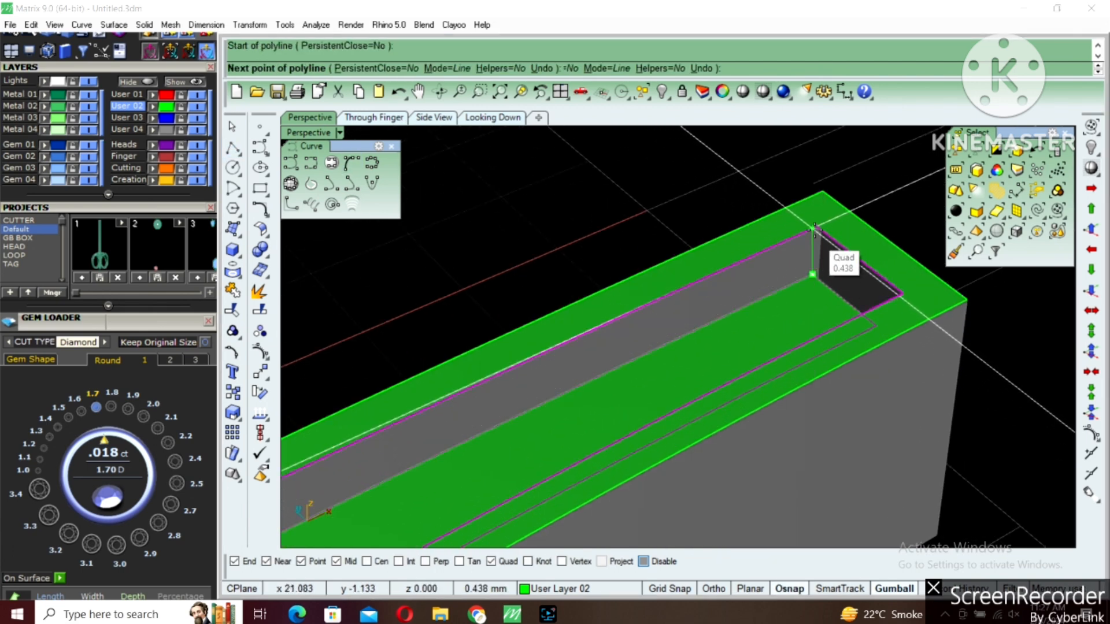
click(816, 224)
key(Return)
scroll(814, 246, down, 2)
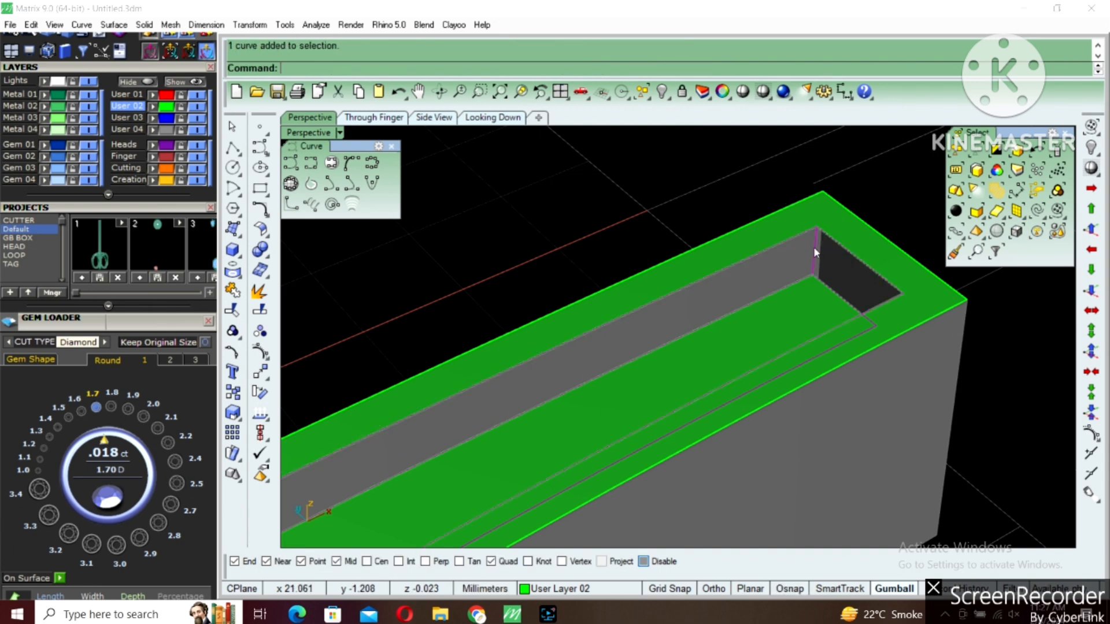
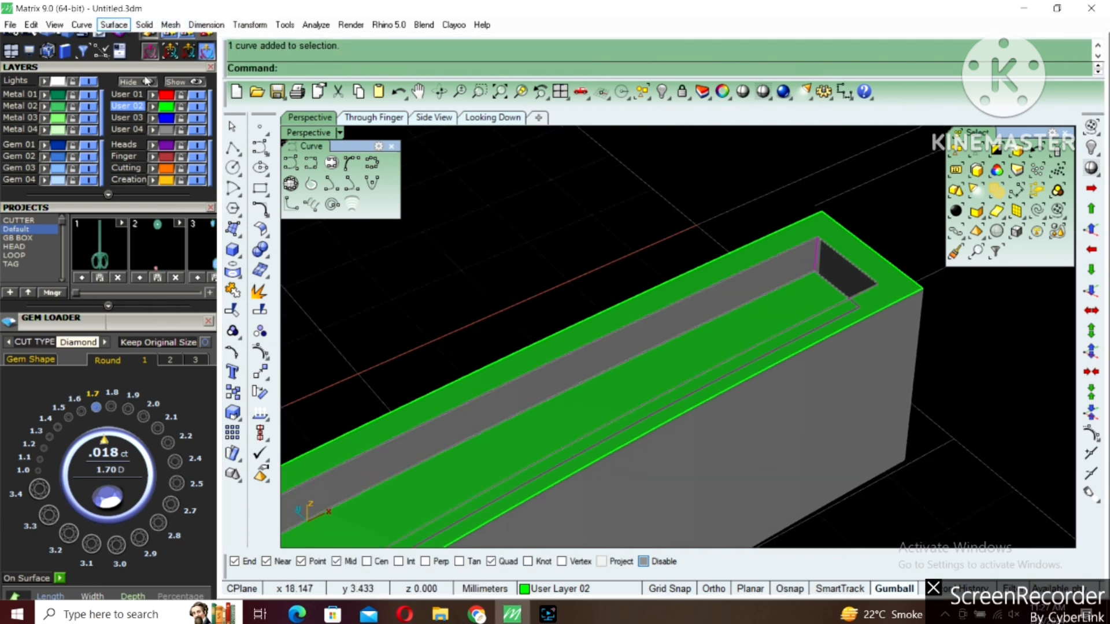
Build the channel walls with a two-rail sweep of the corner line along the rim and recess boundary curves, and delete the leftover construction geometry
click(113, 25)
mouse_move(198, 71)
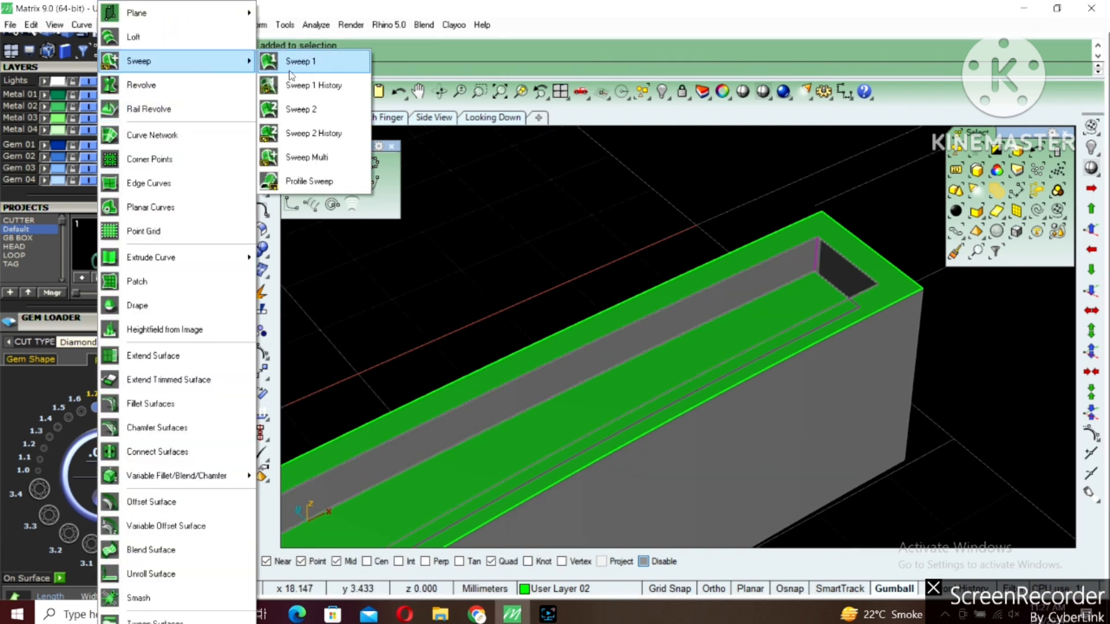
click(306, 109)
key(Return)
right_drag(822, 316, 721, 429)
key(Delete)
Join the V-shaped band's three surfaces into a single polysurface
drag(852, 382, 352, 485)
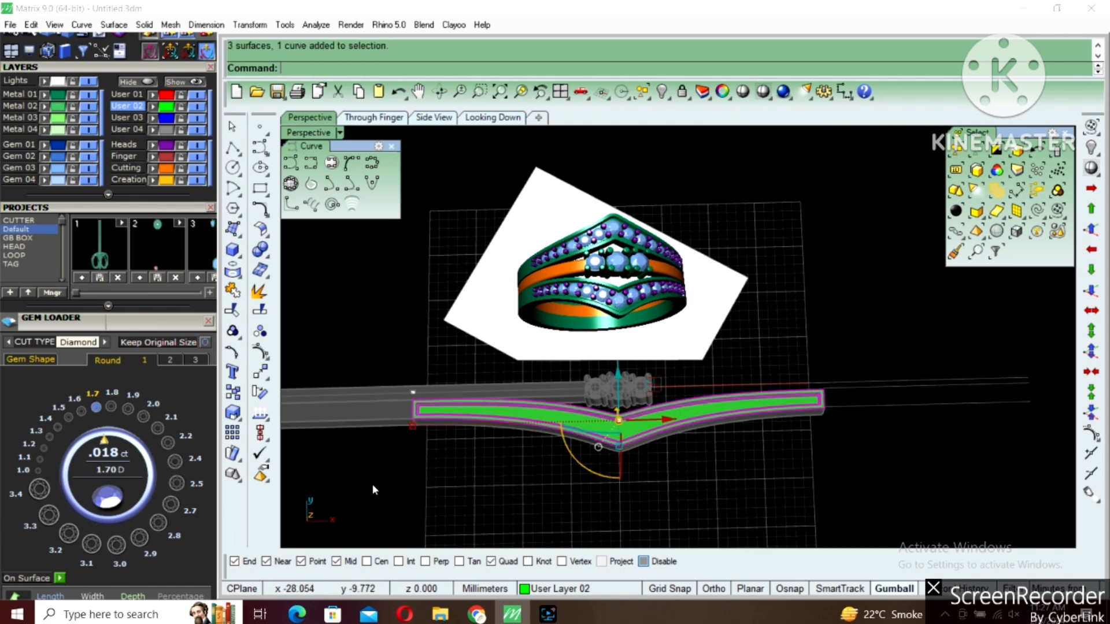
key(Return)
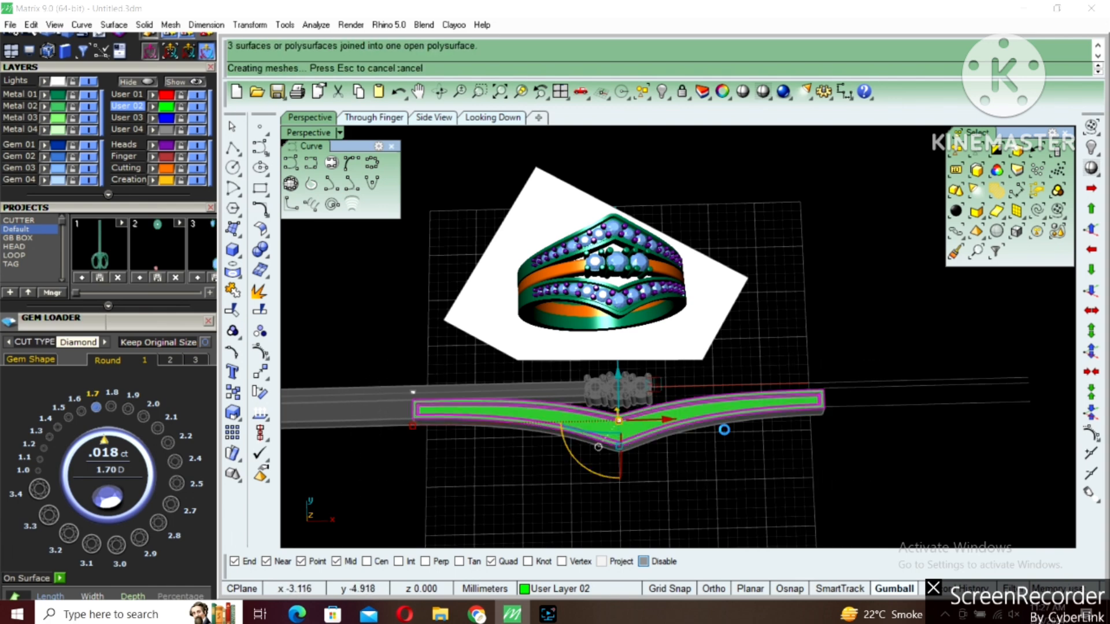
scroll(768, 411, up, 4)
key(Escape)
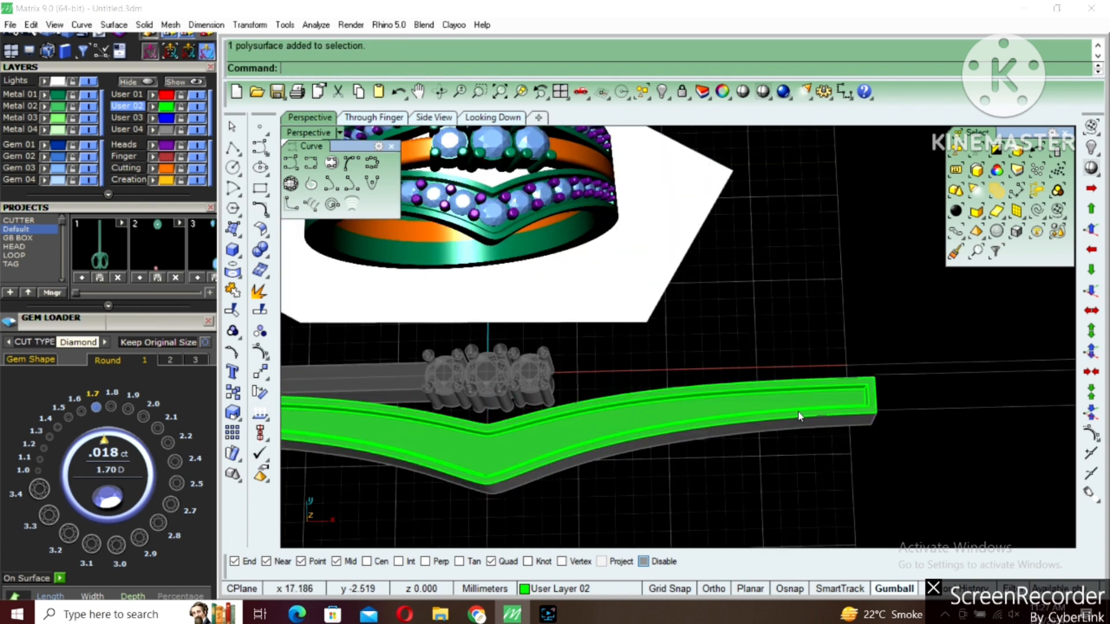
Unlock the other parts and assign the V-shaped band with its straight extension to the Metal 01 layer
key(Return)
scroll(791, 431, up, 2)
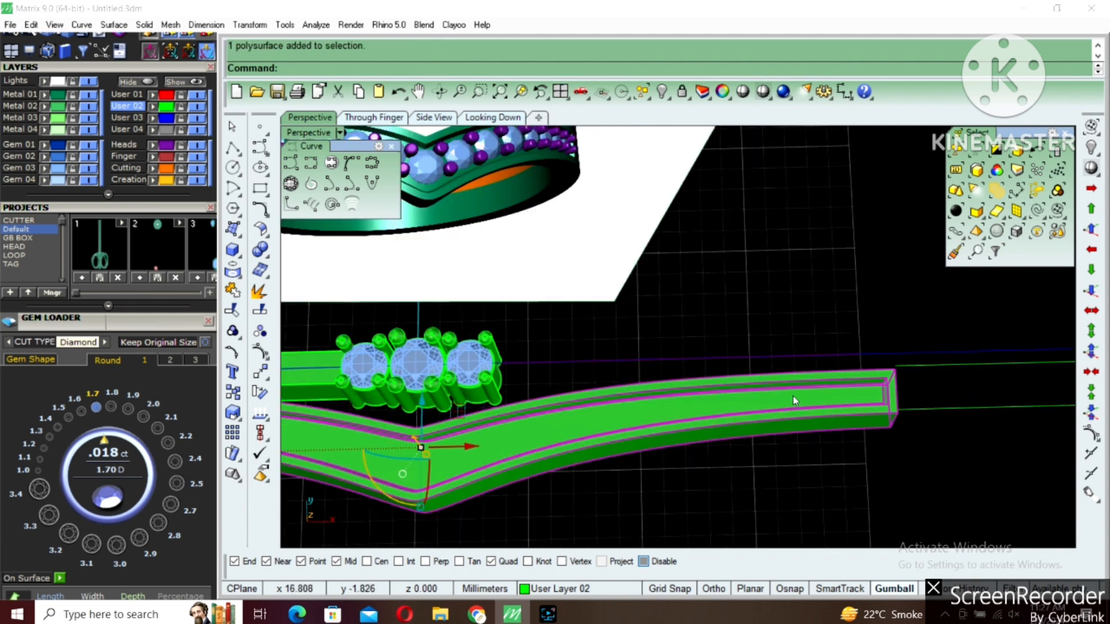
key(Return)
scroll(856, 428, down, 8)
scroll(471, 427, up, 4)
click(436, 416)
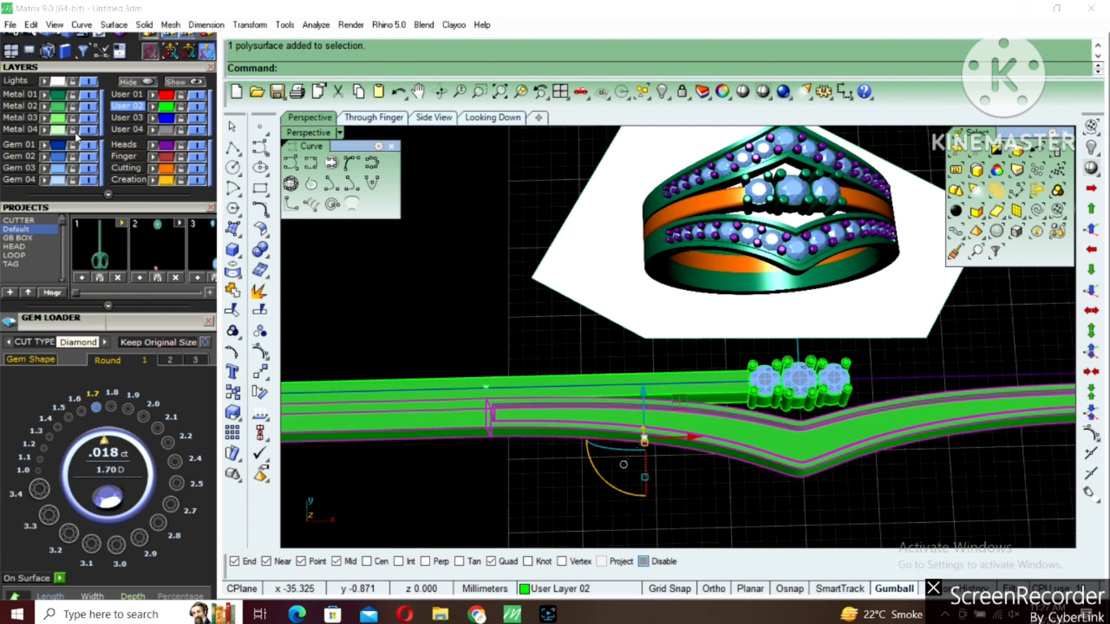
click(45, 95)
scroll(702, 408, down, 6)
scroll(670, 417, up, 10)
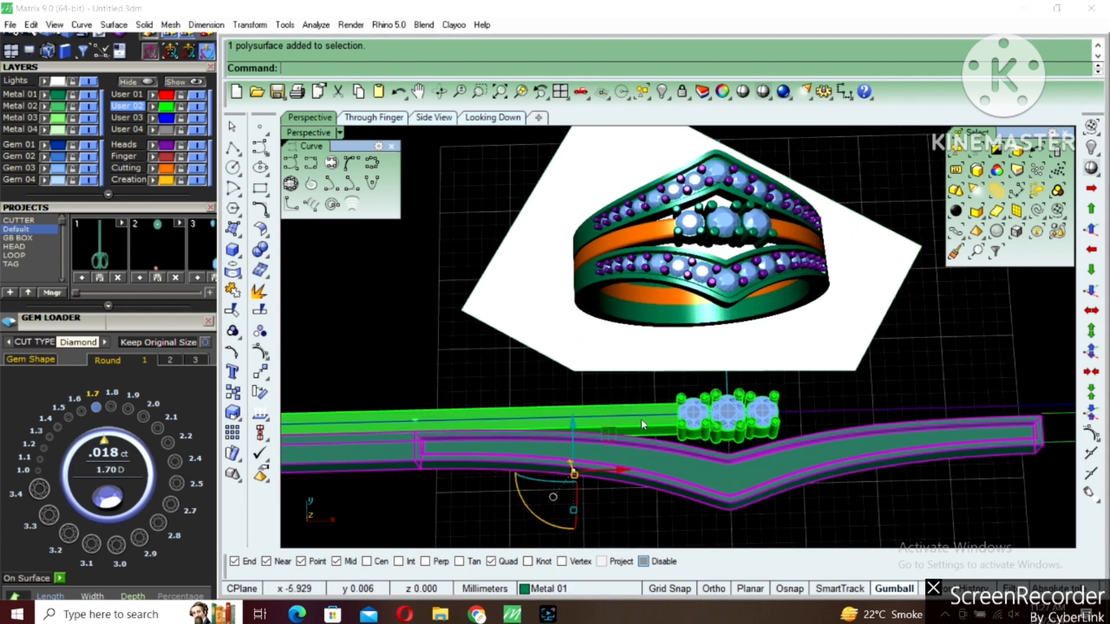
Assign the straight band beside the three-stone setting to the orange Creation Curves layer
key(Escape)
click(651, 426)
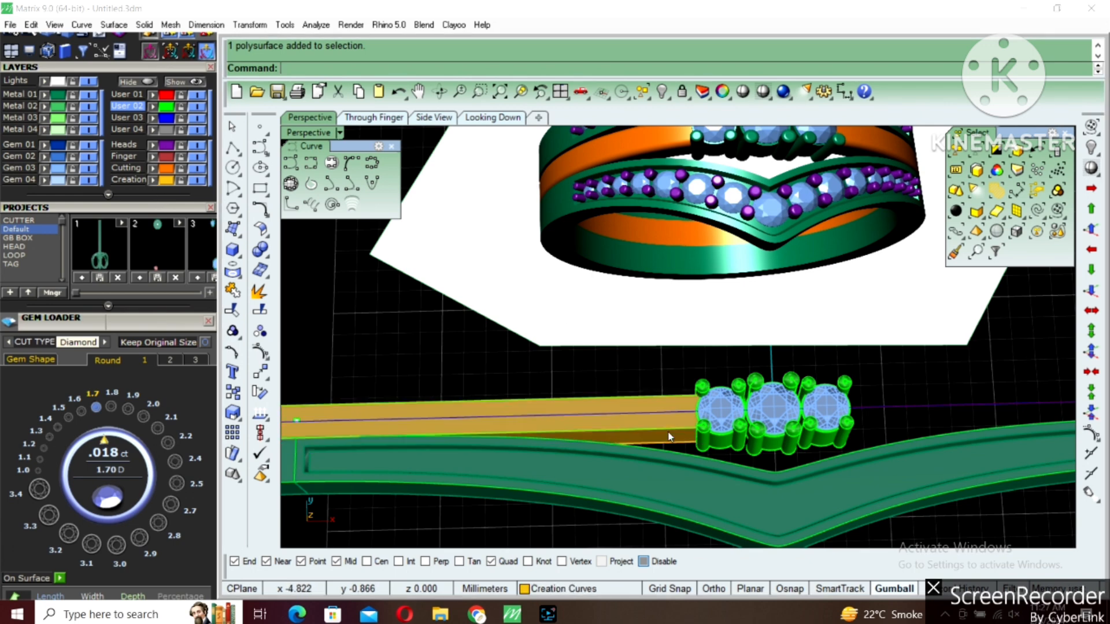
scroll(667, 434, up, 4)
key(Escape)
right_drag(665, 433, 660, 460)
Show only the two hidden ring-size circles again in the model
scroll(661, 463, down, 9)
text(ss)
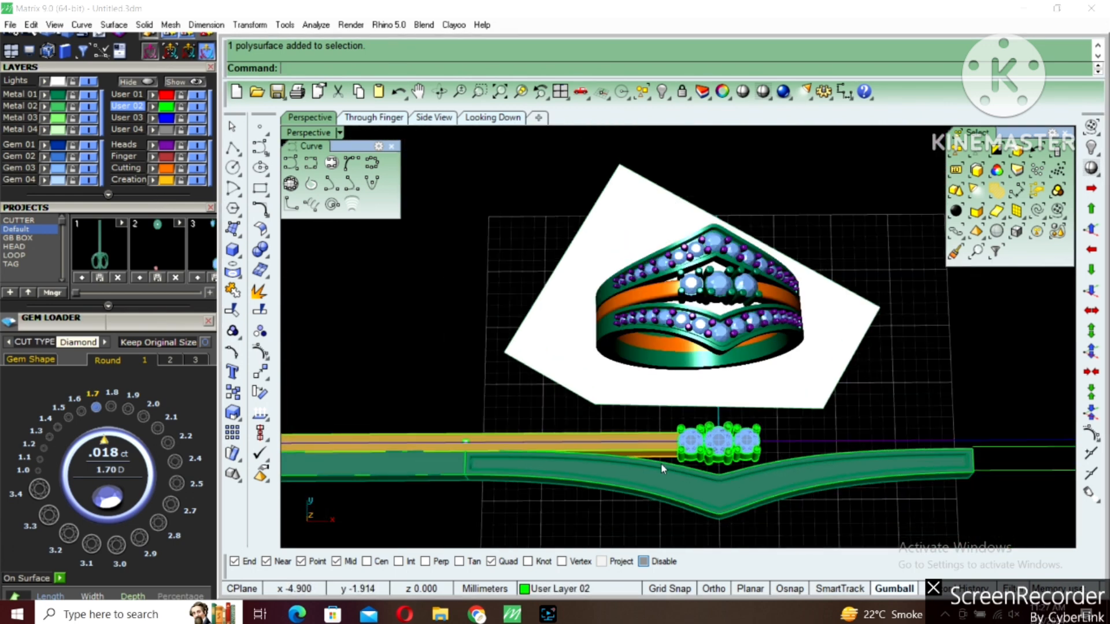
key(Return)
click(757, 369)
right_click(739, 387)
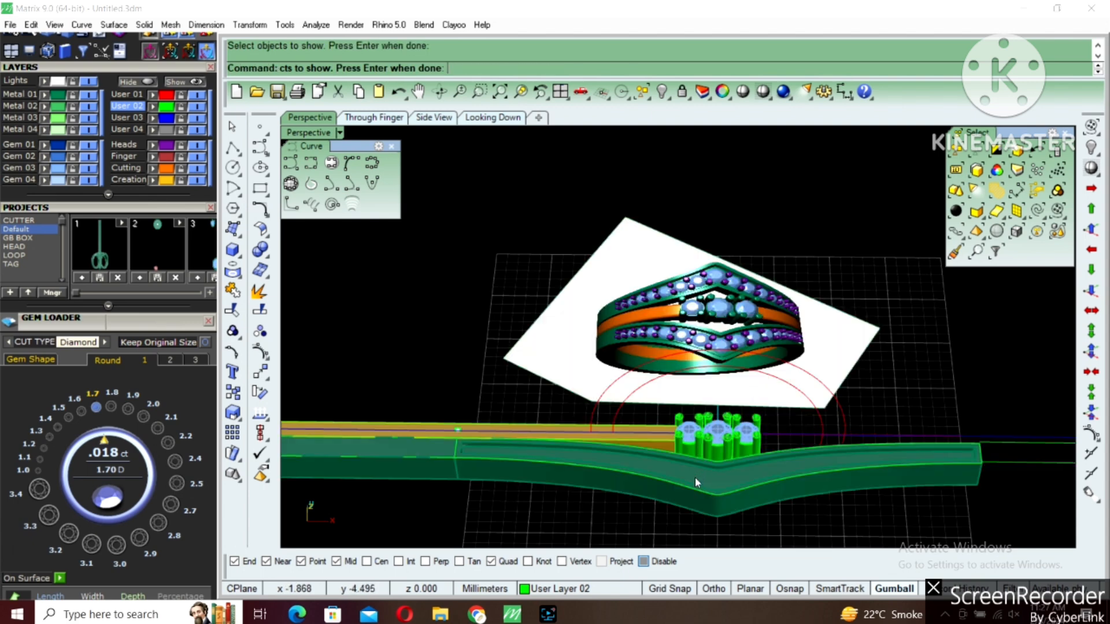
Flow the V-shaped band from the straight base line around the outer ring circle, with Copy and Stretch on
scroll(696, 479, up, 5)
click(668, 509)
shift+right_drag(325, 451, 600, 441)
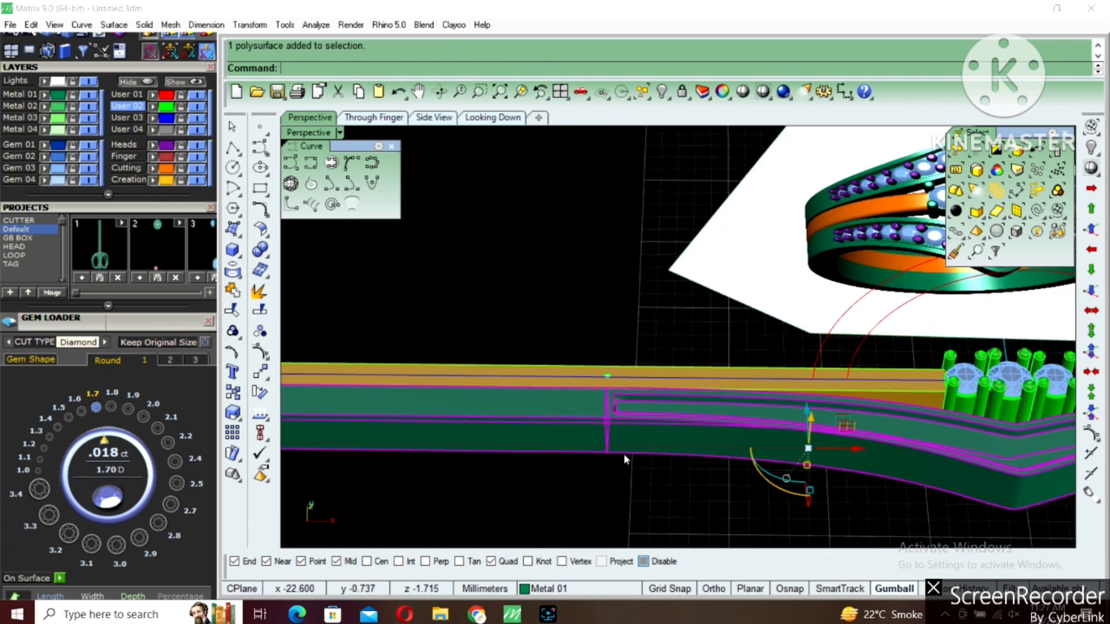
scroll(601, 444, down, 5)
text(flow)
key(Return)
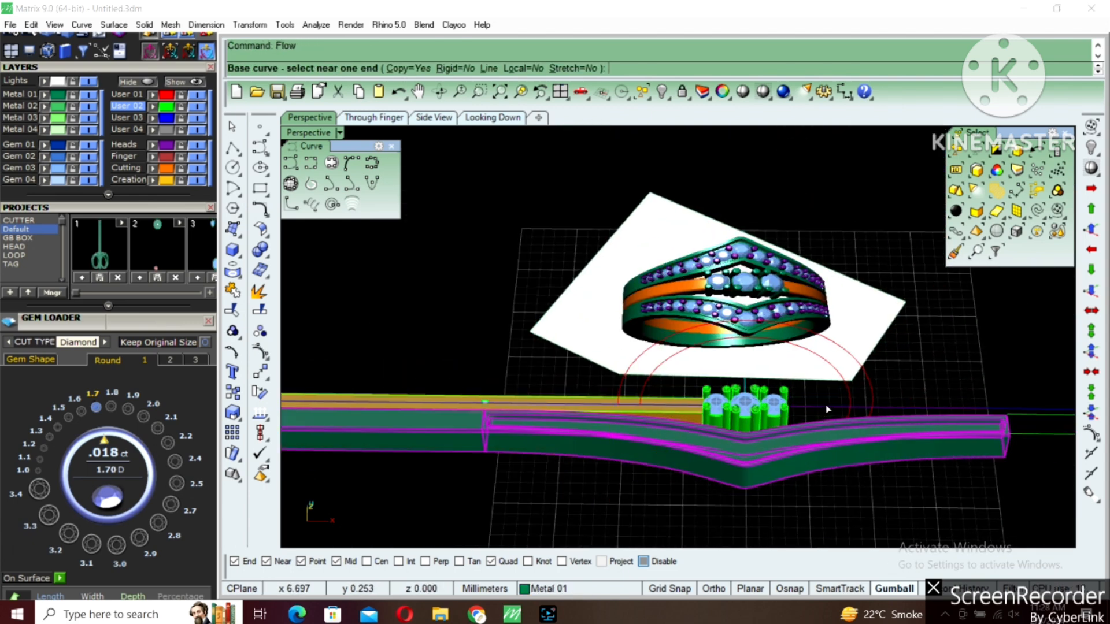
click(250, 24)
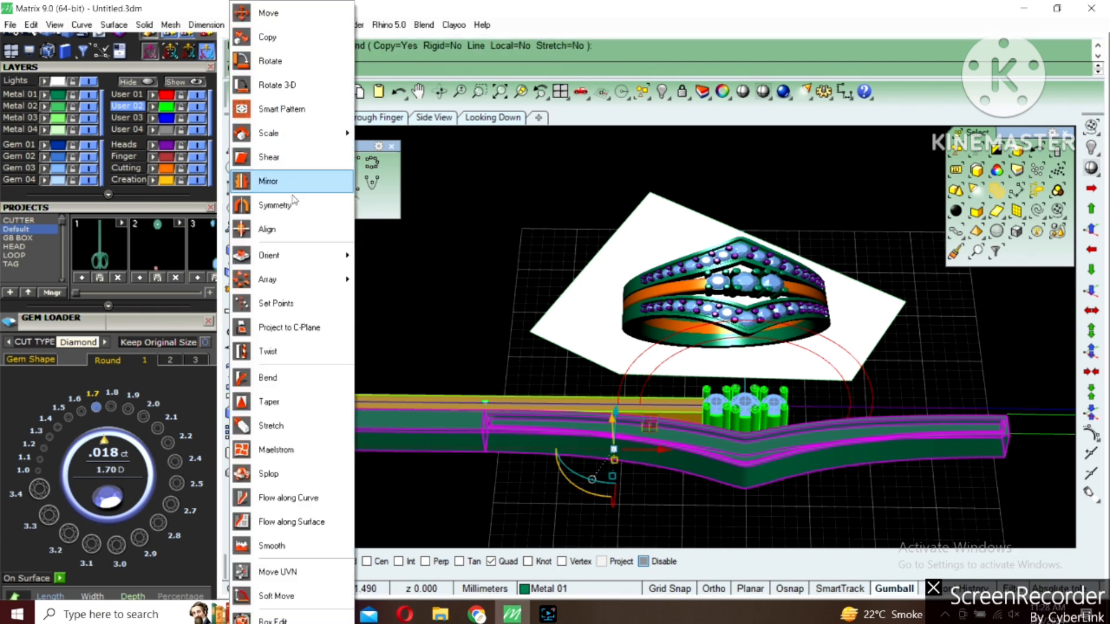
click(292, 498)
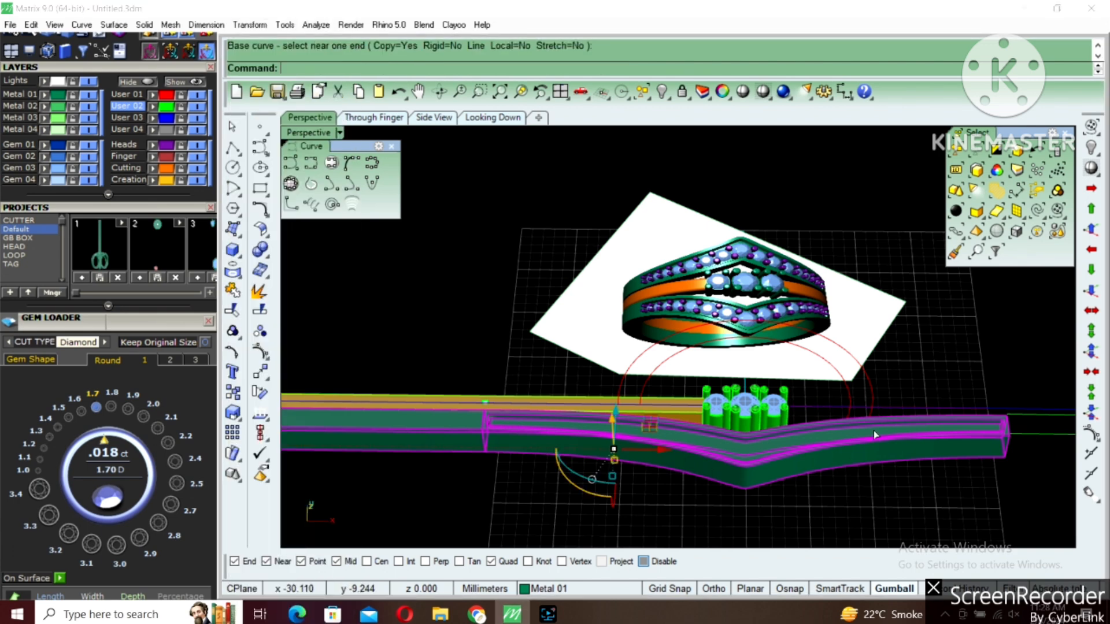
scroll(826, 401, up, 3)
click(826, 400)
click(866, 377)
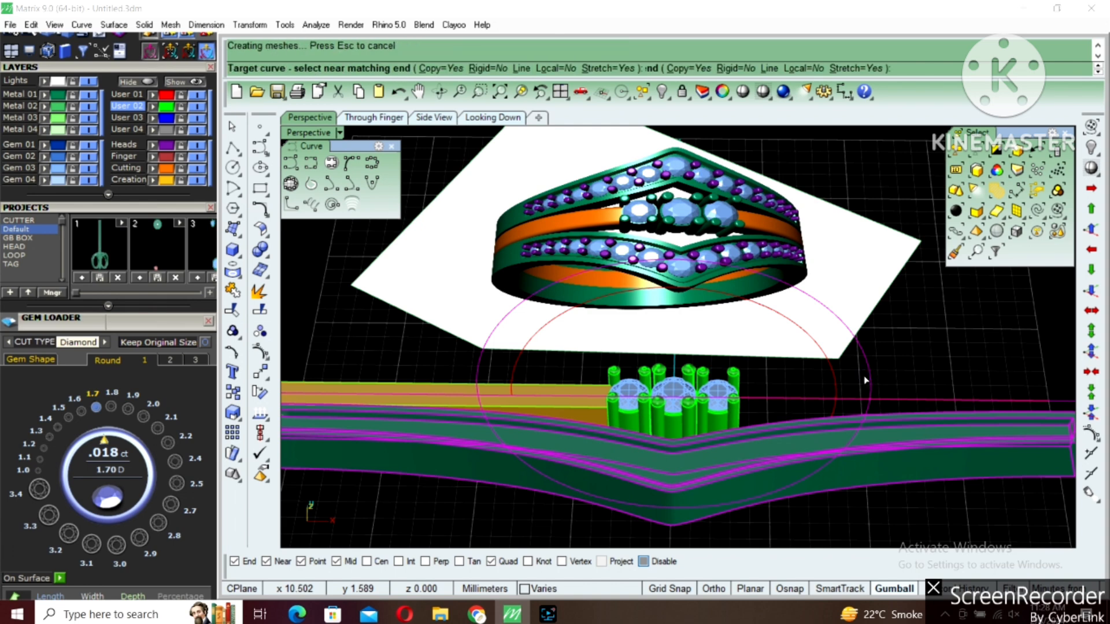
Flow the orange band from the straight base line around the outer ring circle
scroll(601, 421, up, 3)
click(591, 414)
key(Return)
click(865, 391)
scroll(879, 401, down, 2)
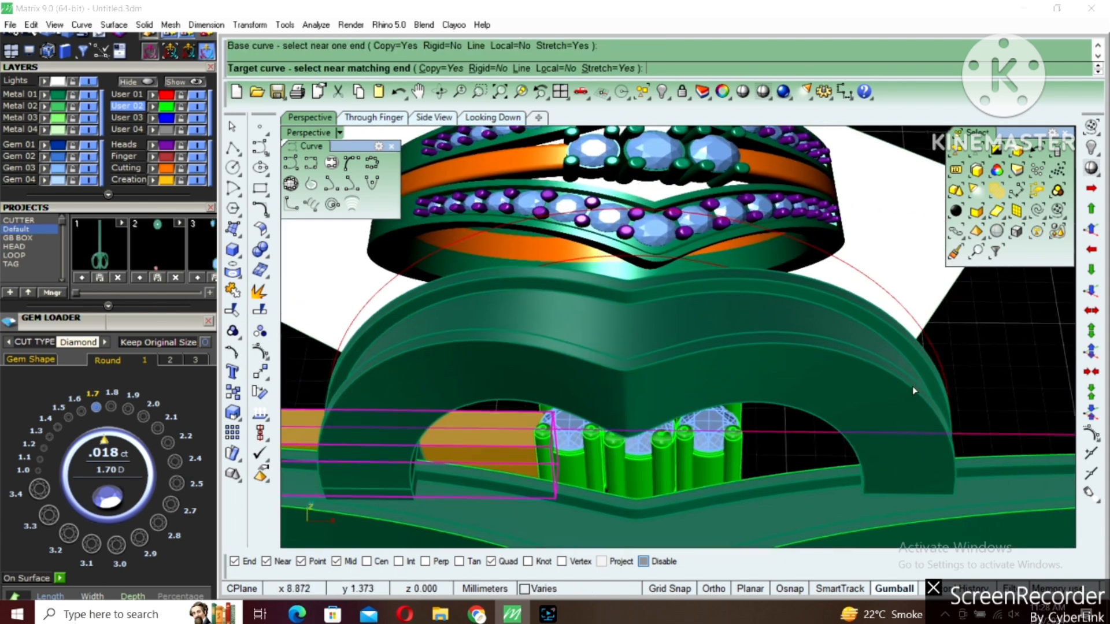
click(933, 347)
scroll(874, 351, down, 4)
right_drag(851, 378, 801, 370)
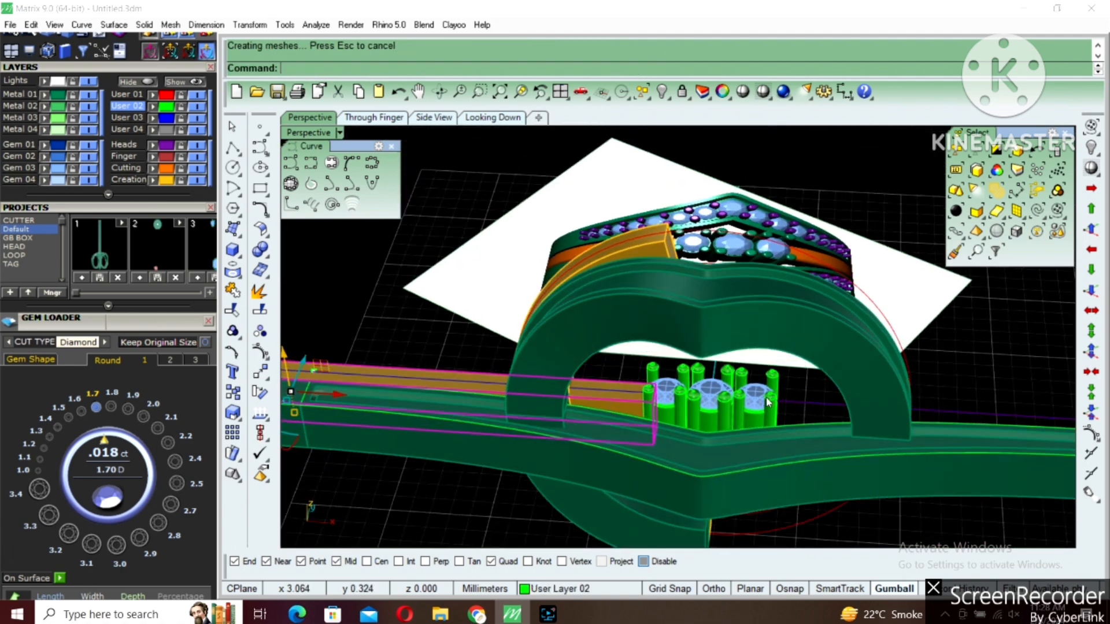
Hide the original flat bands and the two remaining straight guide curves beside the ring
click(767, 396)
scroll(752, 389, down, 3)
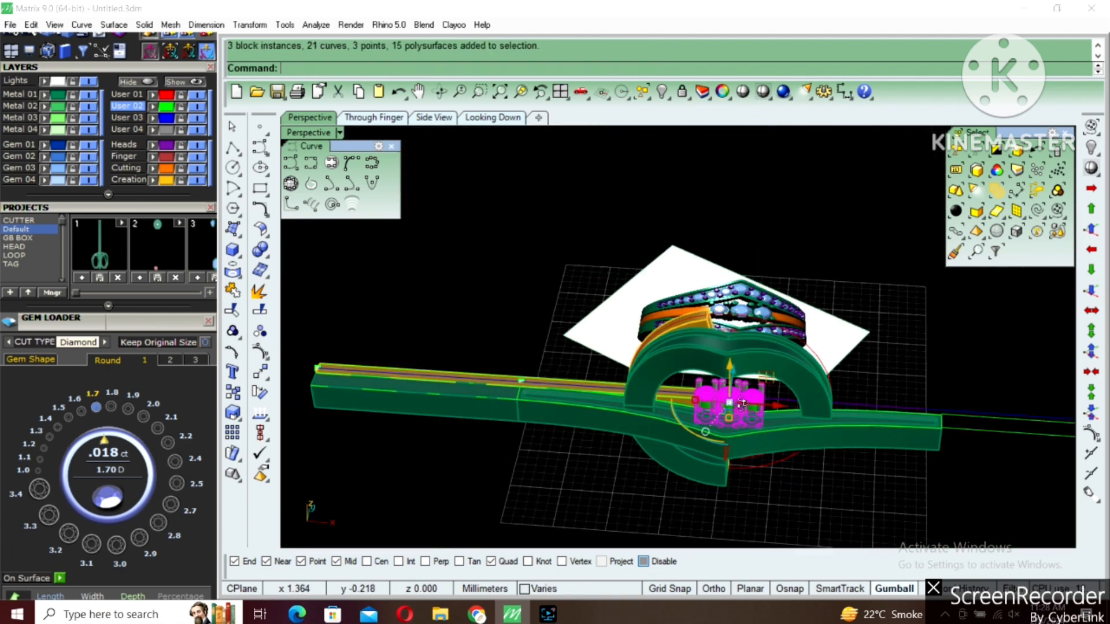
drag(552, 281, 325, 458)
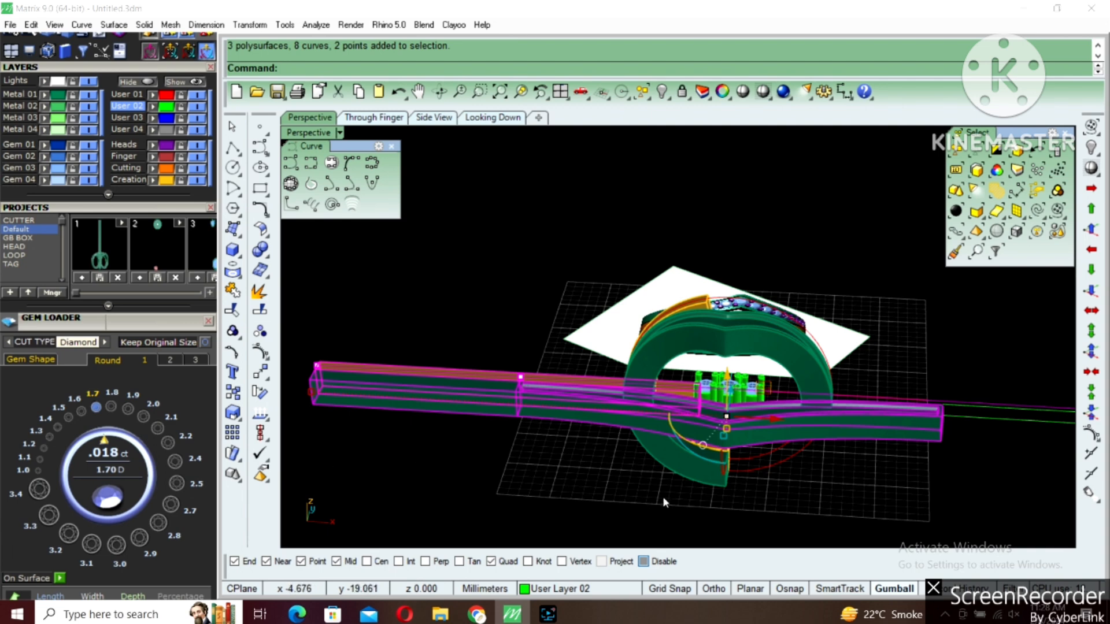
key(ctrl+h)
shift+right_drag(817, 350, 735, 346)
drag(803, 346, 1089, 504)
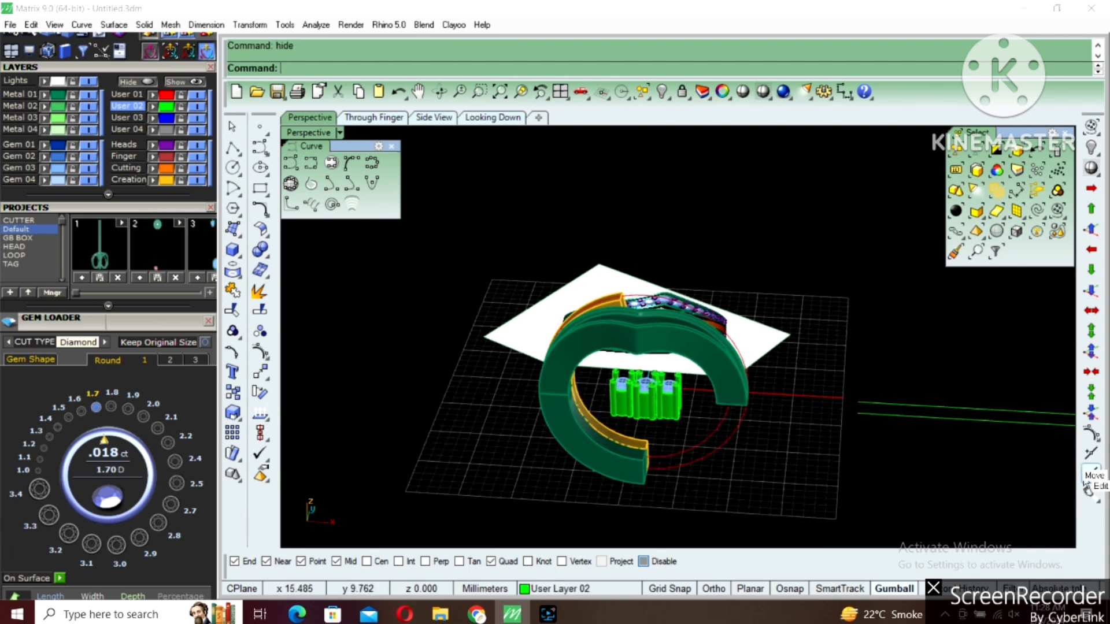
shift+right_drag(1069, 398, 872, 397)
drag(614, 460, 615, 460)
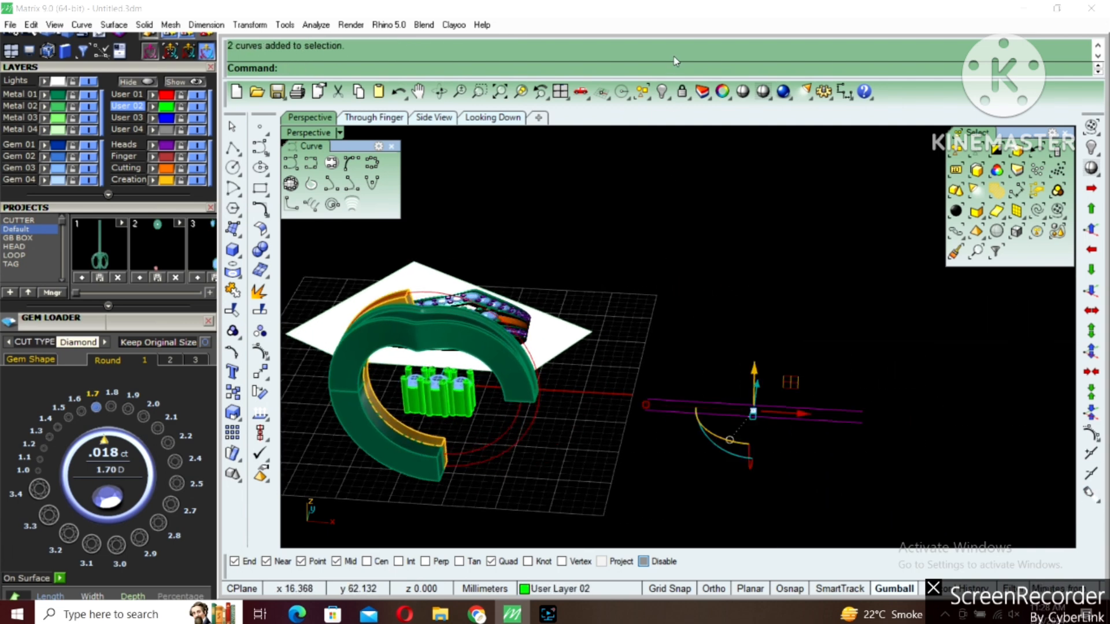
click(662, 92)
Extrude the inner ring circle to both sides as a solid cylinder passing through the bands
shift+right_drag(444, 373, 574, 362)
click(624, 423)
right_drag(624, 423, 559, 454)
key(ctrl+e)
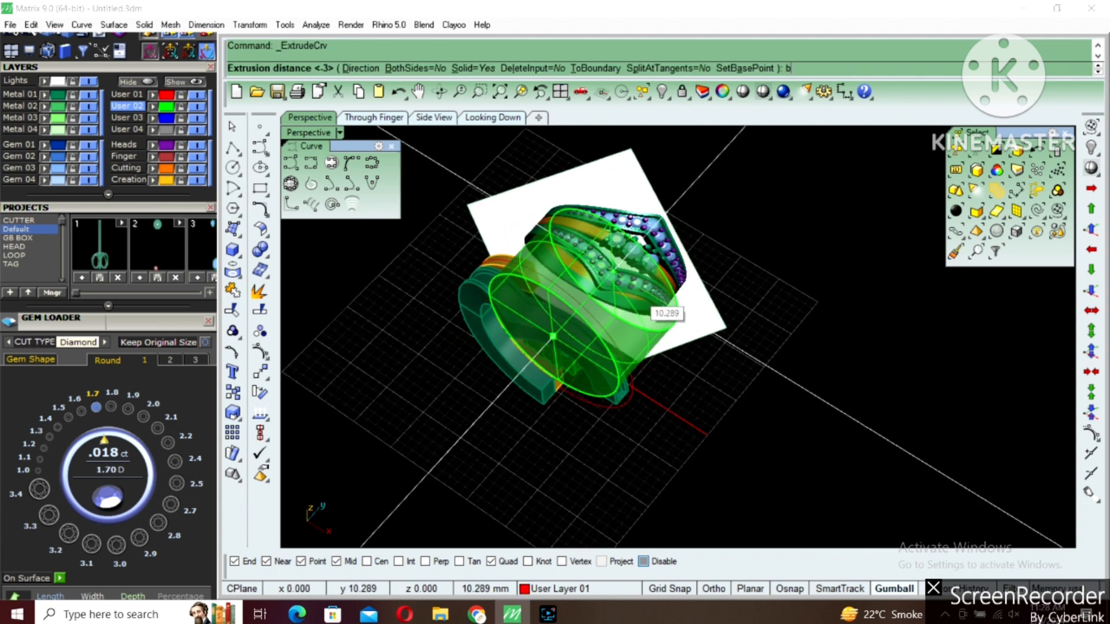
click(629, 305)
right_drag(630, 305, 598, 324)
key(Escape)
Subtract the finger-hole cylinder from the curved V-shaped band with a Boolean difference
scroll(572, 299, up, 7)
click(585, 276)
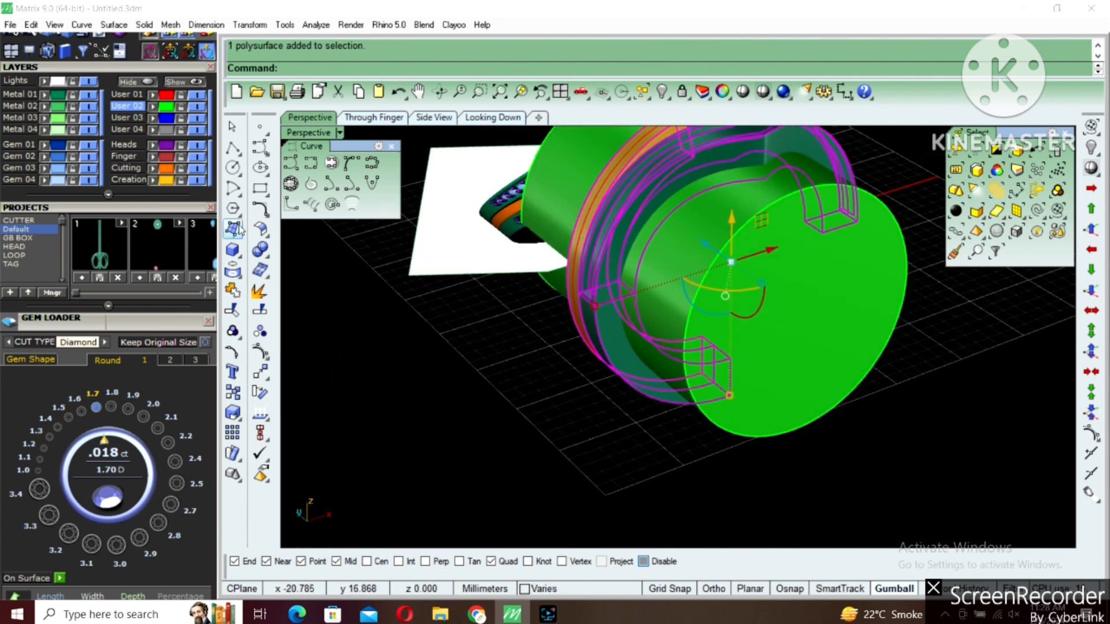
click(267, 259)
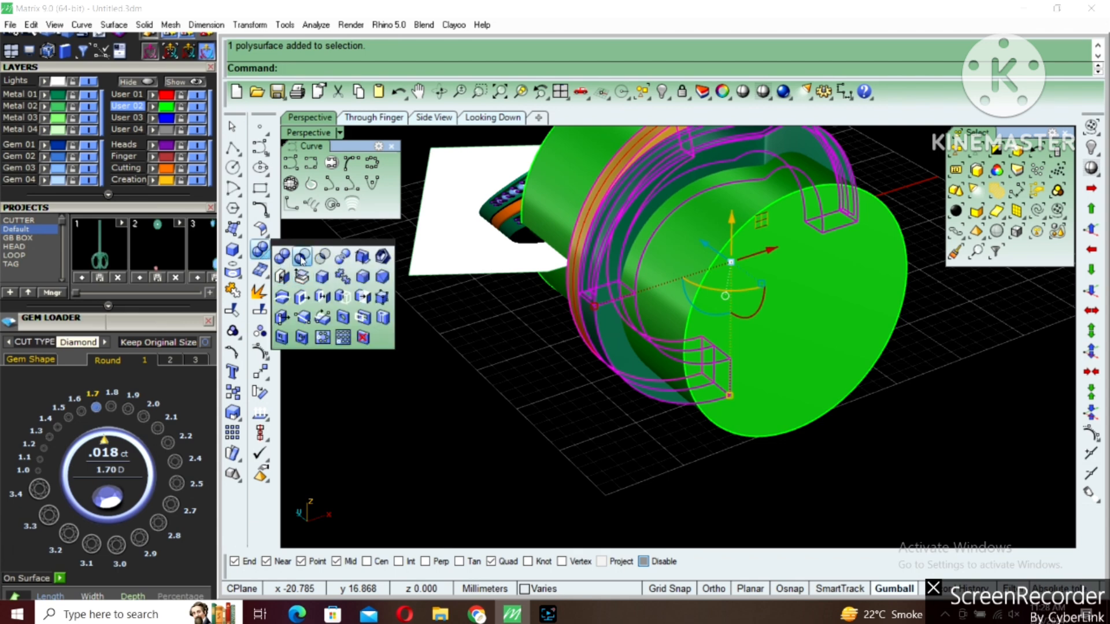
click(302, 258)
click(746, 320)
key(Return)
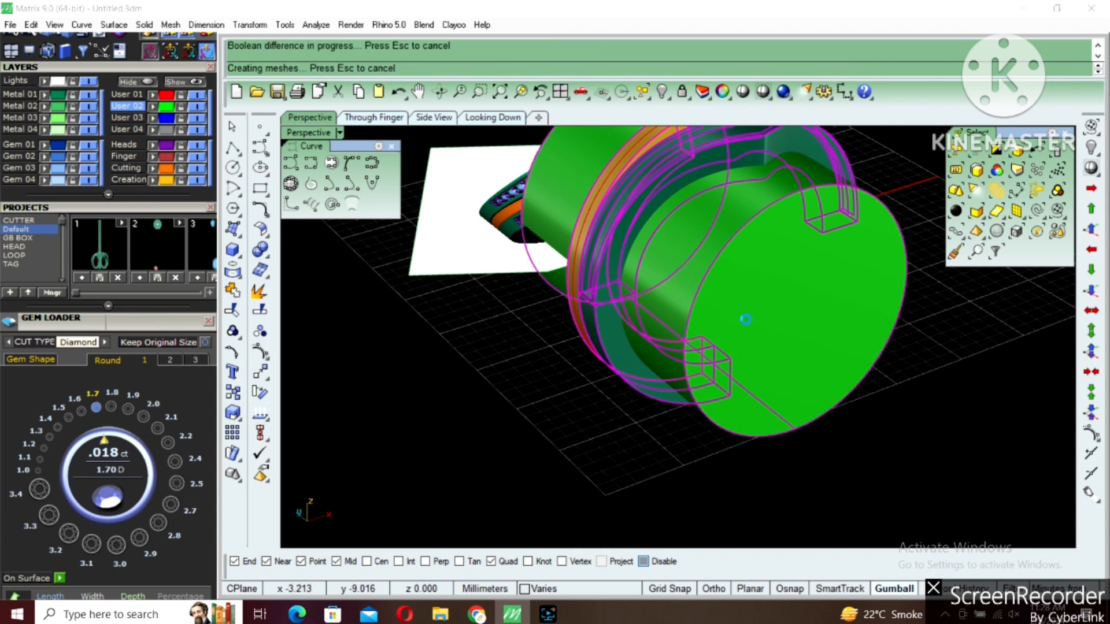
right_drag(747, 325, 650, 374)
Isolate the orange band, the three-stone setting and the two ring circles by hiding everything else
scroll(651, 272, up, 4)
click(651, 272)
right_drag(730, 277, 688, 349)
shift+click(704, 344)
right_drag(763, 362, 719, 326)
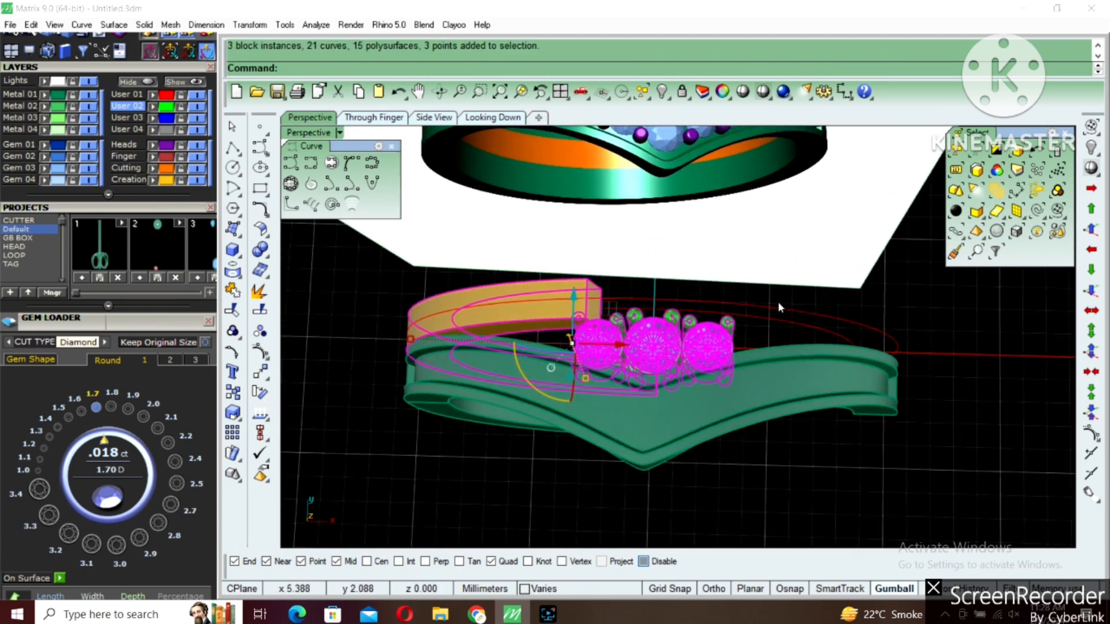
shift+drag(780, 302, 754, 327)
text(i)
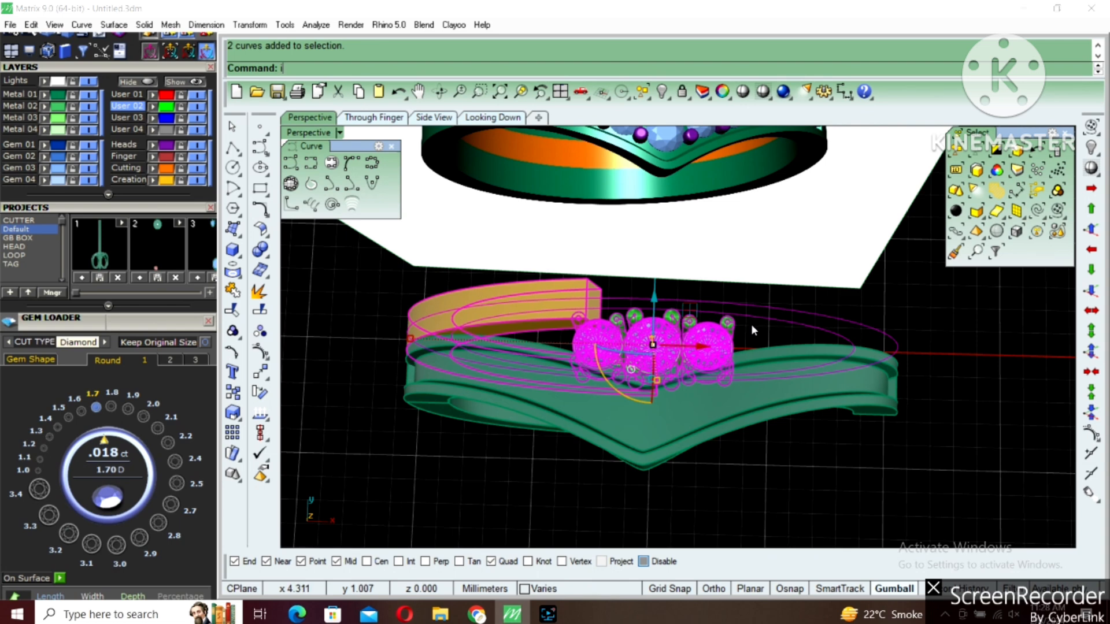
key(Return)
text(h)
key(Return)
Copy the three-stone setting straight up by about 11.03 mm to the top of the ring in the Through Finger view
right_drag(696, 272, 695, 229)
click(695, 315)
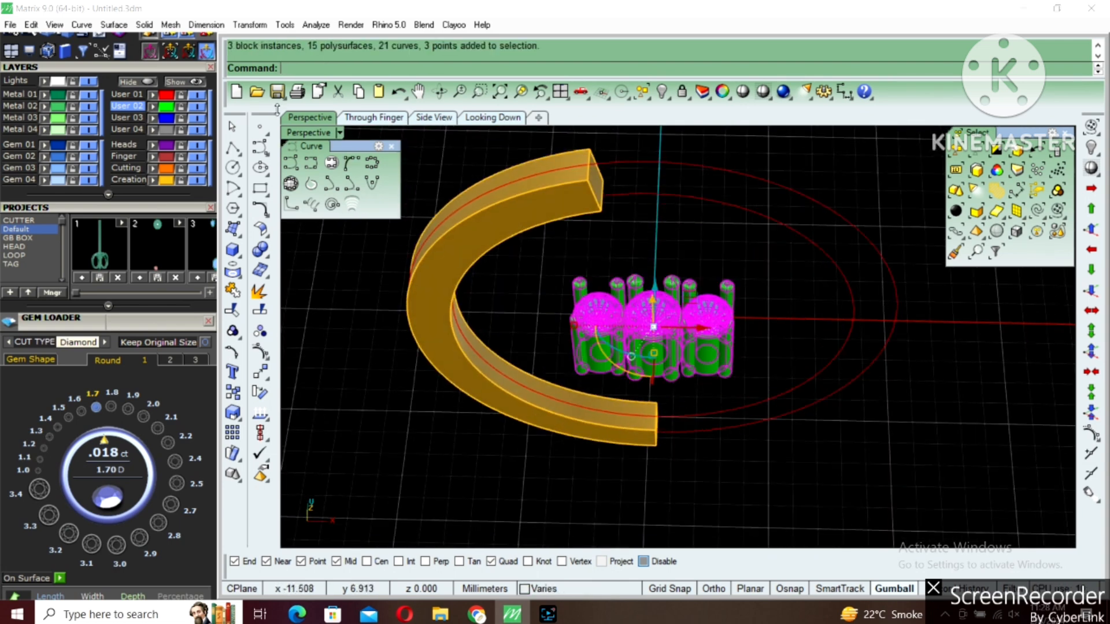
double_click(302, 132)
scroll(667, 377, down, 6)
click(659, 358)
click(654, 346)
scroll(651, 344, down, 2)
right_drag(651, 325, 598, 377)
right_click(598, 415)
click(597, 417)
key(F8)
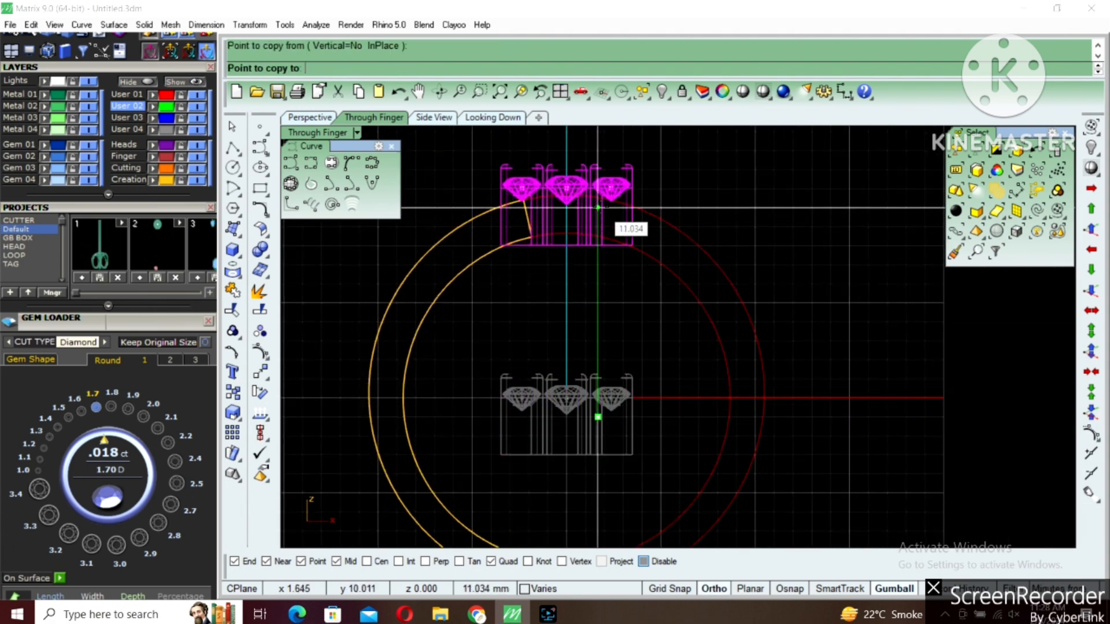
click(598, 209)
key(Return)
scroll(593, 202, up, 2)
key(Escape)
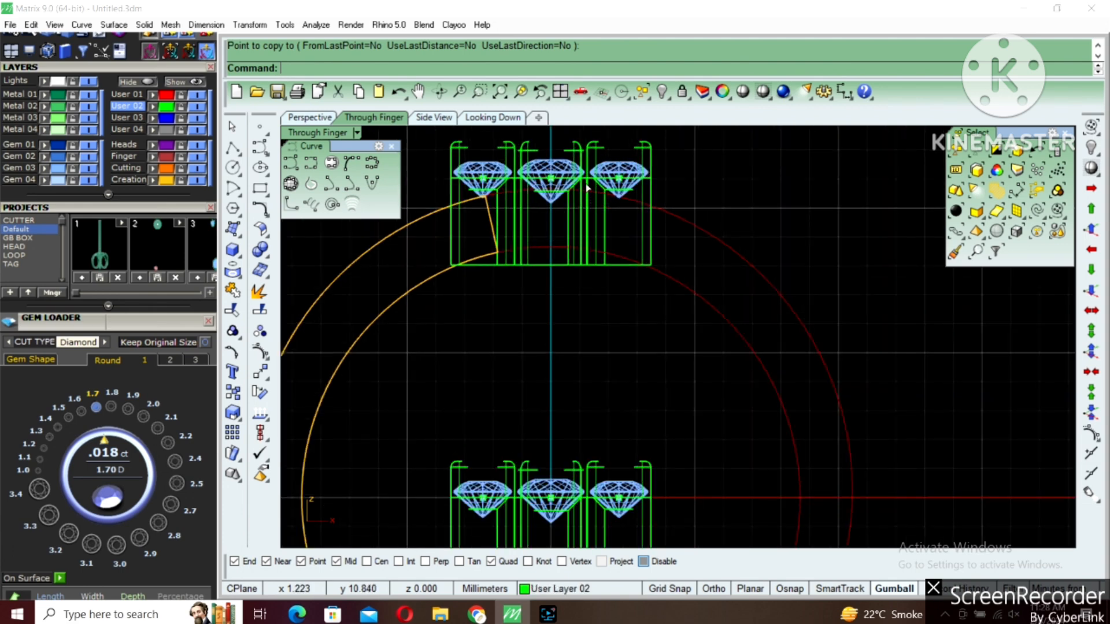
Stretch the lower part of the copied three-stone setting downward to make its posts longer
click(587, 188)
text(st)
key(Return)
click(567, 223)
shift+click(568, 239)
click(567, 264)
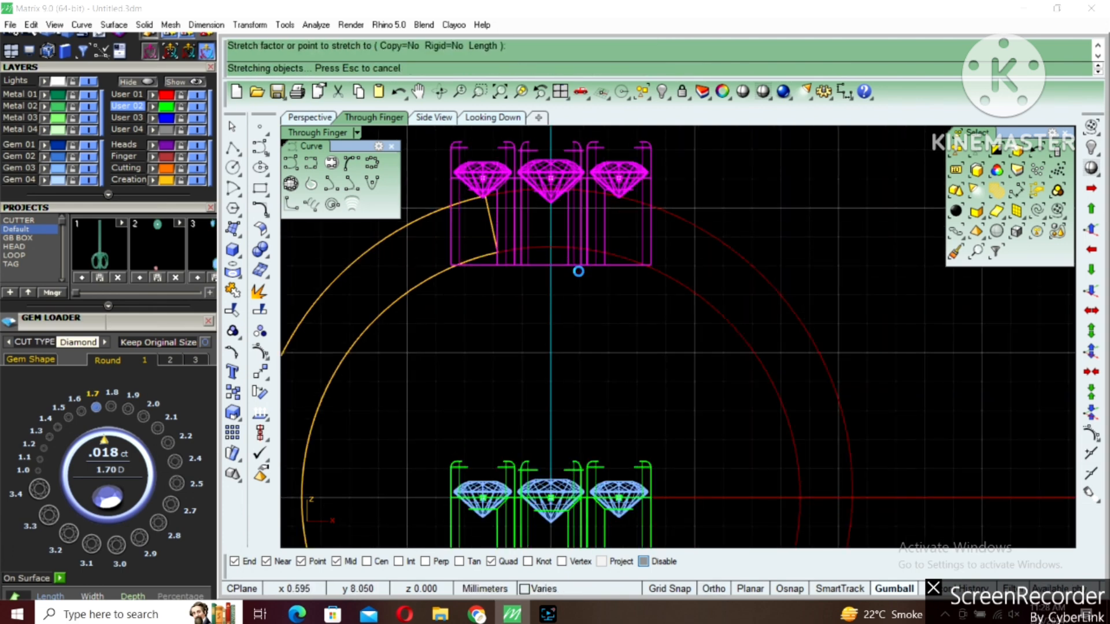
Ungroup the copied setting and delete its right-hand stone and head
click(615, 185)
right_drag(614, 183, 614, 198)
key(ctrl+shift+g)
click(623, 192)
key(Delete)
scroll(581, 217, down, 4)
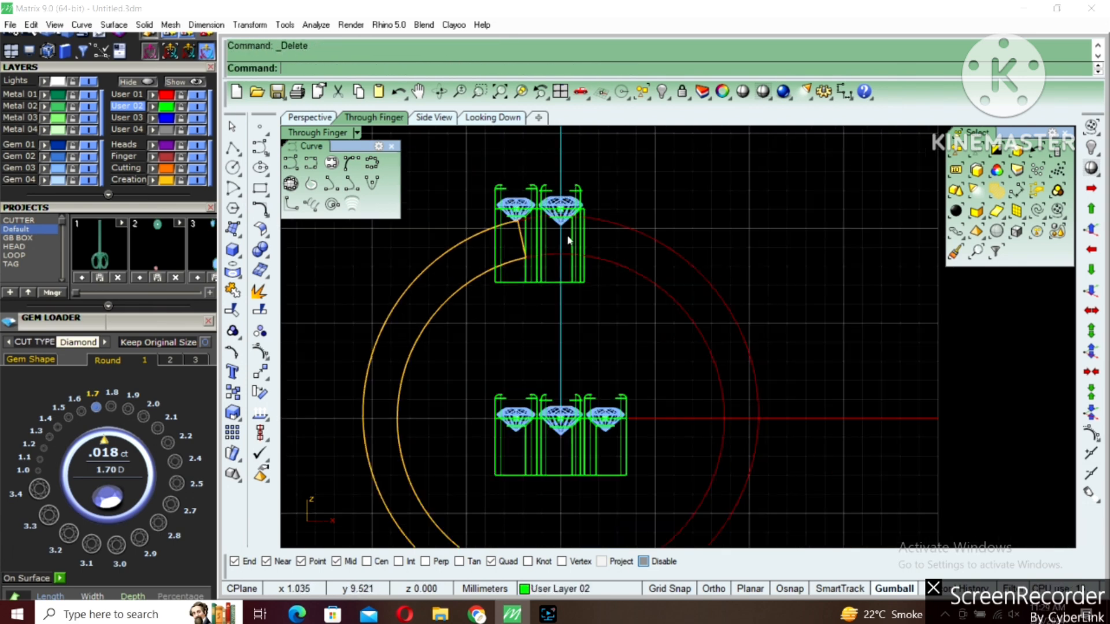
Move the remaining centre and left stone heads slightly upward at the ring's top
drag(477, 169, 623, 303)
scroll(574, 246, up, 2)
right_drag(574, 246, 580, 274)
scroll(582, 270, up, 2)
text(m)
key(Return)
click(658, 255)
shift+click(658, 247)
key(Escape)
Rotate the left stone head by about 10.74 degrees around its quadrant point beside the centre stone, following the ring's curve
click(502, 219)
text(rotate)
key(Return)
scroll(531, 220, up, 2)
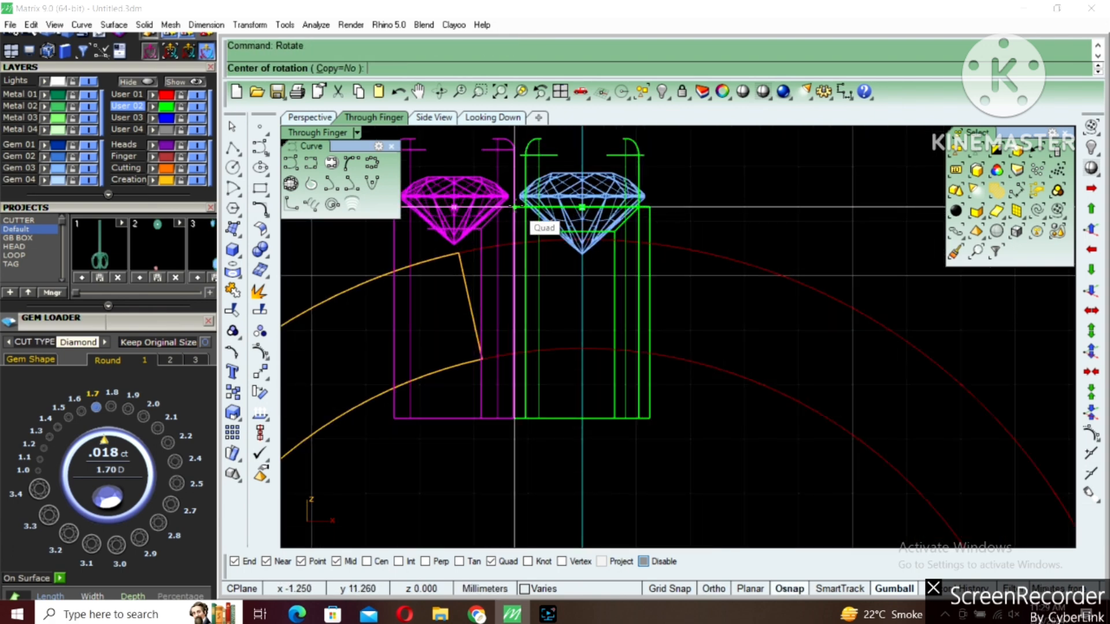
click(515, 207)
scroll(529, 295, down, 2)
click(621, 380)
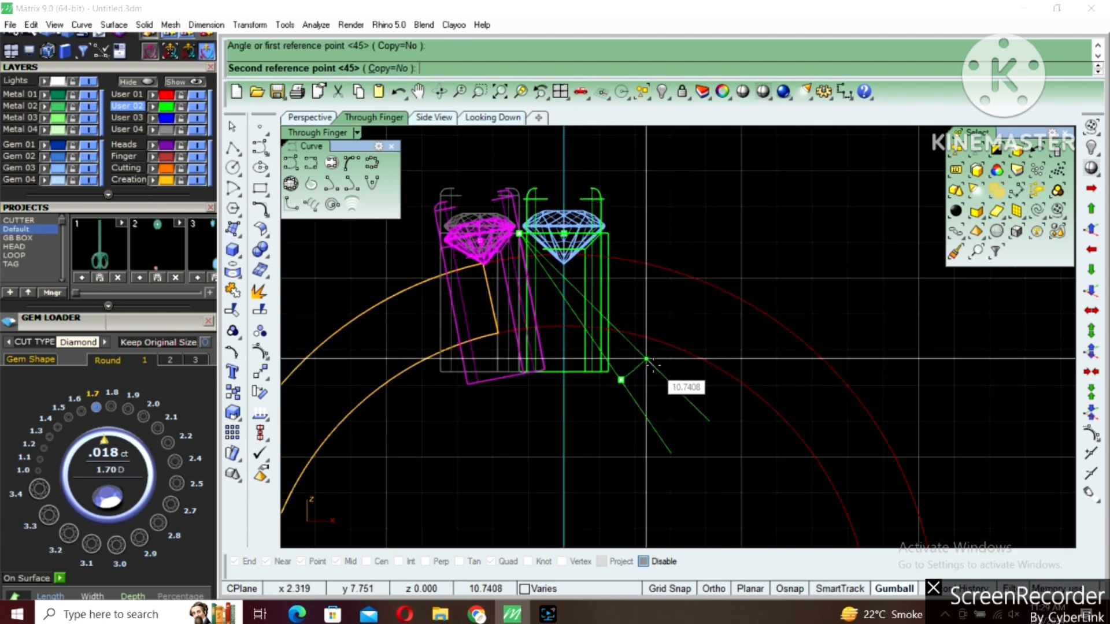
click(646, 360)
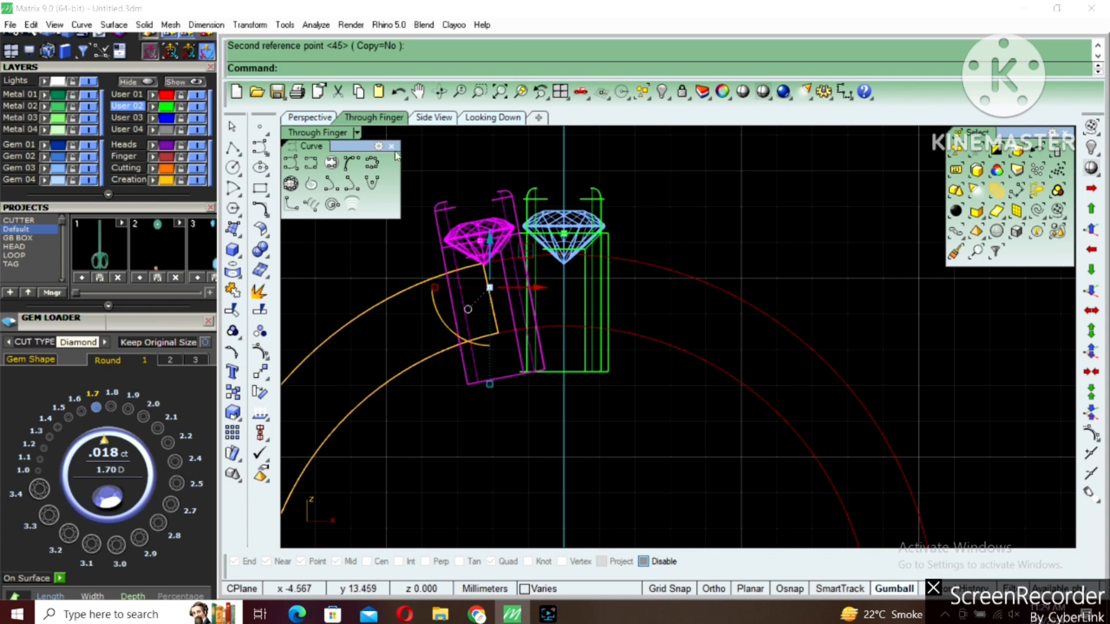
Extrude the inner ring circle into a solid finger cylinder extending past both sides of the ring
double_click(345, 134)
double_click(705, 134)
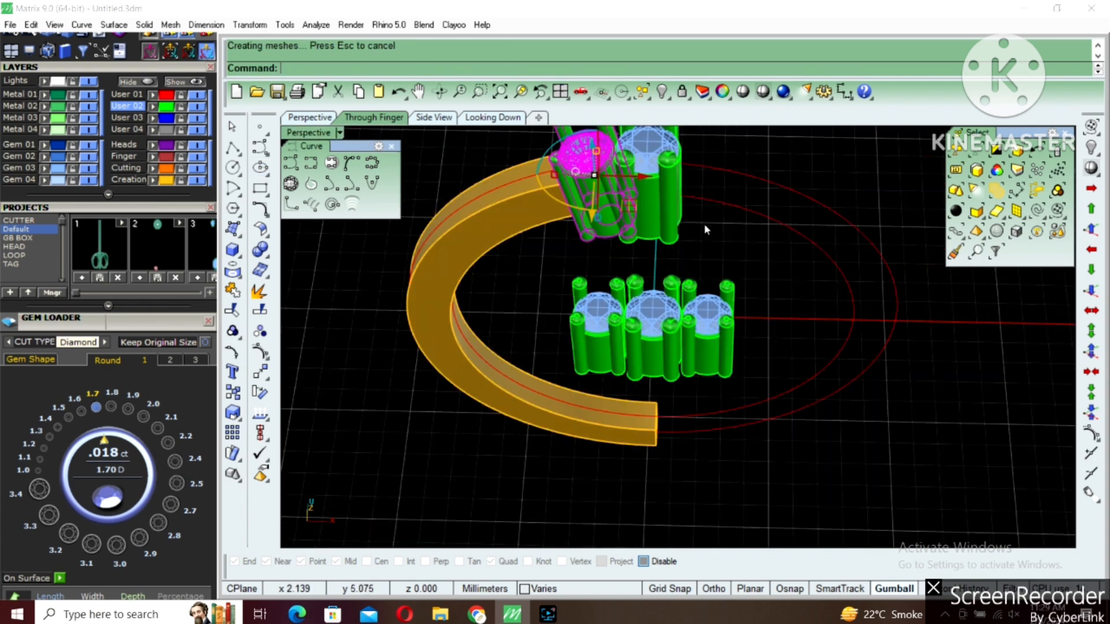
right_drag(748, 257, 812, 342)
click(695, 273)
key(ctrl+e)
click(834, 351)
scroll(689, 318, up, 4)
Boolean-subtract the finger cylinder from the centre and left stone heads to trim the posts inside the ring
click(686, 307)
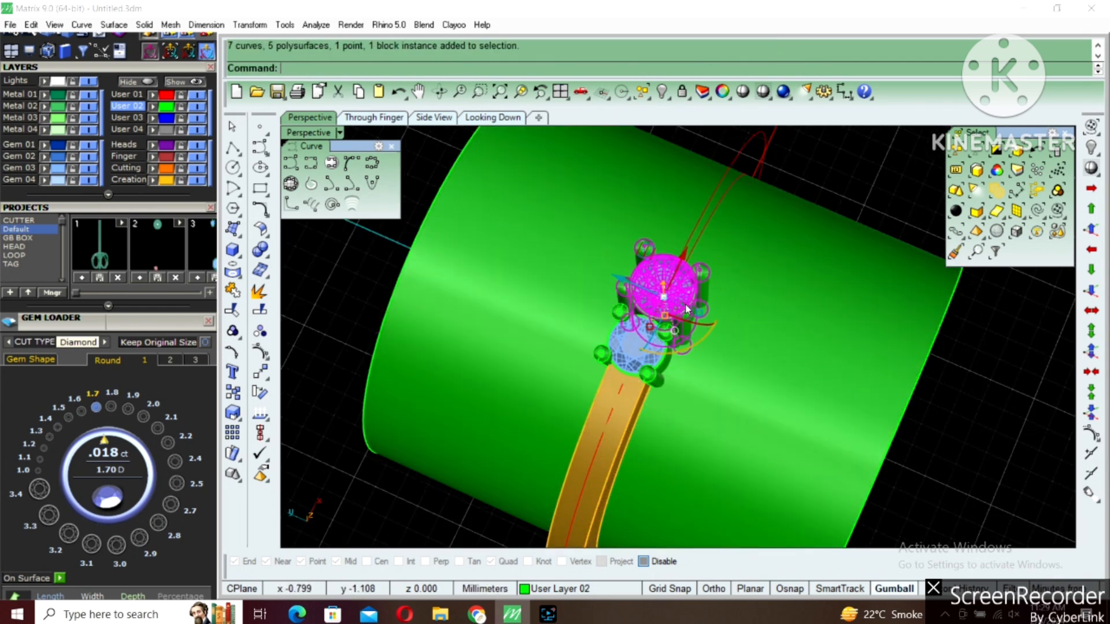
shift+click(660, 339)
text(bd)
key(Return)
click(733, 346)
Mirror the left stone head from origin 0 across the vertical centre line to the right side
key(Return)
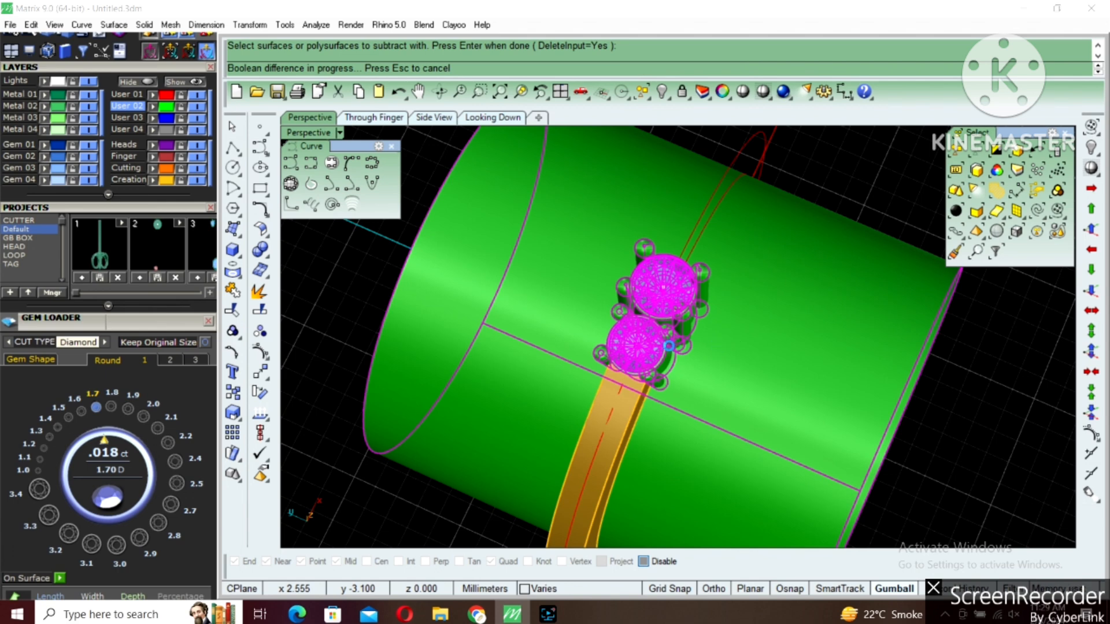
click(684, 344)
right_drag(712, 348, 631, 349)
text(mm)
key(Return)
text(0)
key(Return)
shift+click(630, 258)
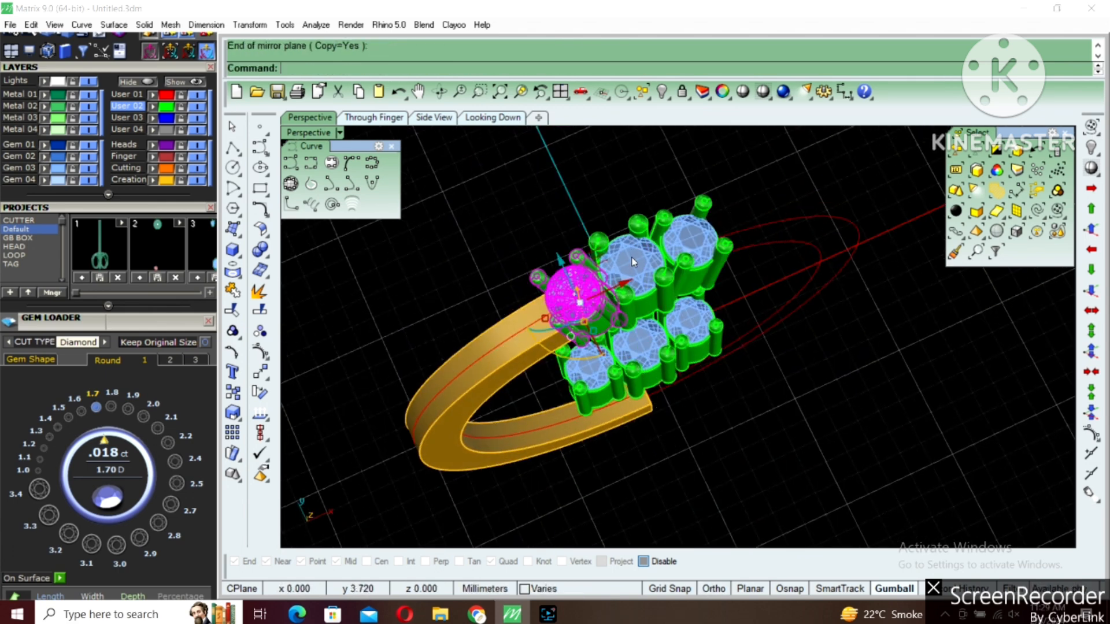
Group the three stone heads at the ring's top into one setting
scroll(670, 246, up, 2)
shift+click(680, 232)
shift+click(603, 250)
key(ctrl+g)
Hide the original flat three-stone setting in the middle of the ring
right_drag(652, 334, 603, 264)
click(602, 265)
click(632, 354)
scroll(633, 356, down, 4)
right_drag(634, 356, 588, 354)
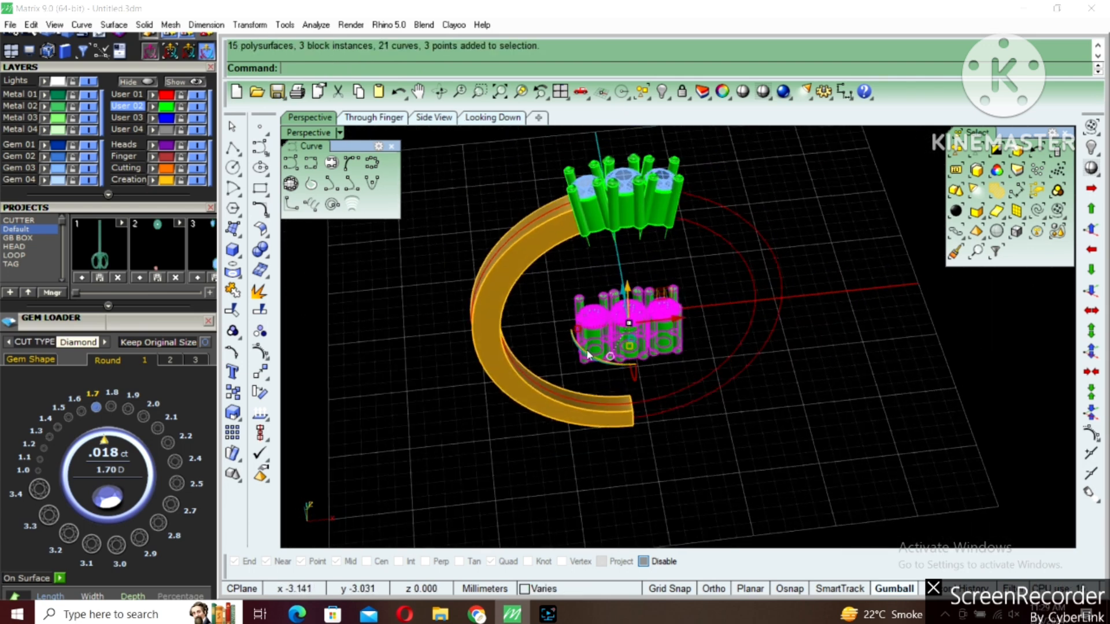
text(hide)
key(Return)
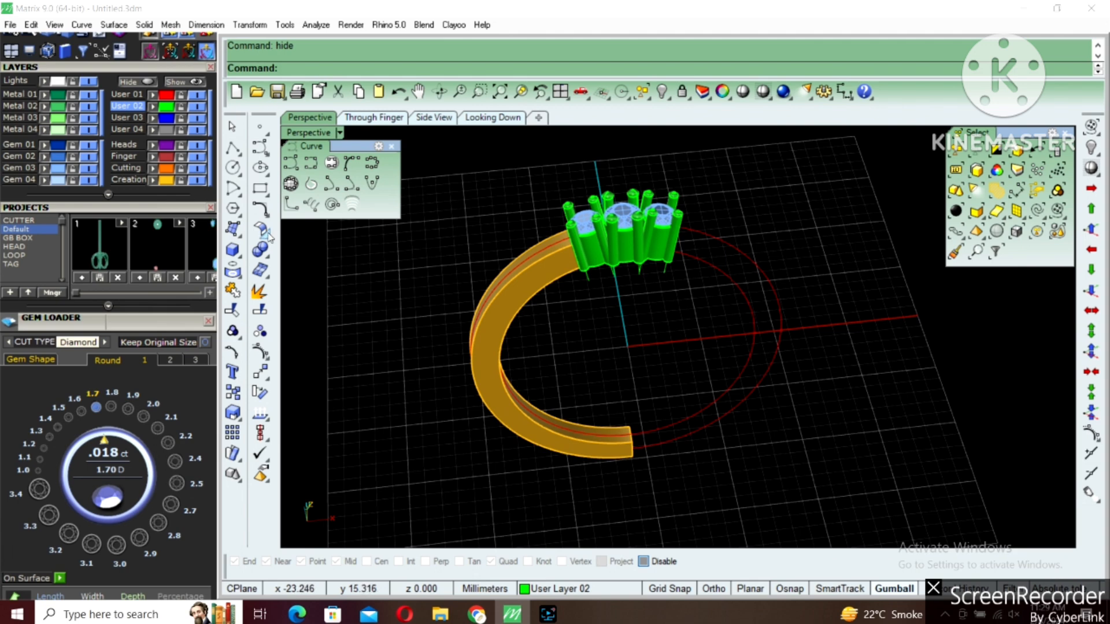
Fillet the long edges of the half band with a 0.2 mm radius
click(269, 252)
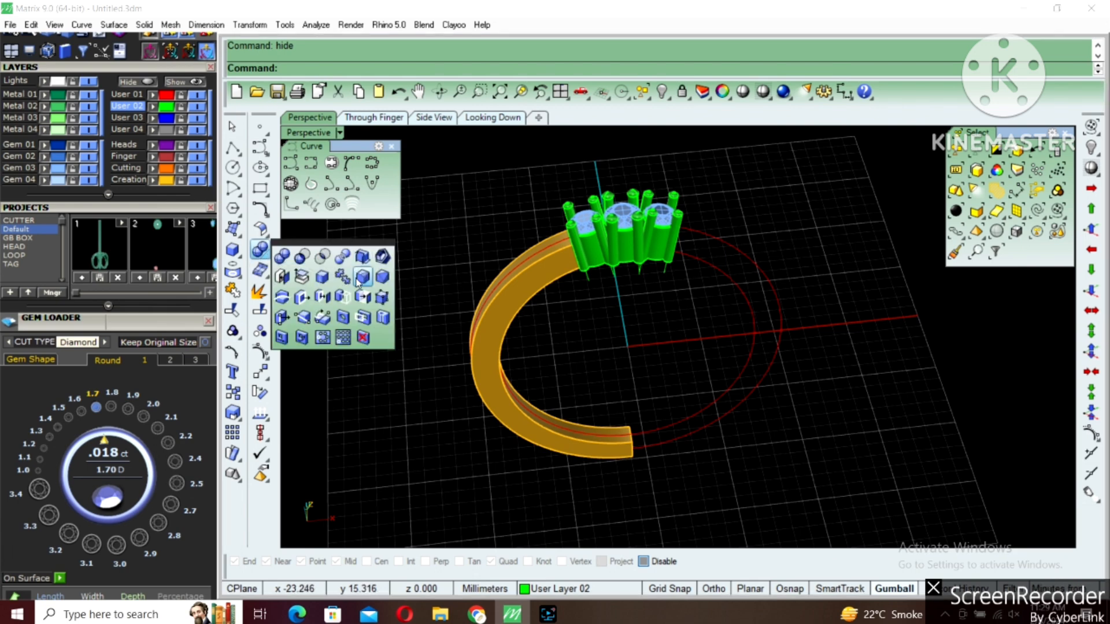
click(362, 278)
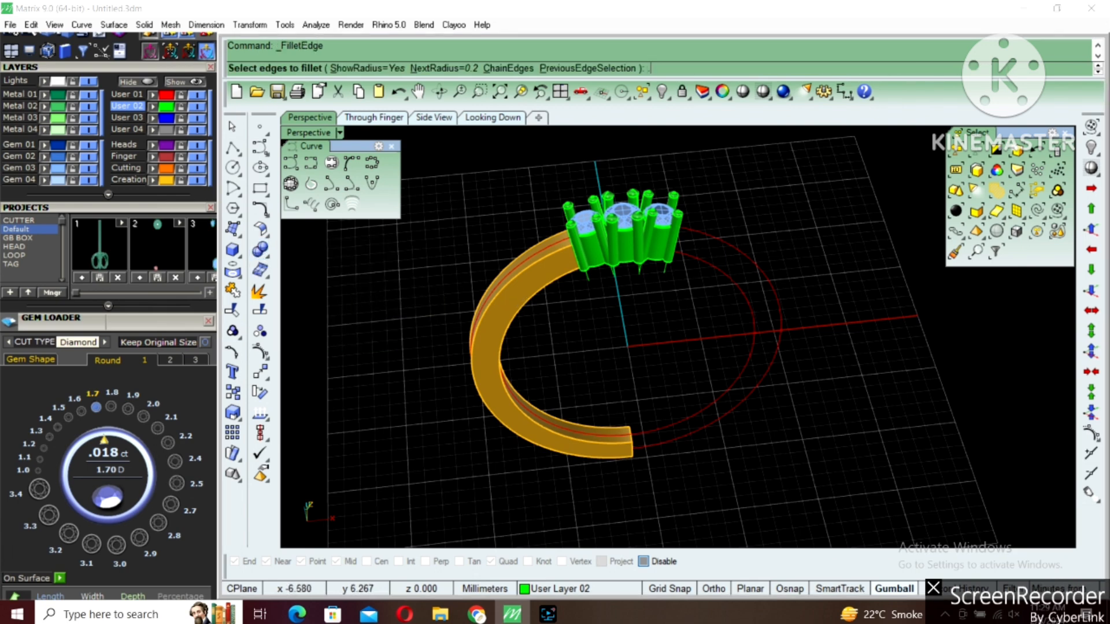
click(544, 258)
key(Return)
key(Return)
Create a cut plane through the half band's upper end, sloping along the left stone head's posts
scroll(579, 280, up, 2)
key(ctrl+a)
click(565, 265)
double_click(286, 133)
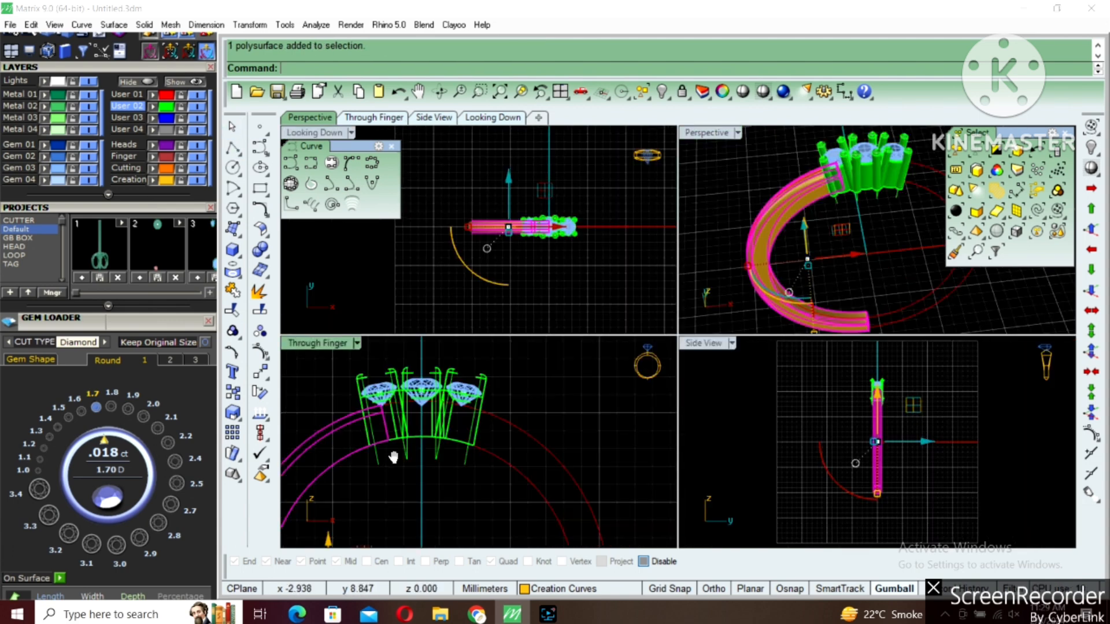
right_drag(393, 458, 402, 461)
text(cP)
key(Return)
scroll(404, 457, up, 4)
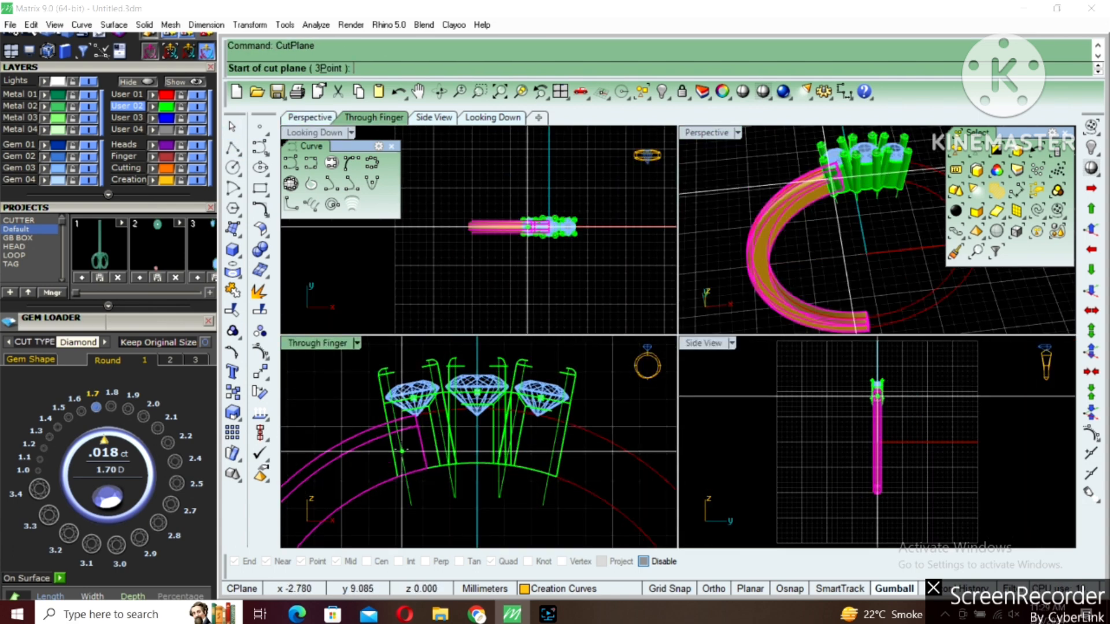
click(402, 417)
click(415, 481)
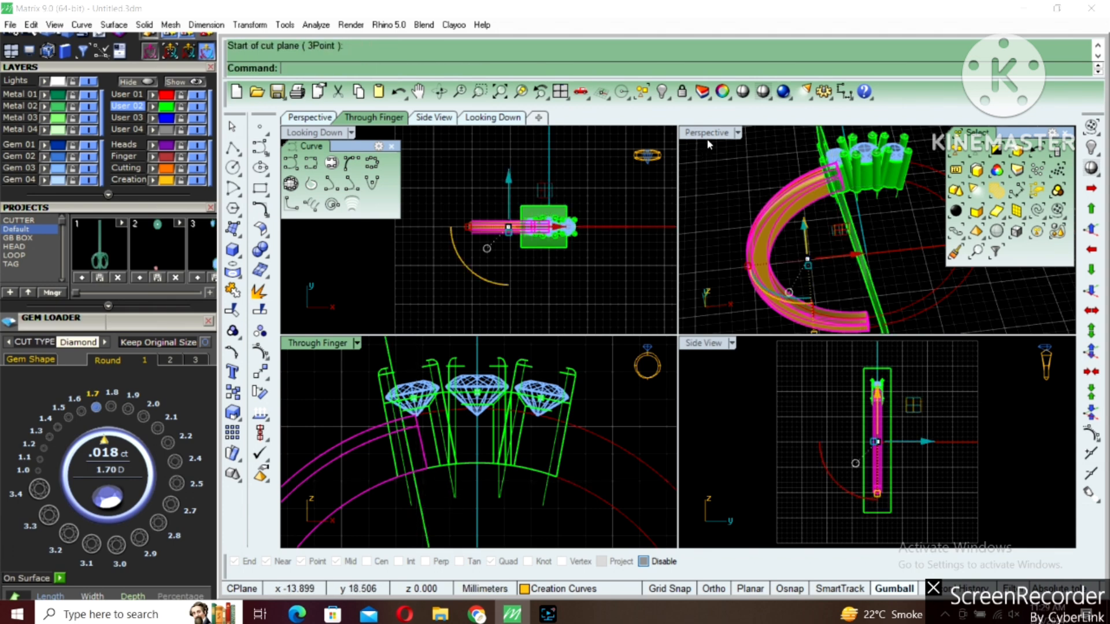
Boolean-split the half band with the cut plane, and delete the plane and the cut-off end under the setting
double_click(707, 134)
click(477, 260)
text(BS)
key(Return)
click(555, 300)
key(Return)
drag(515, 317, 641, 157)
key(Delete)
click(584, 323)
key(Delete)
Mirror the half band from origin 0 to the right side and group the full band with the three-stone setting
click(504, 260)
right_drag(503, 259, 536, 313)
text(mi)
key(Return)
text(0)
key(Return)
click(588, 273)
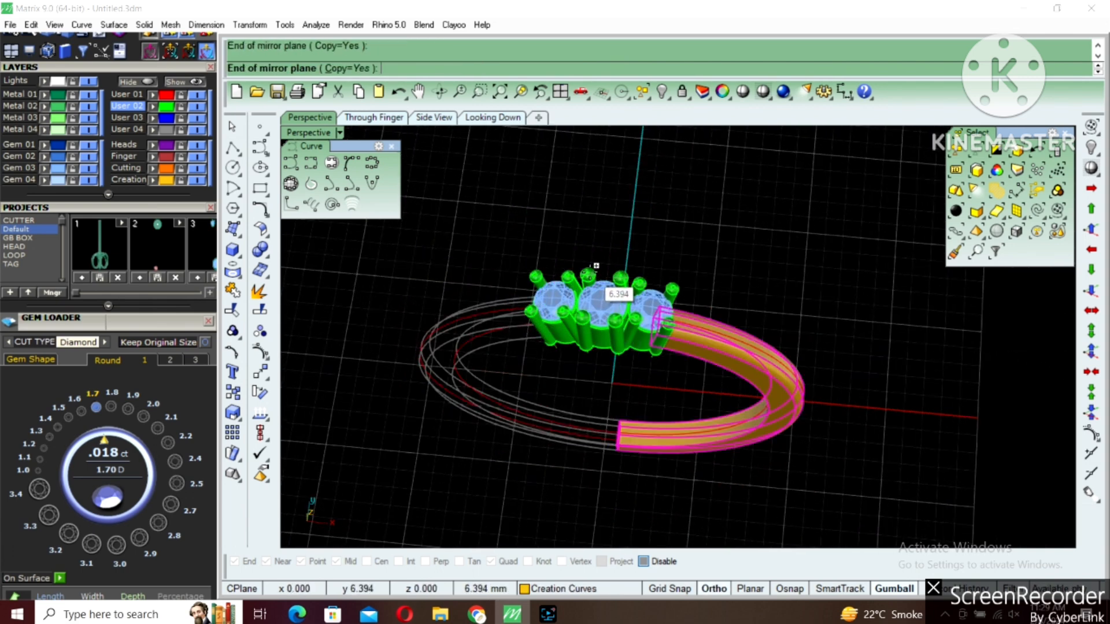
click(684, 340)
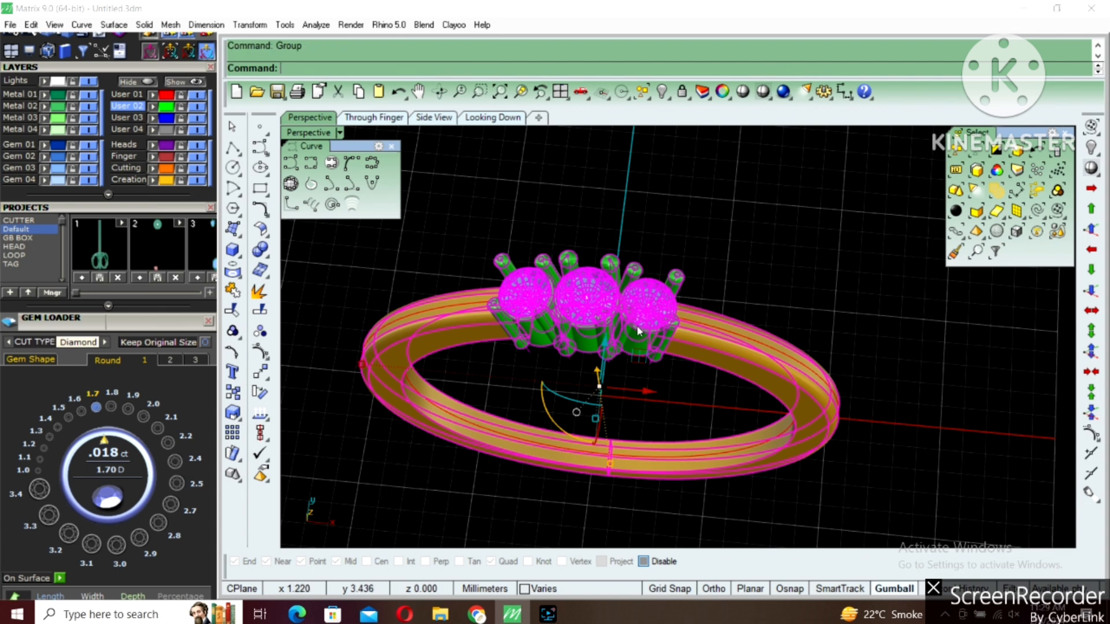
key(Return)
Show the hidden curved V-shaped band parts and the lower half-shank
key(ctrl+h)
right_drag(679, 361, 607, 340)
key(ctrl+shift+h)
click(605, 343)
right_drag(514, 356, 507, 301)
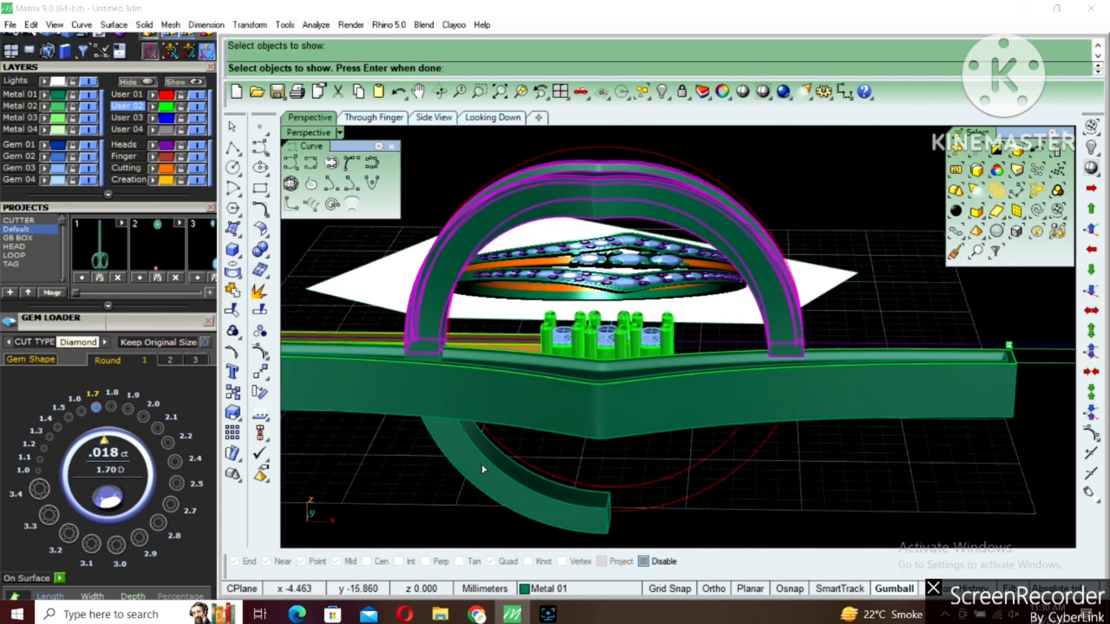
right_click(666, 392)
Mirror the lower half-shank of the V-shaped band from origin 0 to the opposite side
right_drag(640, 393, 608, 420)
click(503, 433)
scroll(538, 443, down, 2)
text(m)
right_drag(673, 371, 657, 354)
key(Return)
text(0)
key(Return)
click(596, 427)
Lock the stone-set ring and the V-shaped band solids
click(639, 348)
key(Return)
text(i)
key(Return)
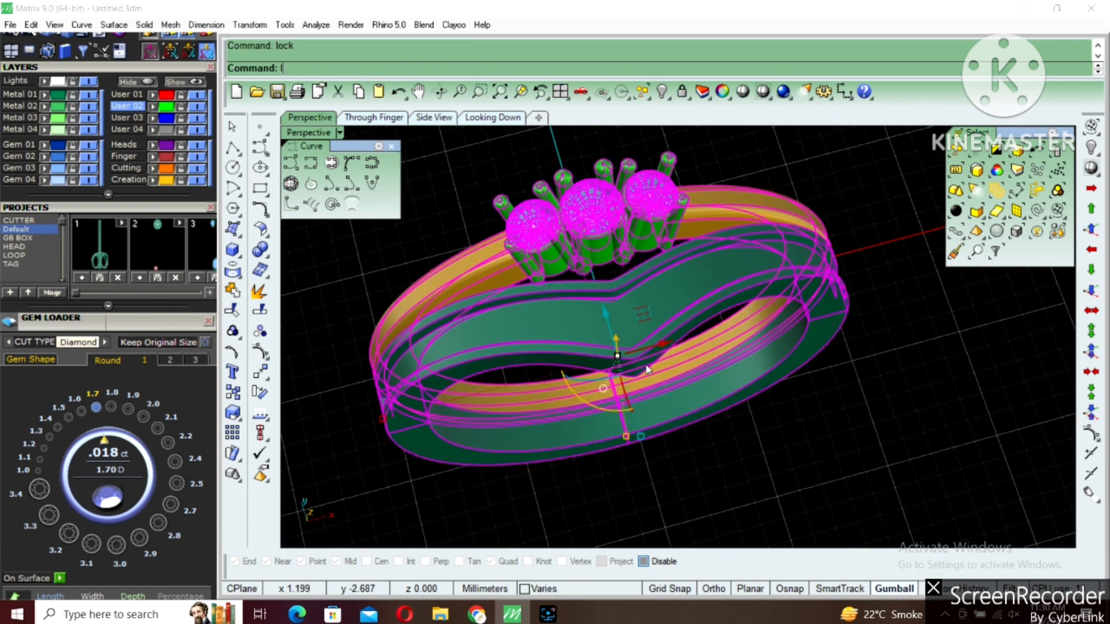
key(ctrl+l)
Cut the V-shaped band's top strip surface at the centre with a cut plane from 0, and delete its right half and the plane
click(637, 335)
right_drag(546, 325, 612, 375)
text(cp)
key(Return)
click(611, 375)
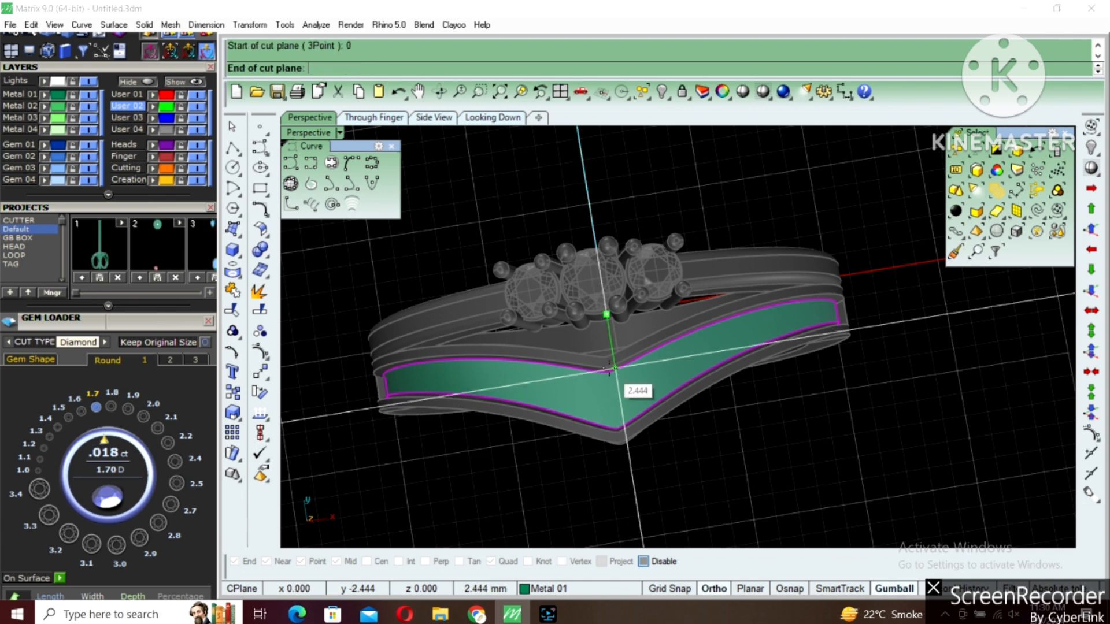
key(Return)
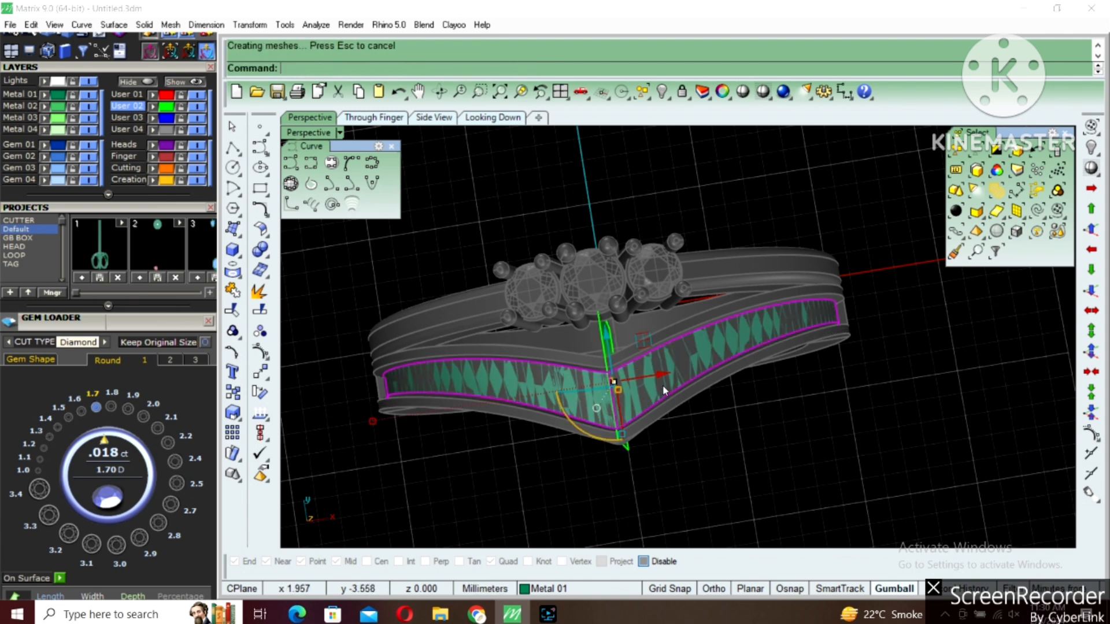
click(630, 376)
key(Delete)
click(607, 347)
key(Delete)
Offset both long edges of the remaining half strip inward on the surface by 0.15 mm
right_drag(608, 346, 688, 312)
scroll(624, 332, up, 4)
key(Return)
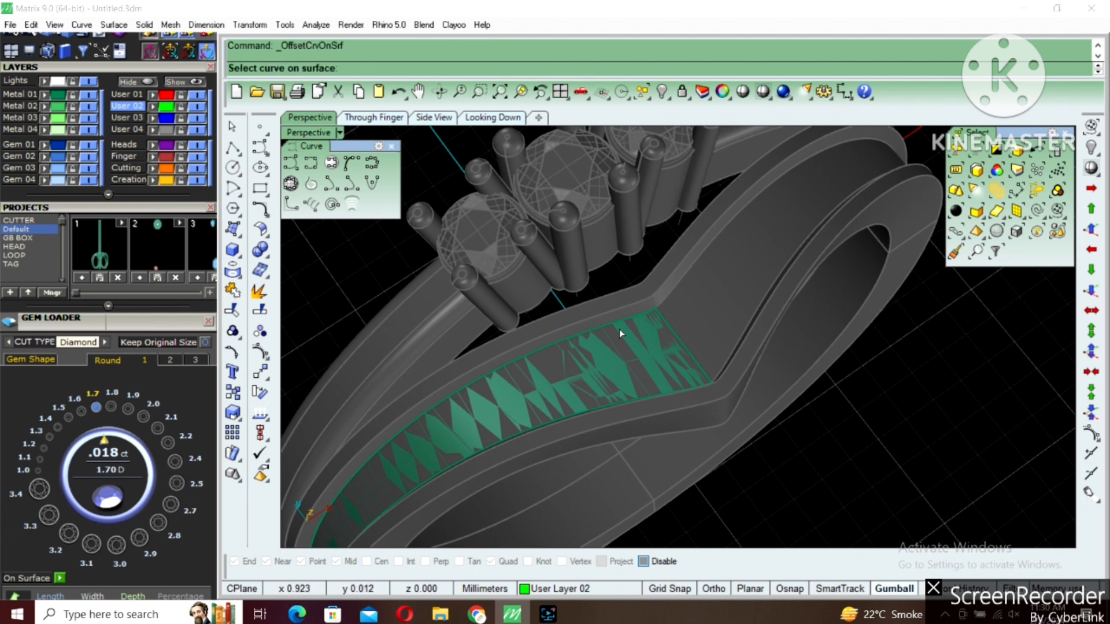
click(620, 325)
text(f)
key(Return)
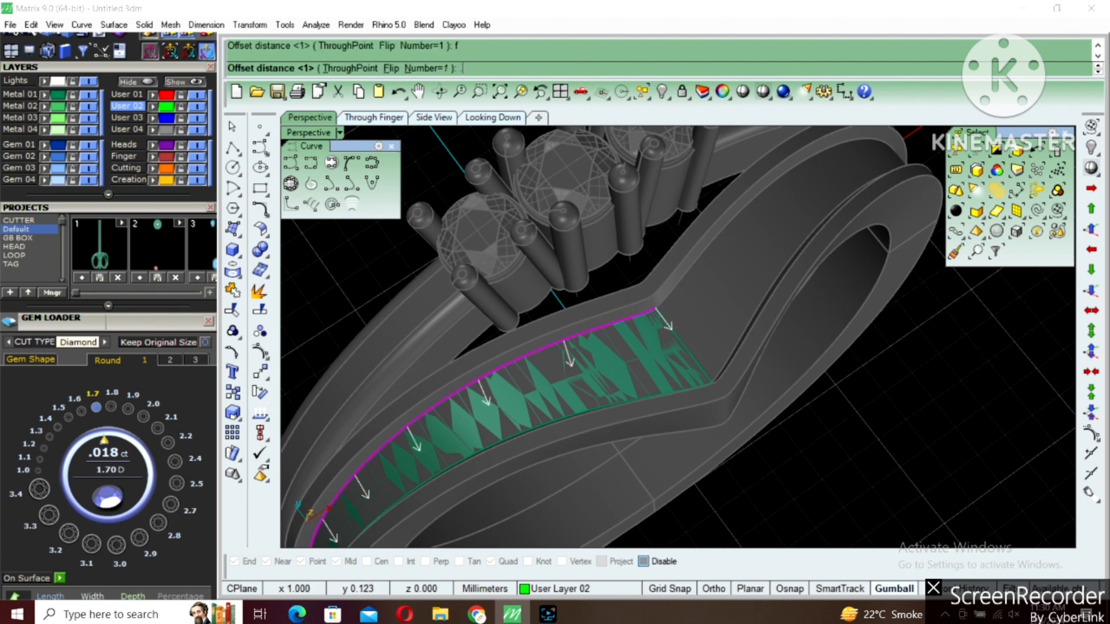
click(634, 403)
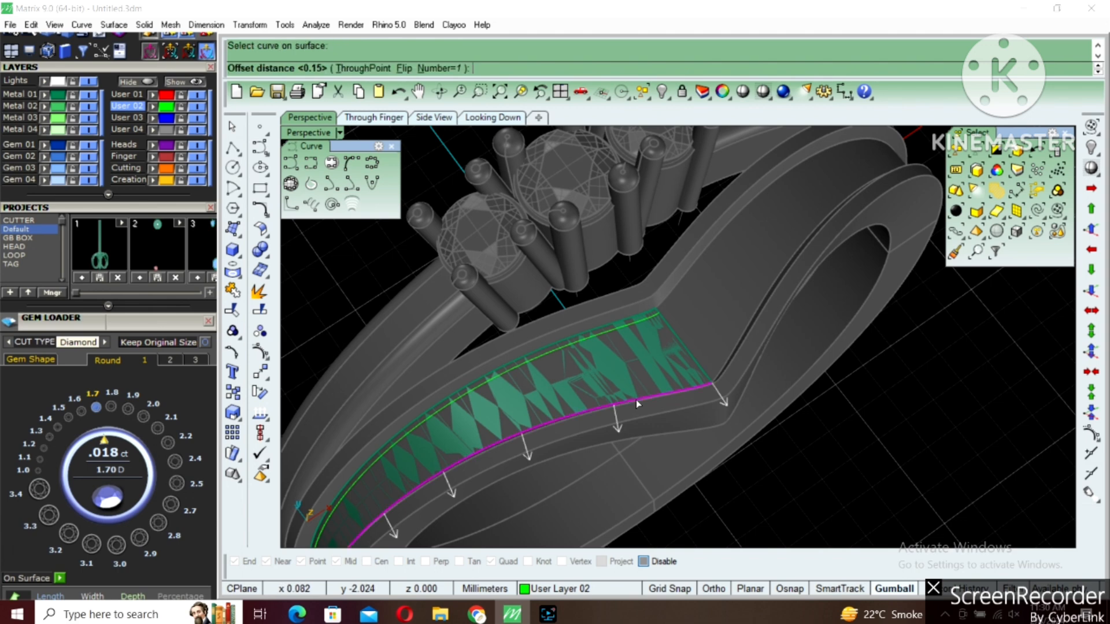
text(f)
key(Return)
Start Gem on Surface on the half strip and set the vertical offset to 0.1
scroll(641, 383, down, 5)
right_drag(642, 383, 682, 340)
scroll(696, 335, up, 4)
click(717, 297)
shift+right_drag(717, 297, 678, 280)
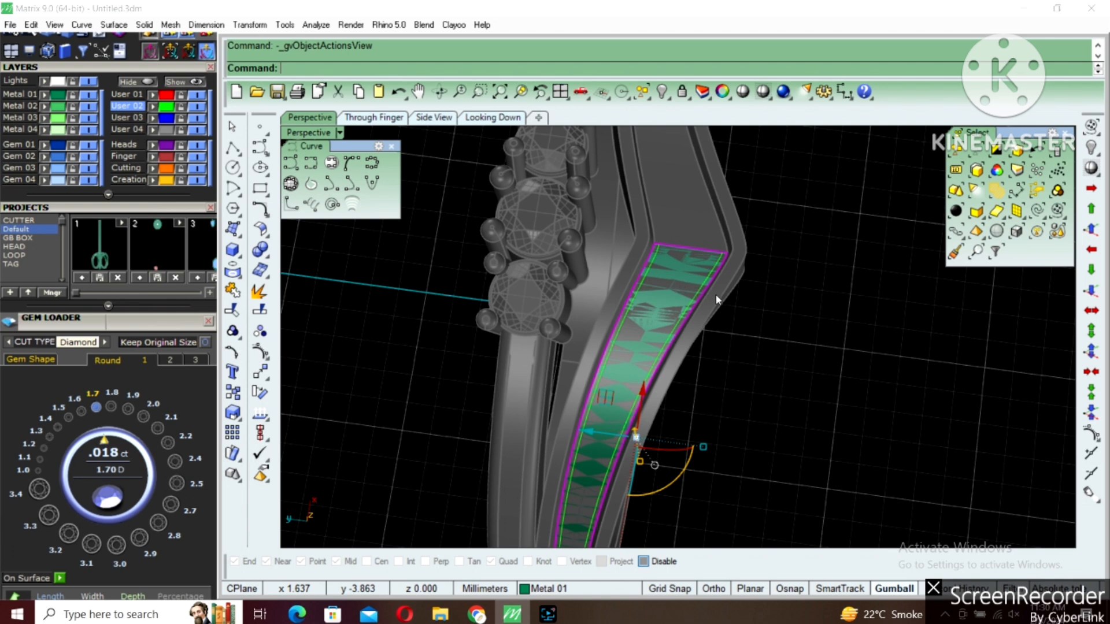
key(F6)
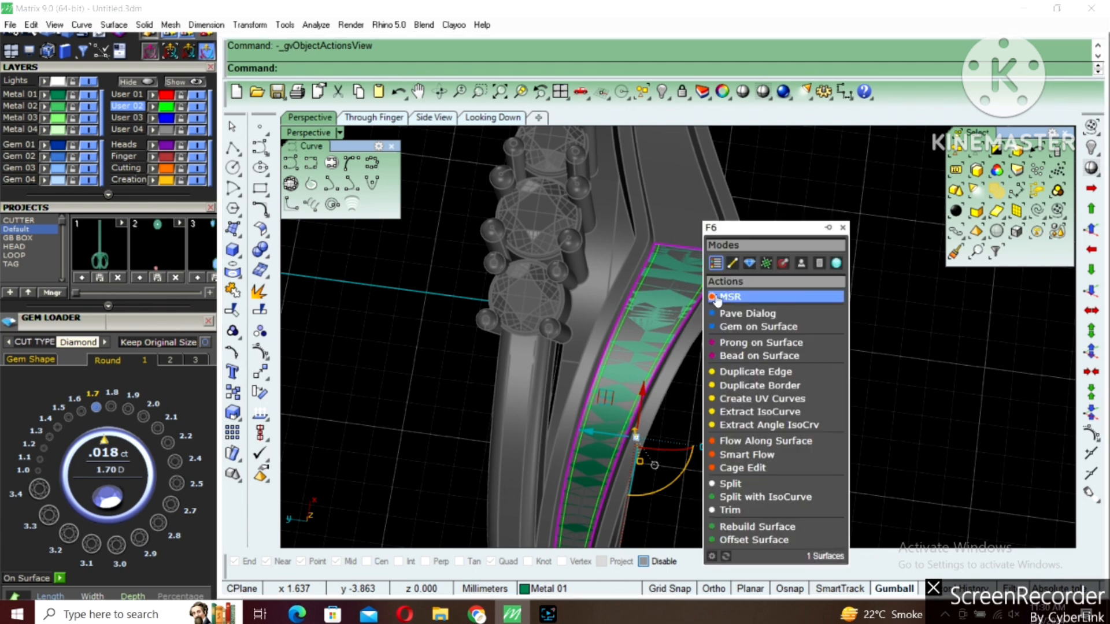
click(747, 328)
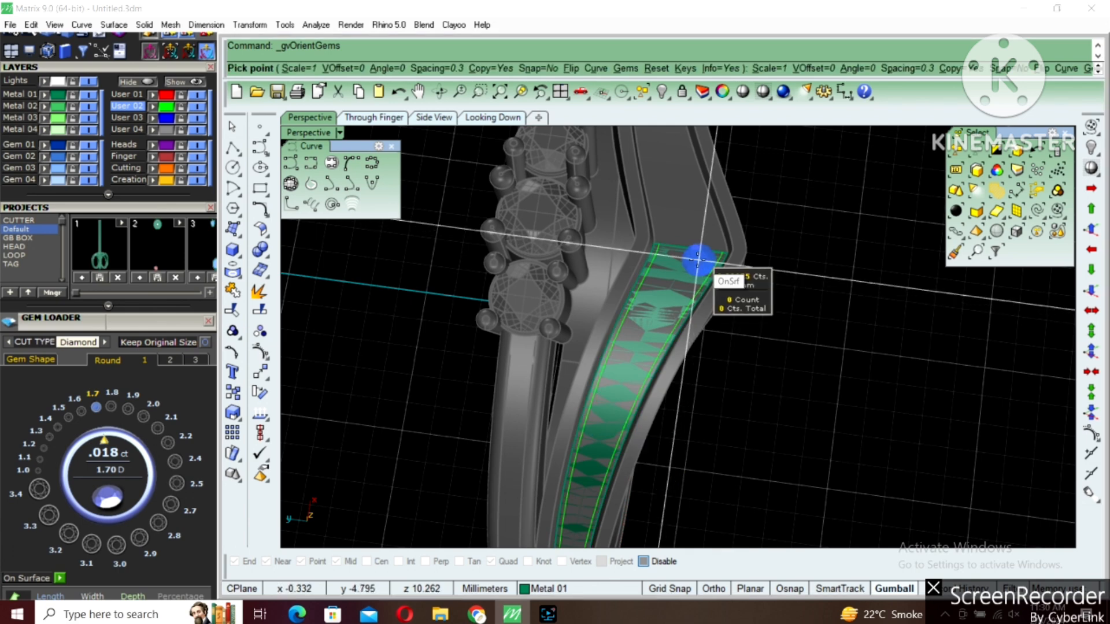
click(360, 67)
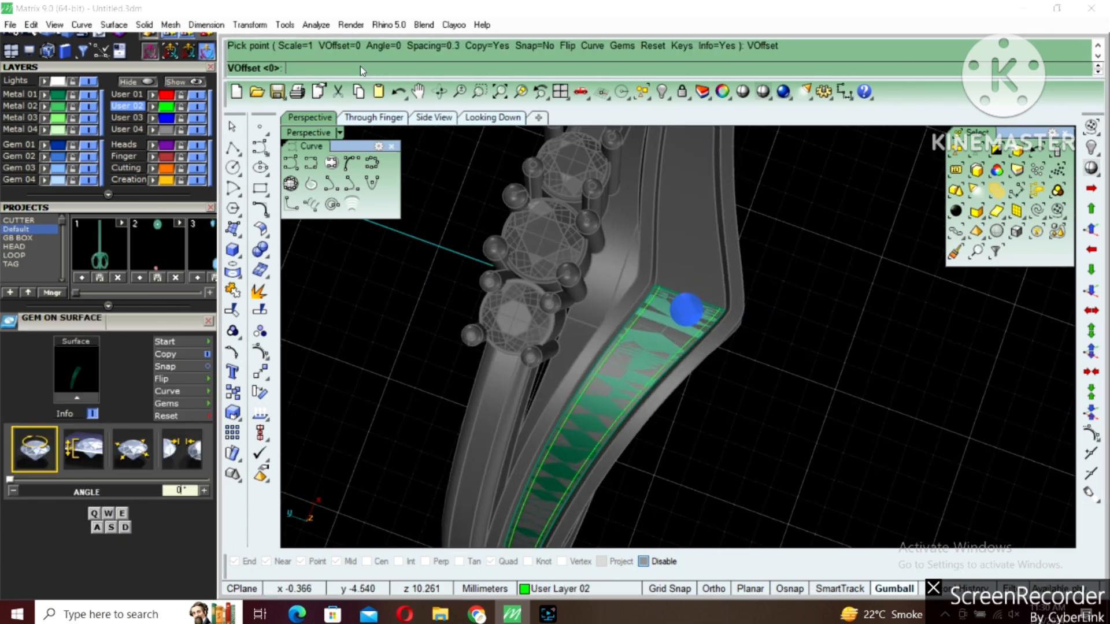
text(.1)
key(Return)
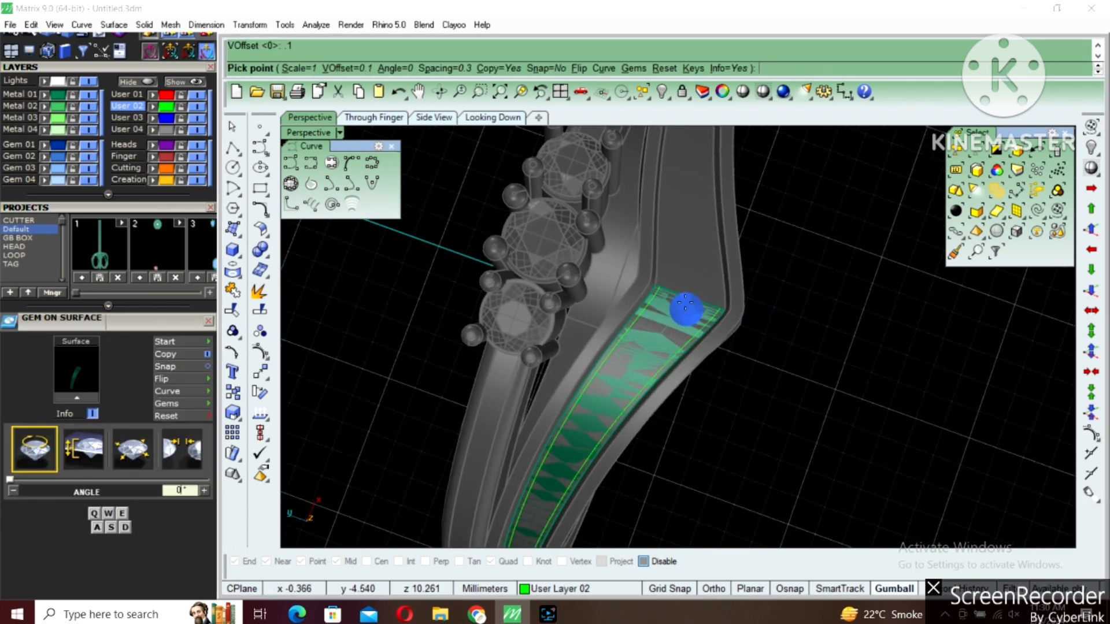
Place the first gem at 1.6 mm on the strip's centre end, at the V's apex
scroll(686, 301, up, 10)
key(w)
key(w)
key(w)
key(w)
key(w)
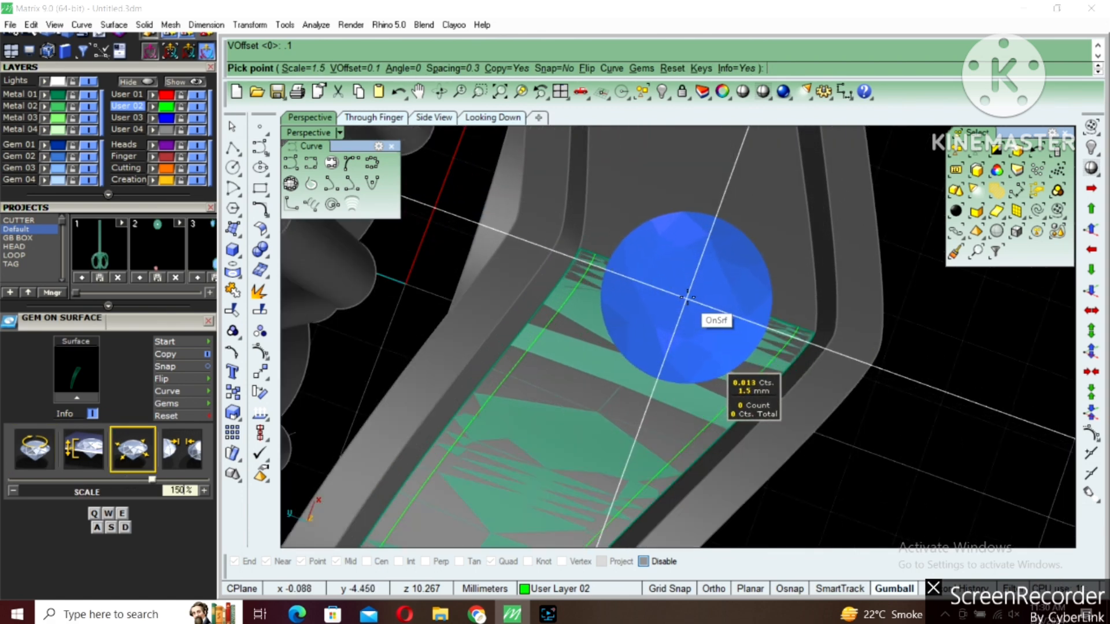
key(w)
key(alt)
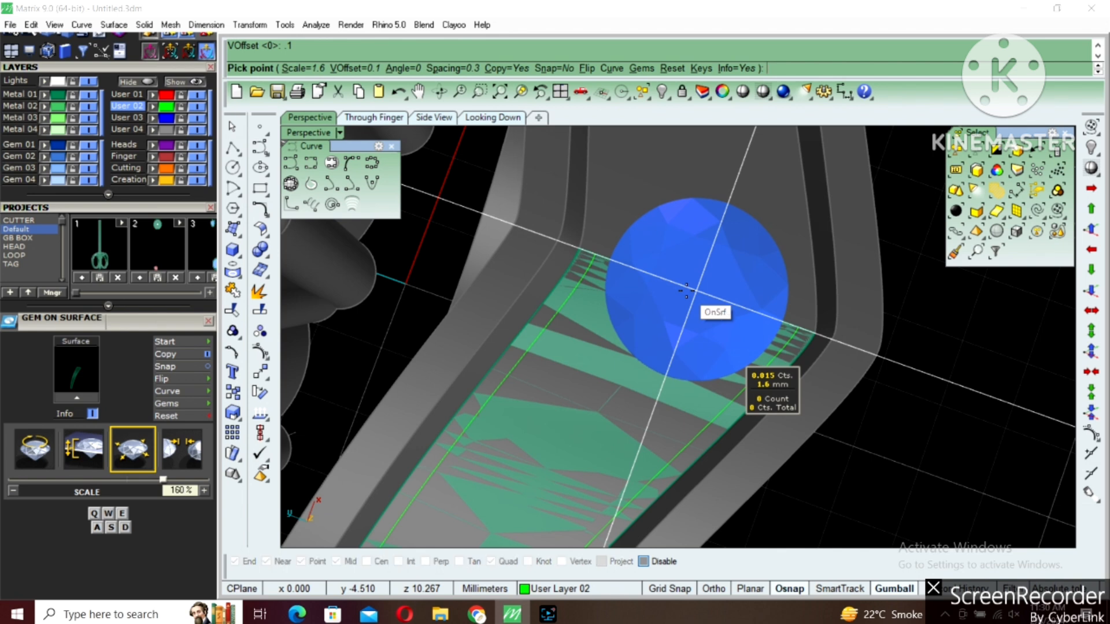
key(s)
key(s)
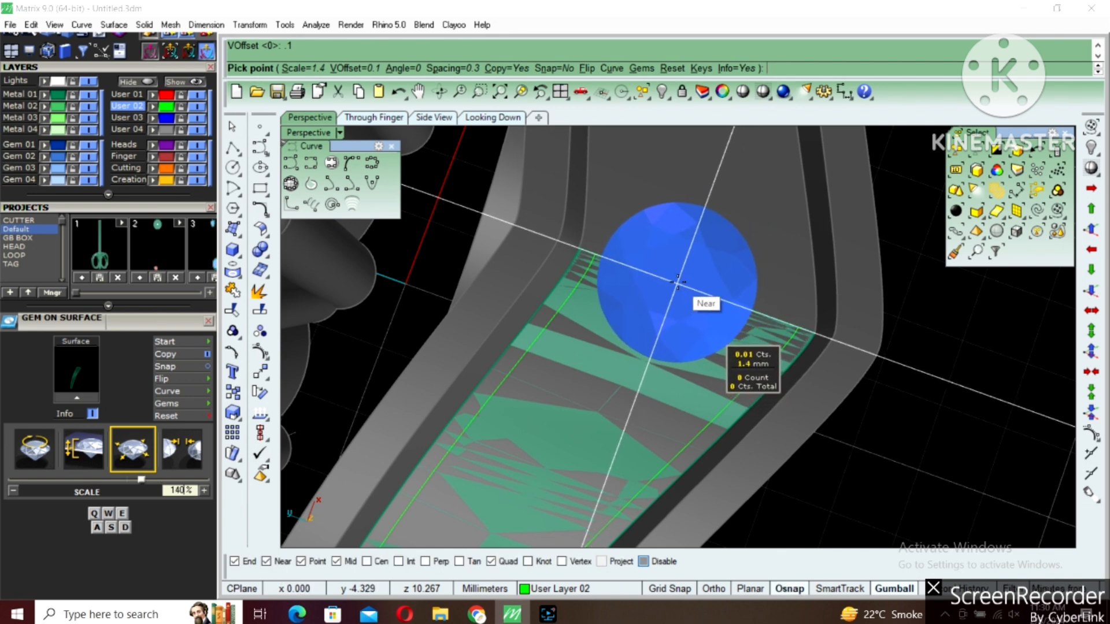
alt+click(677, 282)
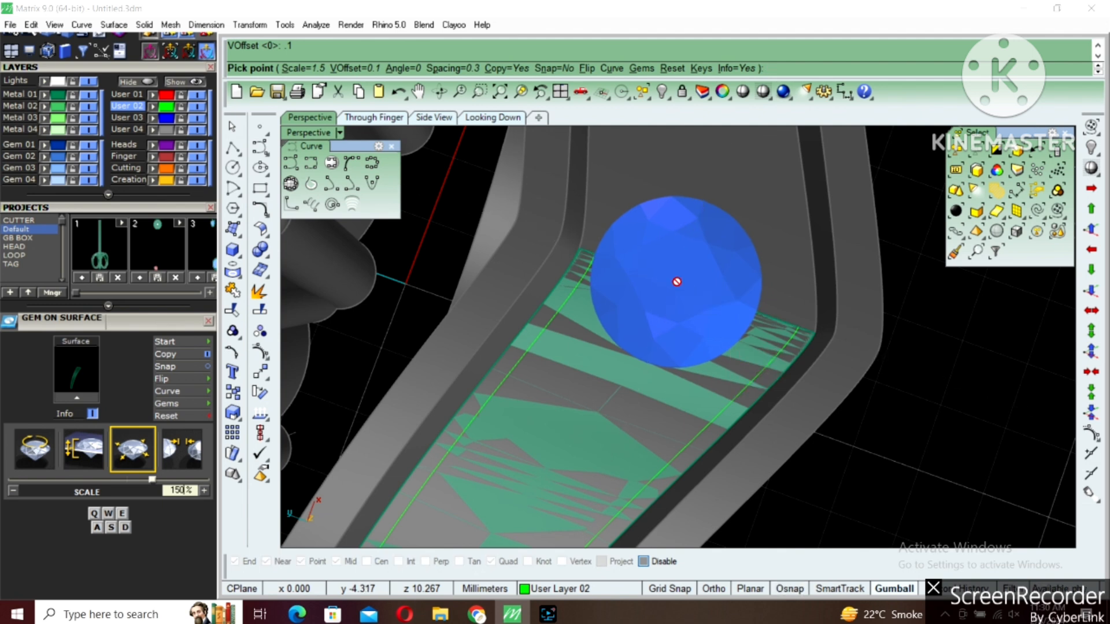
click(682, 285)
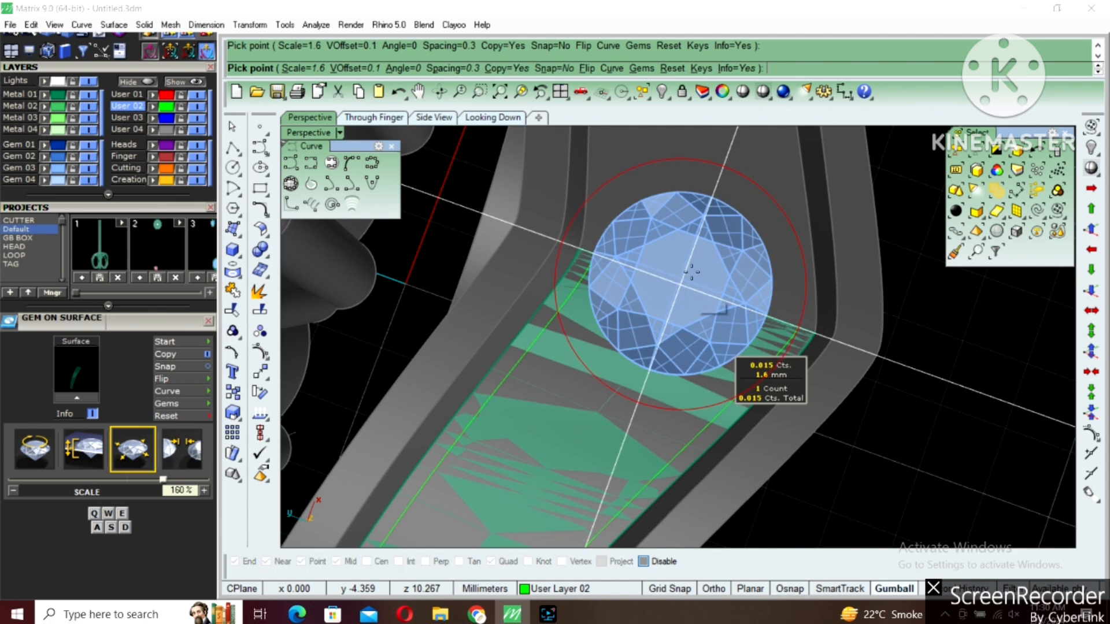
Place a second gem of 1.5 mm beside the first with the stone spacing set to 0.15
scroll(687, 279, down, 8)
scroll(645, 345, up, 6)
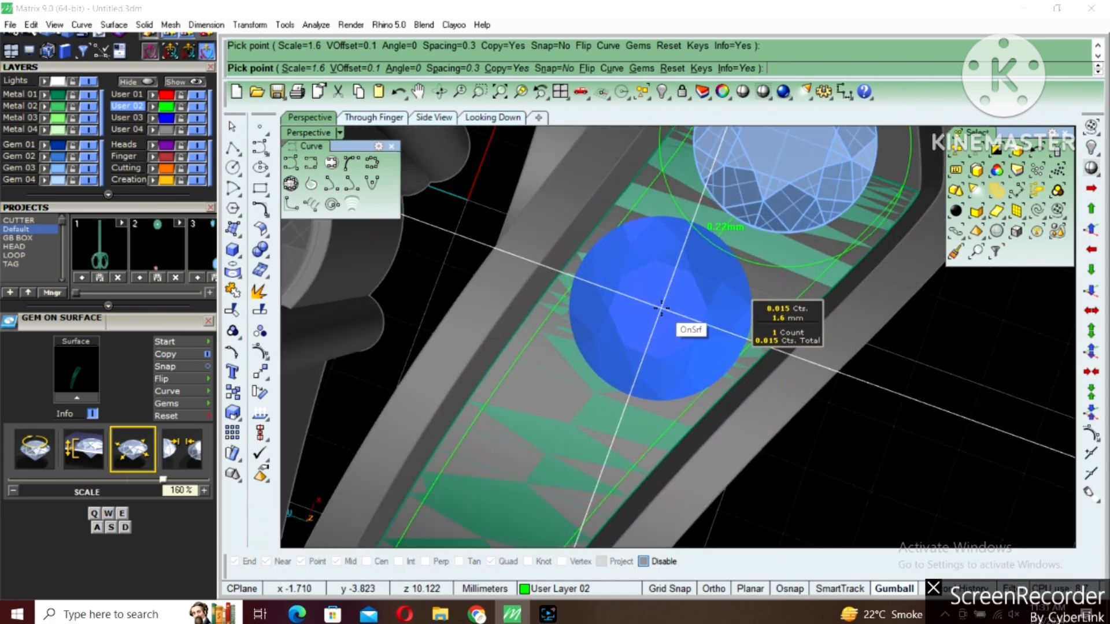
key(a)
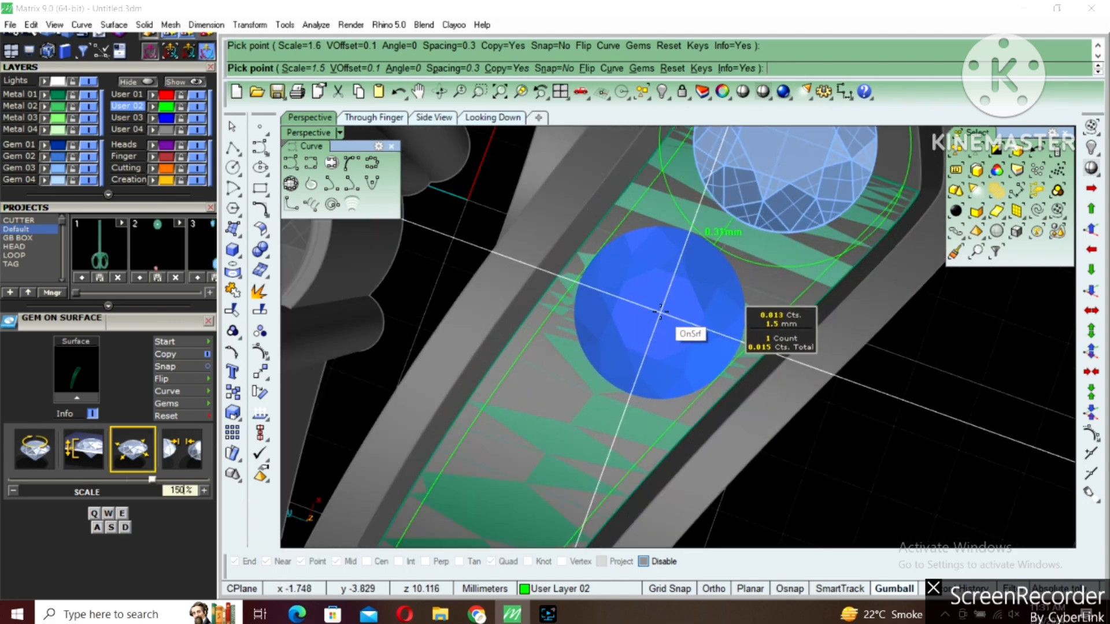
click(465, 68)
text(.1)
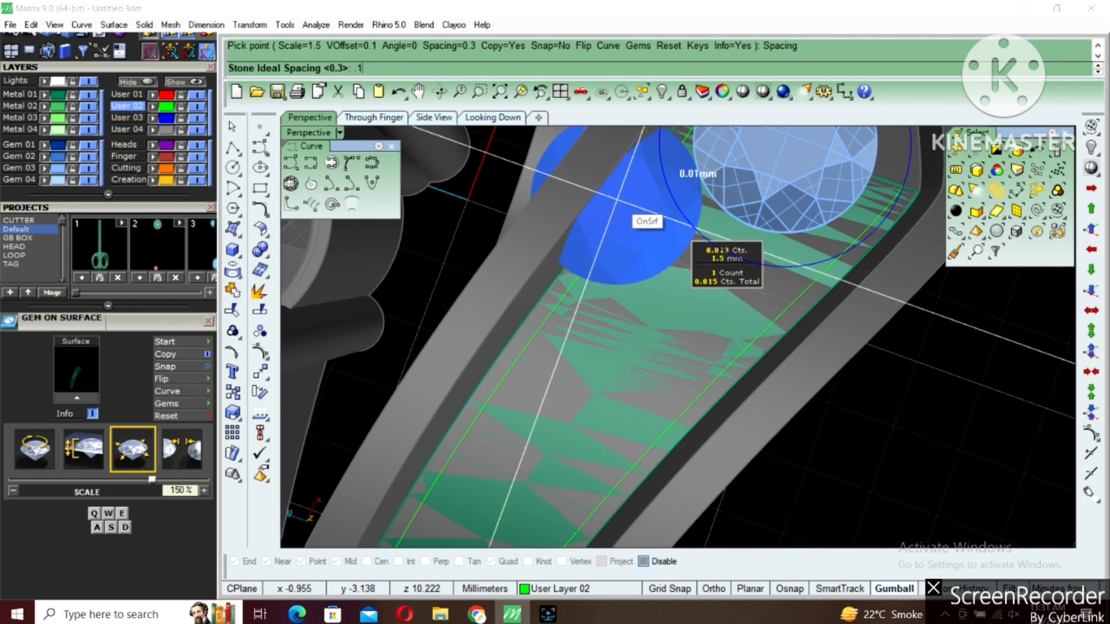
text(5)
key(Return)
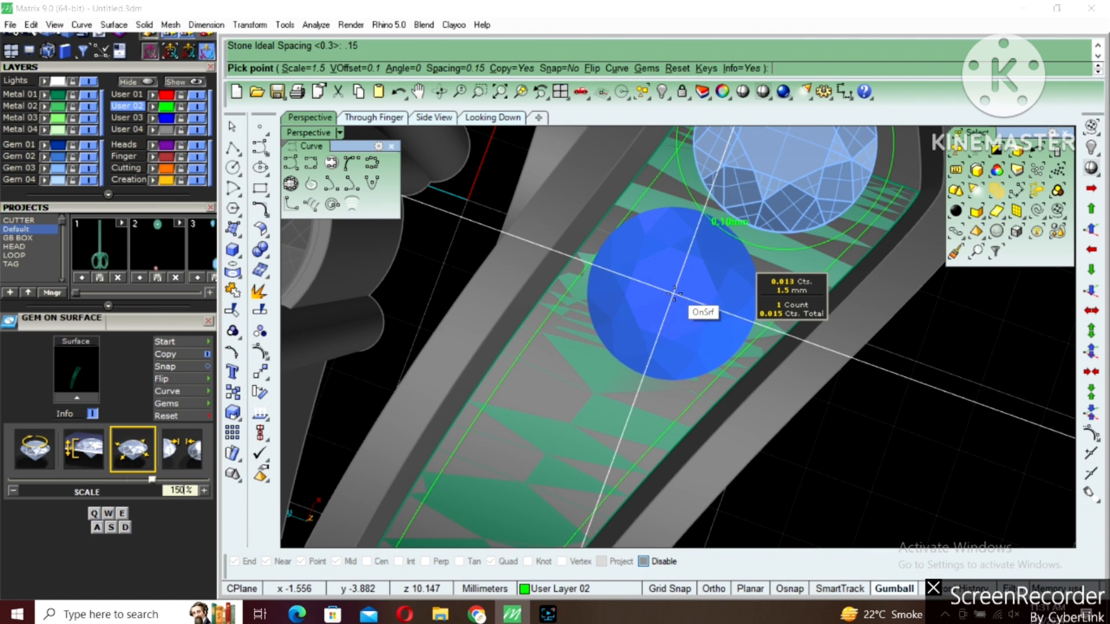
click(670, 297)
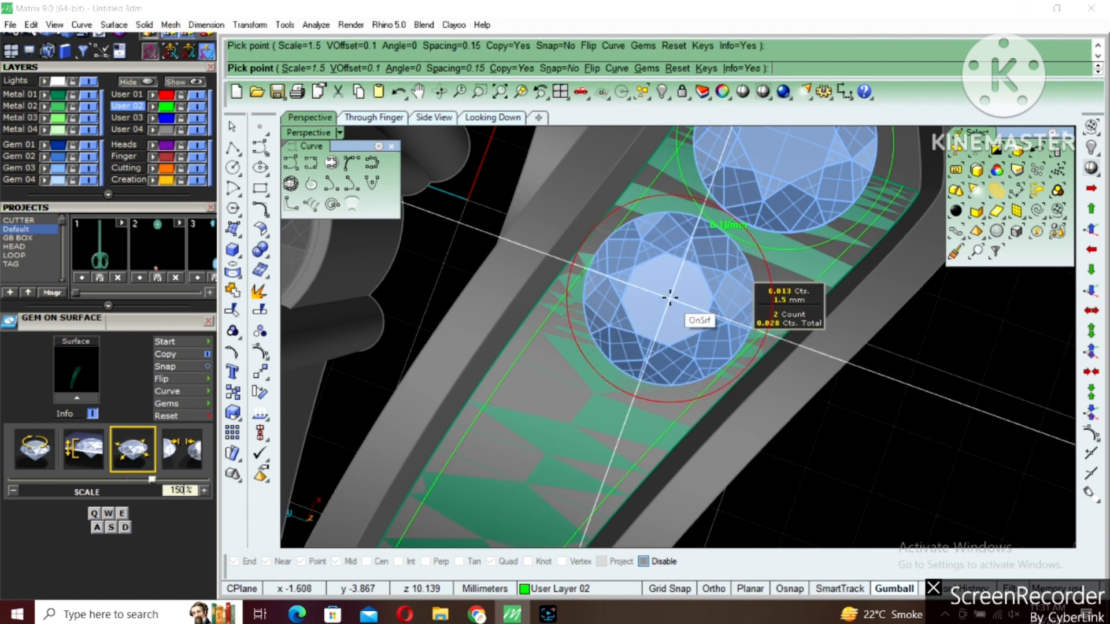
Place the third gem at 1.4 mm and the fourth at 1.3 mm in sequence along the half strip
scroll(780, 268, down, 3)
scroll(636, 356, up, 3)
key(s)
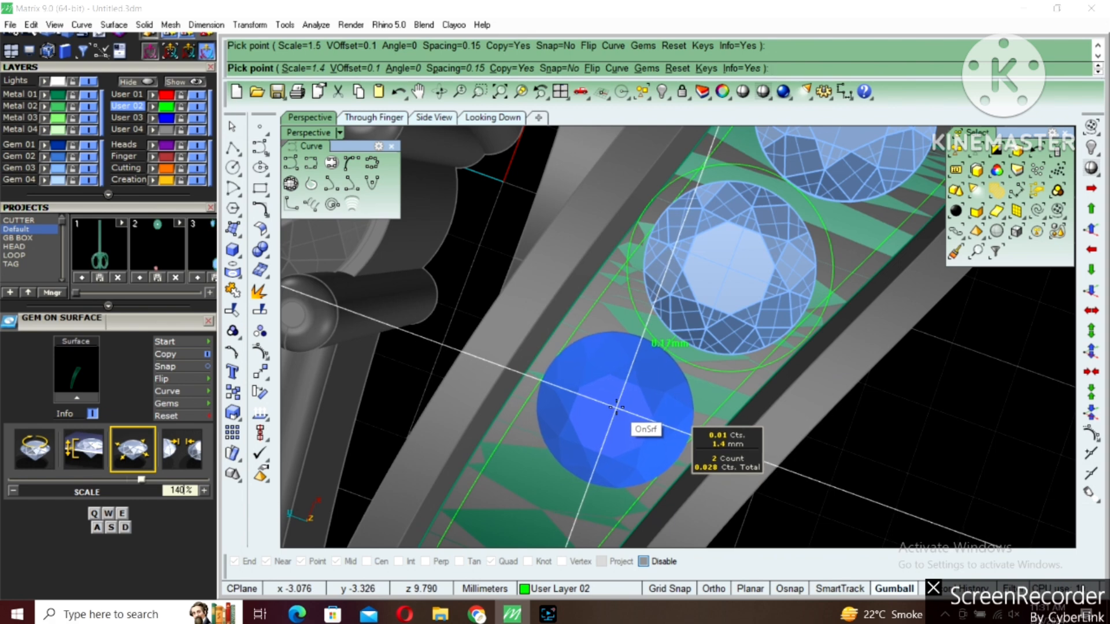
click(578, 405)
scroll(719, 277, down, 4)
scroll(699, 271, up, 2)
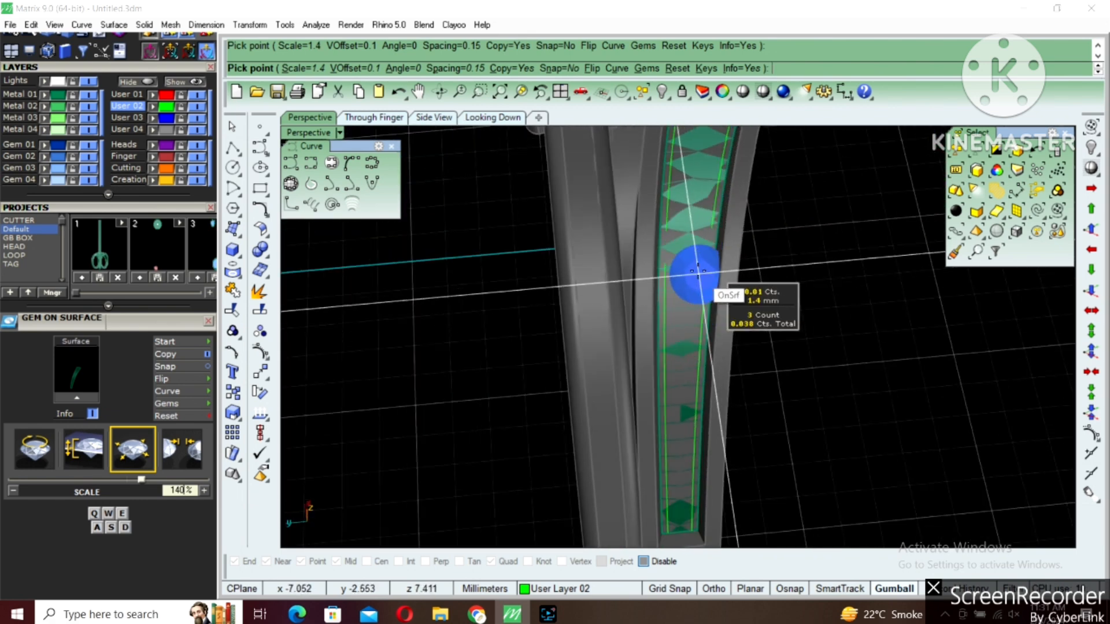
scroll(698, 272, up, 5)
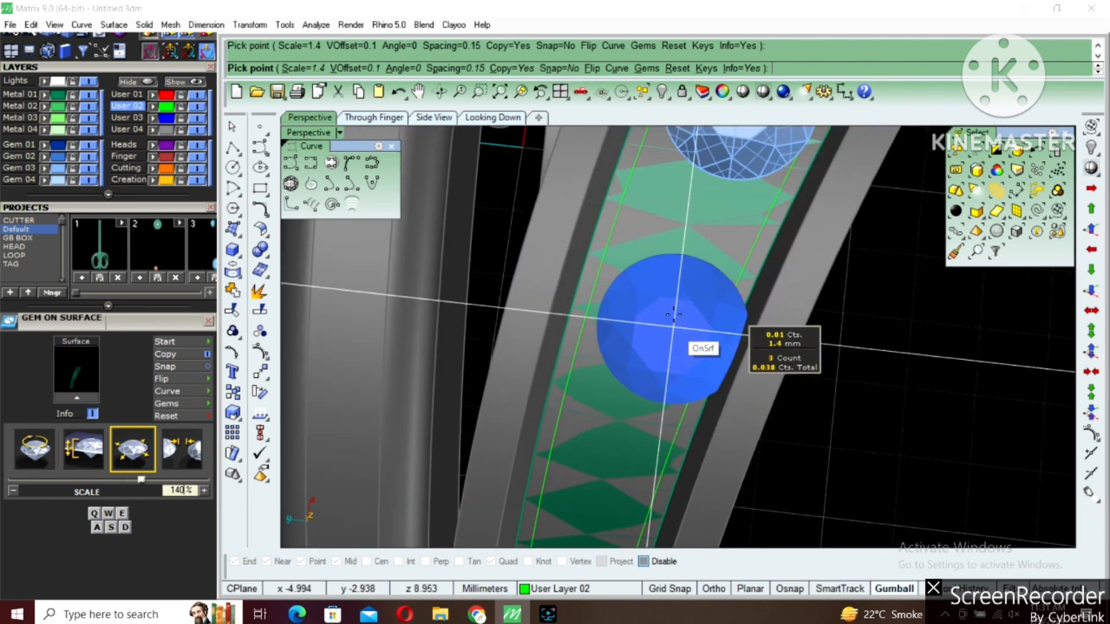
key(s)
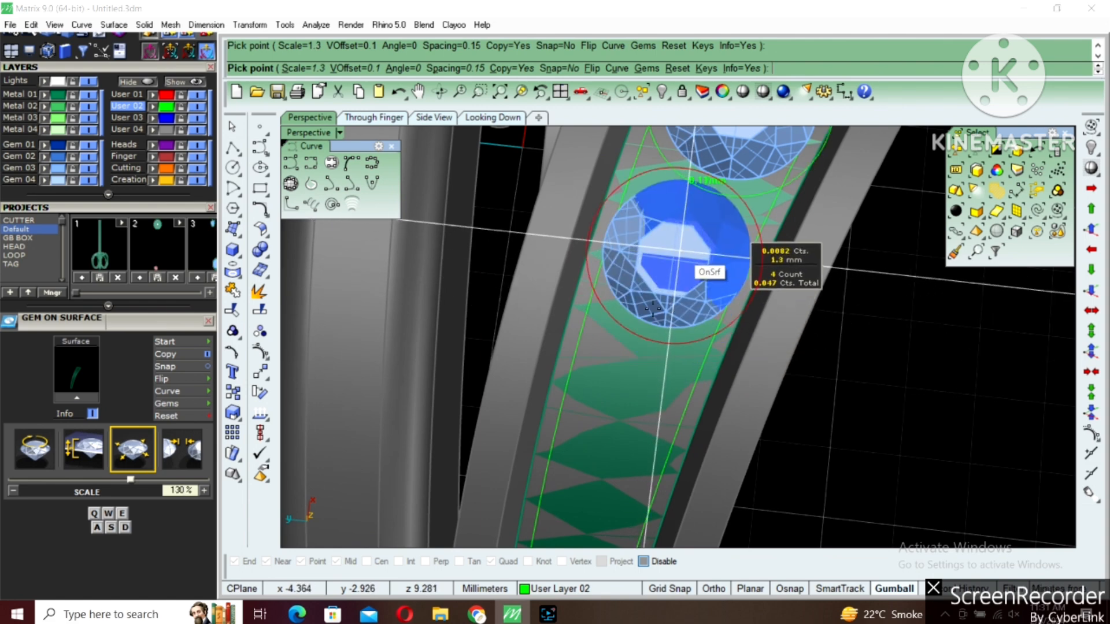
Place the fifth gem at 1.2 mm directly after the 1.3 mm gem on the strip
scroll(664, 289, down, 3)
scroll(630, 360, up, 3)
right_drag(639, 355, 644, 340)
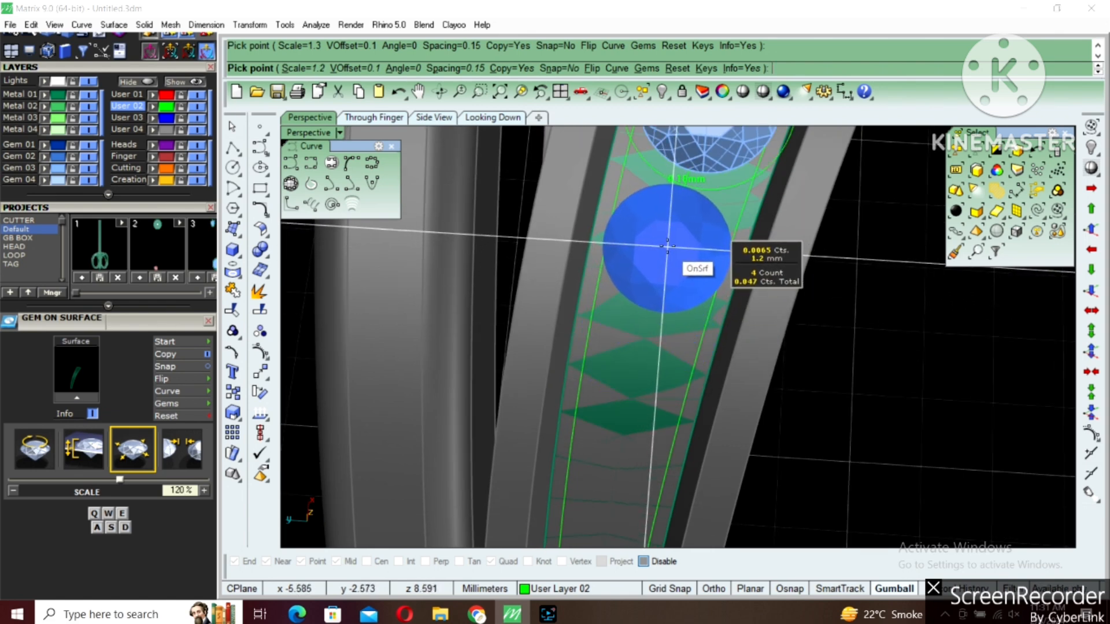
right_drag(633, 377, 634, 358)
Set the gem scale to 1 mm and place two gems of that size along the narrowing strip
key(s)
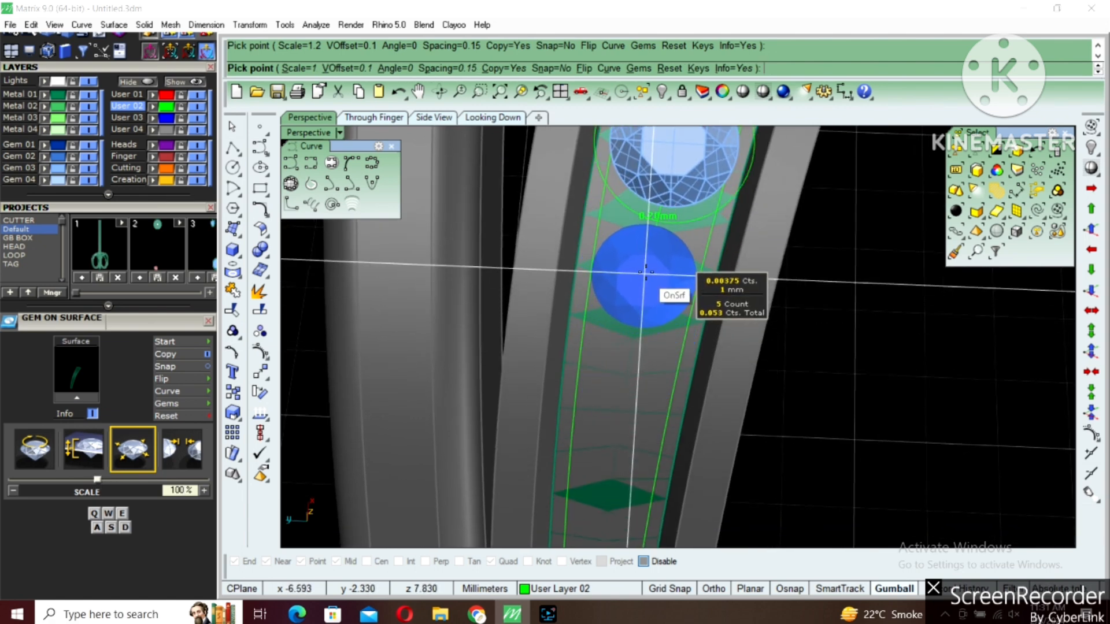
scroll(643, 277, down, 5)
right_drag(636, 320, 638, 283)
scroll(637, 274, up, 5)
scroll(637, 264, up, 3)
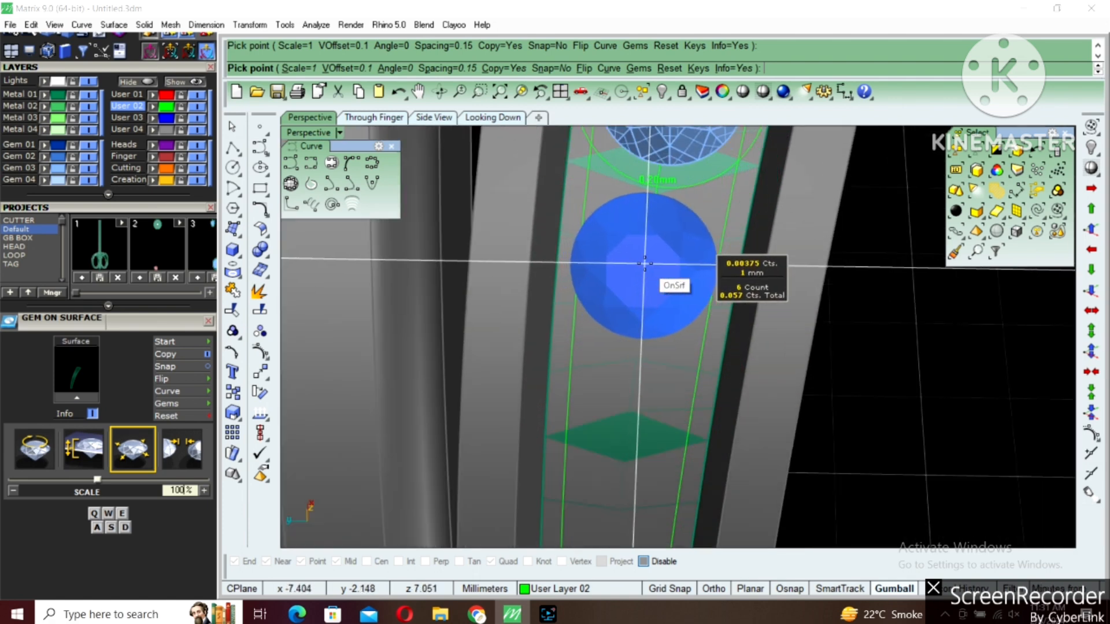
click(648, 260)
Continue the gem row with one 0.9 mm gem and two 0.8 mm gems, and finish Gem on Surface
scroll(648, 262, down, 6)
right_drag(625, 319, 626, 226)
key(s)
scroll(626, 265, up, 3)
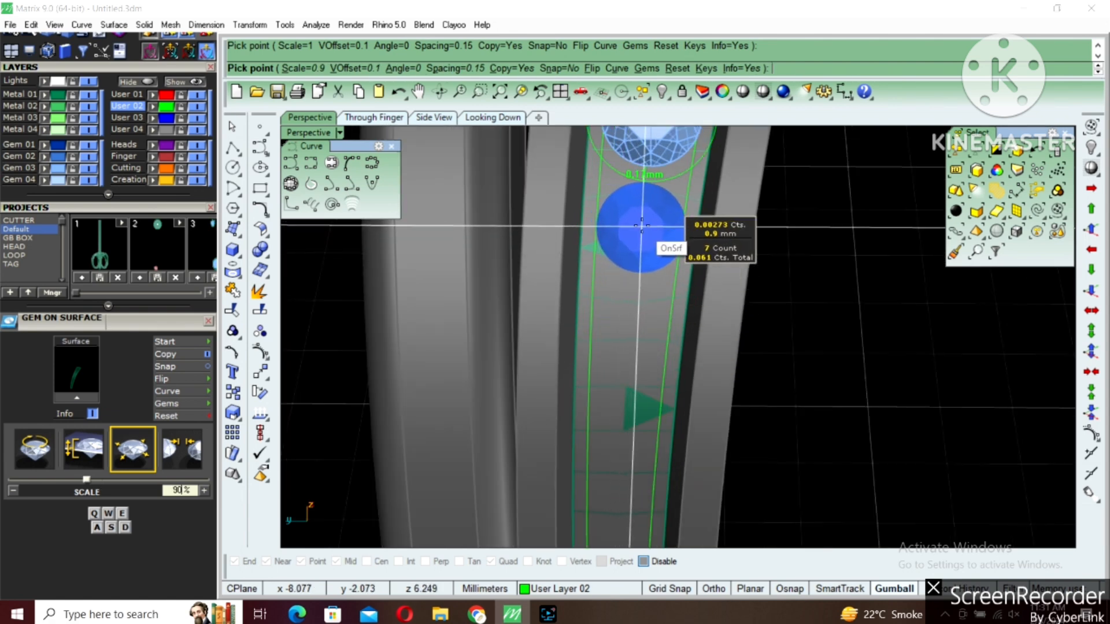
click(641, 226)
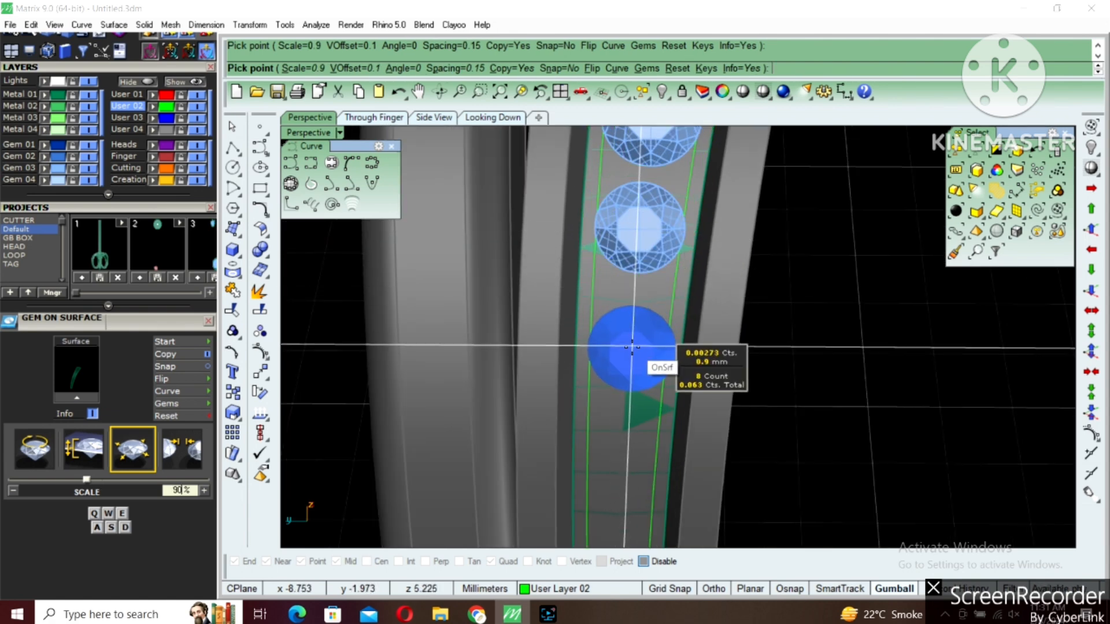
right_drag(632, 351, 633, 331)
key(s)
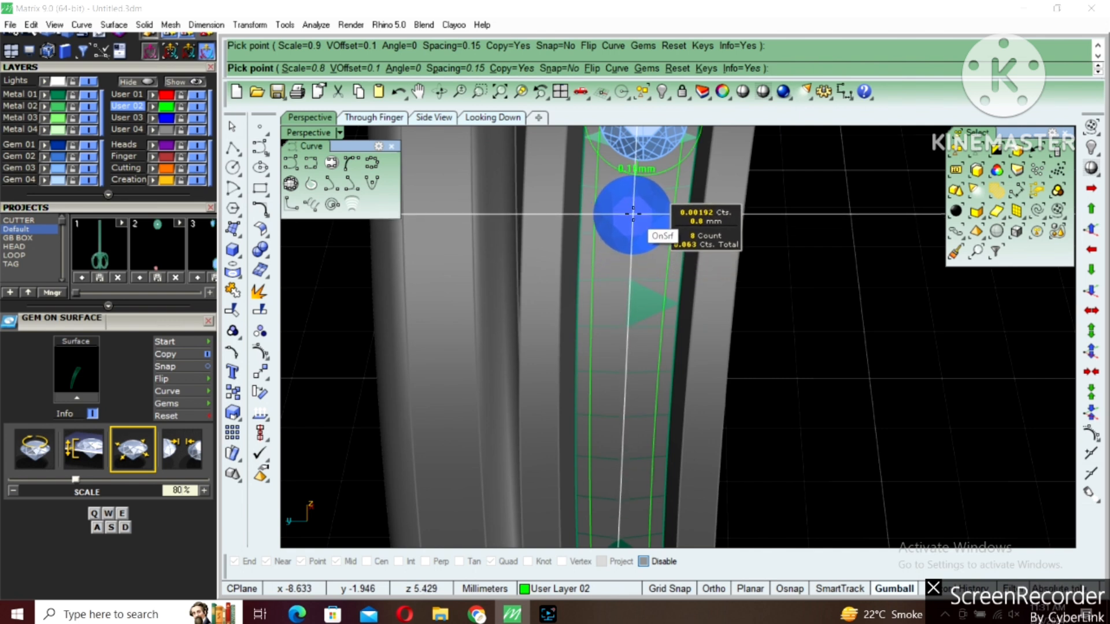
click(632, 214)
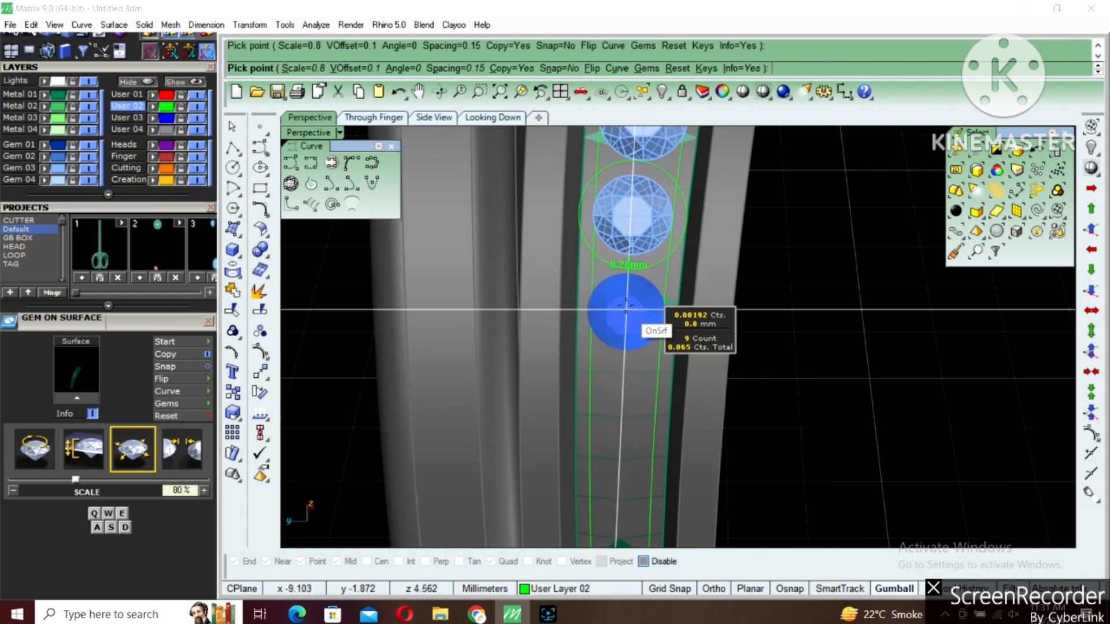
click(625, 306)
right_click(624, 308)
Mirror all placed gems except the apex gem onto the band's other half, starting the mirror plane at 0
scroll(606, 374, down, 5)
scroll(543, 354, down, 4)
right_drag(543, 353, 509, 391)
drag(417, 403, 636, 224)
shift+click(626, 268)
shift+click(659, 263)
ctrl+click(659, 263)
right_drag(655, 285, 589, 296)
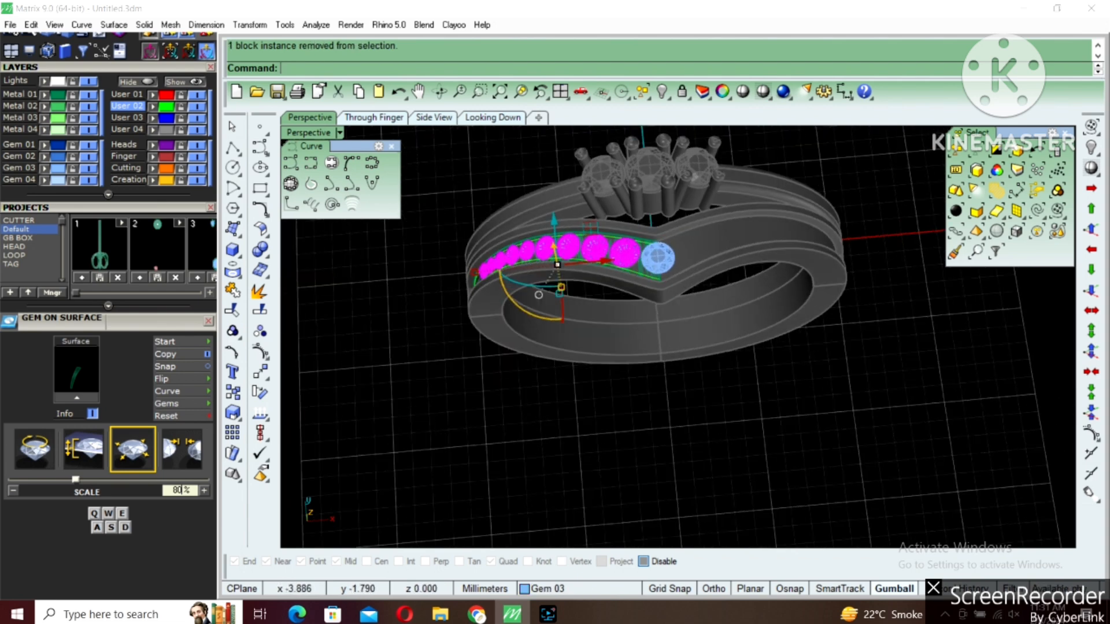
text(mirror)
key(Return)
text(0)
key(Return)
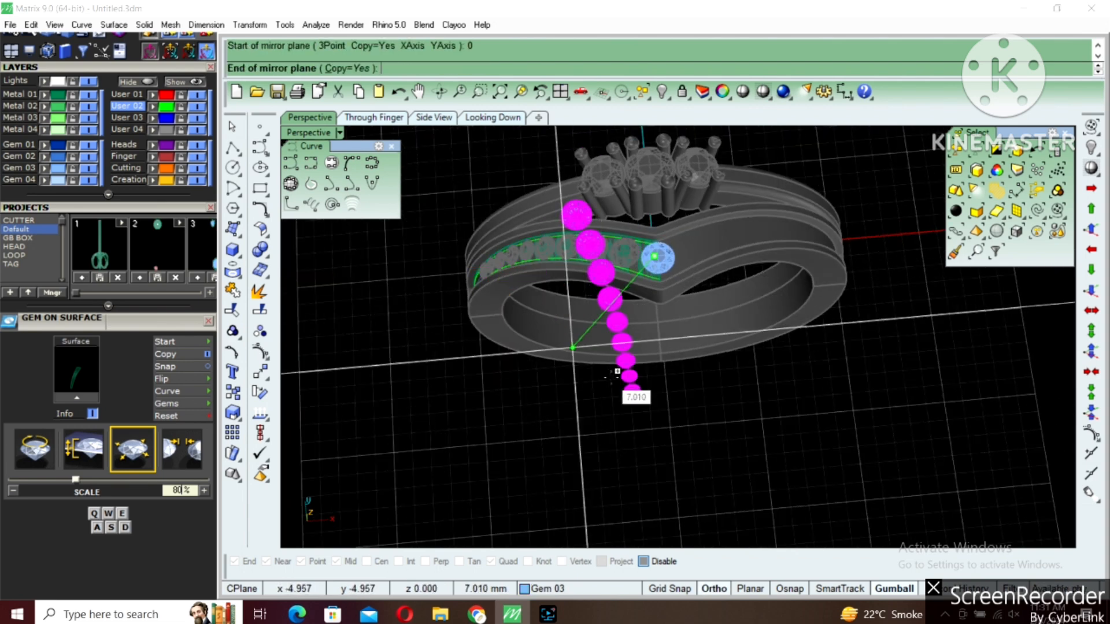
click(646, 368)
Group the apex gem together with both rows of gems on the V-shaped band
scroll(662, 261, up, 3)
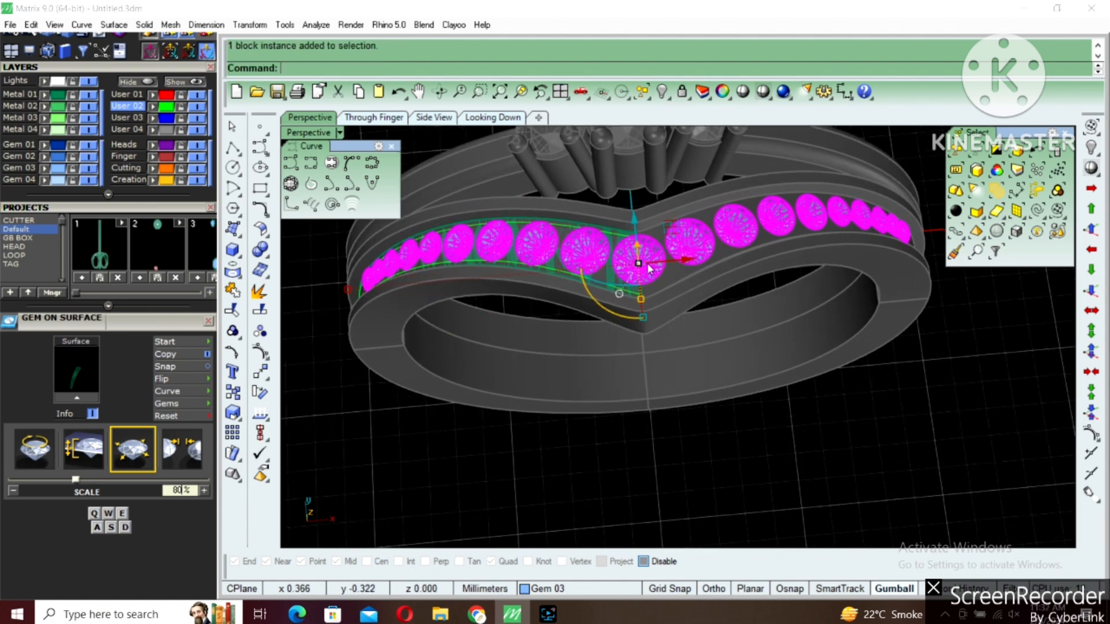
right_drag(651, 268, 671, 278)
key(ctrl+g)
scroll(615, 304, up, 3)
key(Escape)
Delete both offset guide curves lying on the half strip
click(616, 310)
key(Delete)
click(616, 241)
click(616, 240)
key(Delete)
Start Prong on Surface on the half strip with drop 0.2 and height 0.7, and flip the prong direction
click(616, 306)
scroll(617, 316, down, 4)
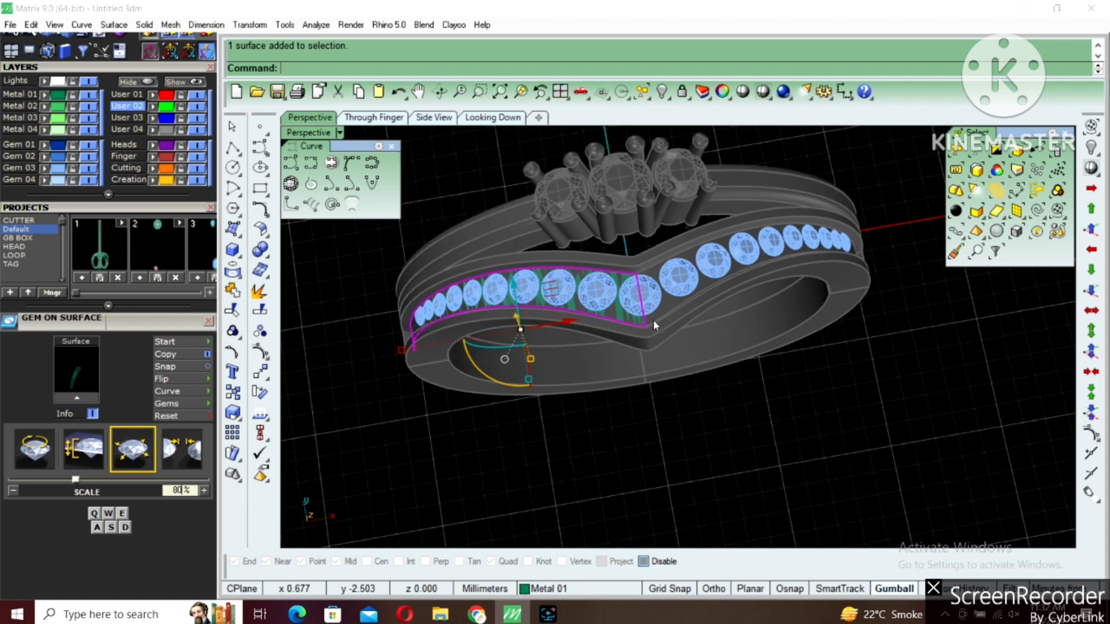
key(F6)
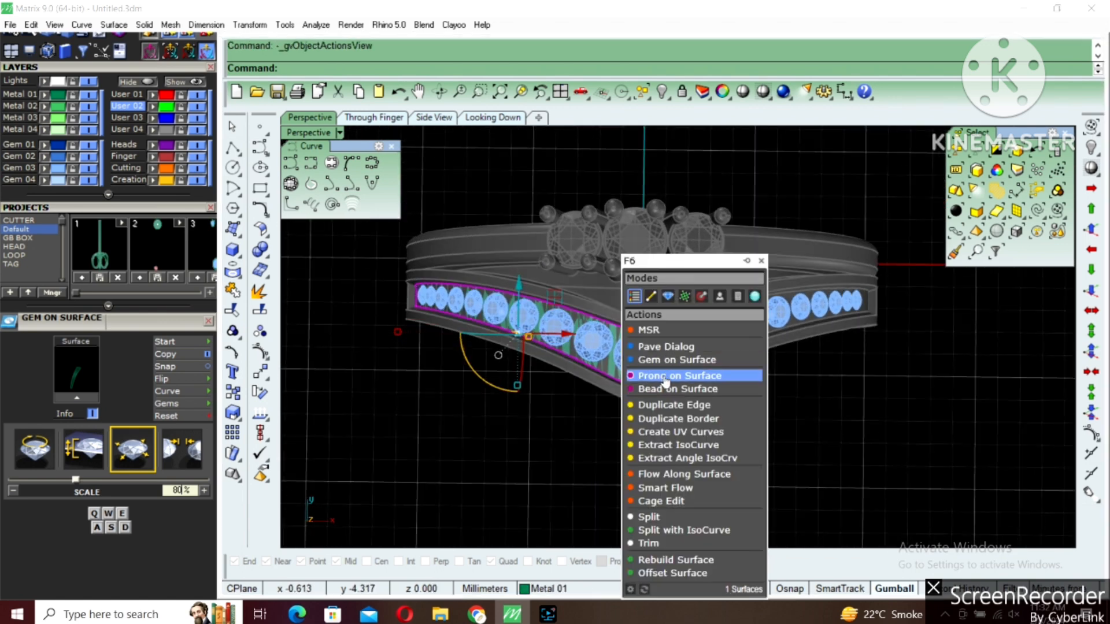
click(664, 375)
scroll(594, 360, up, 5)
shift+right_drag(594, 359, 691, 346)
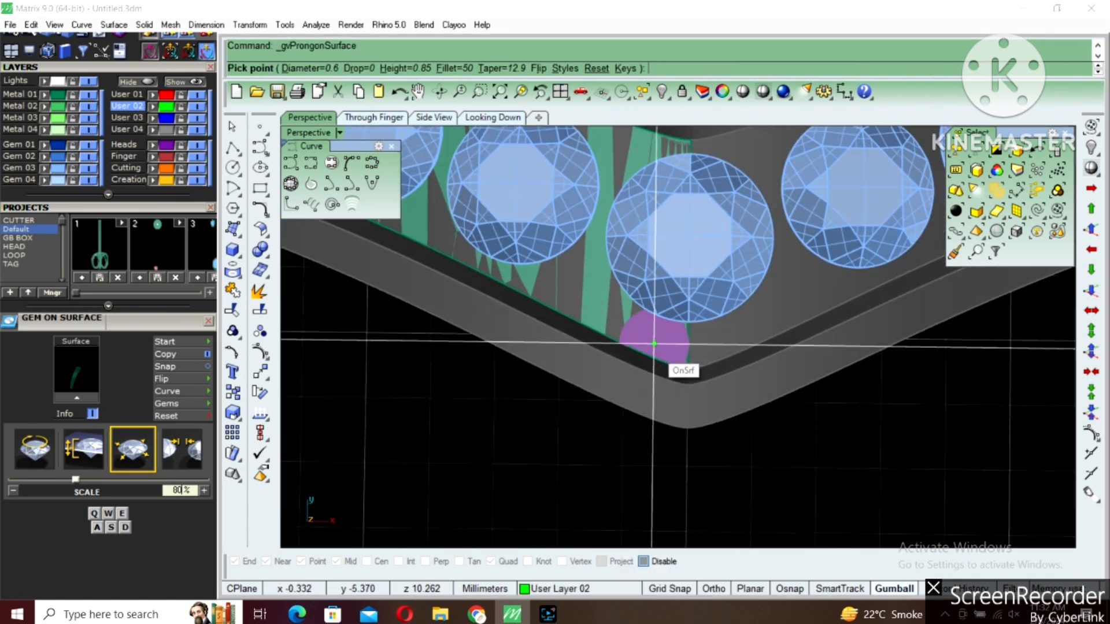
click(363, 67)
text(.2)
key(Return)
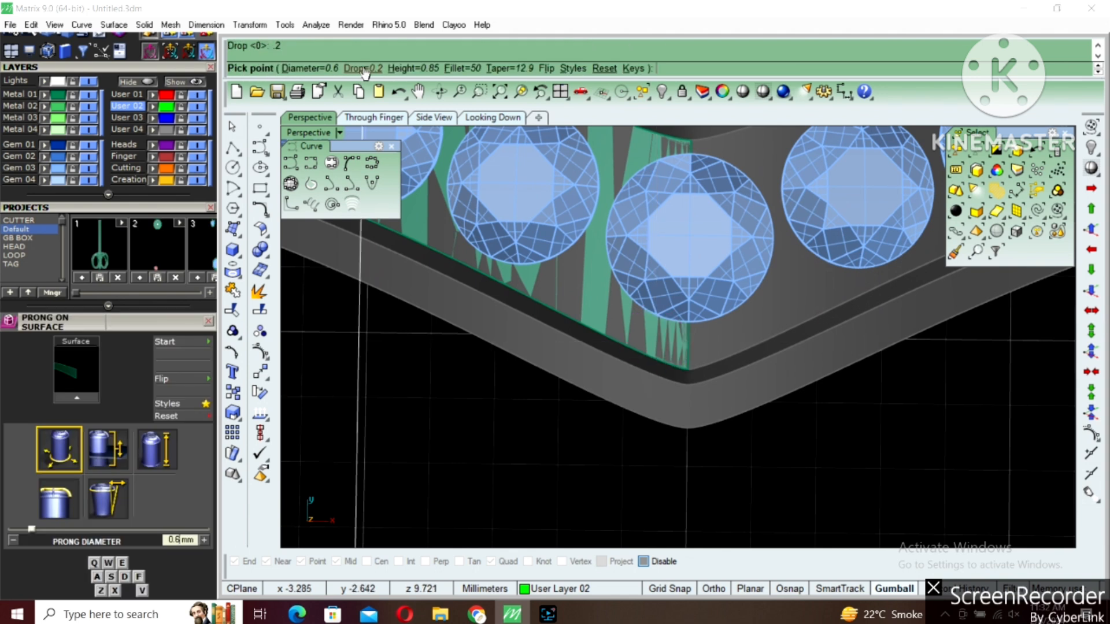
click(402, 69)
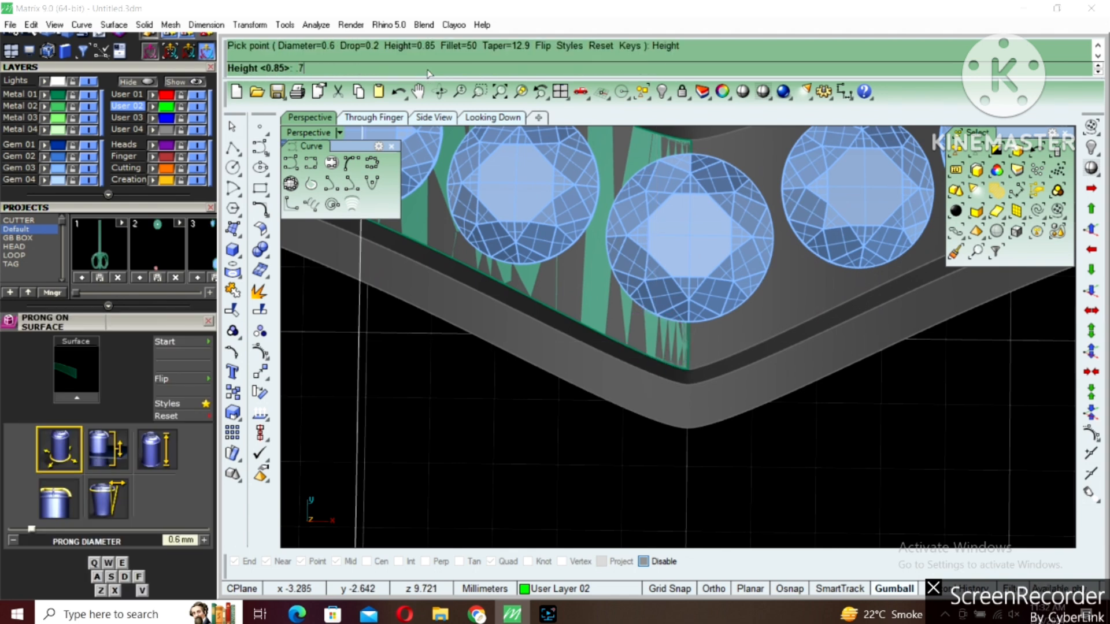
text(.7)
key(Return)
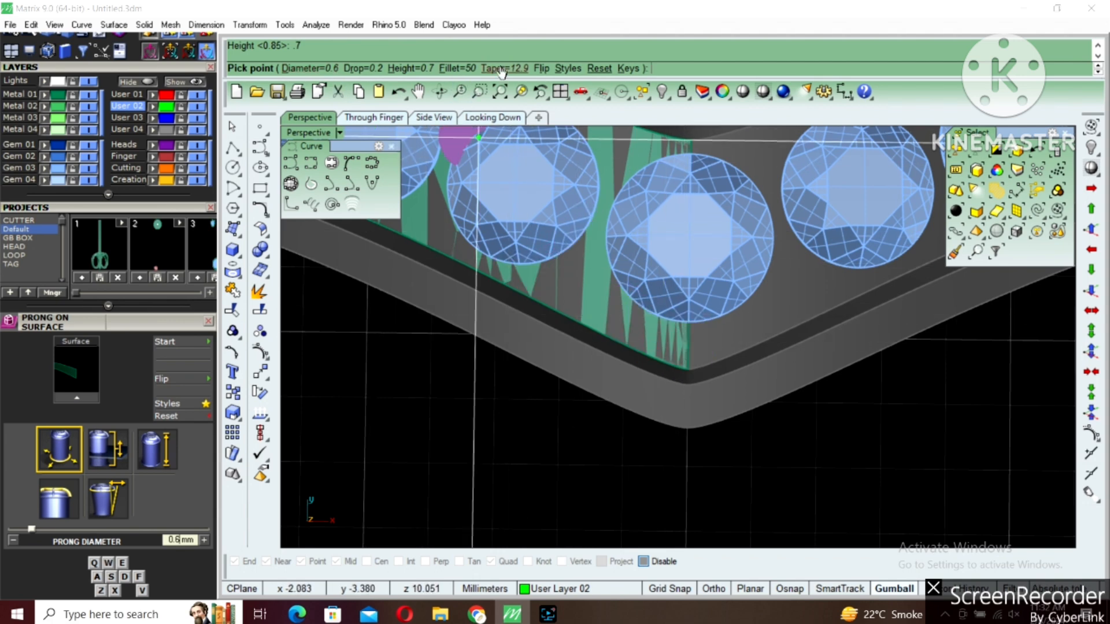
click(542, 68)
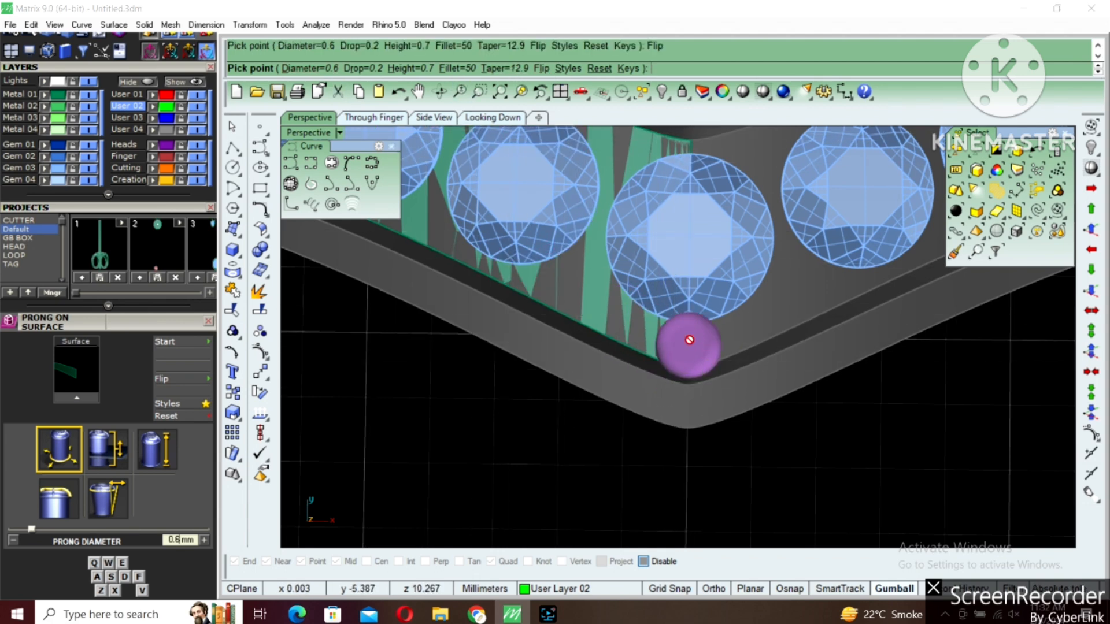
Place a 0.55 mm prong at the V's point beside the apex gem
scroll(689, 338, up, 2)
key(q)
scroll(689, 334, down, 5)
click(688, 314)
scroll(693, 335, up, 5)
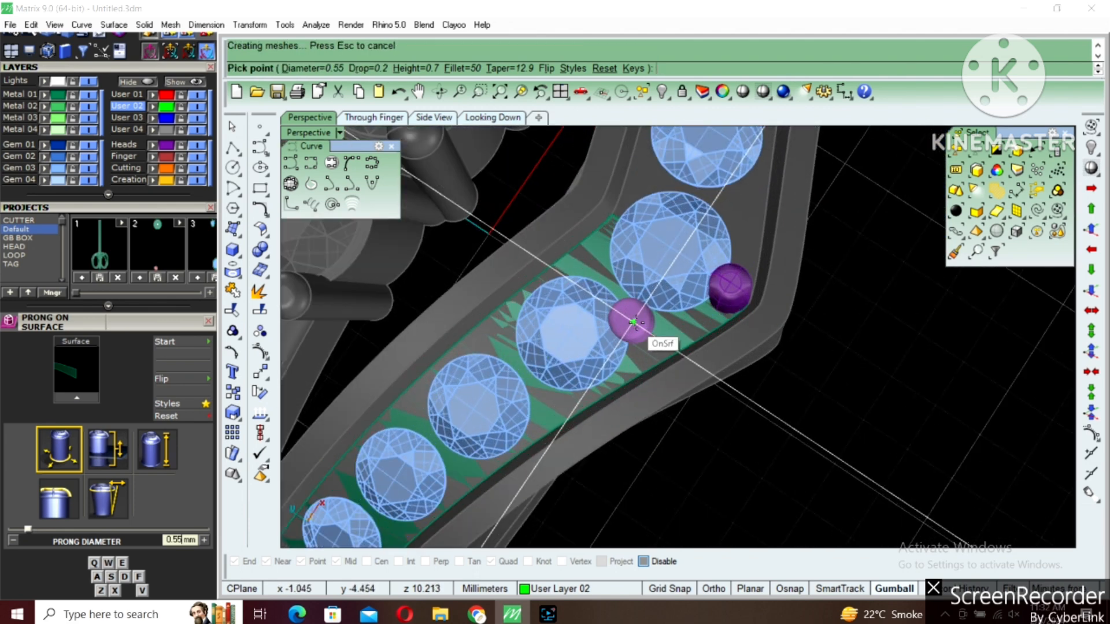
Restart Prong on Surface on the half strip and place a pair of 0.6 mm prongs between the apex and second gems
key(Return)
text(e)
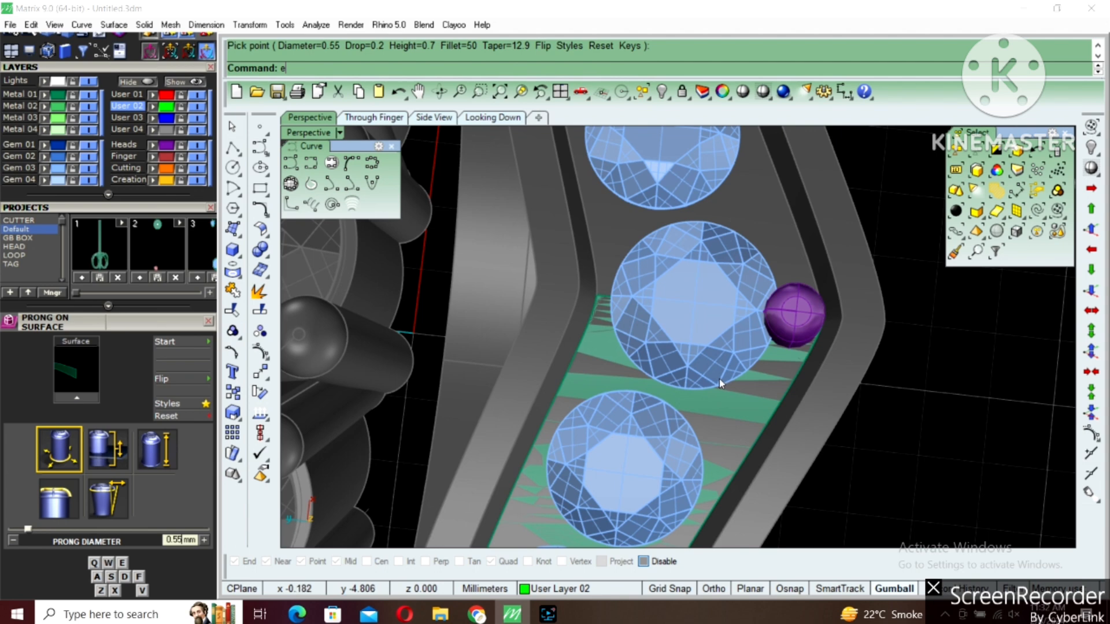
key(Escape)
right_click(710, 408)
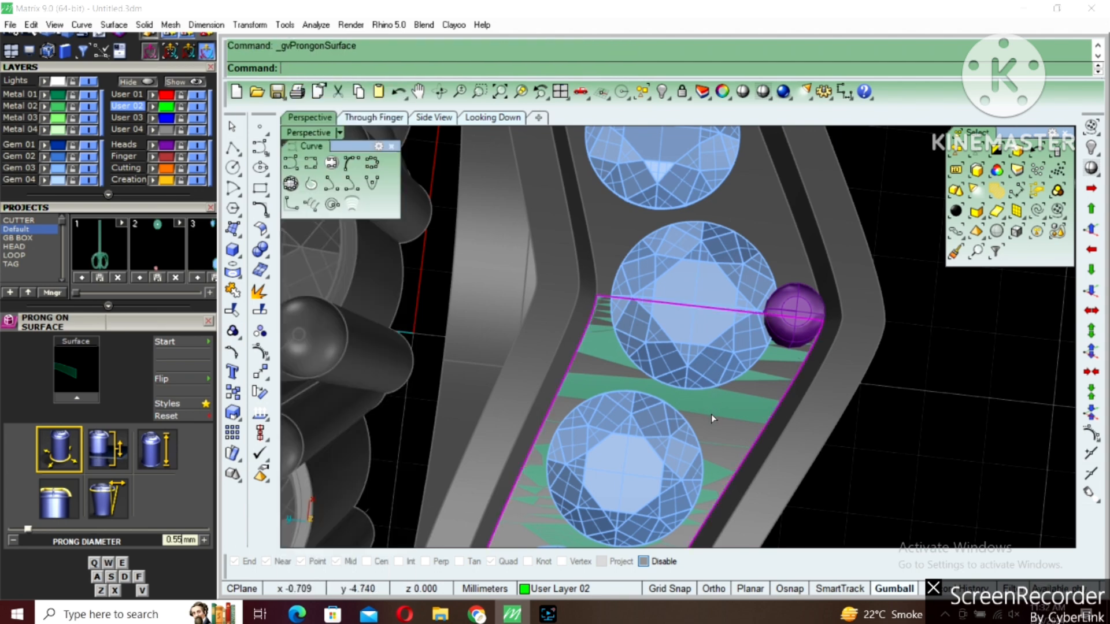
scroll(714, 414, up, 5)
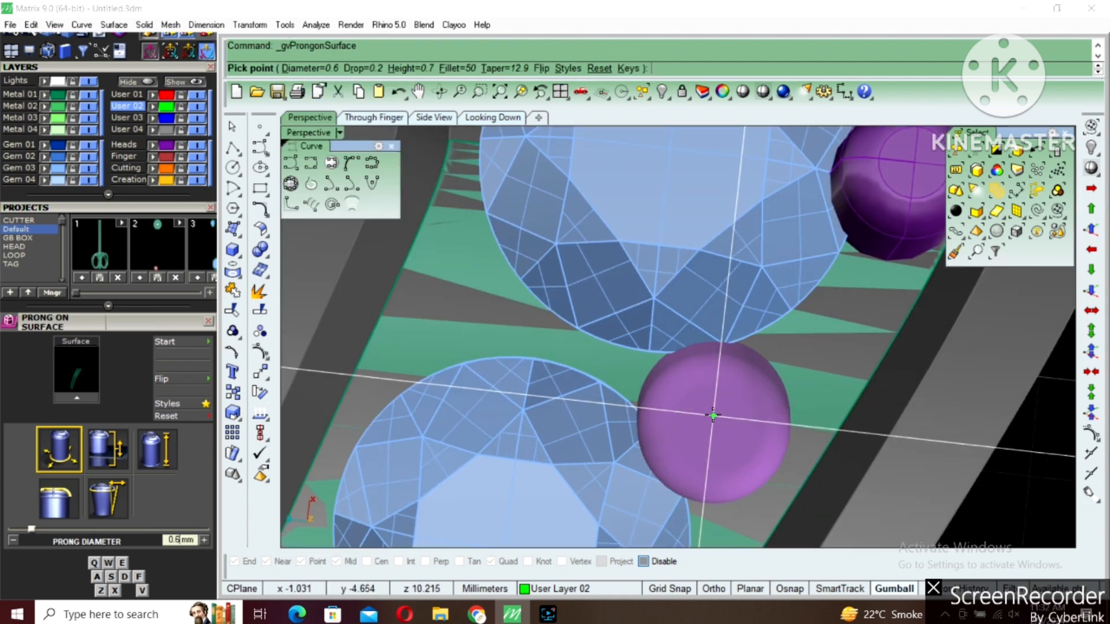
click(719, 409)
click(468, 307)
scroll(627, 317, down, 6)
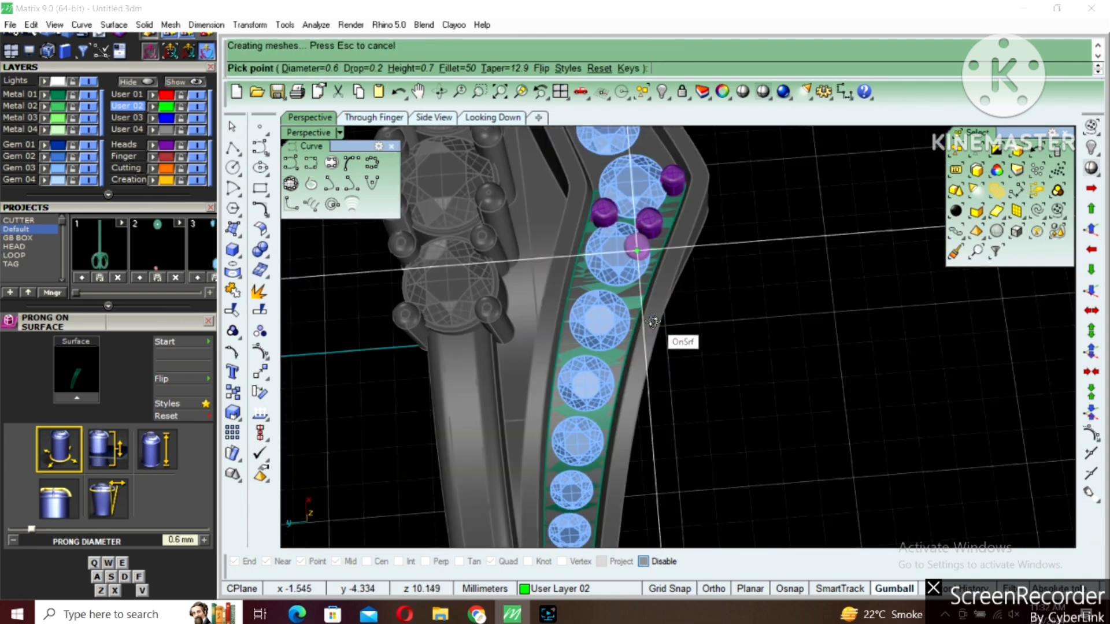
Place a pair of 0.6 mm prongs between the second and third gems, one at each strip edge
scroll(659, 327, up, 5)
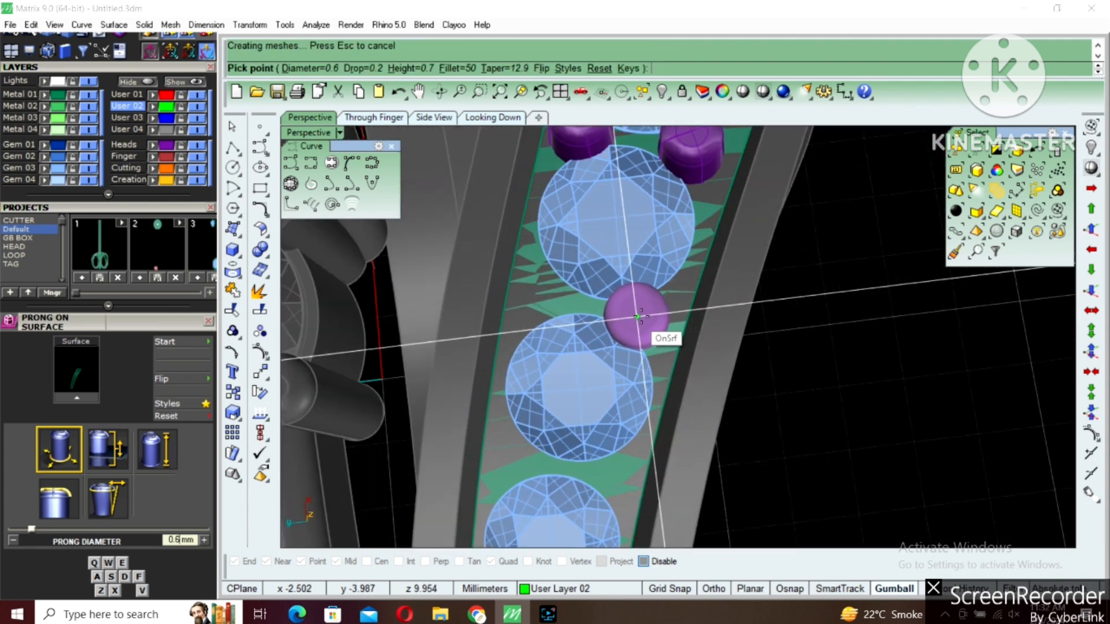
click(646, 318)
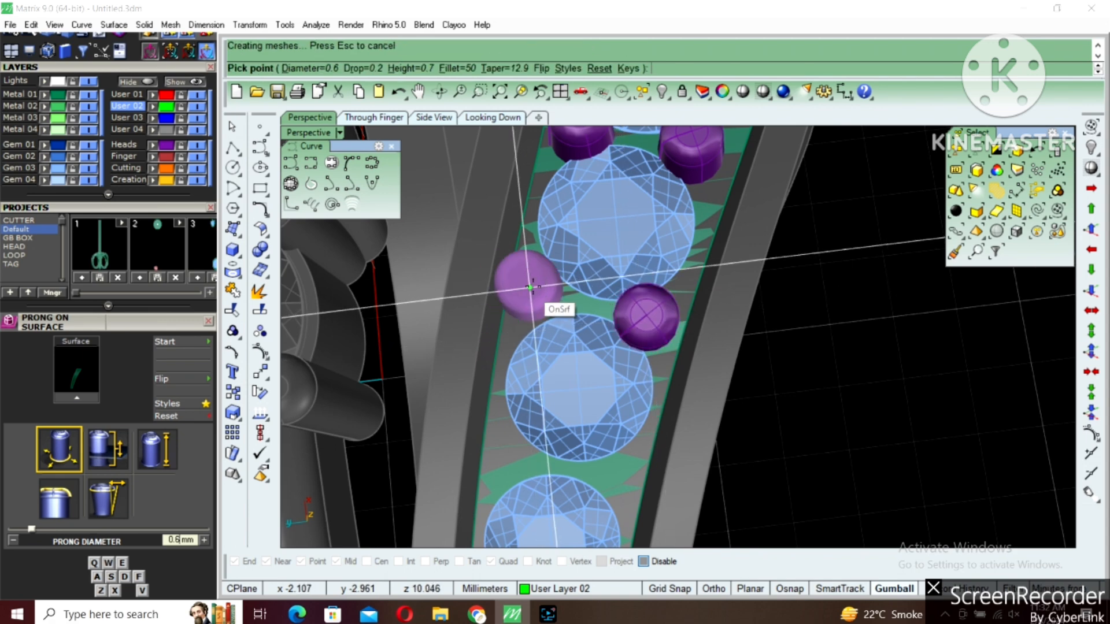
click(545, 293)
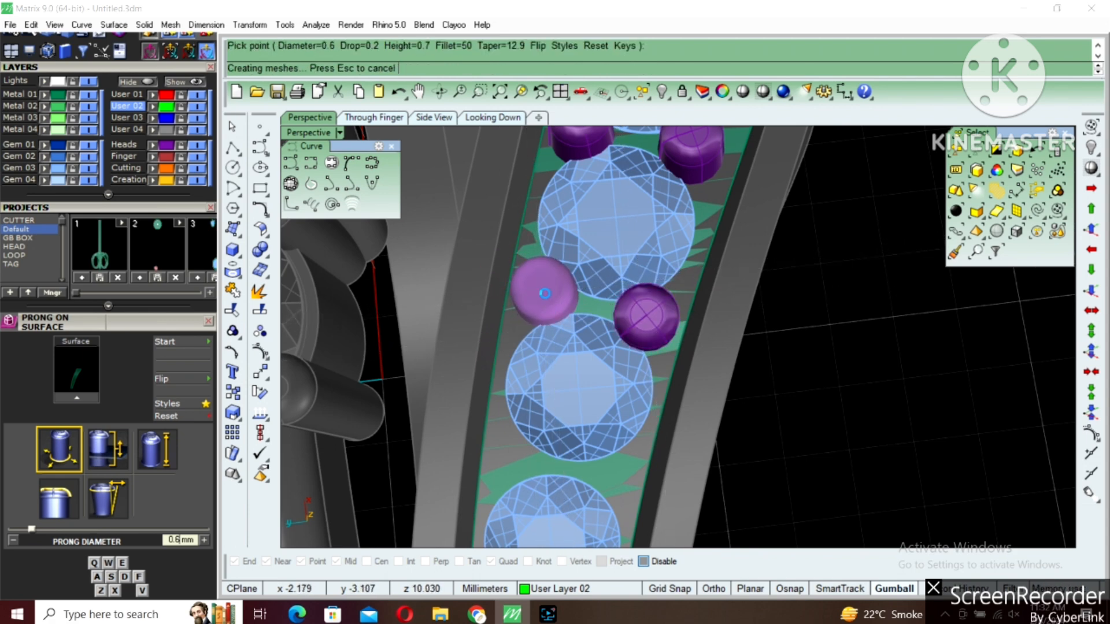
Set the prong diameter to 0.55 mm and place prong pairs between the third and fourth and the fourth and fifth gems
scroll(610, 272, down, 3)
right_drag(609, 272, 612, 315)
scroll(581, 345, up, 5)
key(a)
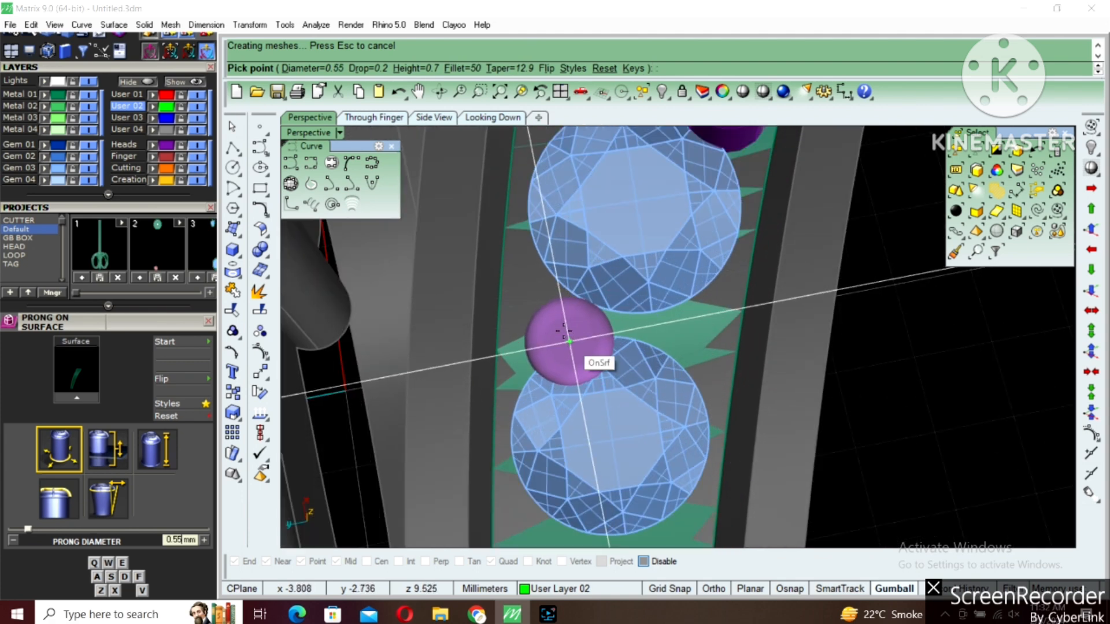
click(556, 316)
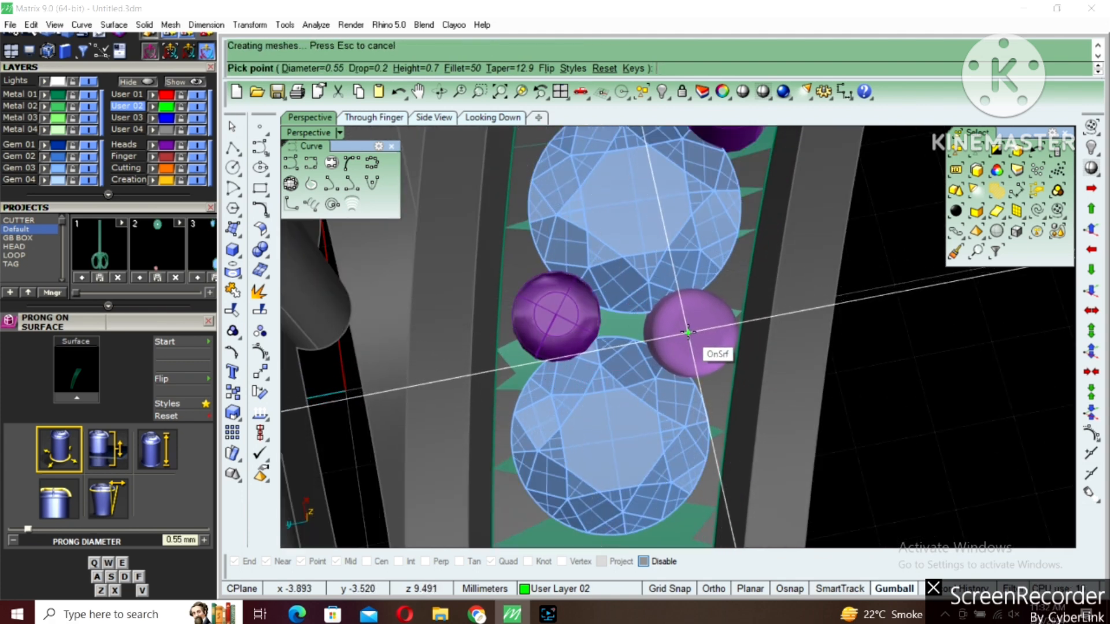
scroll(643, 293, down, 6)
scroll(656, 347, up, 5)
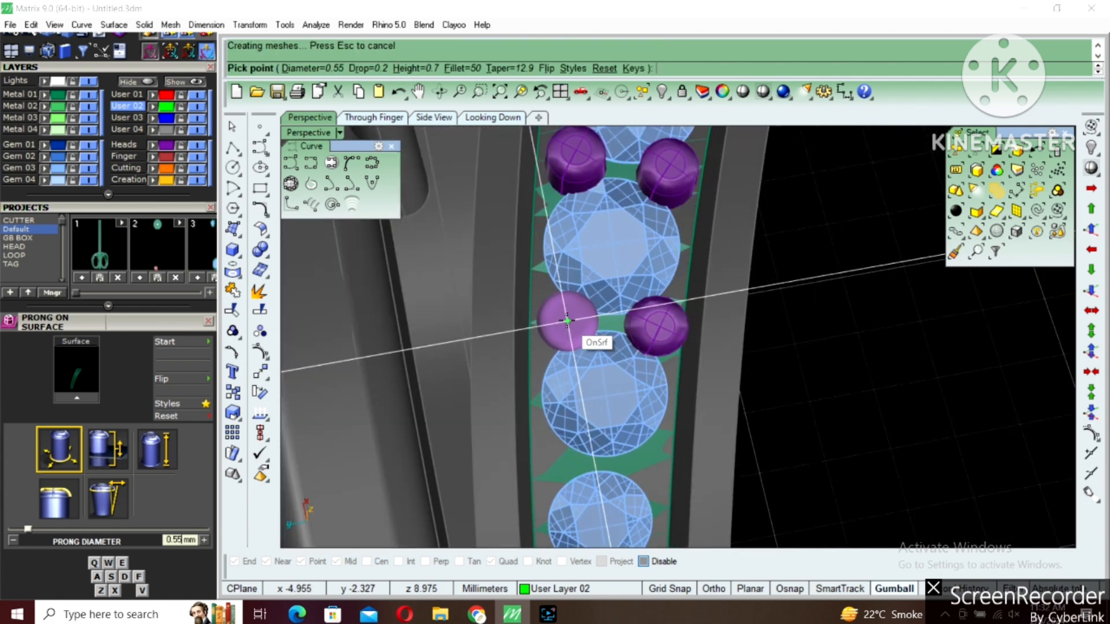
click(564, 319)
Set the prong diameter to 0.5 mm and place a pair of prongs between the fifth and sixth gems
scroll(651, 341, down, 4)
scroll(645, 319, up, 3)
scroll(644, 319, up, 5)
key(a)
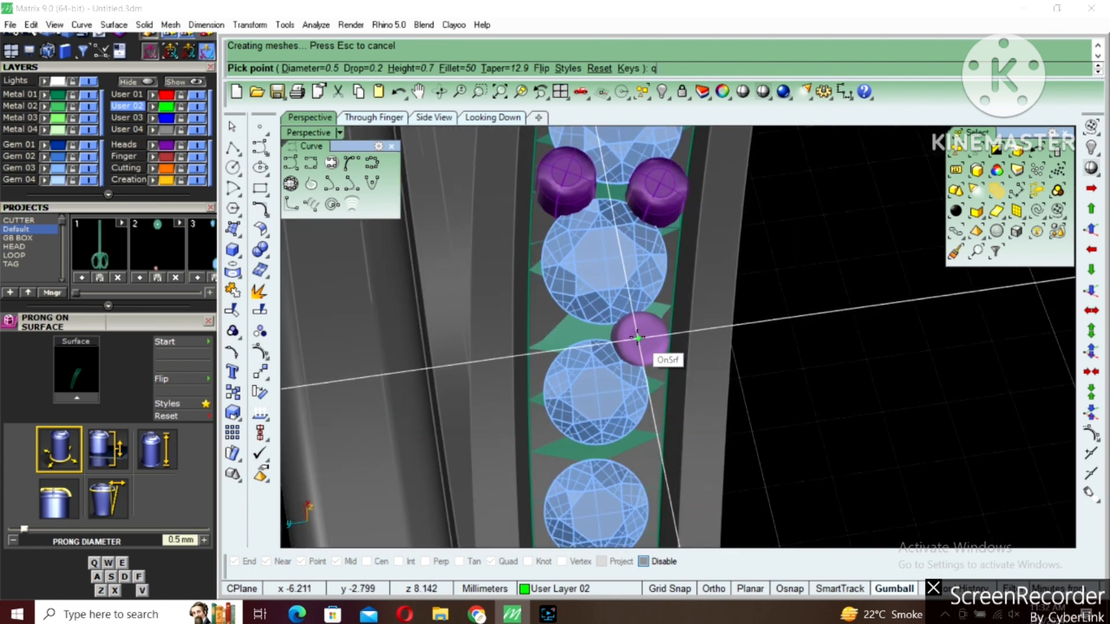
click(638, 334)
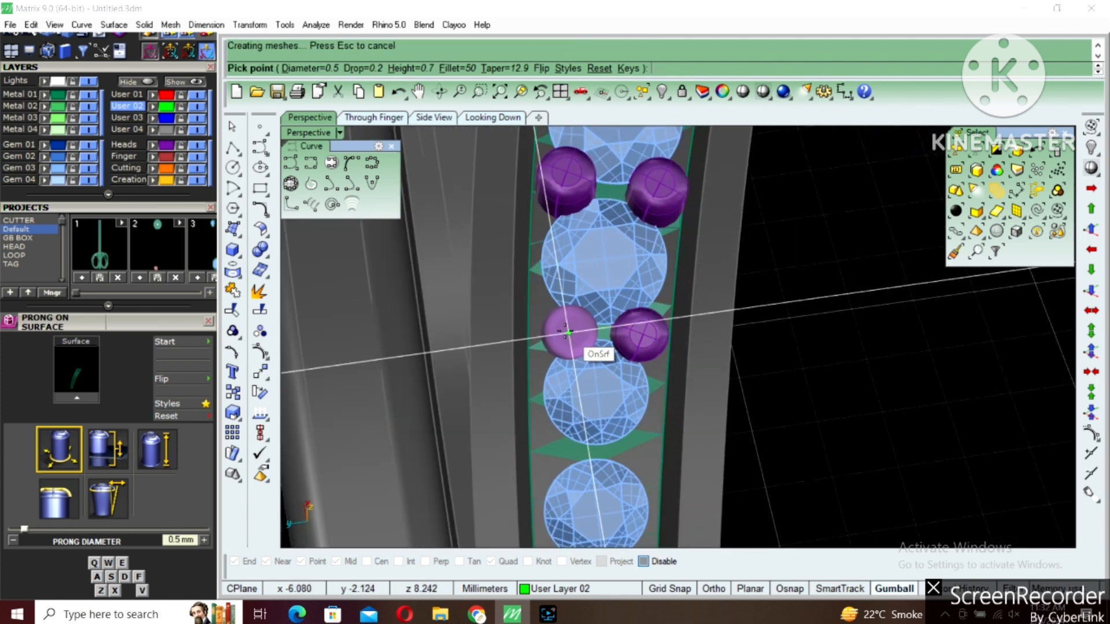
click(564, 330)
Place a pair of 0.5 mm prongs between the sixth and seventh gems, one at each strip edge
scroll(584, 347, down, 4)
scroll(594, 337, up, 3)
scroll(594, 337, up, 3)
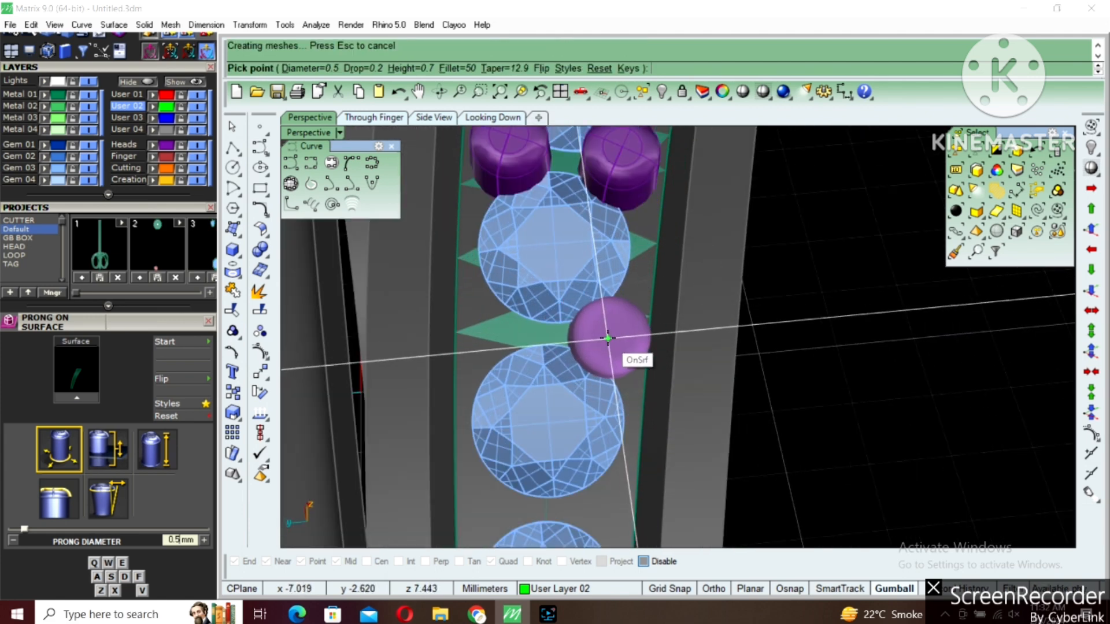
click(606, 337)
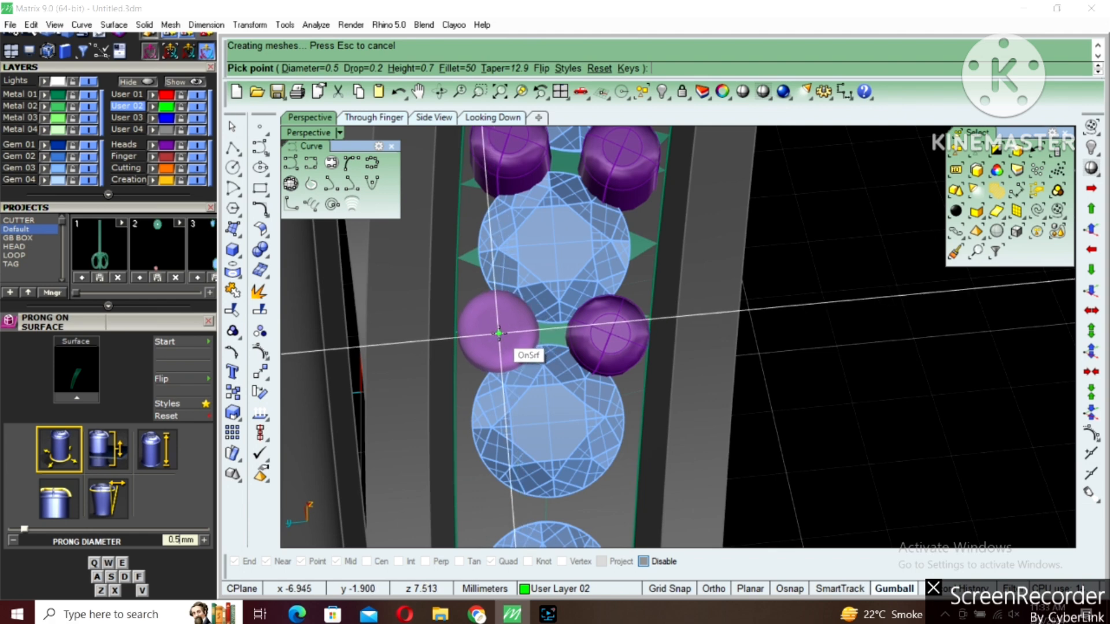
click(544, 305)
scroll(617, 344, down, 4)
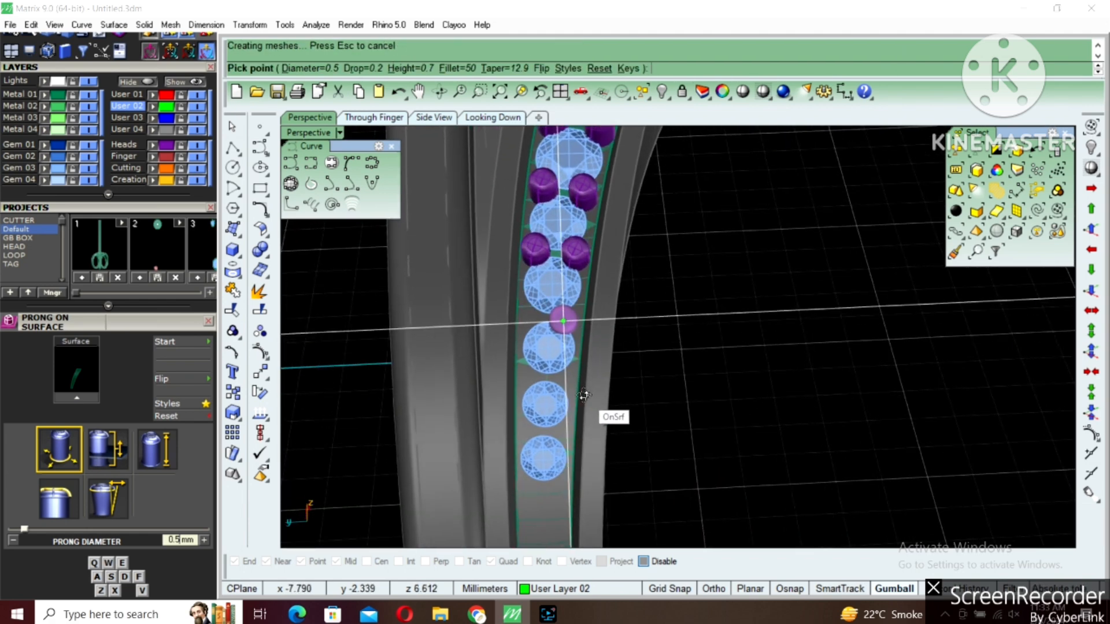
Set the prong diameter to 0.45 mm and place prong pairs between the seventh and eighth and the eighth and ninth gems
key(q)
scroll(531, 351, up, 3)
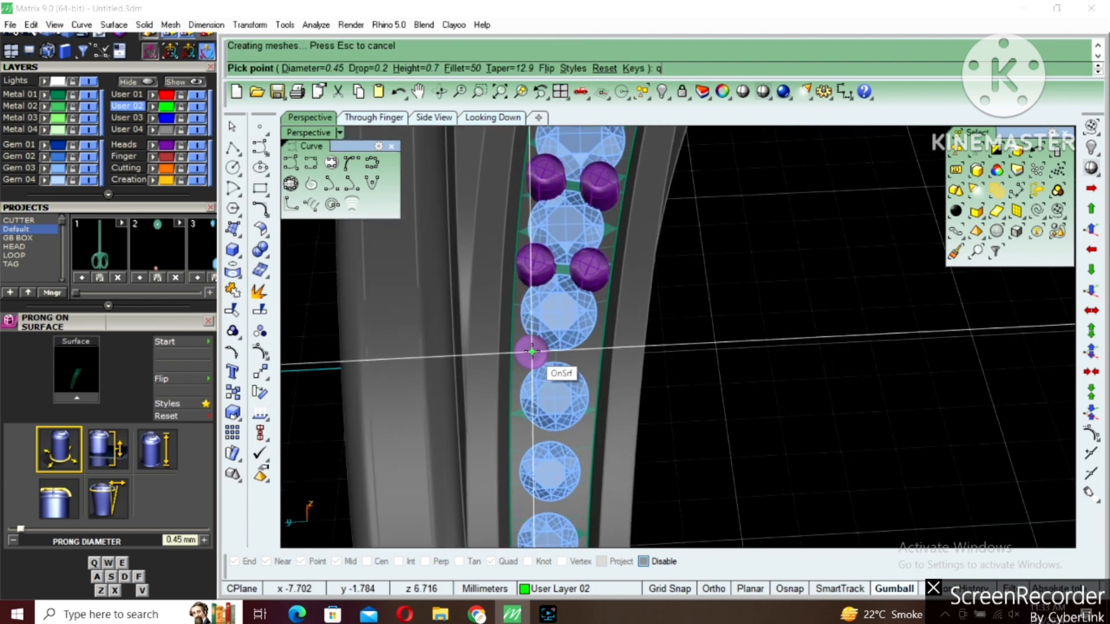
click(531, 355)
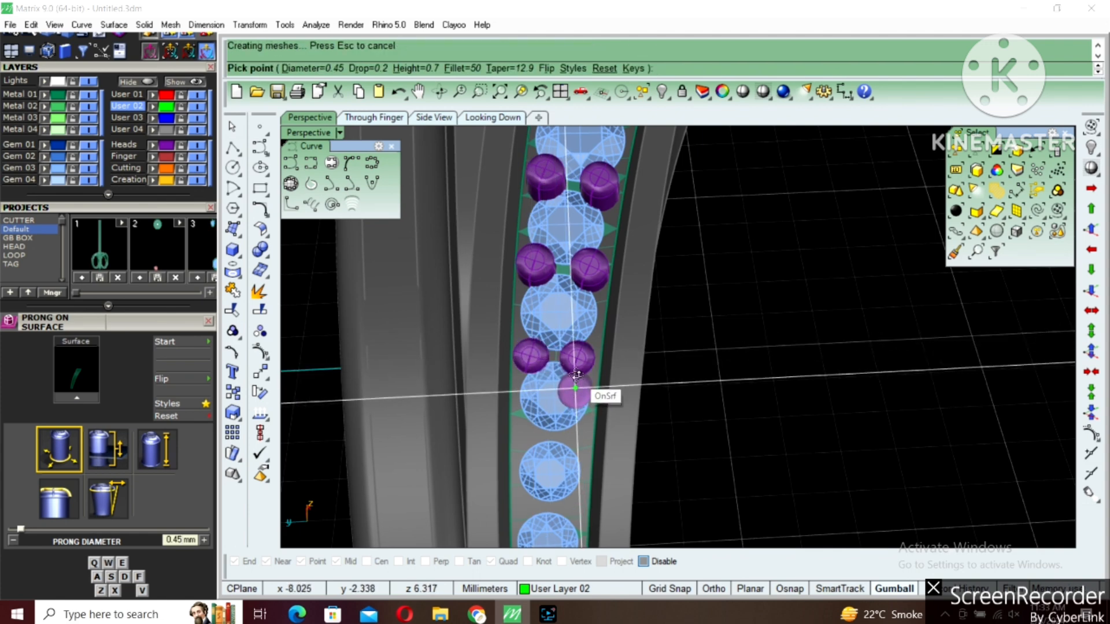
right_drag(576, 376, 575, 372)
scroll(575, 354, up, 3)
click(581, 336)
click(524, 330)
right_drag(582, 428, 584, 402)
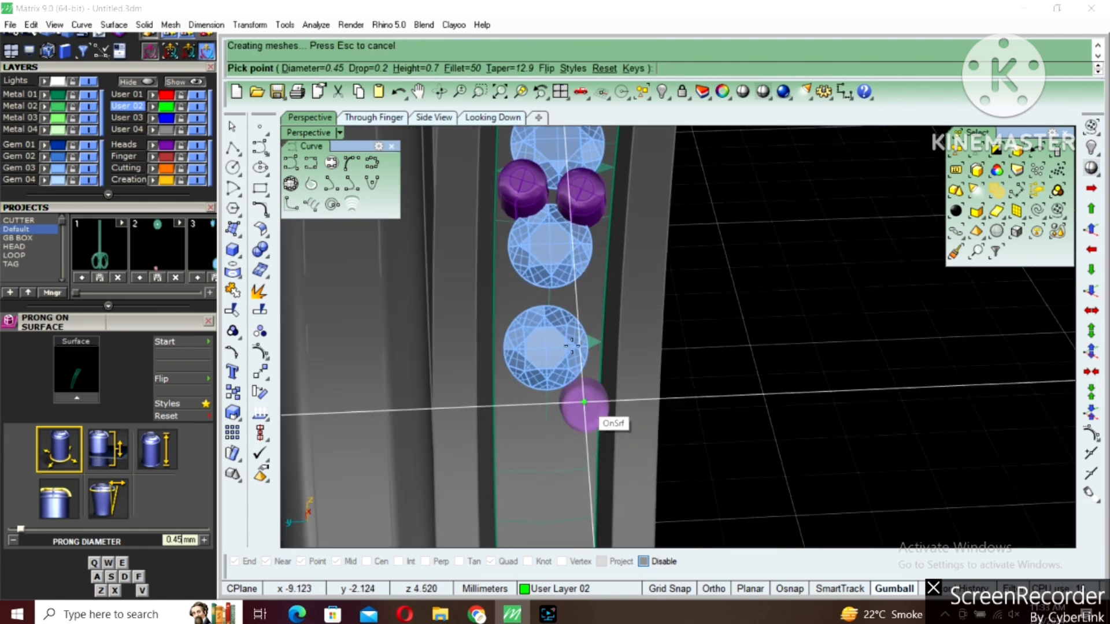
Set the prong diameter to 0.4 mm, place prong pairs before and beyond the last gem, and finish Prong on Surface
key(q)
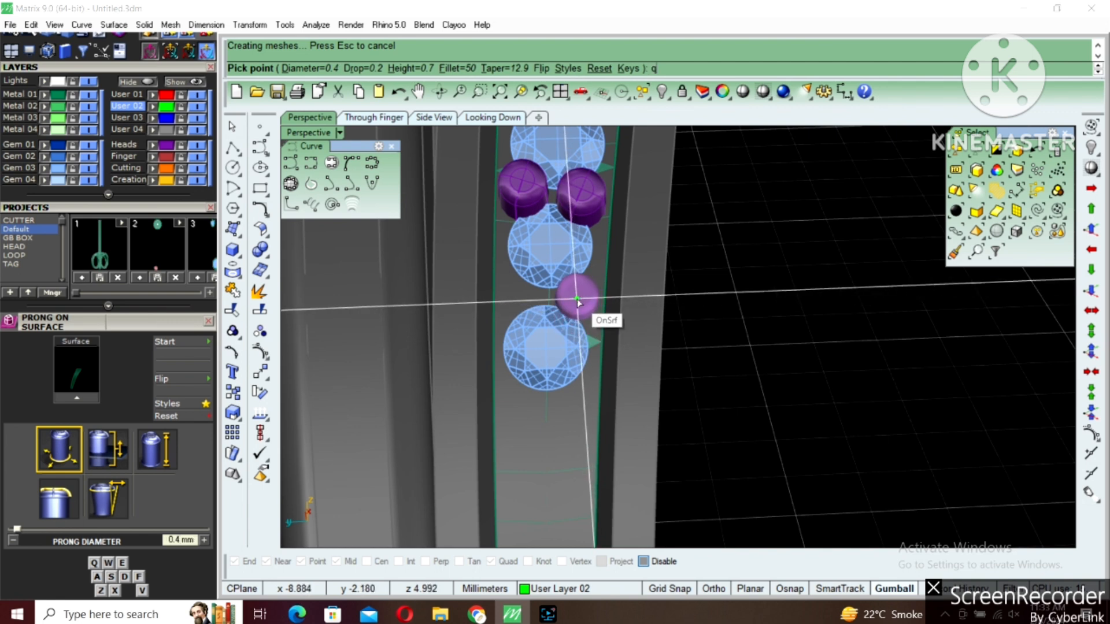
click(577, 298)
click(523, 296)
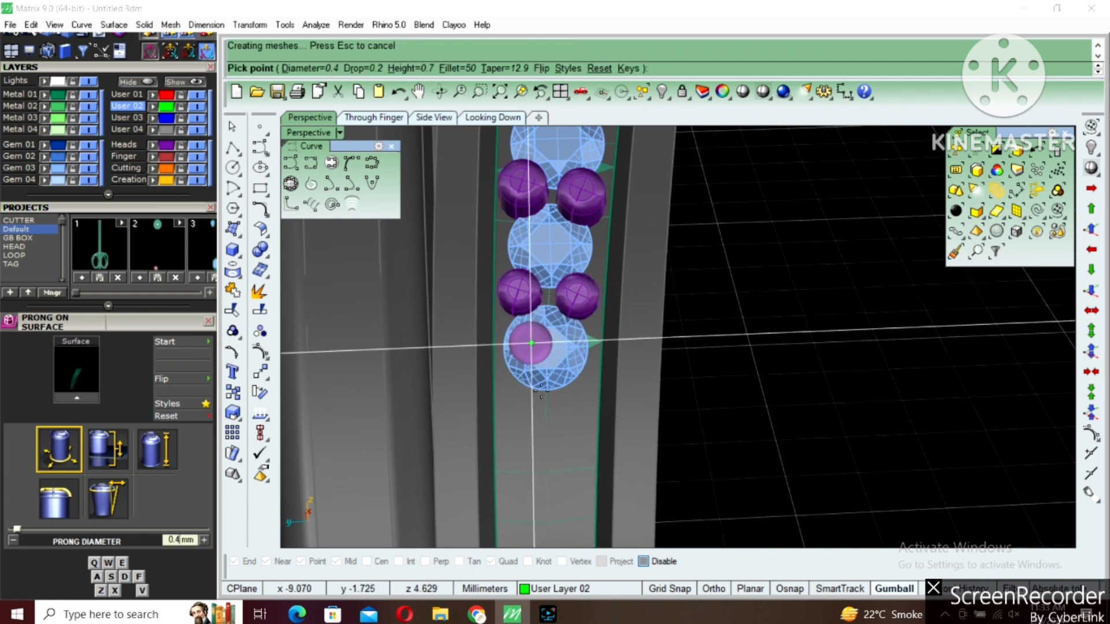
click(569, 401)
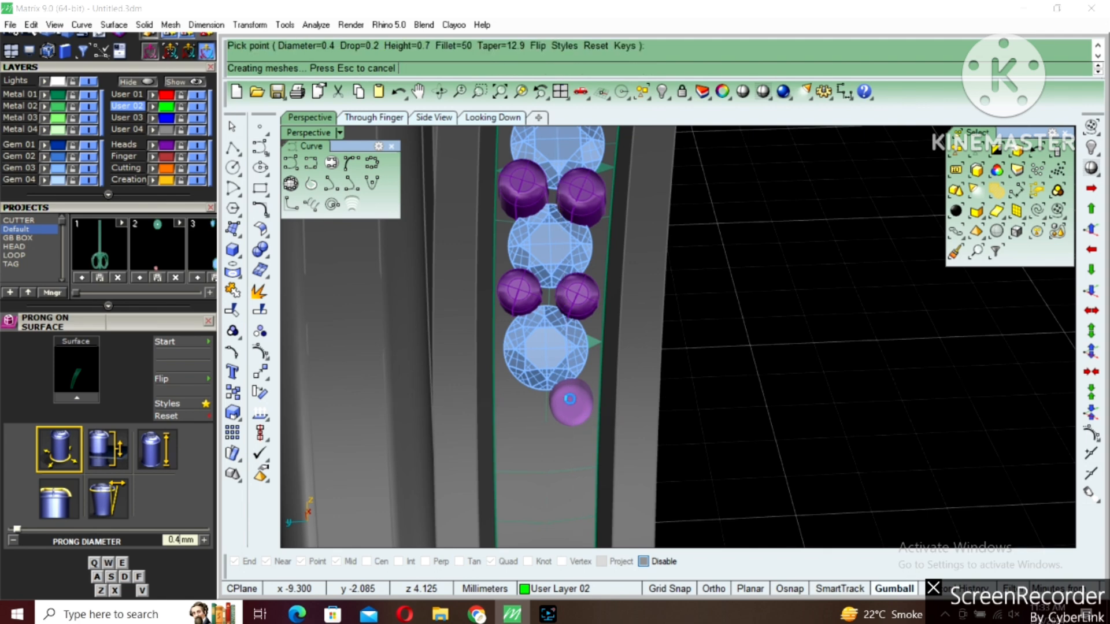
click(518, 397)
key(Return)
scroll(538, 411, down, 3)
scroll(508, 441, down, 3)
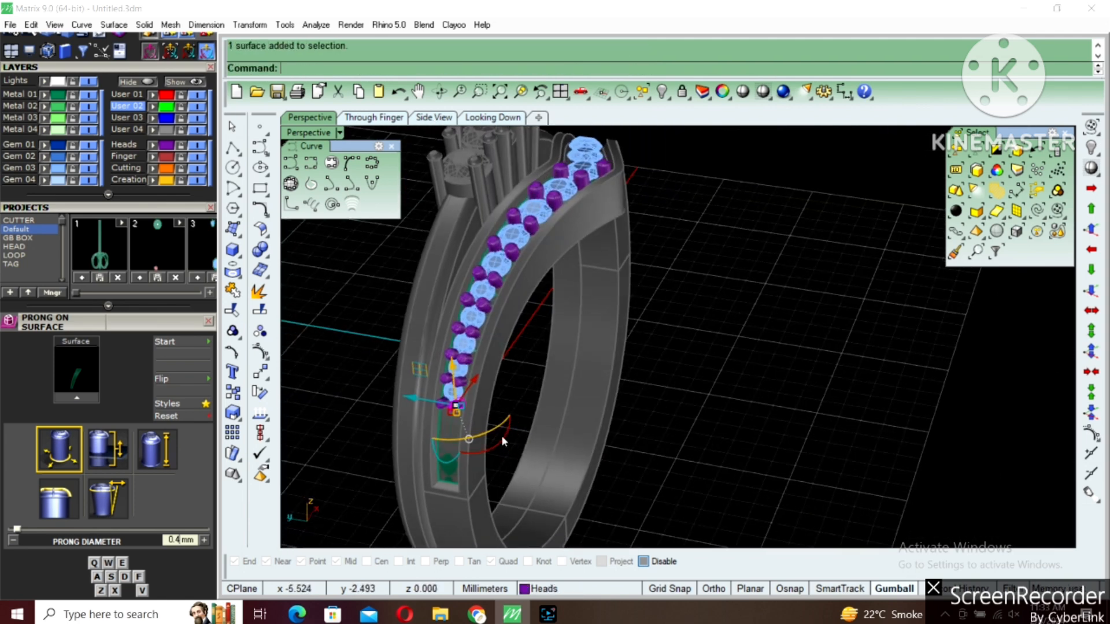
Mirror the prongs onto the other half of the V-shaped band through origin 0 and group the prongs
text(s)
key(Return)
right_drag(434, 386, 586, 417)
ctrl+click(623, 170)
text(mi)
key(Return)
text(0)
key(Return)
click(596, 417)
scroll(601, 354, up, 2)
shift+click(604, 339)
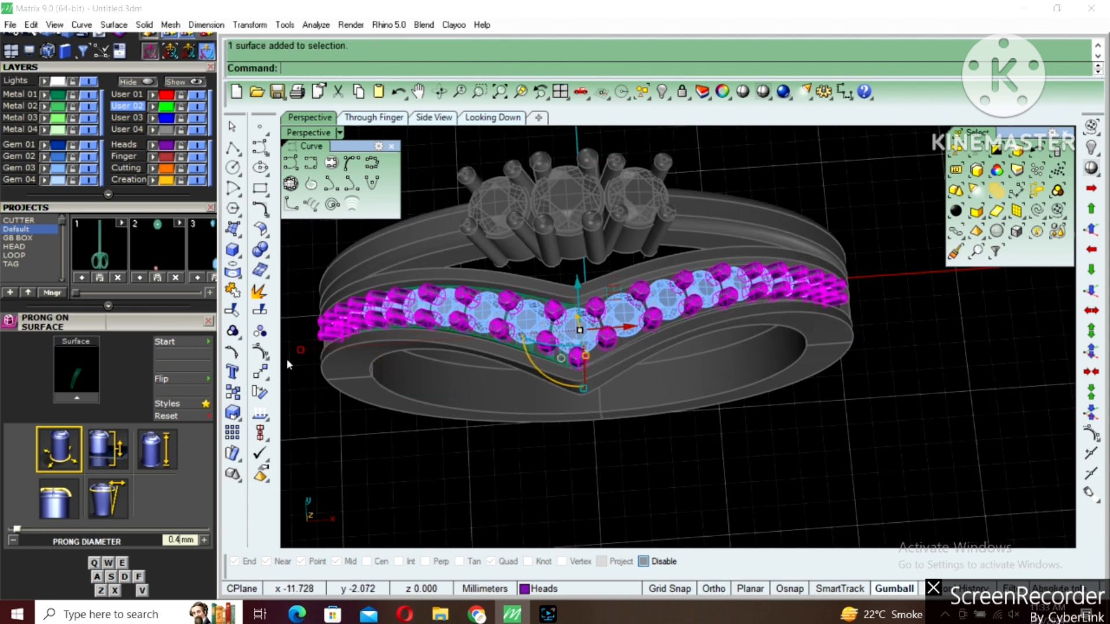
key(ctrl+g)
Delete the leftover strip surface beneath the gems and prongs
scroll(642, 344, up, 5)
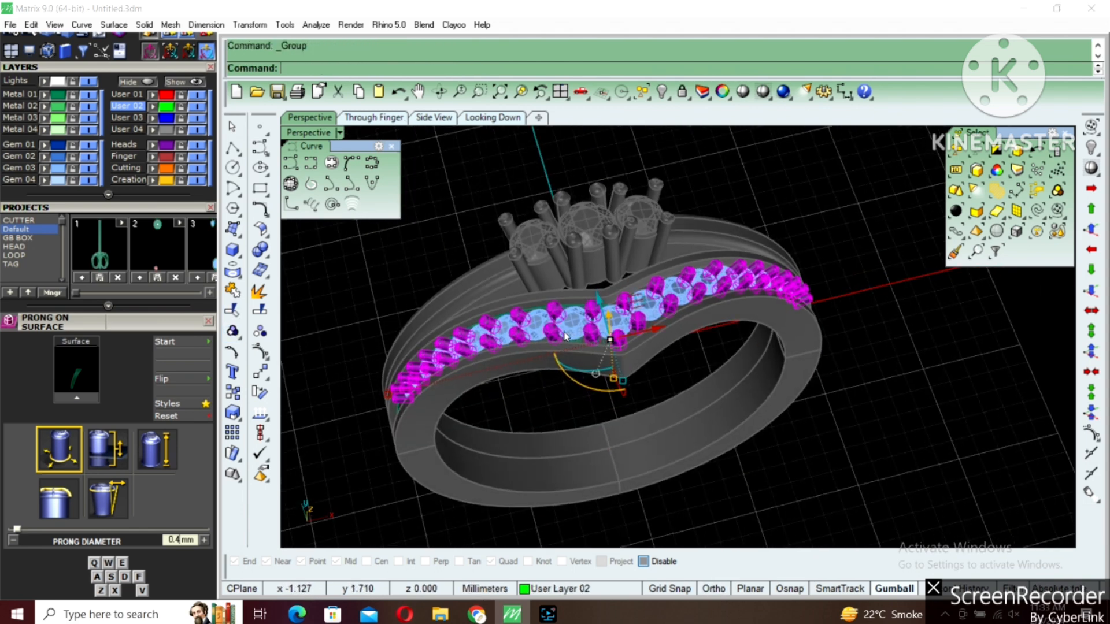
click(641, 350)
scroll(657, 352, down, 10)
key(Delete)
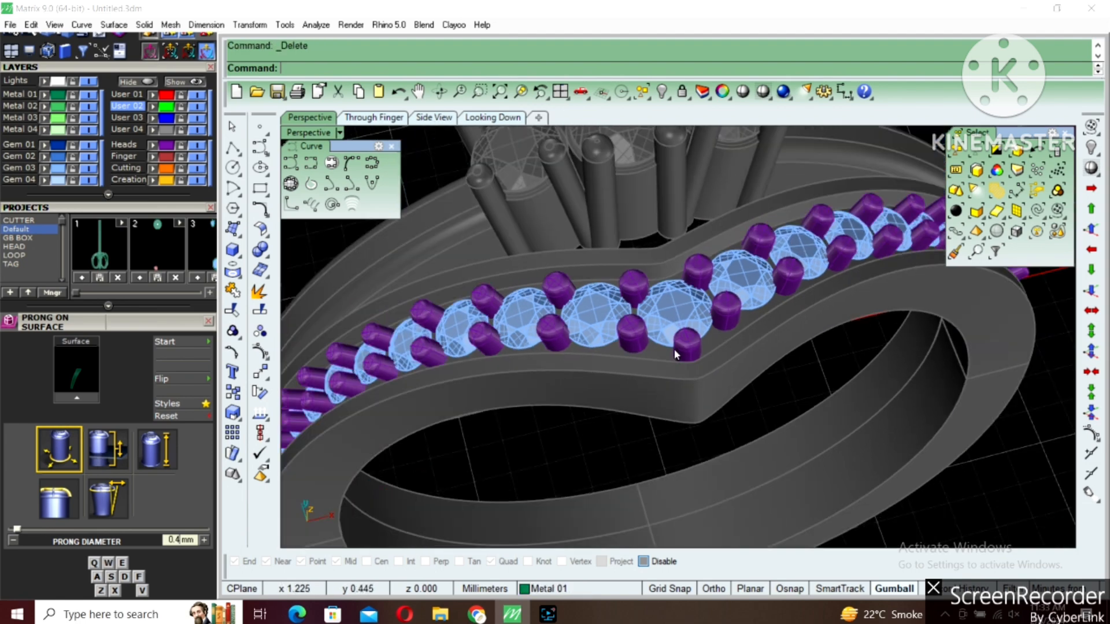
Unlock all objects and duplicate the two long edges of the V-shaped band's recessed channel
scroll(737, 359, up, 3)
key(ctrl+alt+l)
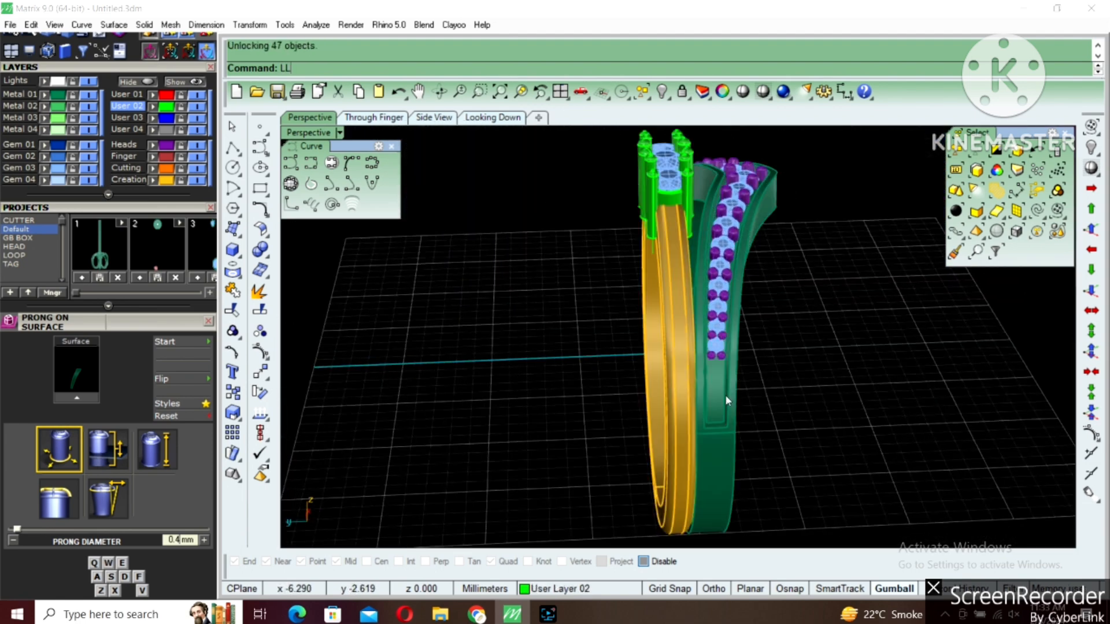
scroll(725, 397, up, 3)
key(ctrl+d)
click(732, 376)
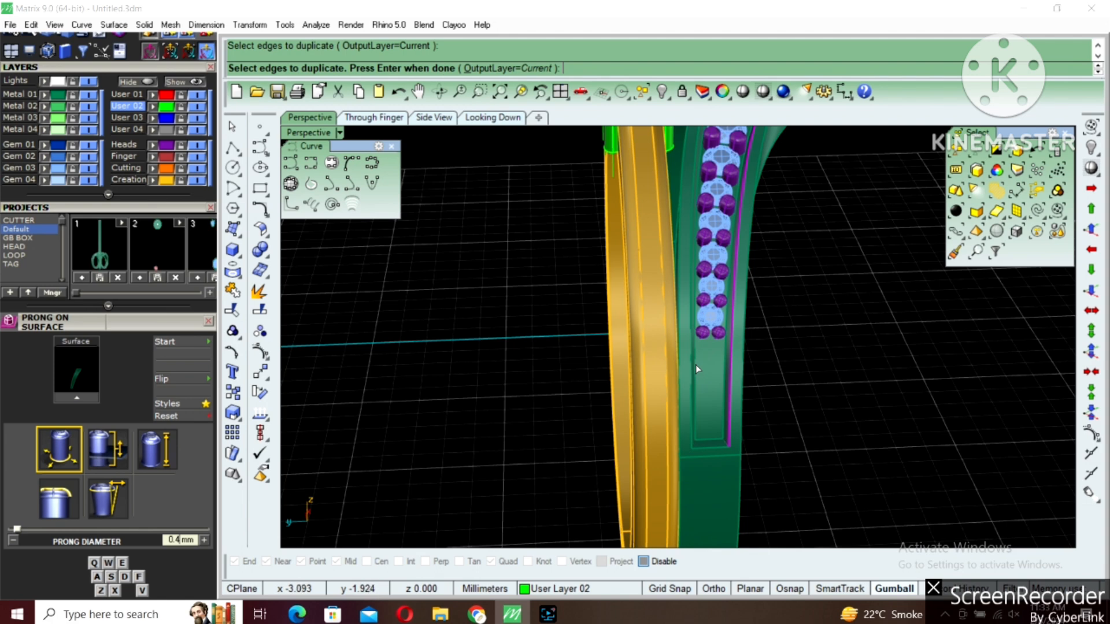
click(692, 367)
right_click(692, 364)
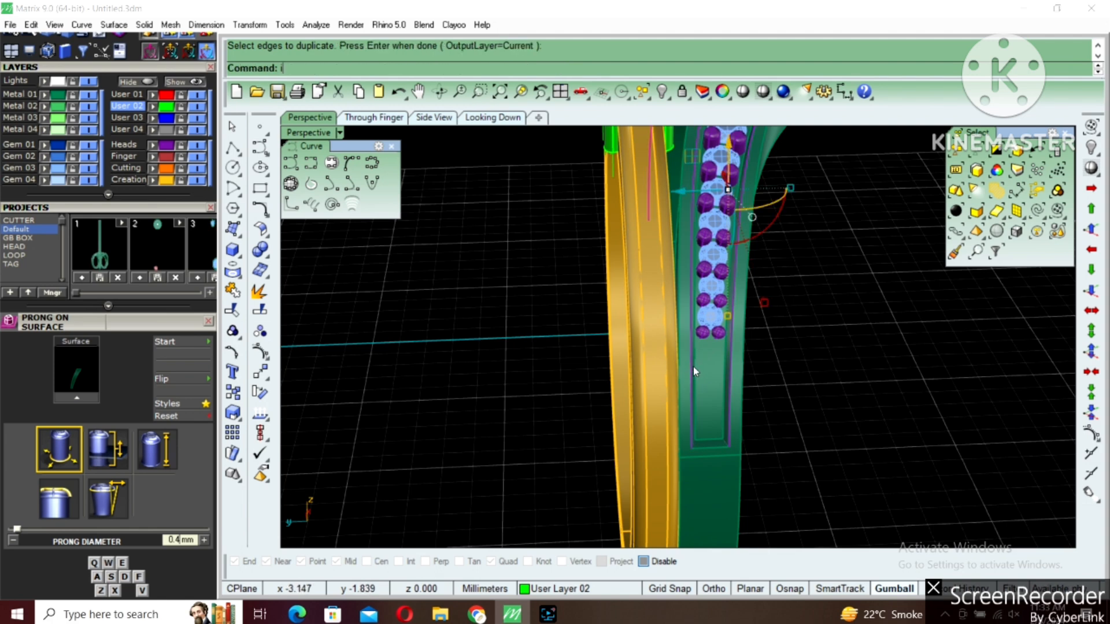
Lock everything except the two duplicated edges, loft a surface between them, and delete the edge curves
key(ctrl+i)
key(ctrl+l)
key(ctrl+i)
text(lo)
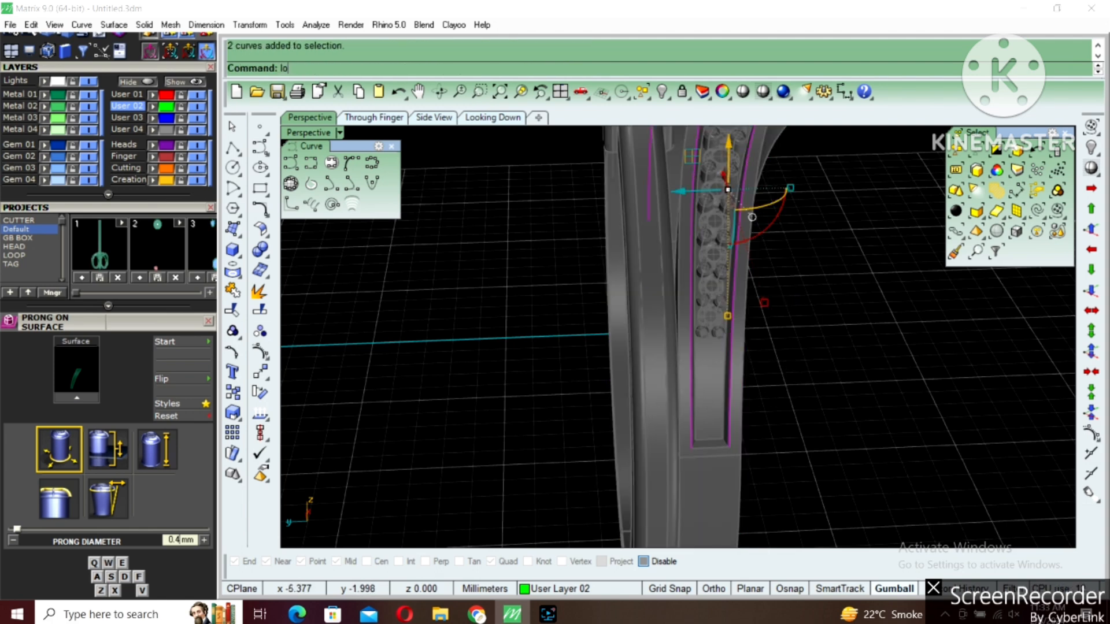
text(ft)
key(Return)
key(Return)
key(Delete)
Try to split the lofted channel surface along an isocurve
click(720, 358)
key(ctrl+shift+s)
text(i)
key(Return)
scroll(726, 346, up, 5)
click(702, 362)
scroll(701, 360, down, 5)
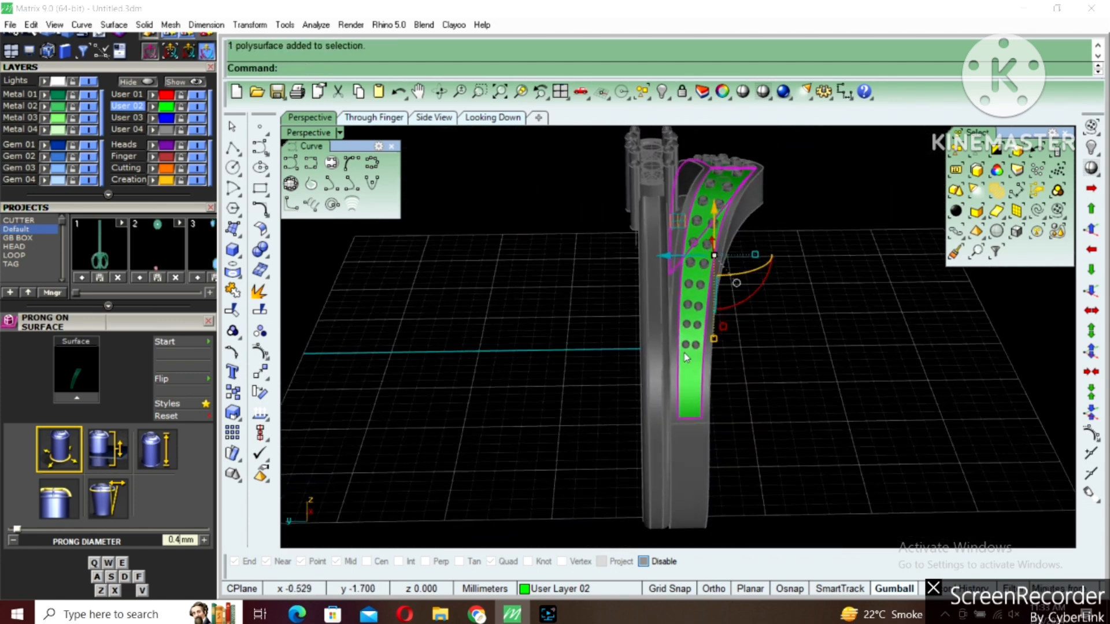
Explode the lofted polysurface and delete the half on the opposite side of the band
text(ex)
key(Return)
ctrl+click(689, 366)
scroll(689, 365, up, 6)
key(Delete)
click(689, 365)
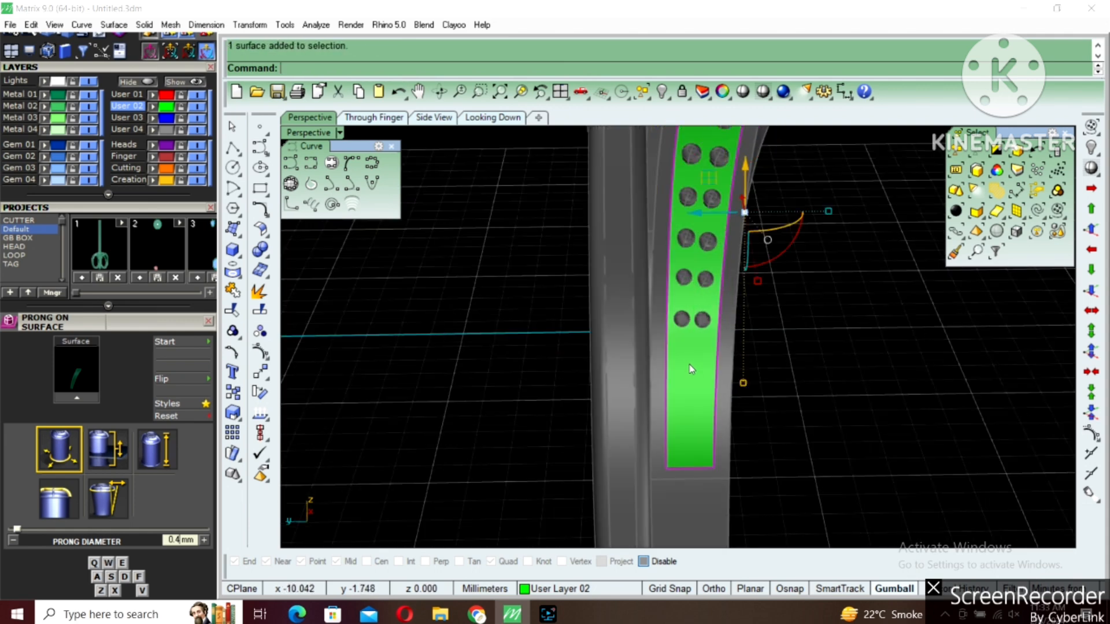
Split the remaining surface along an isocurve just below the last prong pair and delete the part under the gems
text(i)
key(Return)
scroll(691, 349, up, 4)
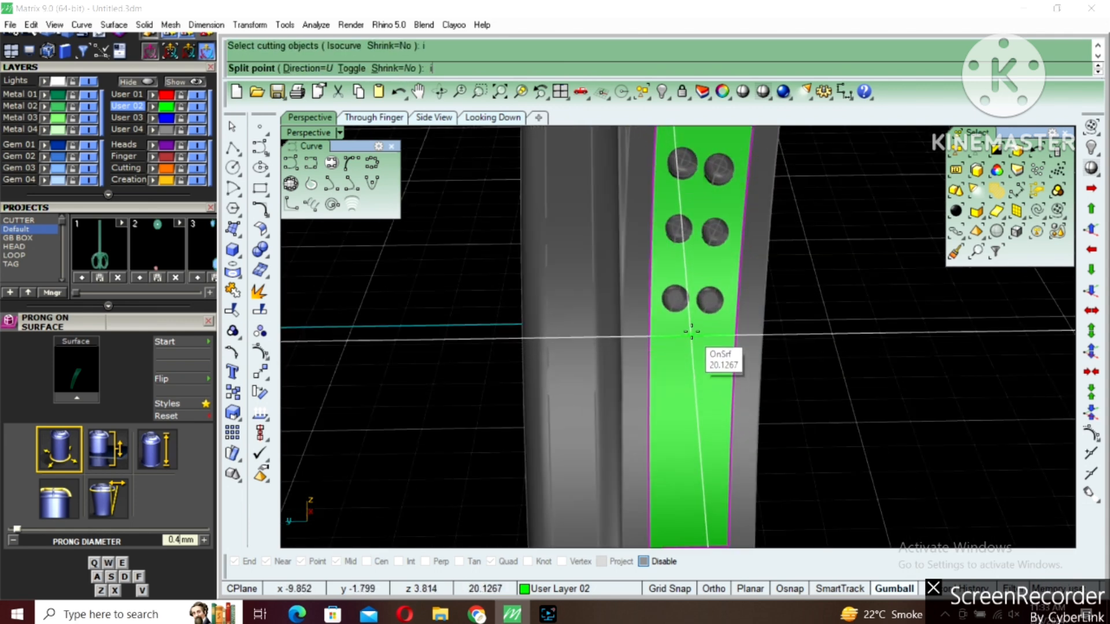
click(691, 324)
key(Return)
ctrl+click(704, 348)
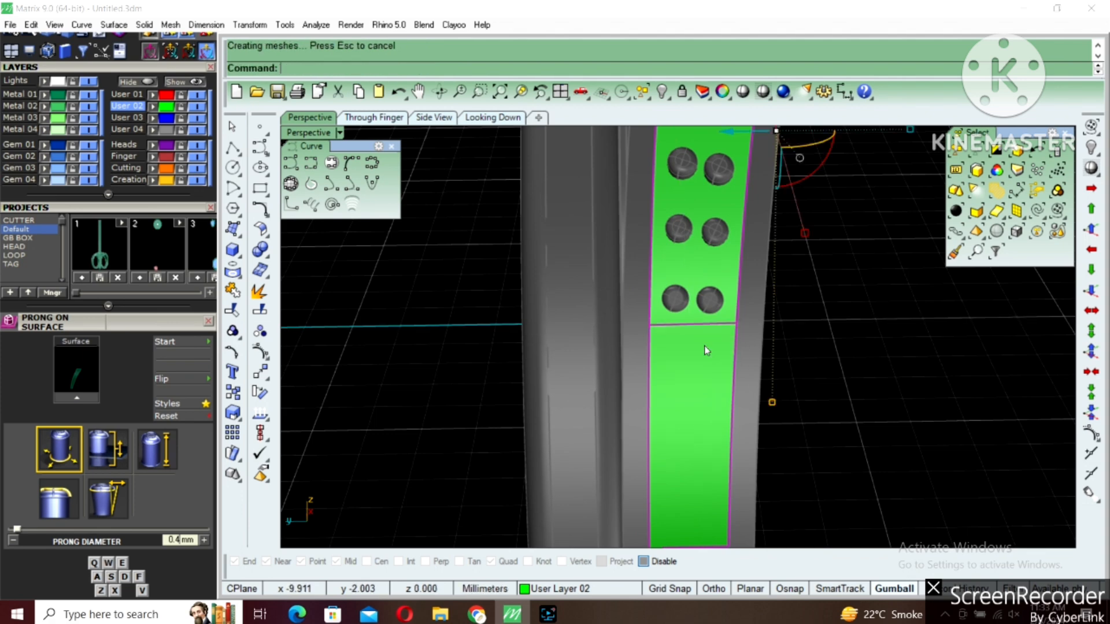
key(Delete)
Offset the lower surface piece into a 0.7 mm solid with the offset direction flipped
click(704, 348)
scroll(592, 368, down, 5)
text(offsetsrf)
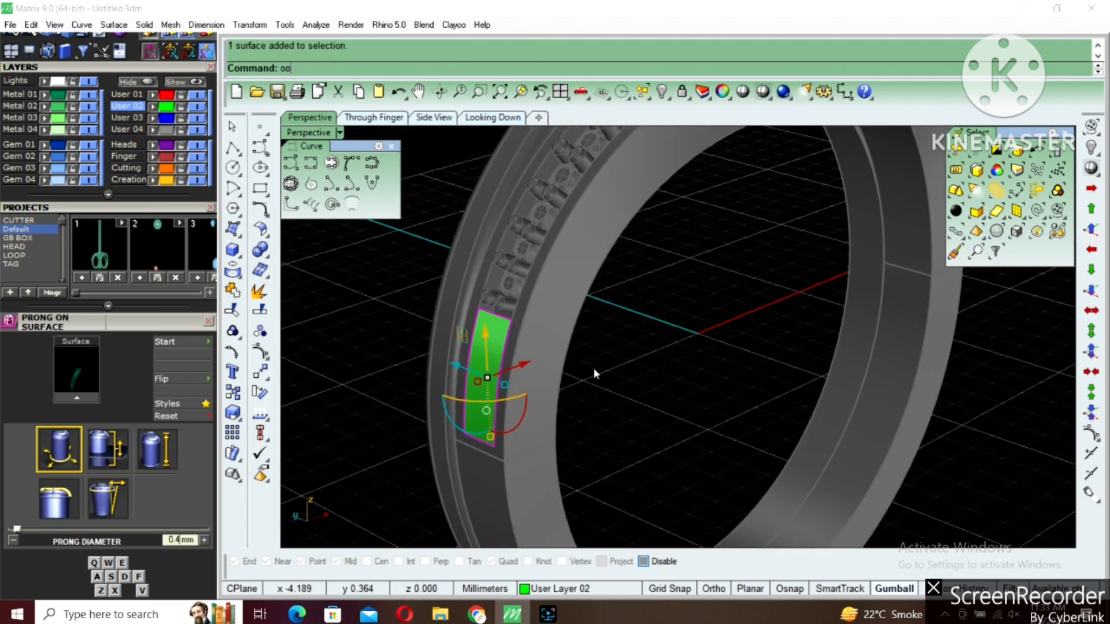
key(Return)
text(f)
key(Return)
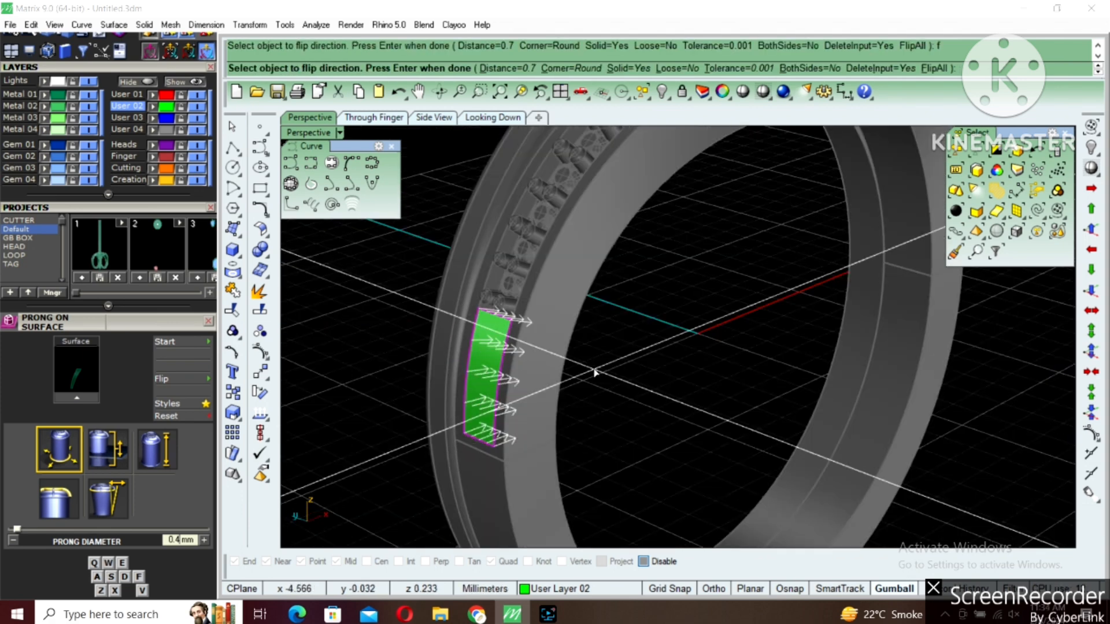
key(Return)
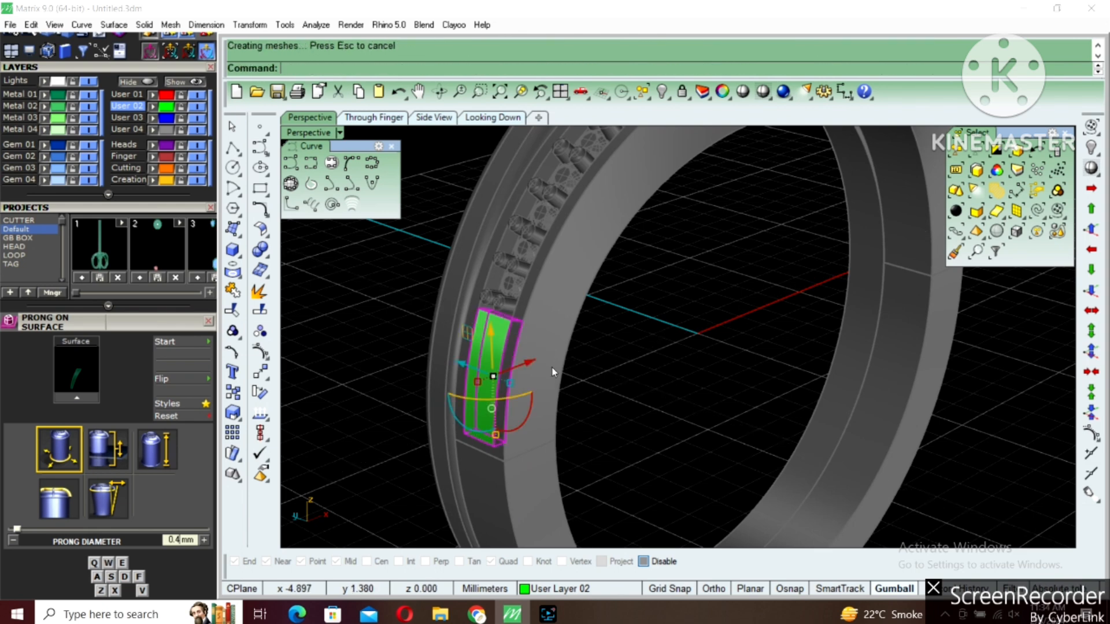
Mirror the offset filler solid to the other side of the band through origin 0
scroll(553, 366, down, 5)
right_drag(643, 383, 652, 447)
text(mi)
key(Return)
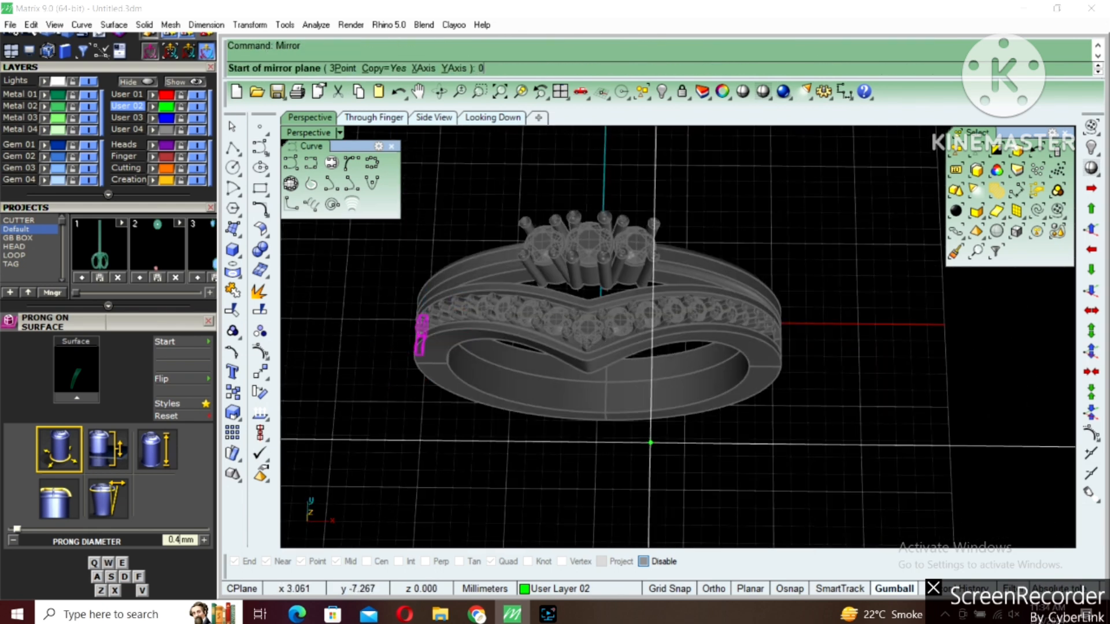
text(0)
key(Return)
shift+click(585, 413)
mouse_move(766, 378)
right_down()
mouse_move(668, 337)
mouse_move(717, 342)
mouse_move(700, 331)
mouse_move(782, 377)
right_up()
Unlock the V-shaped band with its gems and prongs, keeping the three-stone ring locked
key(ctrl+a)
text(lock)
key(Return)
right_drag(654, 406, 640, 432)
scroll(639, 429, up, 4)
Select all the gems along the V-shaped band and apply Gem Cutter to them
click(638, 416)
right_drag(710, 448, 702, 343)
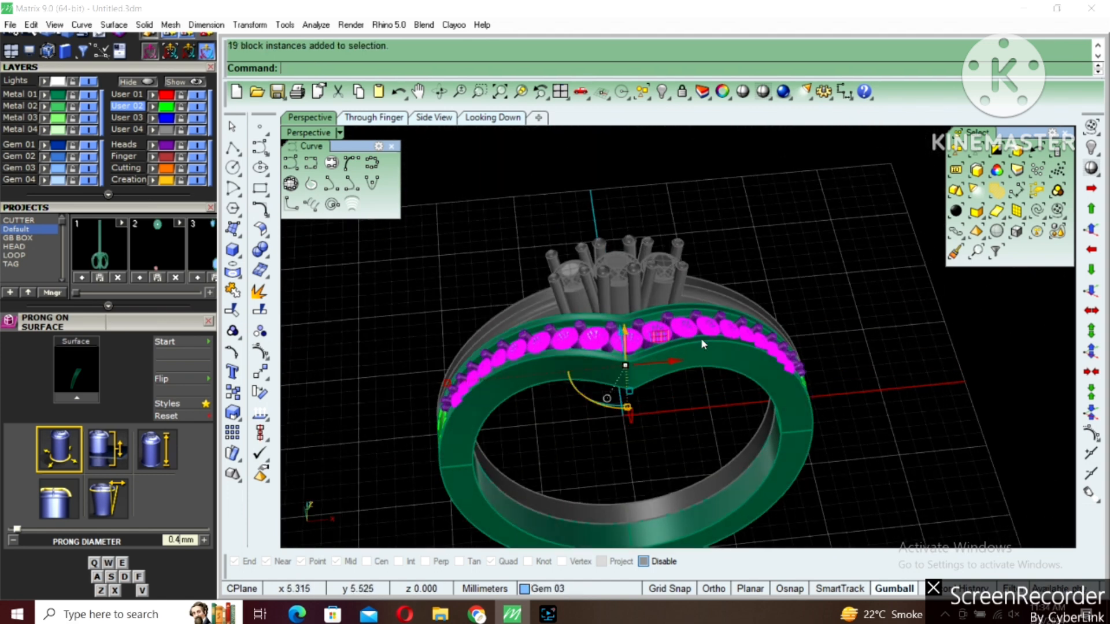
key(F6)
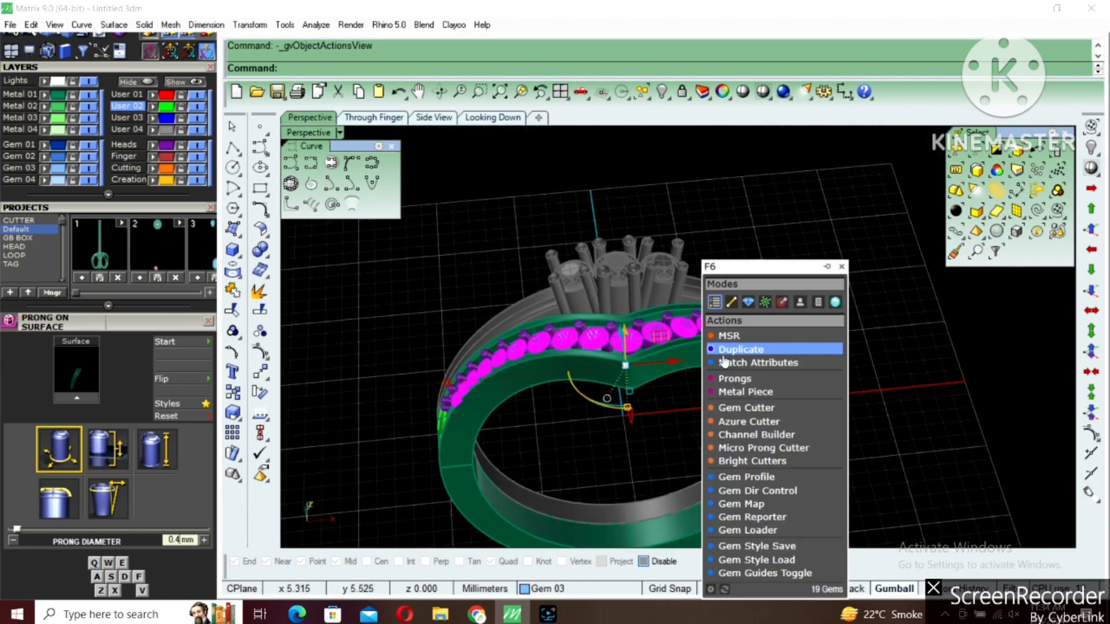
click(742, 410)
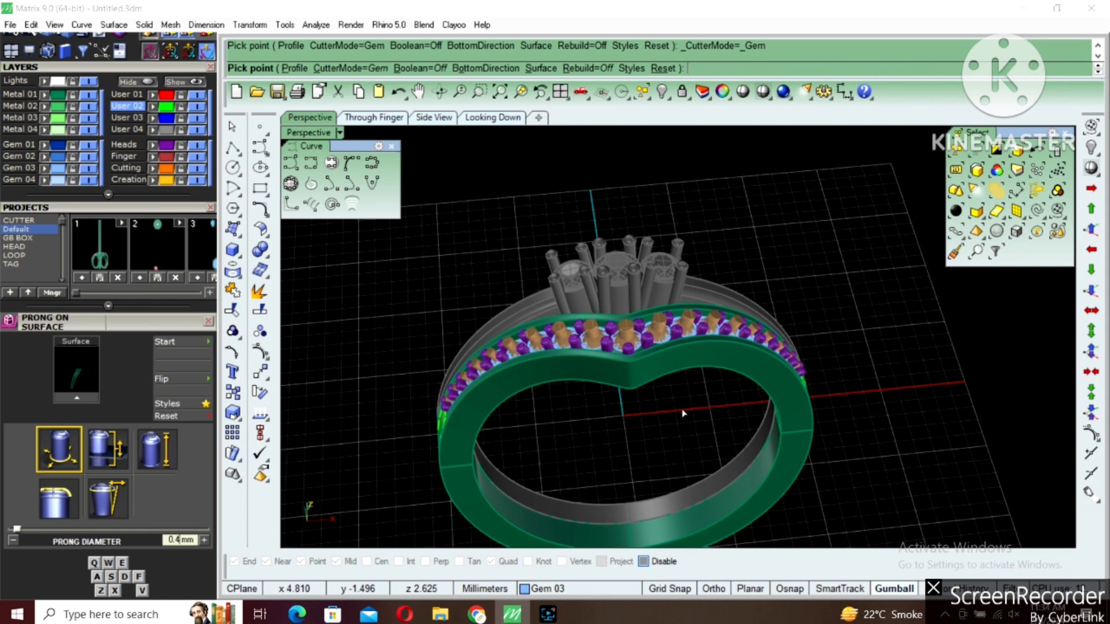
scroll(683, 414, down, 2)
right_drag(680, 405, 523, 319)
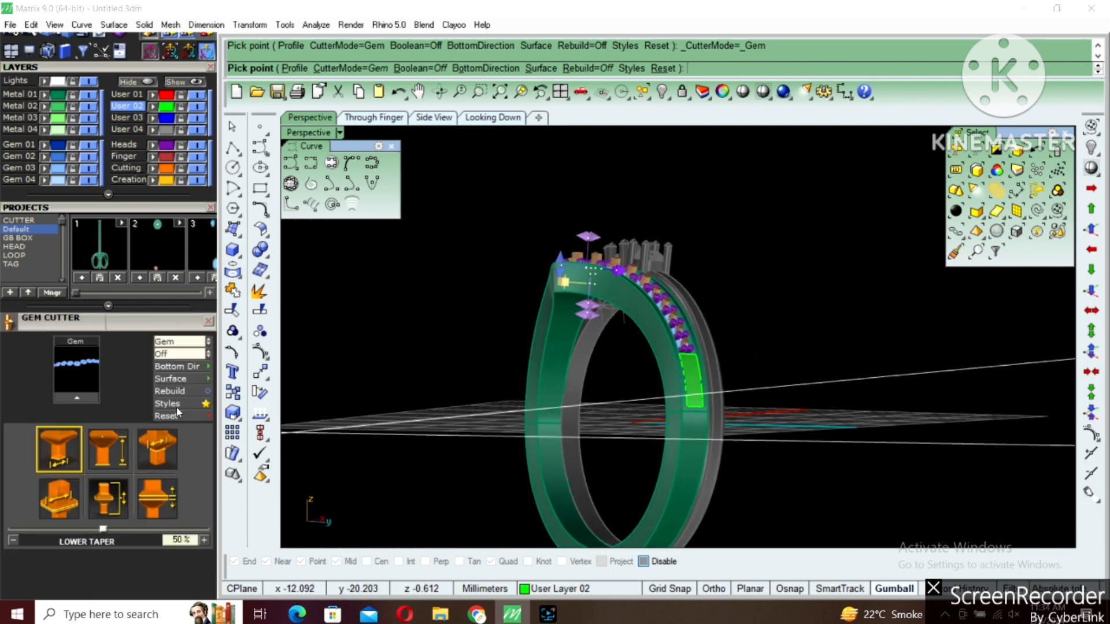
Set the cutters' lower depth to -600% and lower seat size to 66%, and finish Gem Cutter
click(125, 444)
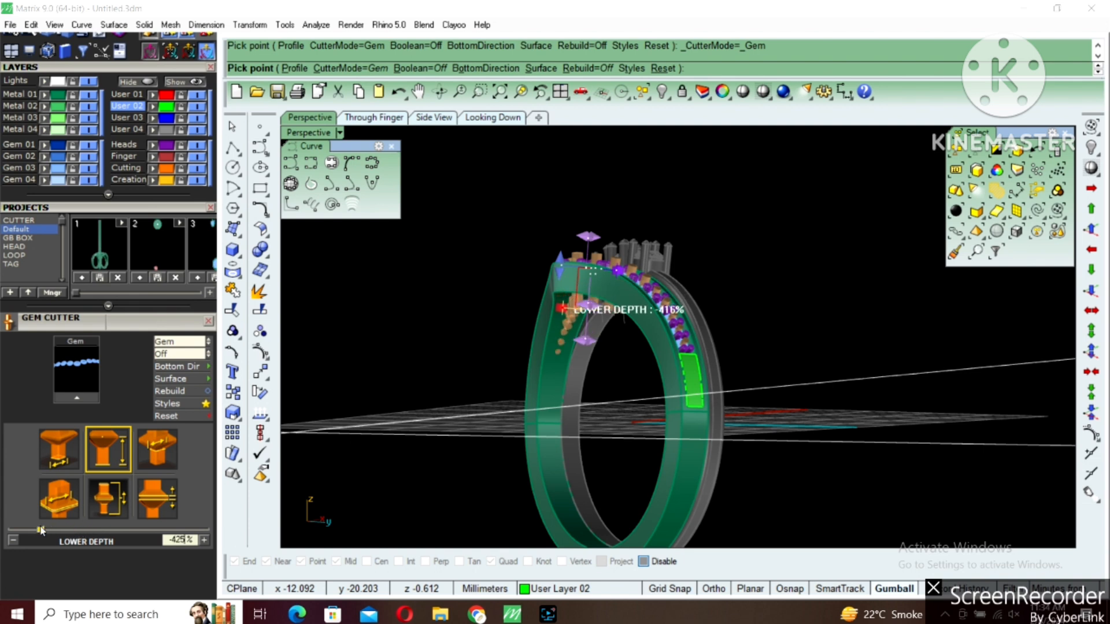
drag(40, 528, 39, 528)
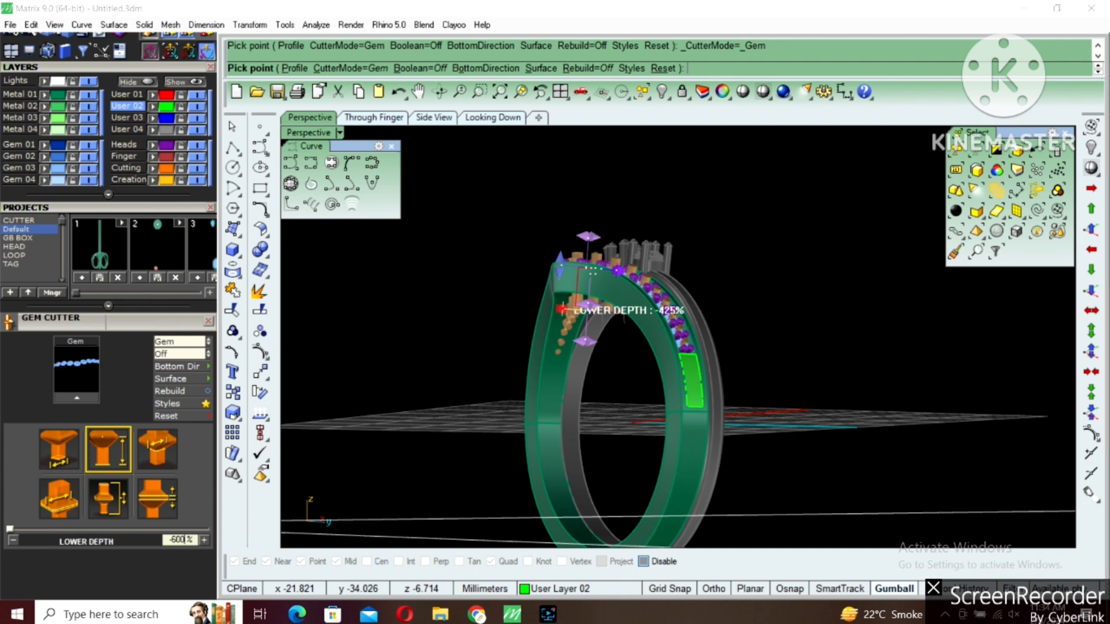
key(Return)
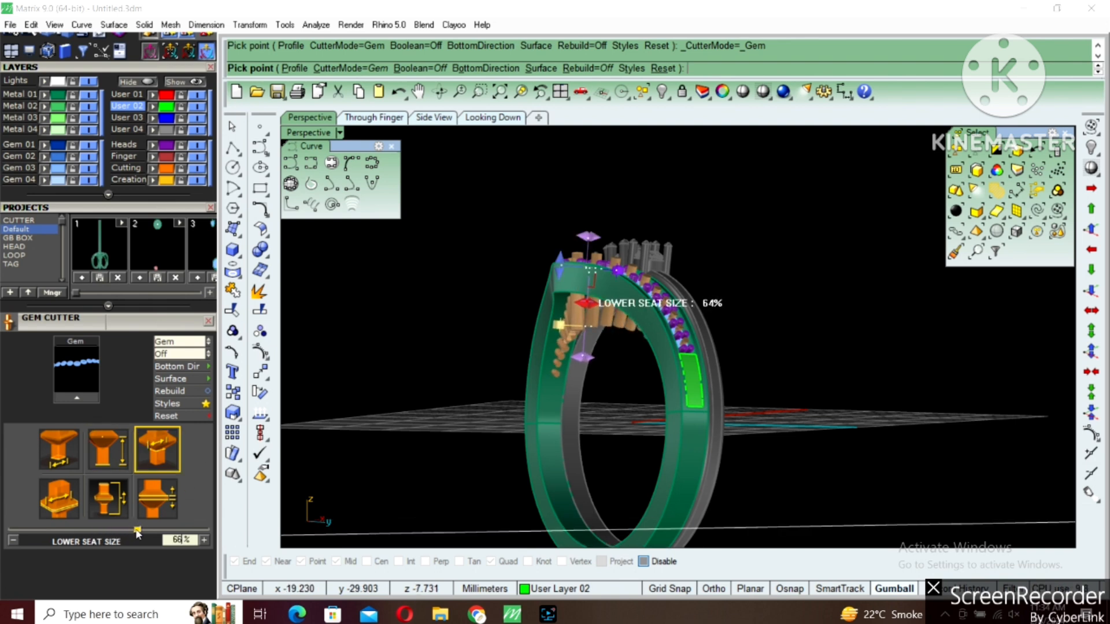
drag(137, 531, 137, 531)
right_click(578, 331)
Subtract the gem cutters from the V-shaped band with Boolean Difference
right_drag(578, 330, 604, 335)
scroll(604, 336, up, 6)
click(604, 335)
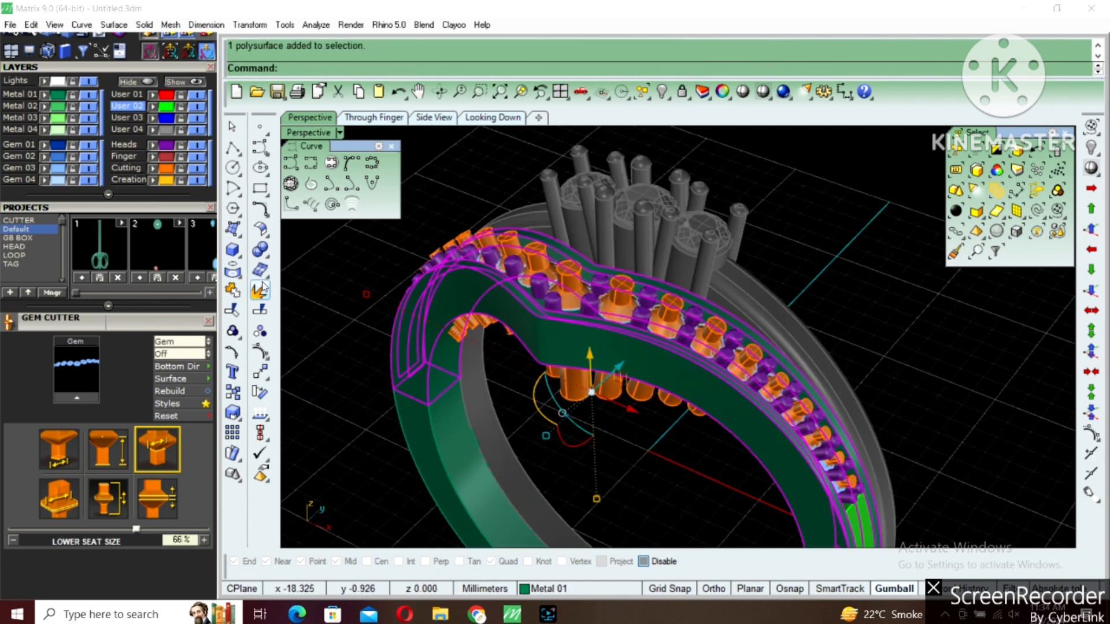
click(267, 259)
click(307, 262)
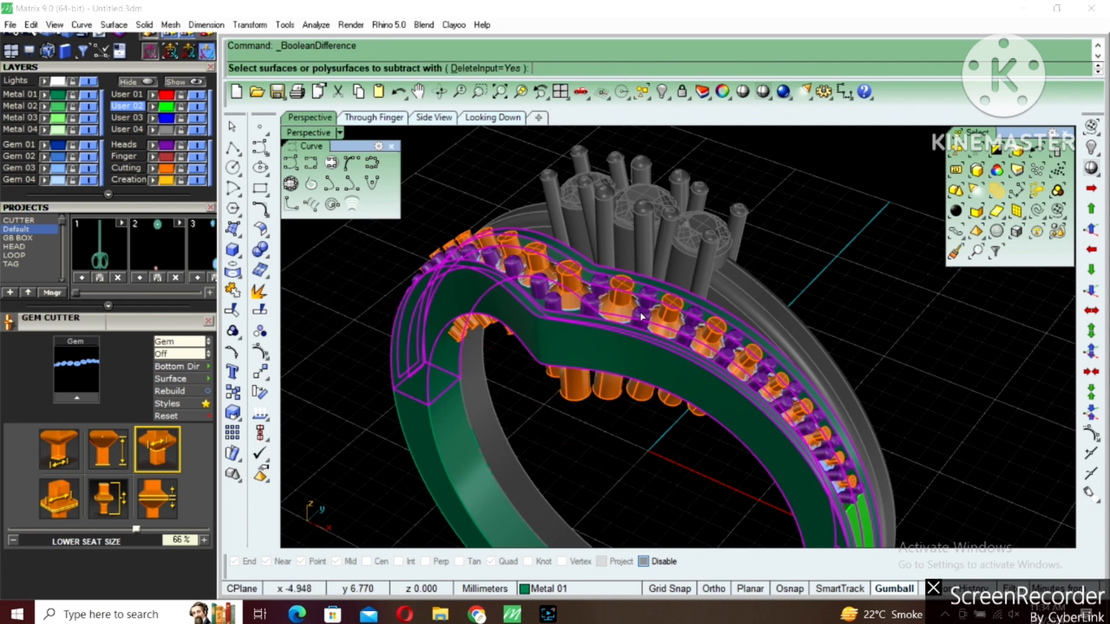
click(617, 290)
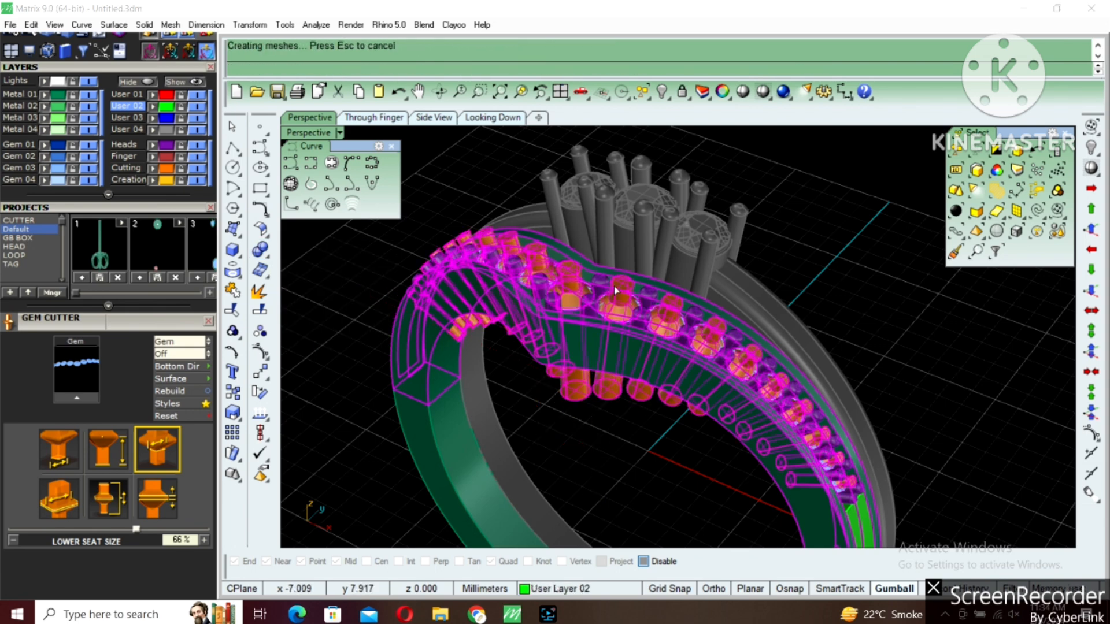
Select the V-shaped band together with all of its gems and prongs
scroll(617, 293, down, 3)
right_drag(630, 324, 812, 377)
scroll(671, 347, up, 4)
click(669, 342)
scroll(669, 341, down, 4)
scroll(858, 425, up, 5)
click(812, 378)
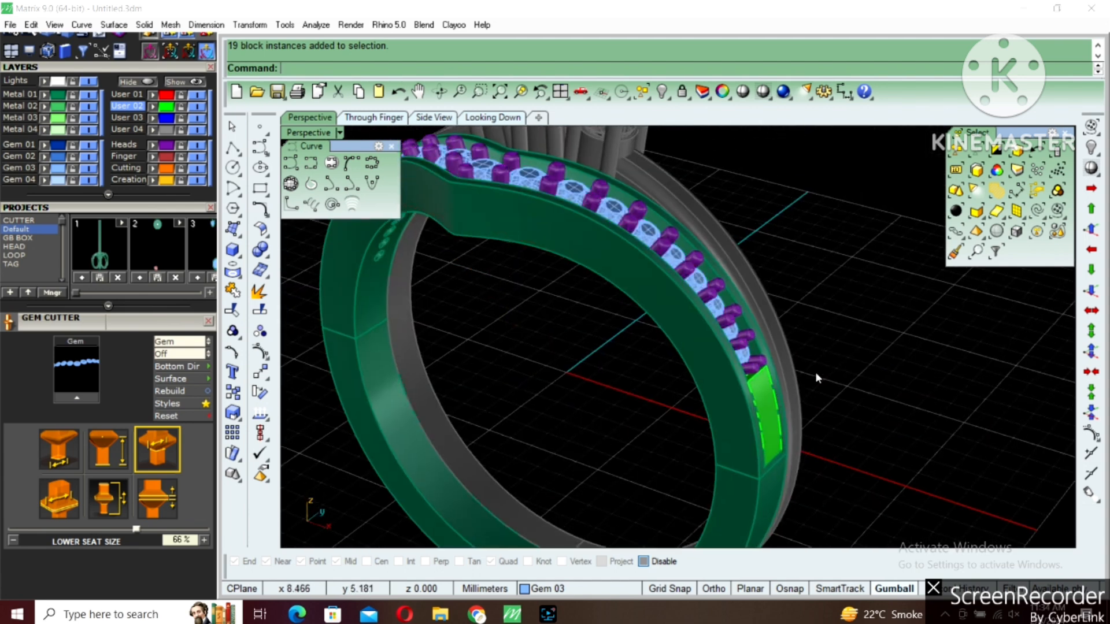
drag(803, 406, 774, 447)
shift+click(761, 367)
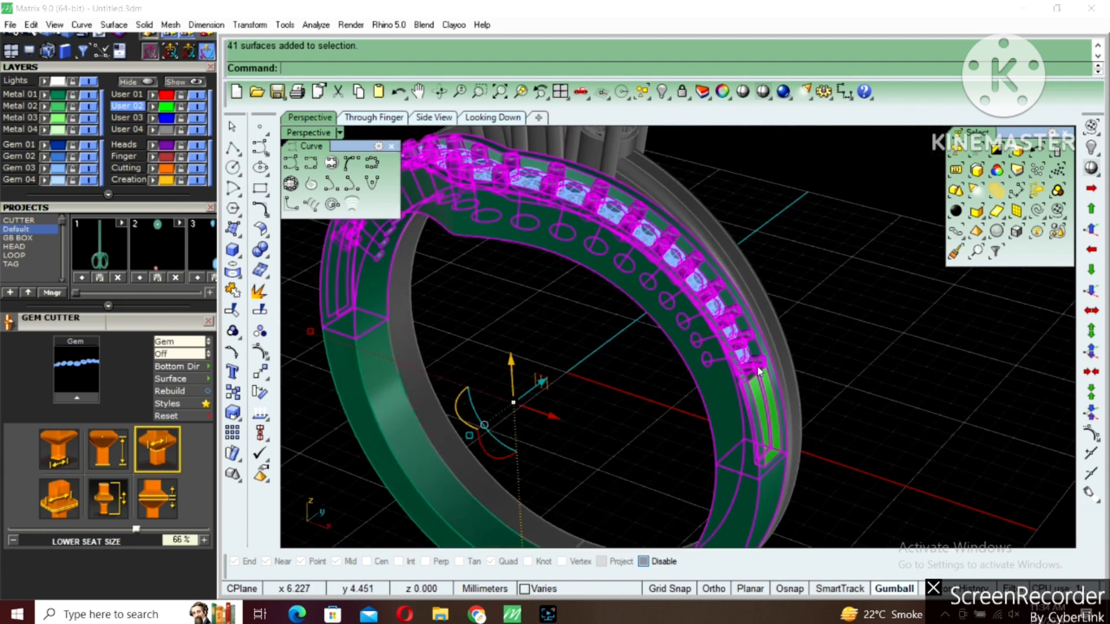
scroll(759, 366, down, 4)
right_drag(657, 367, 810, 399)
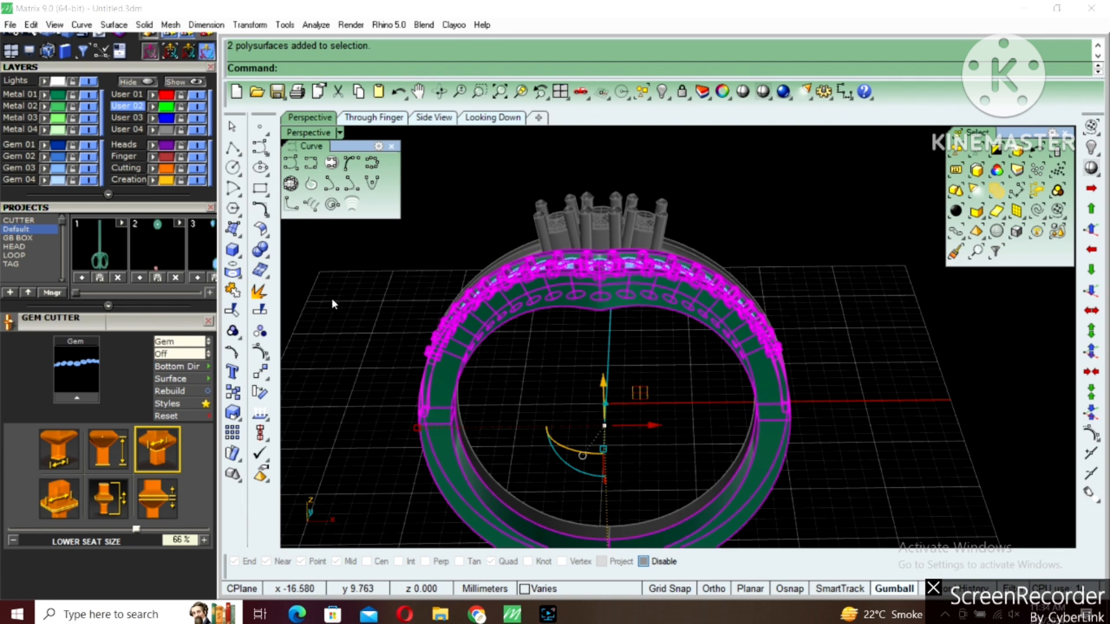
Group the selected V-shaped band, gems and prongs into one object
right_drag(767, 304, 600, 375)
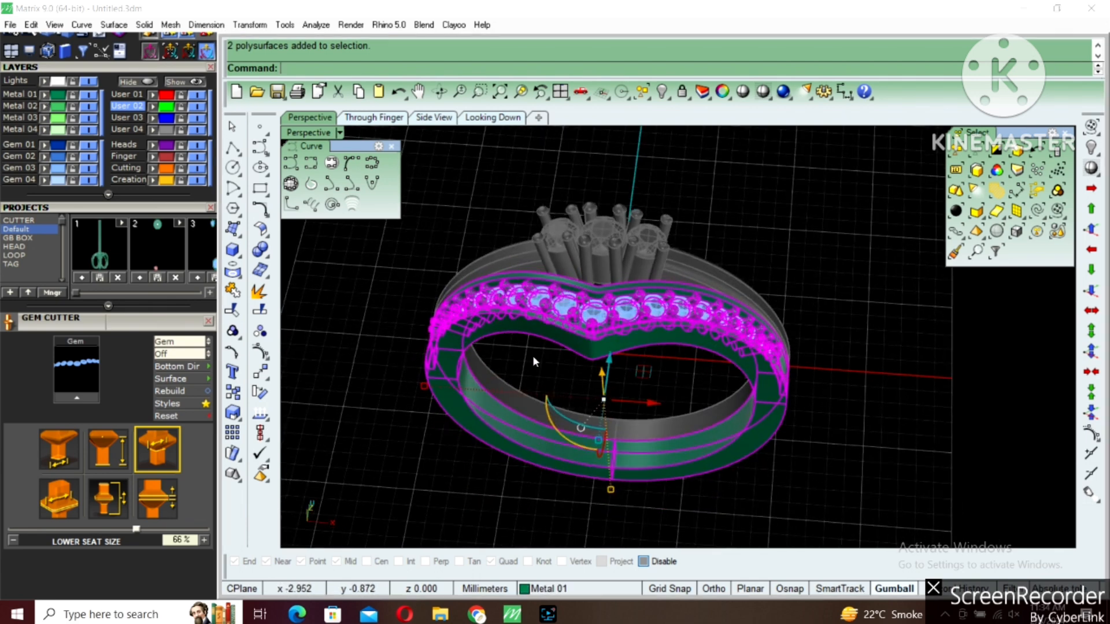
click(233, 334)
right_drag(636, 398, 640, 350)
click(793, 295)
click(741, 374)
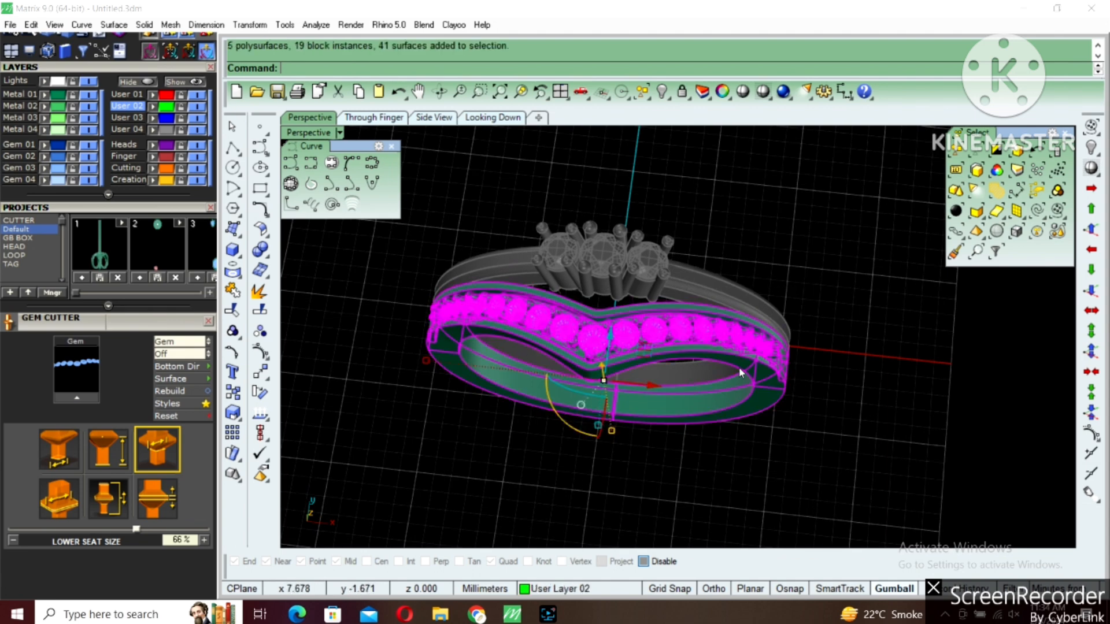
Mirror the grouped V-shaped band with its gems and prongs to the opposite side of the three-stone ring
right_drag(742, 374, 663, 431)
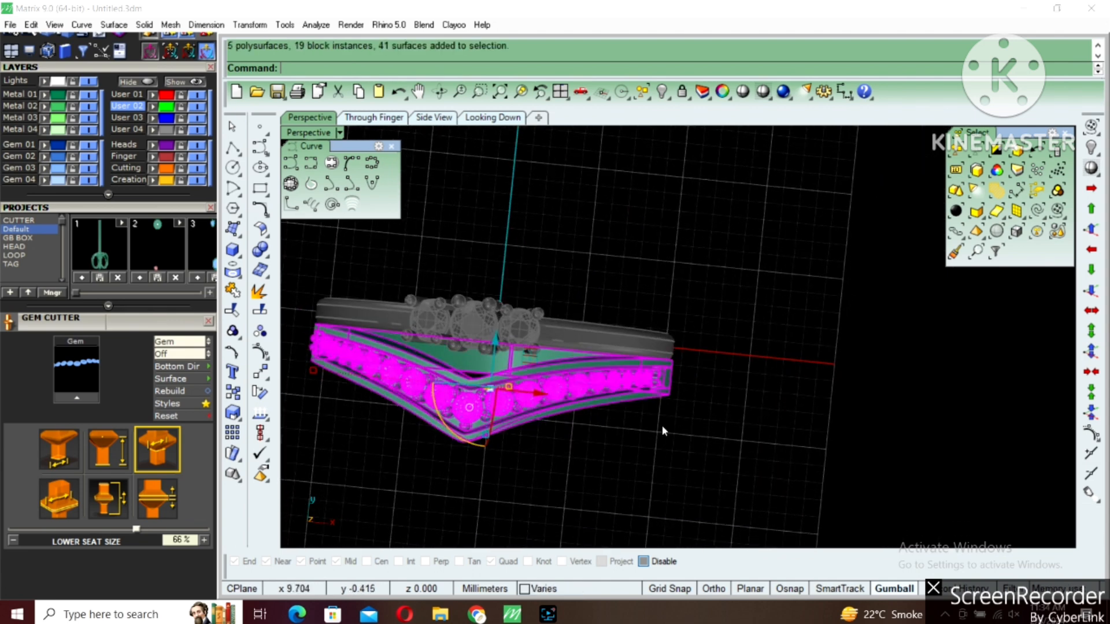
click(250, 25)
click(271, 173)
click(676, 293)
click(688, 308)
right_drag(750, 362, 723, 409)
Unlock the three-stone ring between the two V-shaped bands
key(ctrl+alt+l)
right_drag(650, 335, 553, 246)
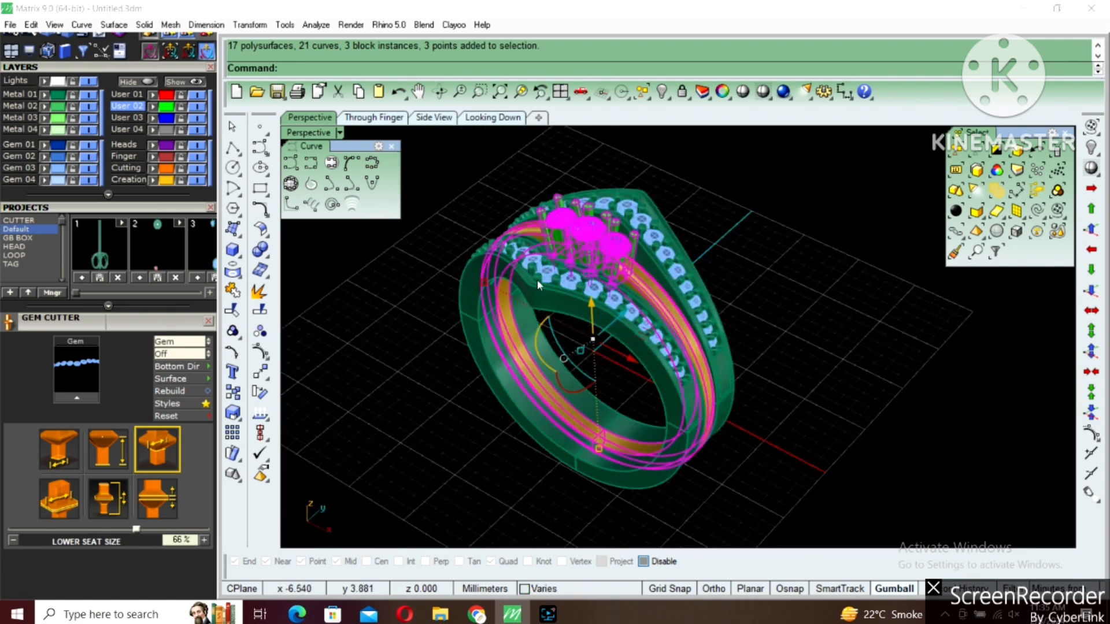
key(Escape)
Try to isolate the two V-shaped bands by hiding everything else, and undo it
click(661, 331)
shift+click(710, 299)
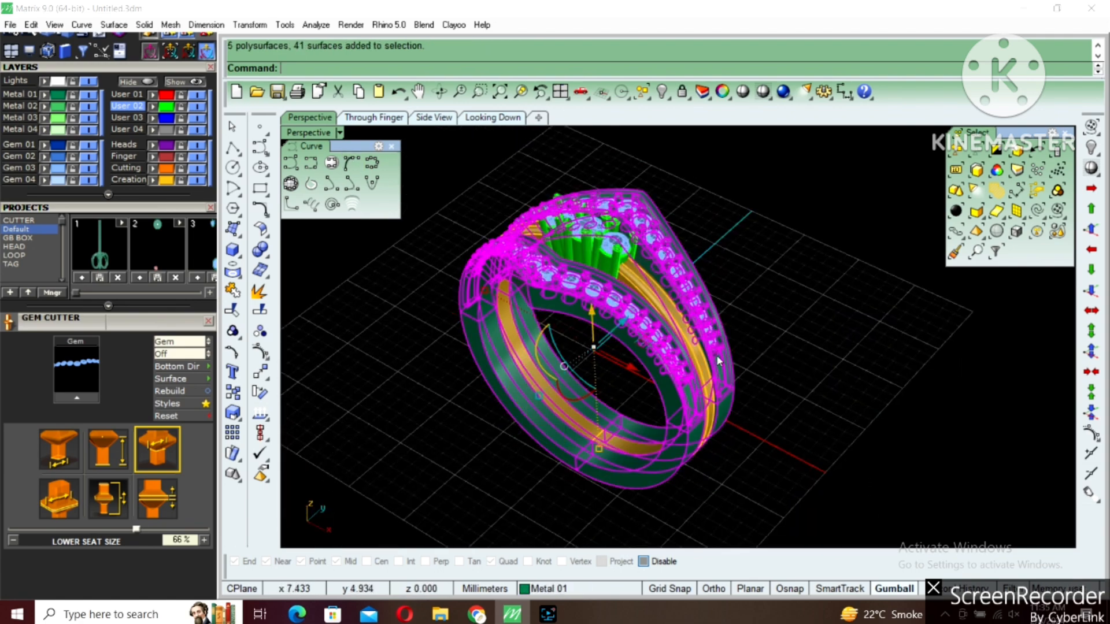
text(ih)
key(Return)
right_drag(708, 382, 660, 394)
click(660, 394)
drag(778, 230, 635, 390)
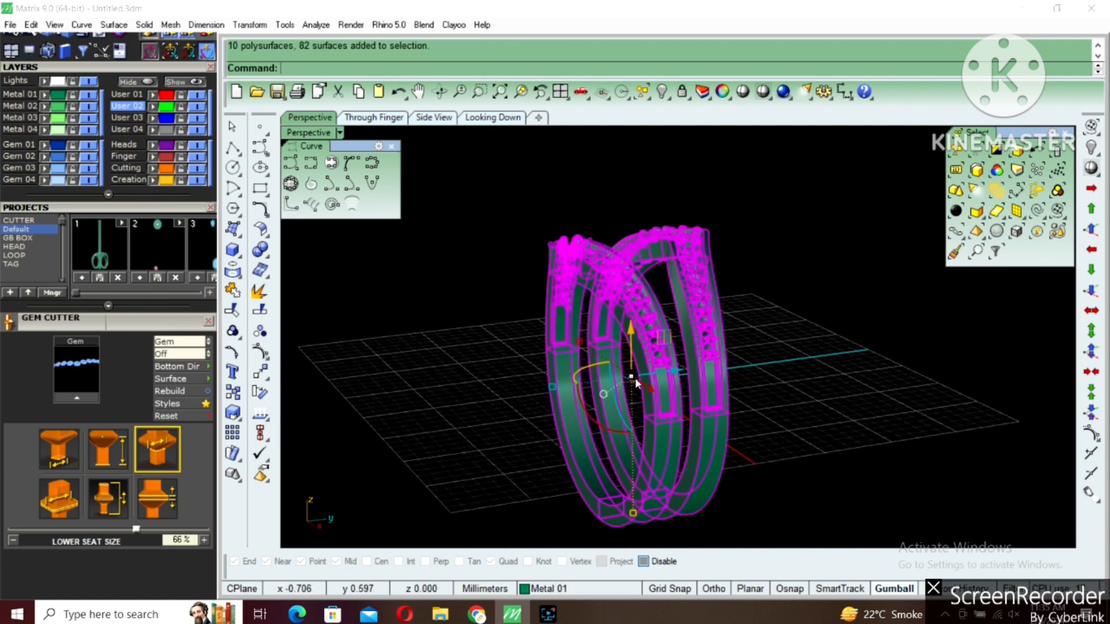
key(ctrl+z)
key(Escape)
Hide the three-stone ring, leaving both V-shaped bands with their gems in view
scroll(703, 305, up, 4)
click(651, 270)
scroll(635, 298, down, 4)
text(hide)
key(Return)
Maximize the side view, set its display to Shaded and frame the lower ends of both bands
double_click(301, 134)
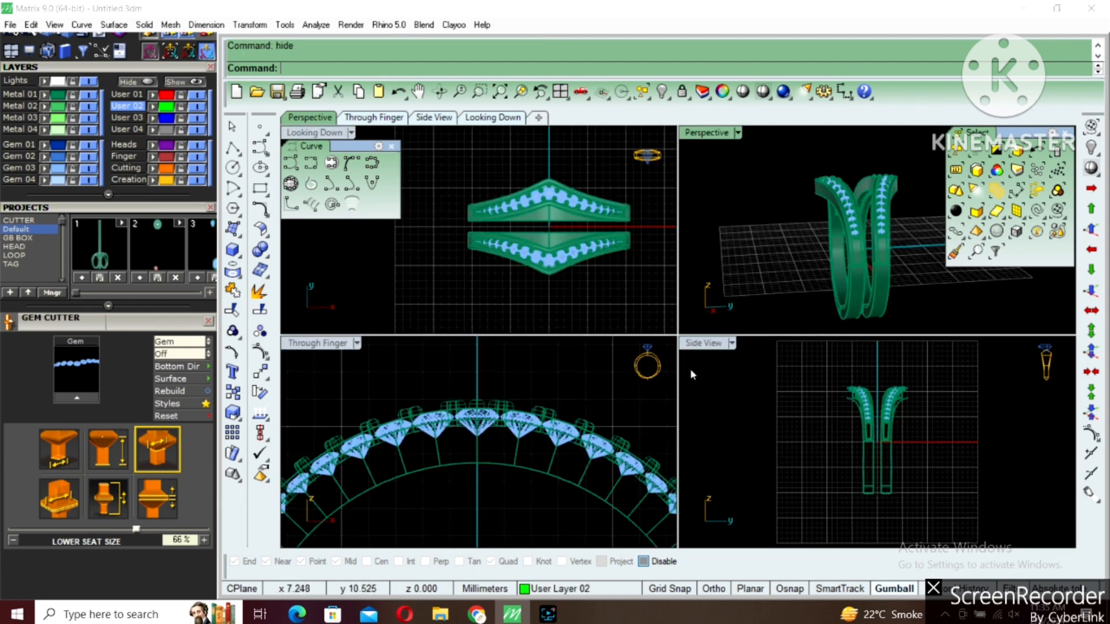
double_click(709, 345)
click(758, 99)
scroll(703, 386, up, 8)
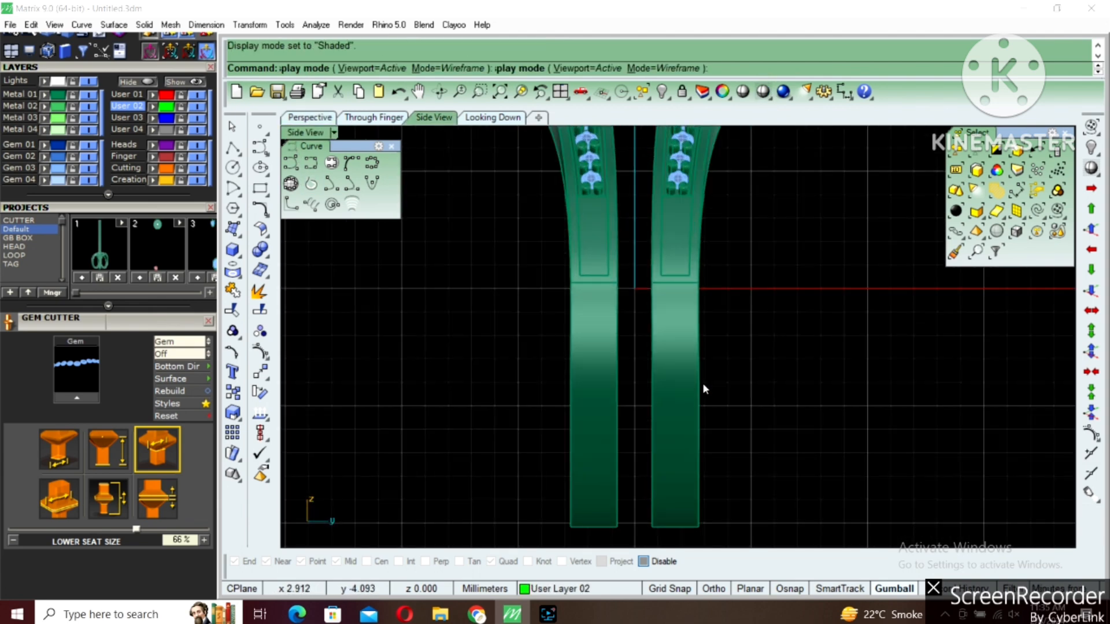
right_drag(703, 386, 716, 314)
right_drag(629, 456, 624, 406)
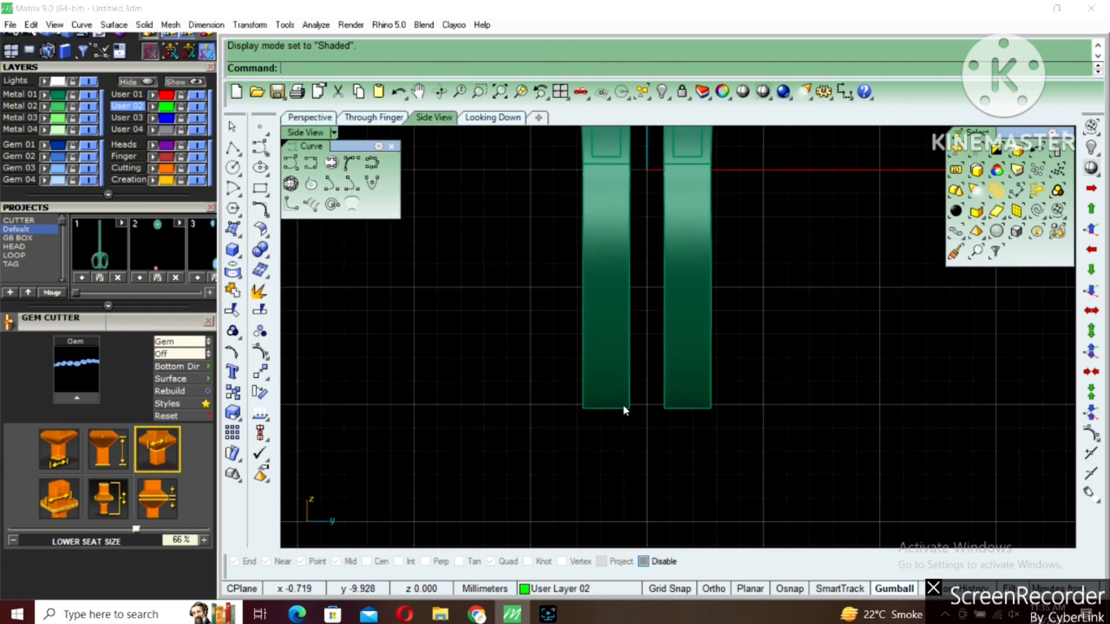
Draw a straight polyline along the lower edge of both bands, from one outer corner to the other
click(233, 149)
click(583, 407)
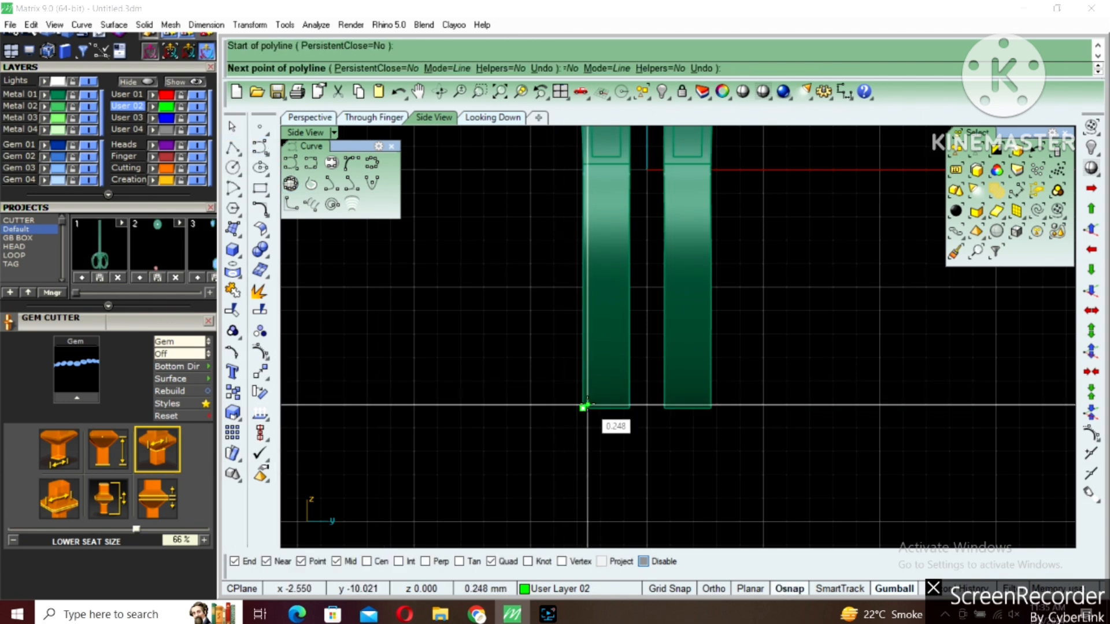
click(710, 408)
right_click(698, 410)
Offset the line under the bands downward by 0.7 mm
click(699, 408)
right_drag(687, 421, 689, 374)
text(o)
key(Return)
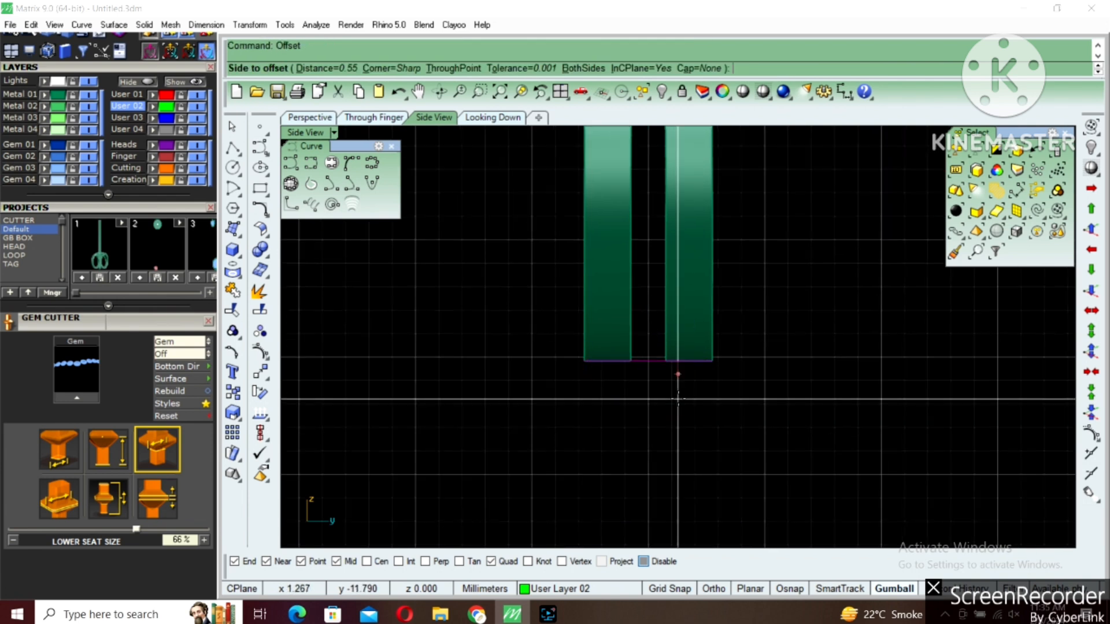
key(Return)
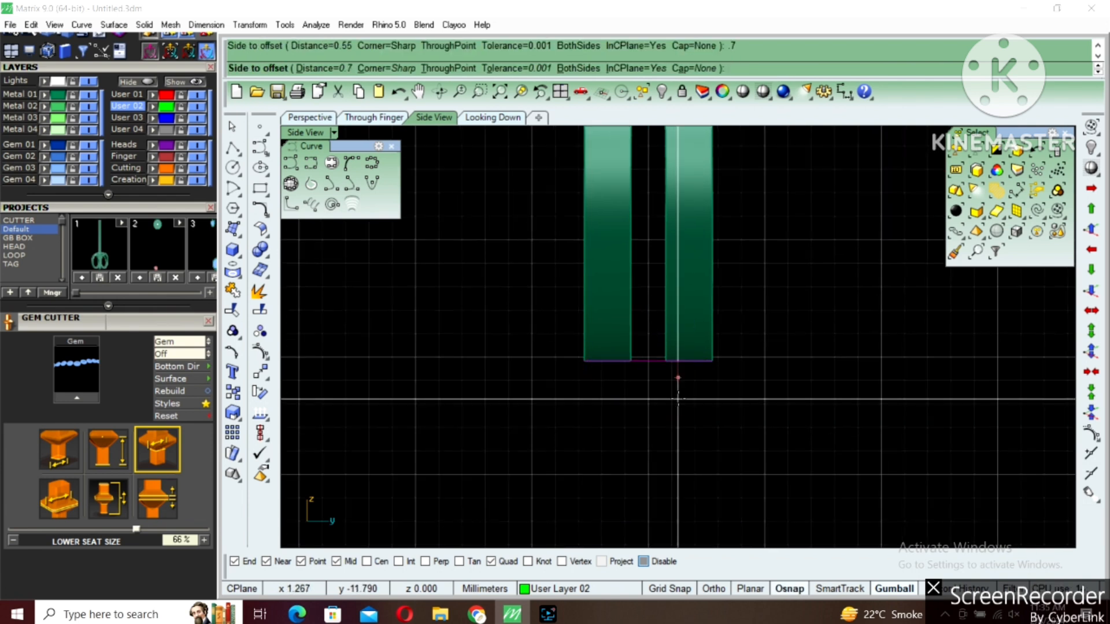
click(678, 399)
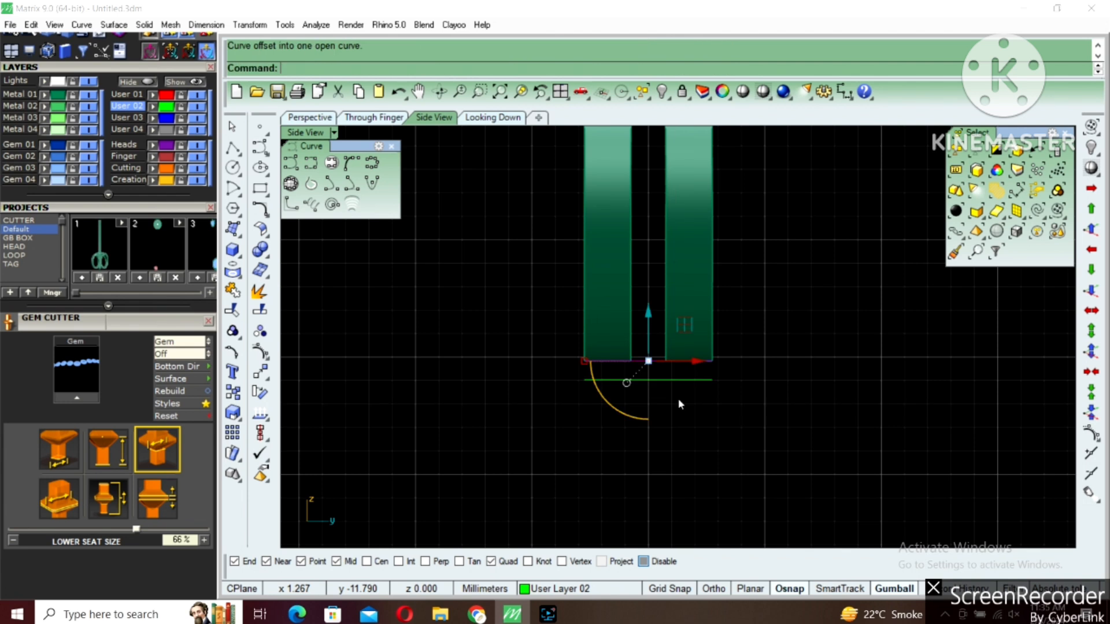
Draw an interpolated curve from the left outer corner, rounding onto the offset line and running past the center, and delete the offset line
scroll(605, 373, up, 1)
click(591, 382)
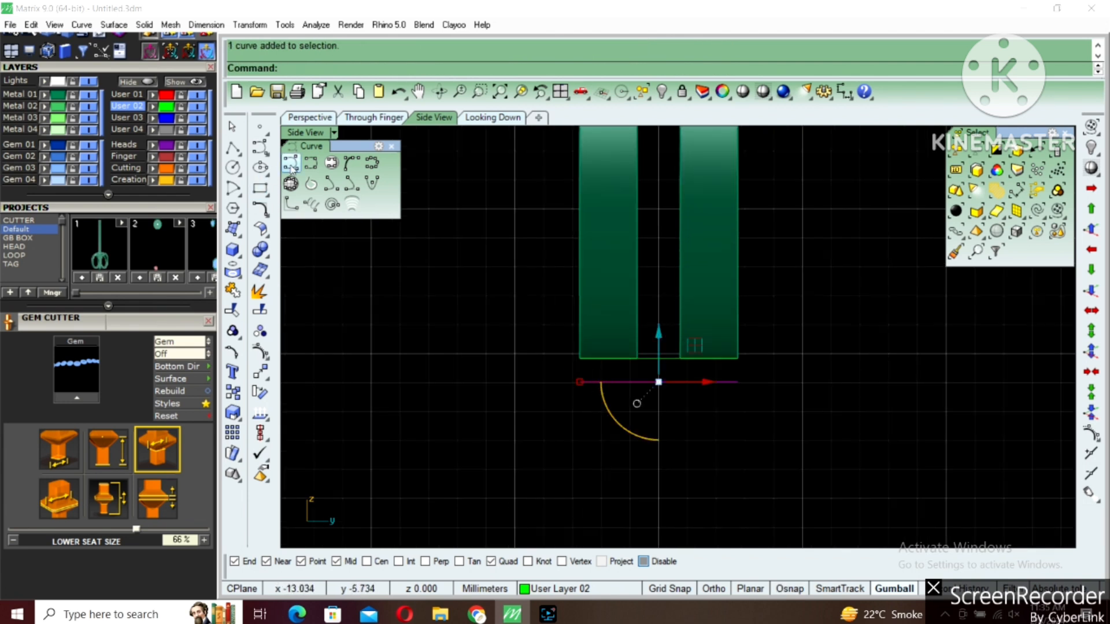
click(319, 167)
scroll(605, 376, up, 4)
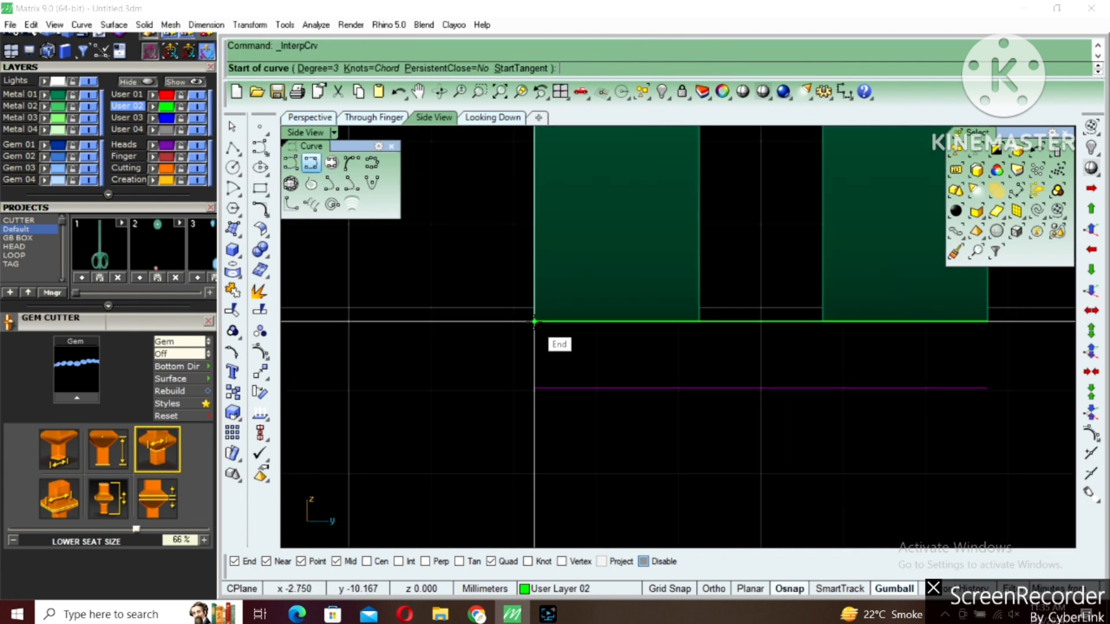
click(532, 330)
scroll(533, 334, up, 1)
click(534, 338)
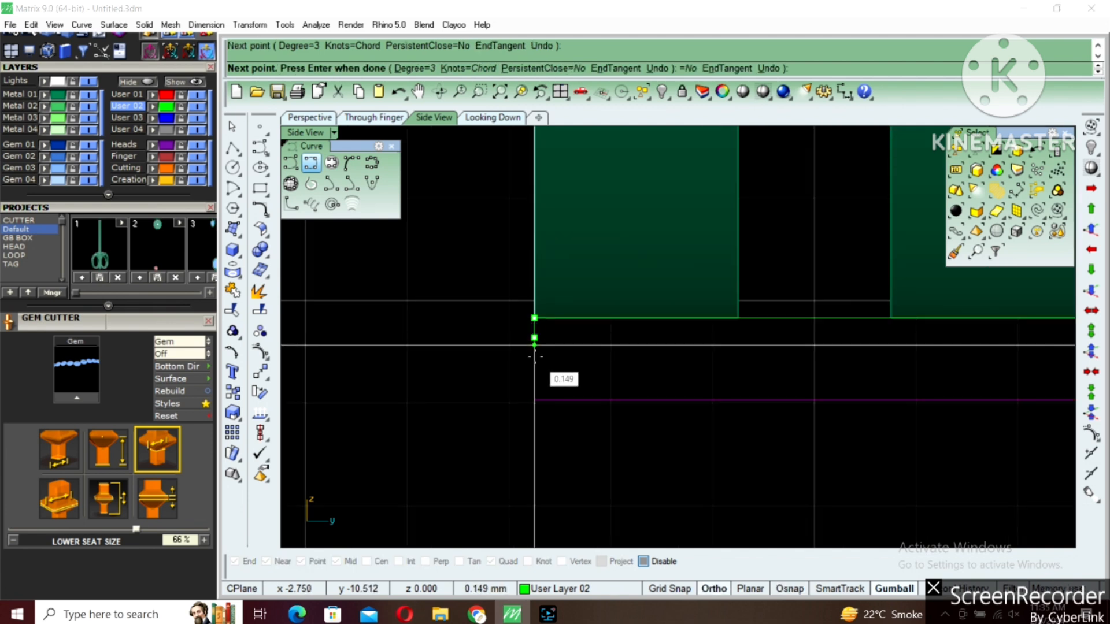
click(535, 358)
click(543, 384)
click(580, 400)
click(637, 400)
click(759, 400)
click(903, 400)
right_click(902, 408)
scroll(894, 408, down, 4)
right_drag(874, 405, 807, 408)
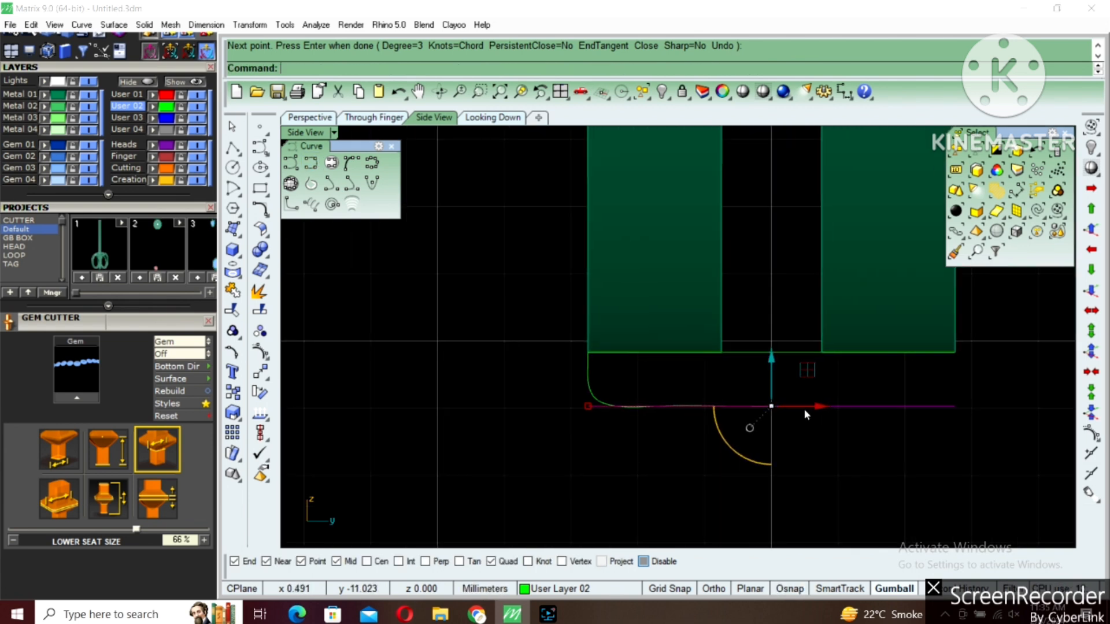
key(Delete)
Show the rounded curve's control points and move those along its flat bottom down about 0.025 mm
click(718, 408)
right_drag(683, 421, 655, 421)
key(F10)
scroll(646, 419, up, 8)
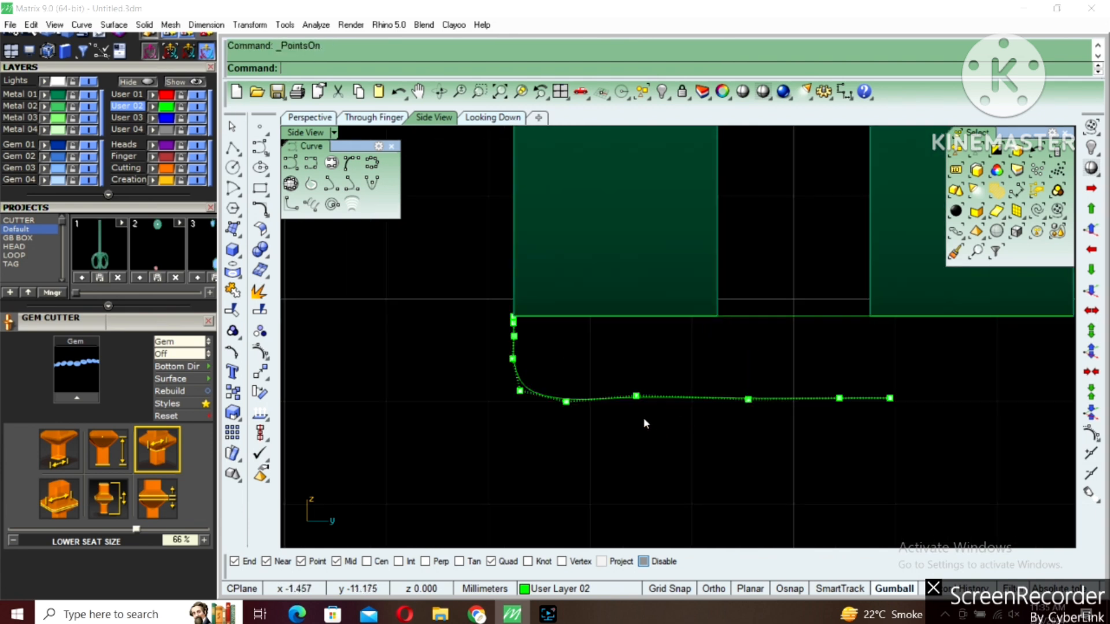
drag(618, 366, 651, 403)
drag(638, 346, 639, 350)
drag(597, 466, 1079, 353)
scroll(937, 407, up, 6)
text(m)
key(Return)
click(844, 294)
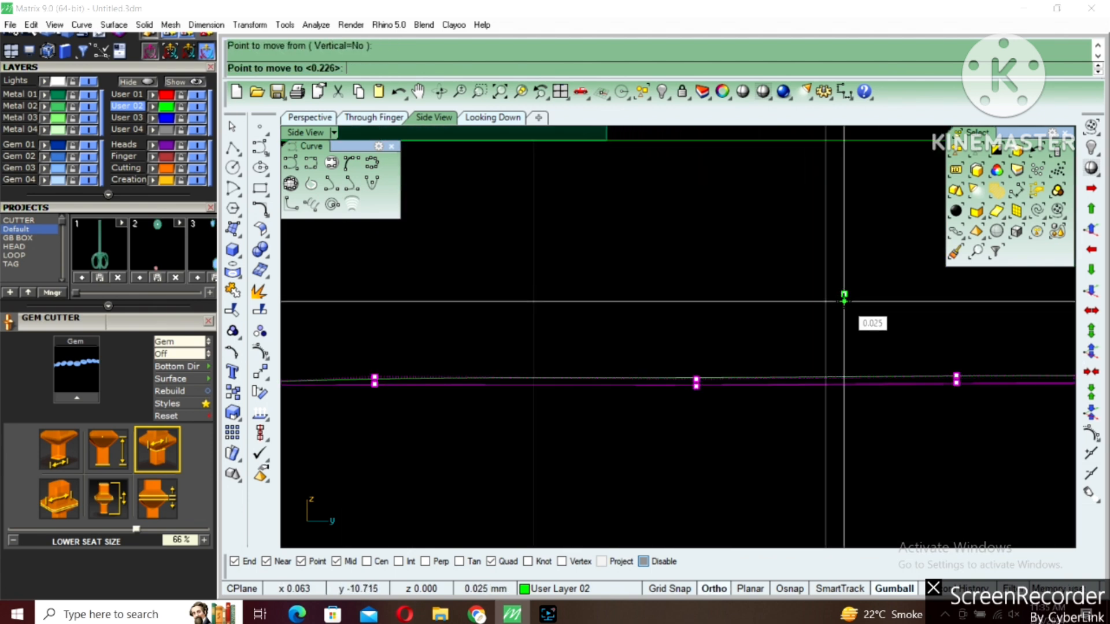
shift+click(844, 301)
scroll(815, 355, down, 10)
key(Escape)
key(Escape)
Create a vertical cutting plane through the rounded curve at the center between the bands
click(826, 362)
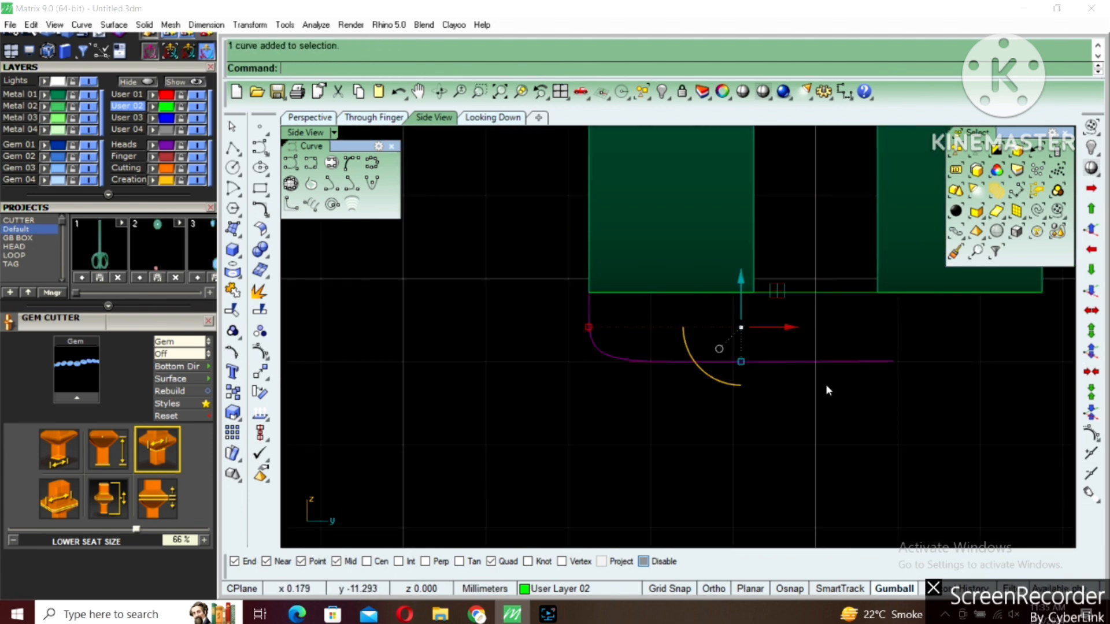
right_drag(829, 390, 713, 399)
text(cp)
key(Return)
click(711, 394)
click(710, 391)
Split the rounded curve with the cutting plane and select the piece beyond the center for removal
scroll(710, 354, up, 2)
text(sp)
key(Return)
drag(741, 326, 673, 343)
key(Return)
click(767, 332)
click(731, 376)
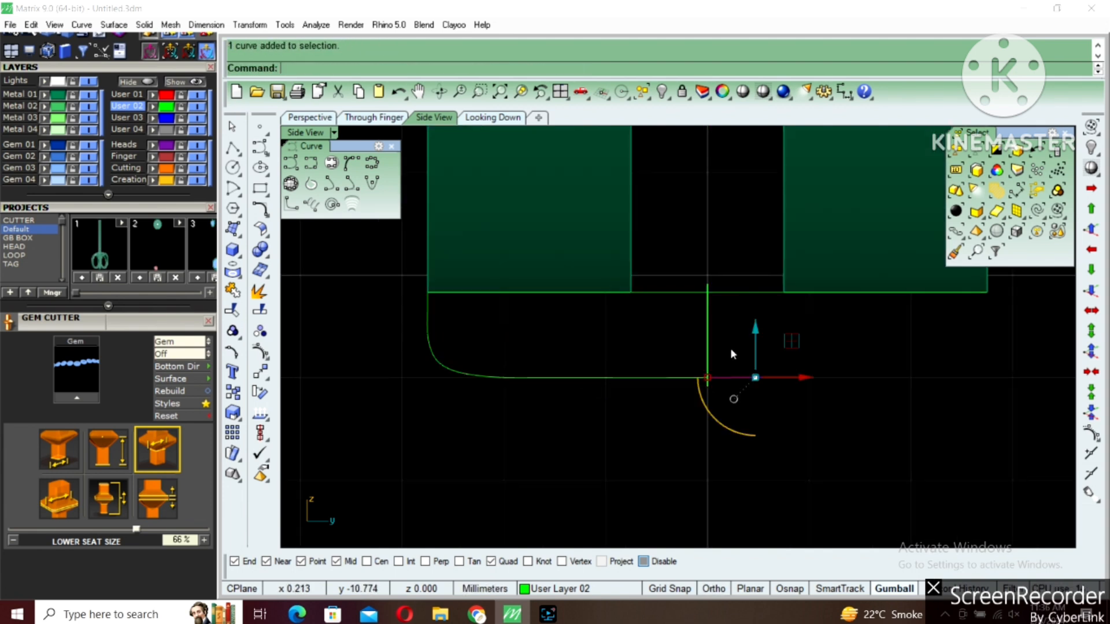
Mirror the remaining half of the rounded curve across the vertical center line through 0
click(666, 377)
scroll(670, 415, down, 4)
right_drag(671, 415, 605, 414)
text(mi)
key(Return)
text(0)
key(Return)
click(605, 415)
scroll(605, 417, down, 2)
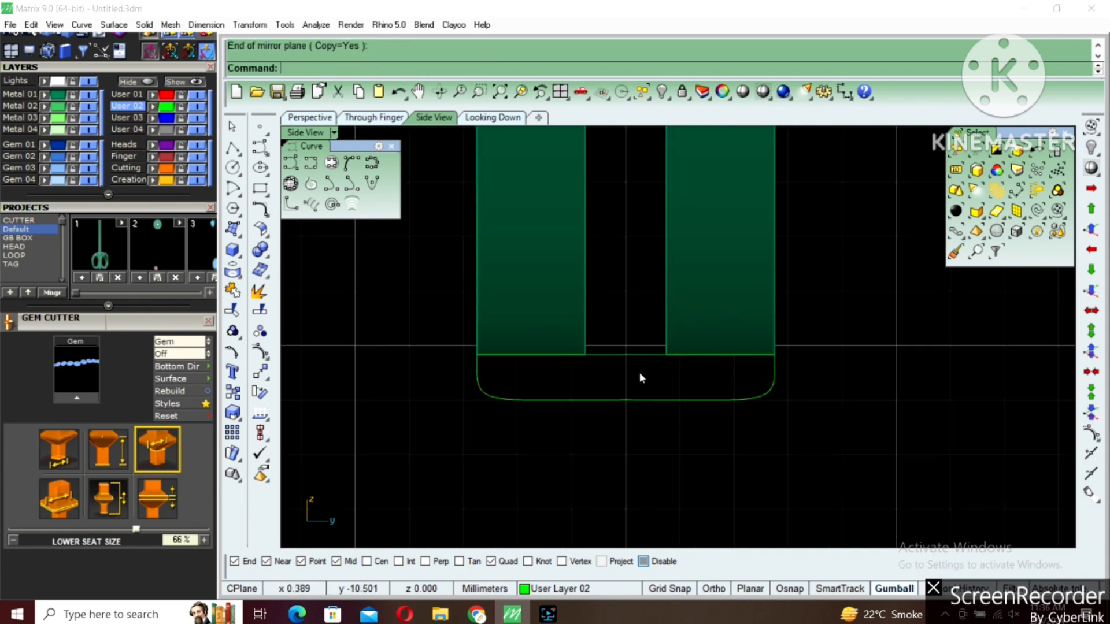
Join the two curve halves, show the control points and delete the one at the center of the bottom
click(481, 371)
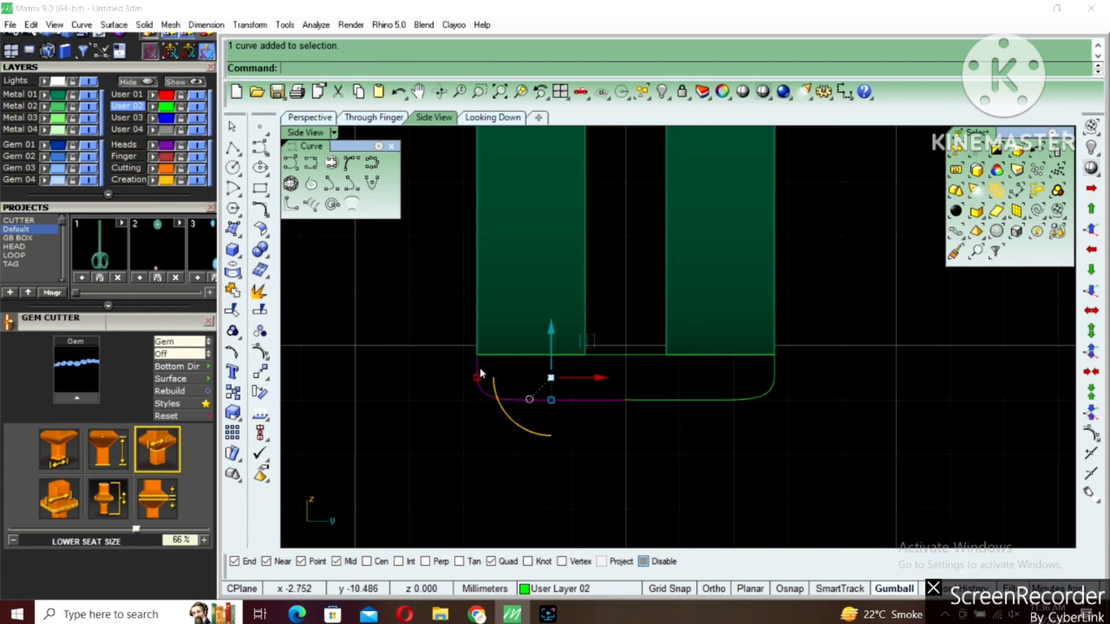
right_drag(480, 371, 479, 417)
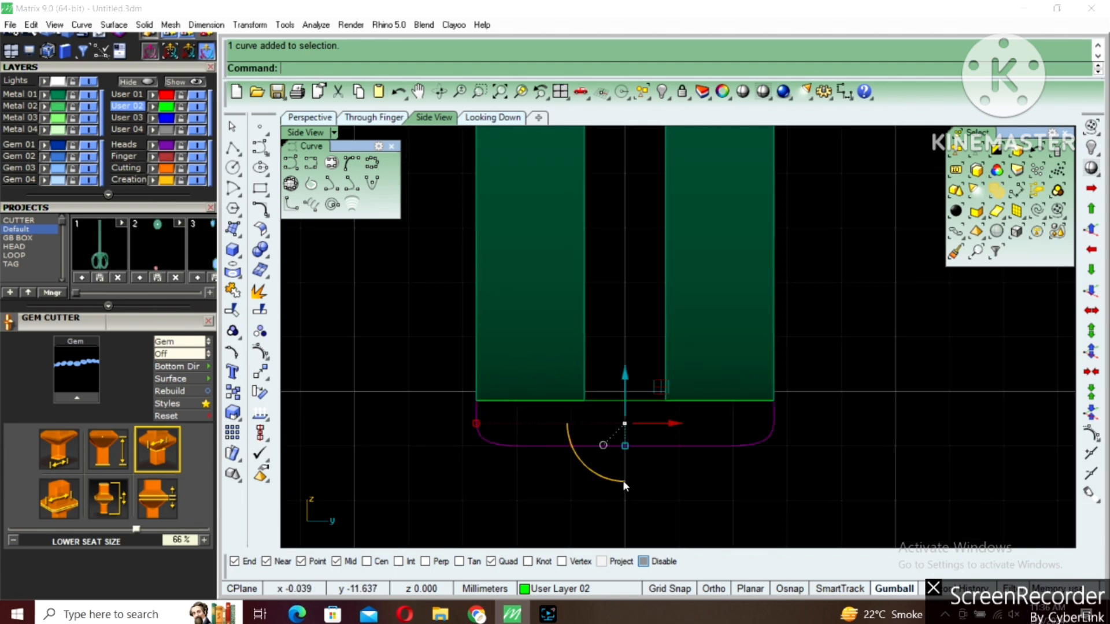
key(F10)
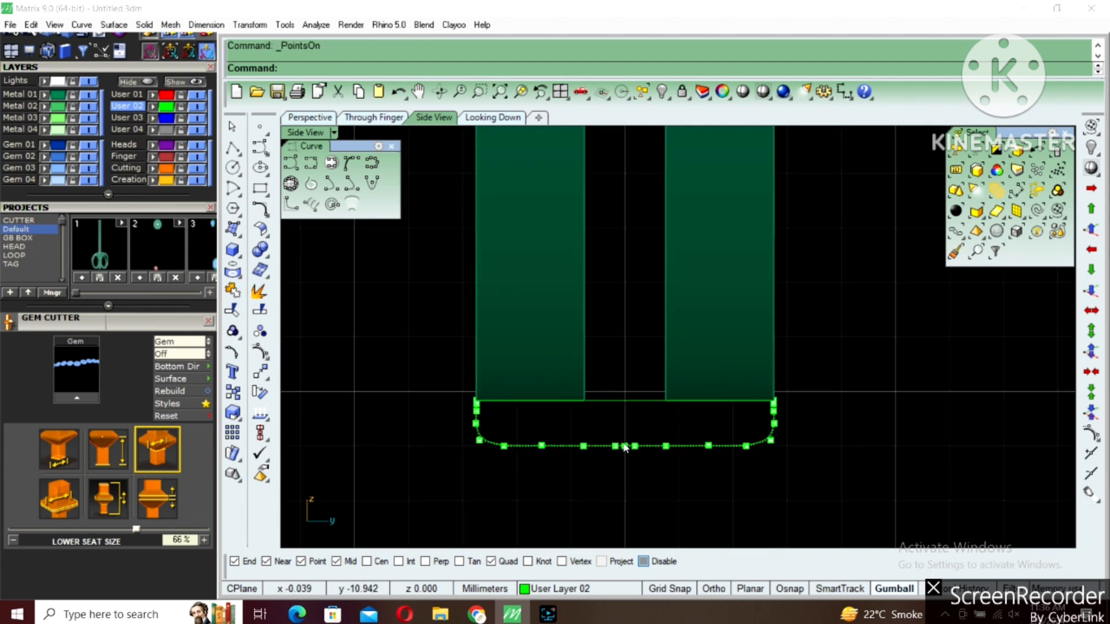
scroll(472, 405, up, 4)
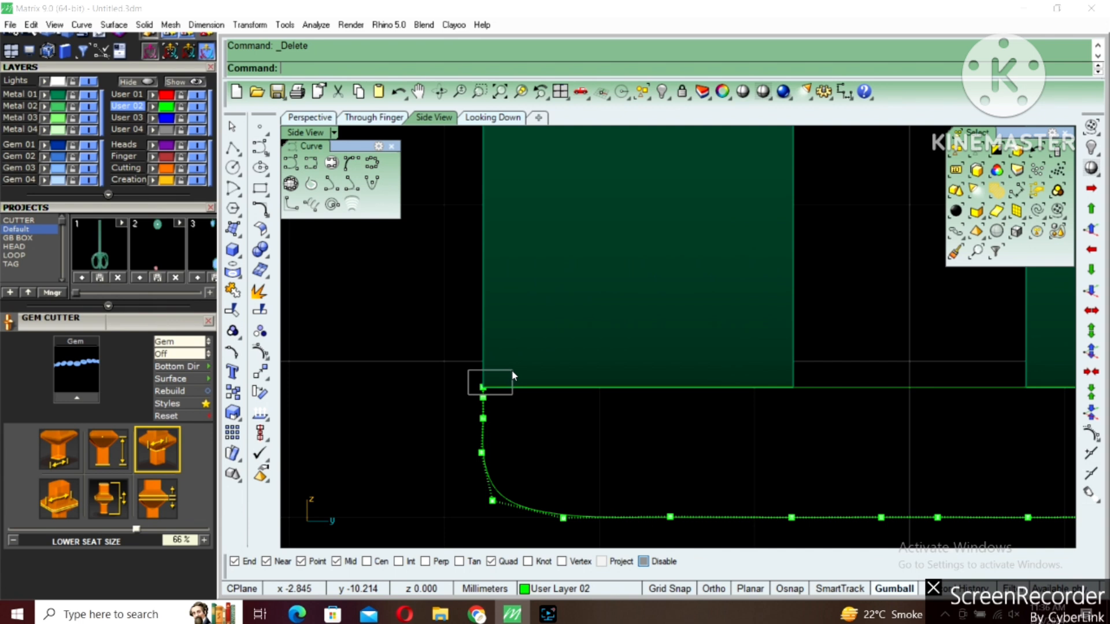
Adjust the two upper end points of the rounded curve with the gumball and hide its control points
drag(512, 372, 513, 371)
scroll(568, 399, down, 3)
right_drag(792, 410, 674, 409)
scroll(946, 390, up, 6)
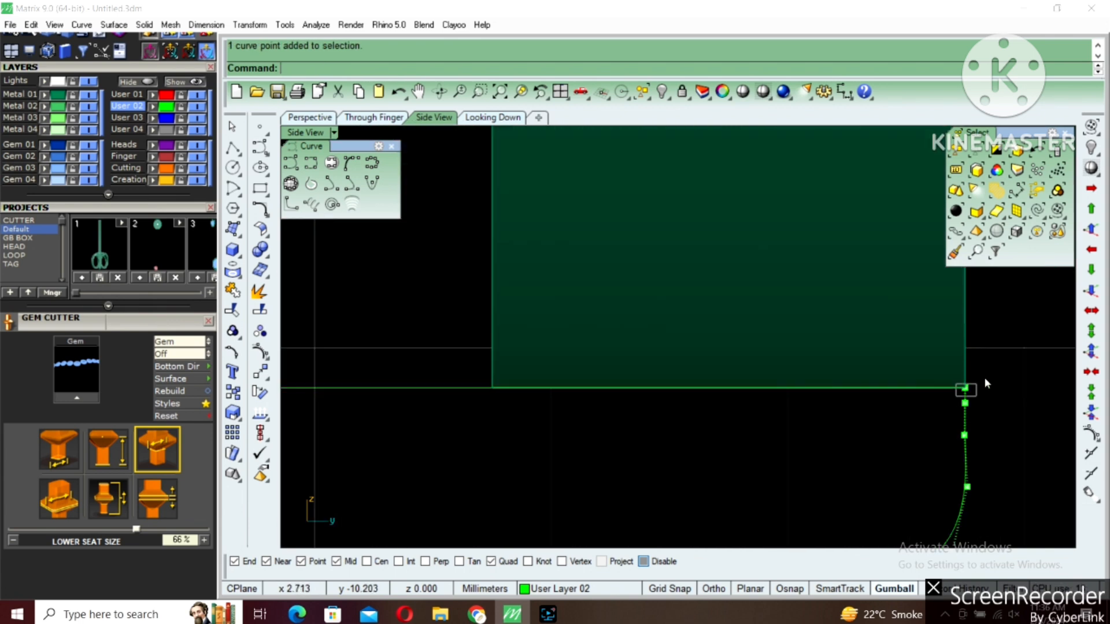
scroll(895, 426, down, 3)
drag(588, 363, 602, 335)
scroll(722, 362, down, 3)
key(Escape)
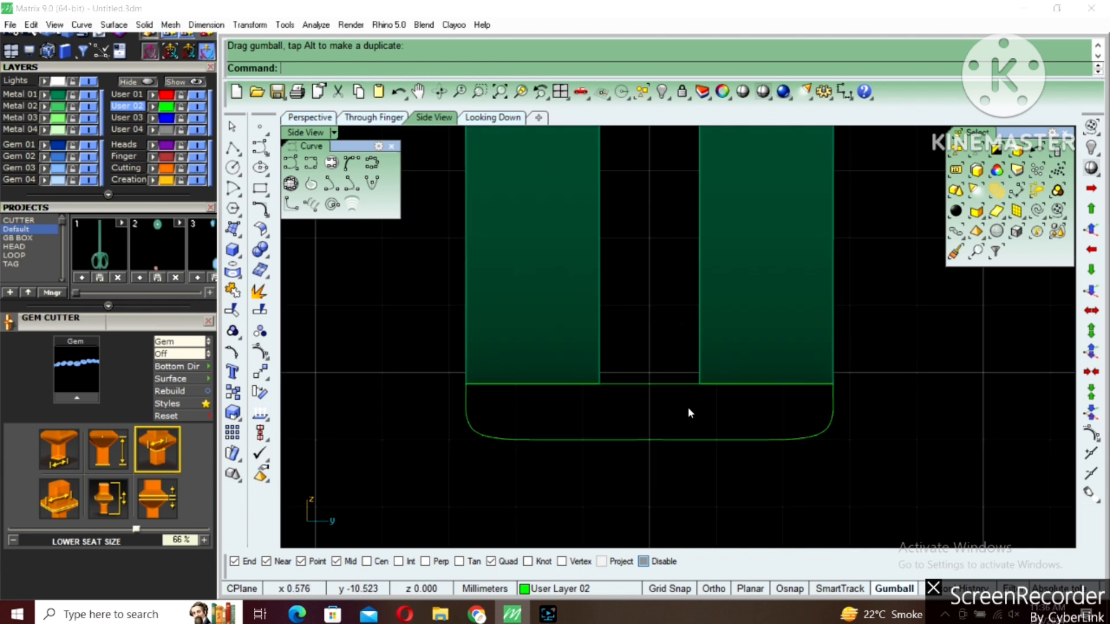
Try to isolate the two profile curves by hiding the rest, and undo it
drag(414, 314, 941, 506)
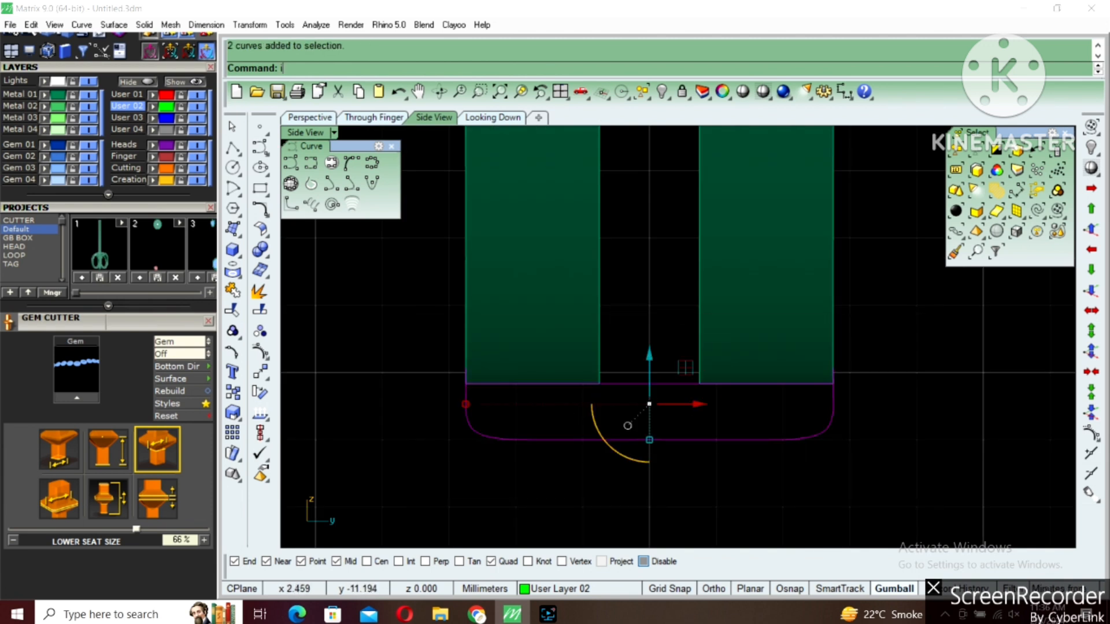
text(de)
key(Return)
key(ctrl+z)
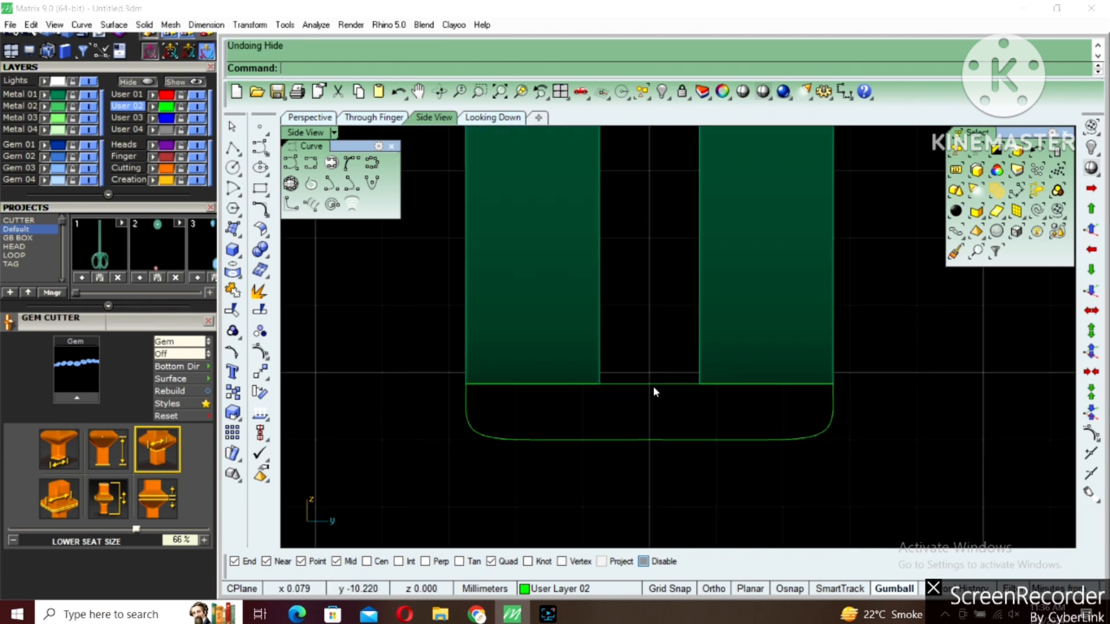
Draw a vertical line about 0.88 mm long up the left band's inner edge, starting at the straight bottom line
click(628, 384)
click(234, 151)
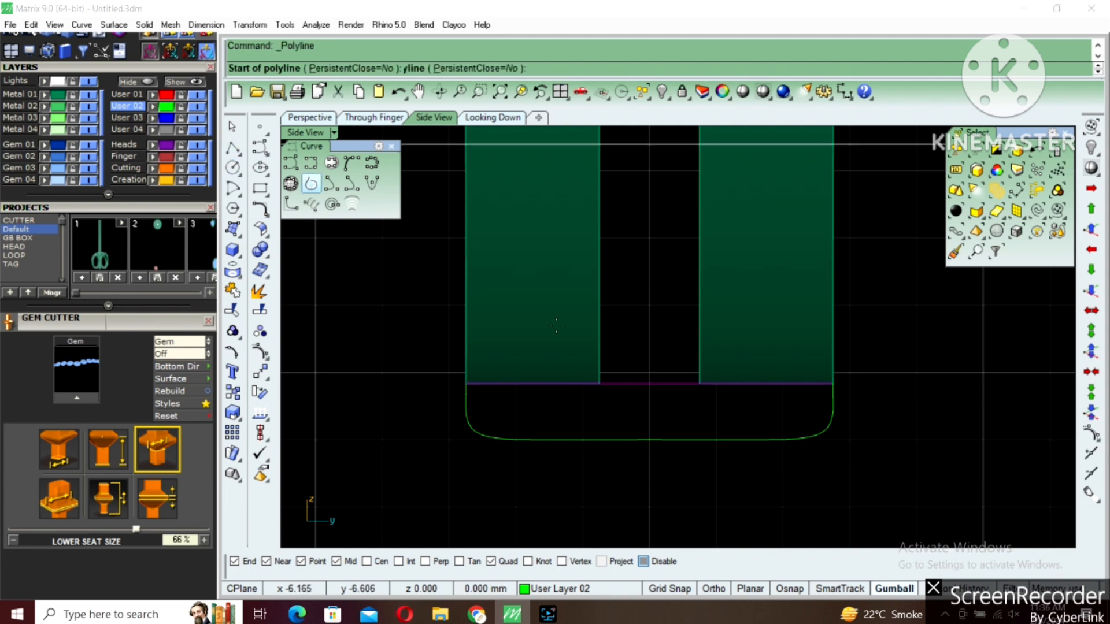
click(600, 384)
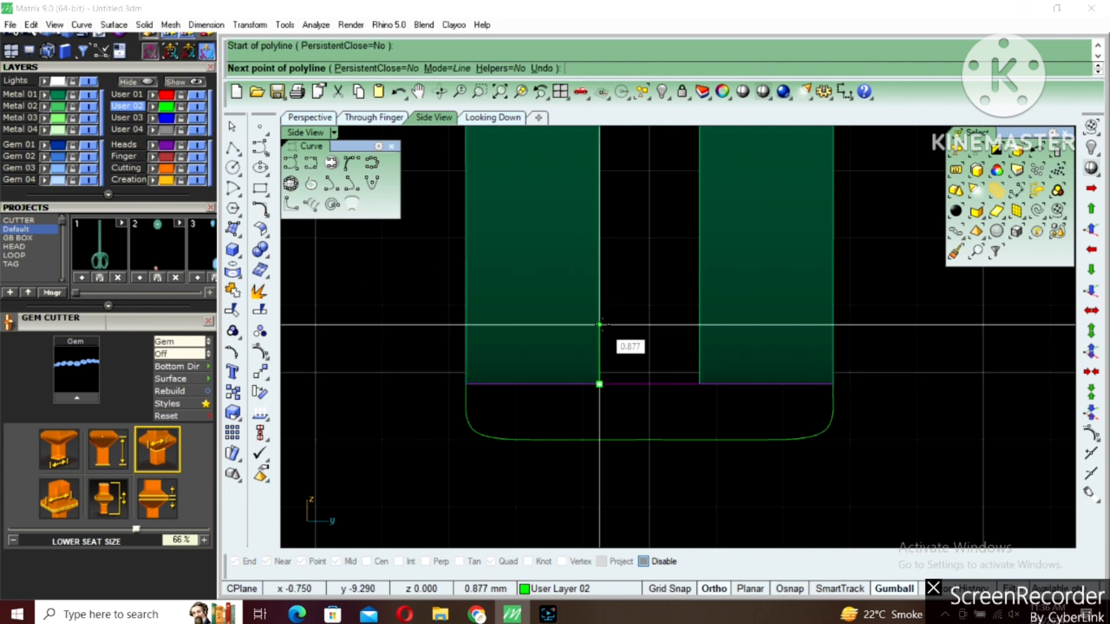
click(600, 325)
right_click(601, 325)
Hide the metal band solids so that only the profile curves remain
click(702, 322)
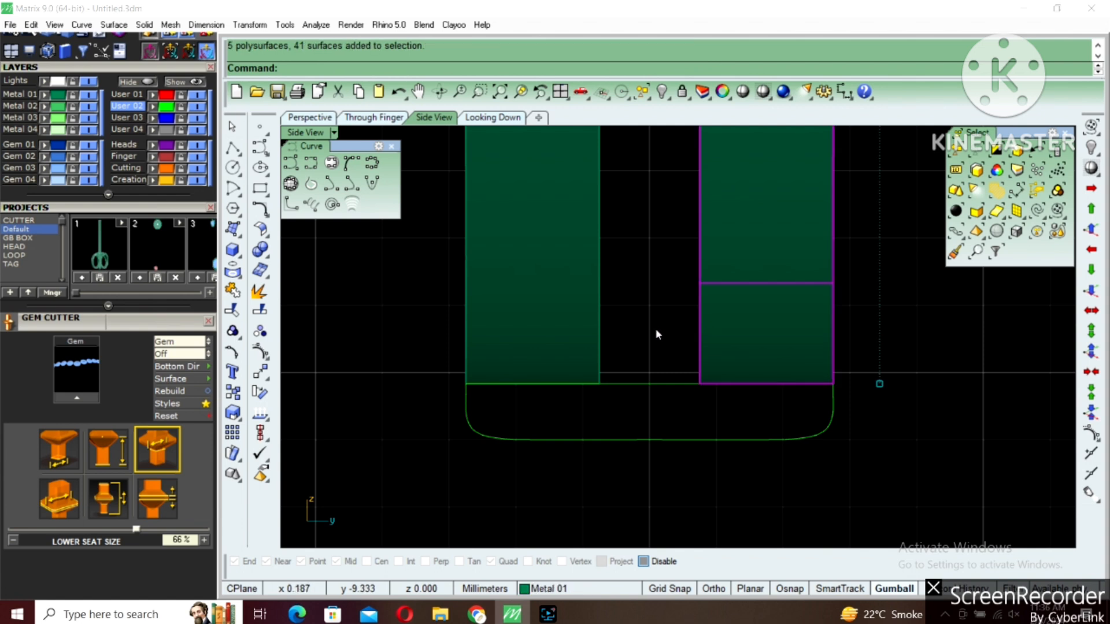
text(hide)
key(Return)
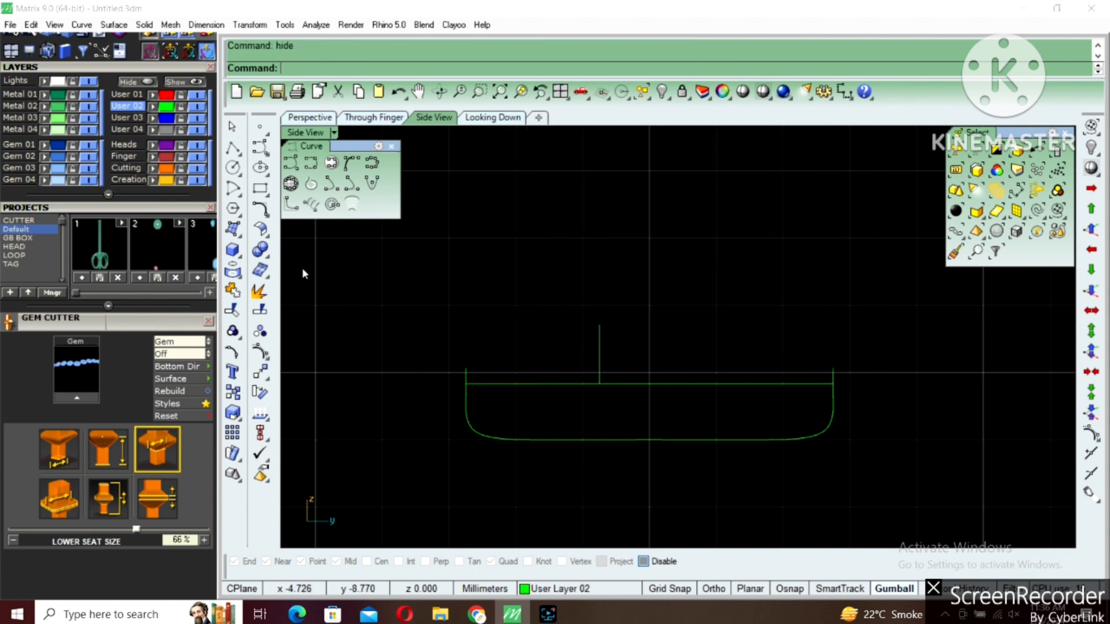
Raise the two upper end points of the rounded curve slightly and hide its control points
click(786, 439)
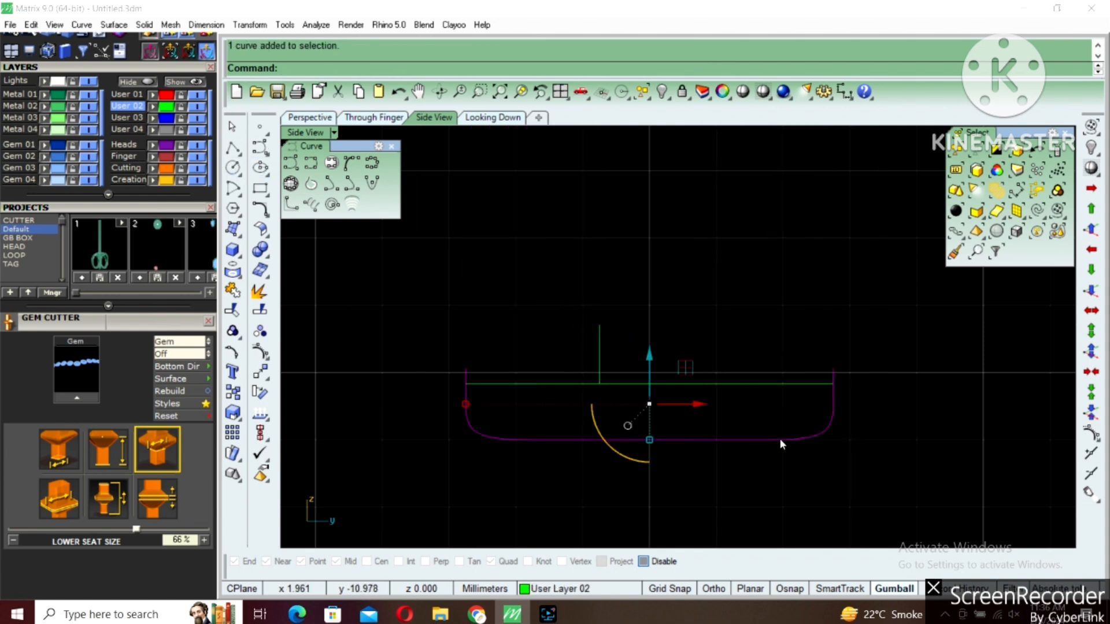
key(F10)
drag(434, 347, 865, 381)
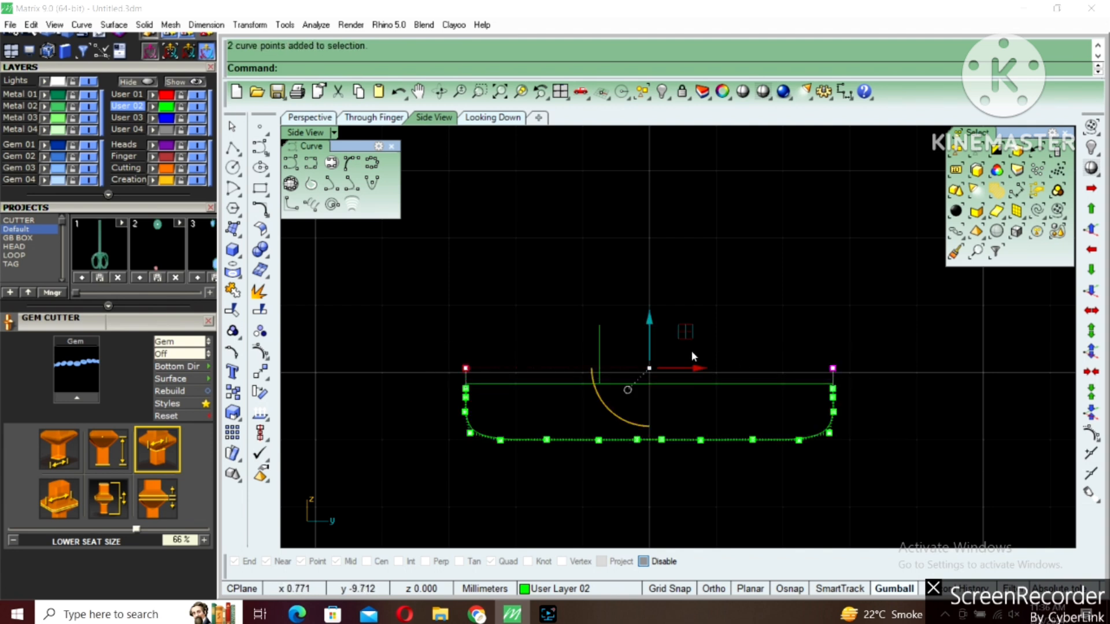
drag(650, 315, 649, 308)
key(Escape)
key(Escape)
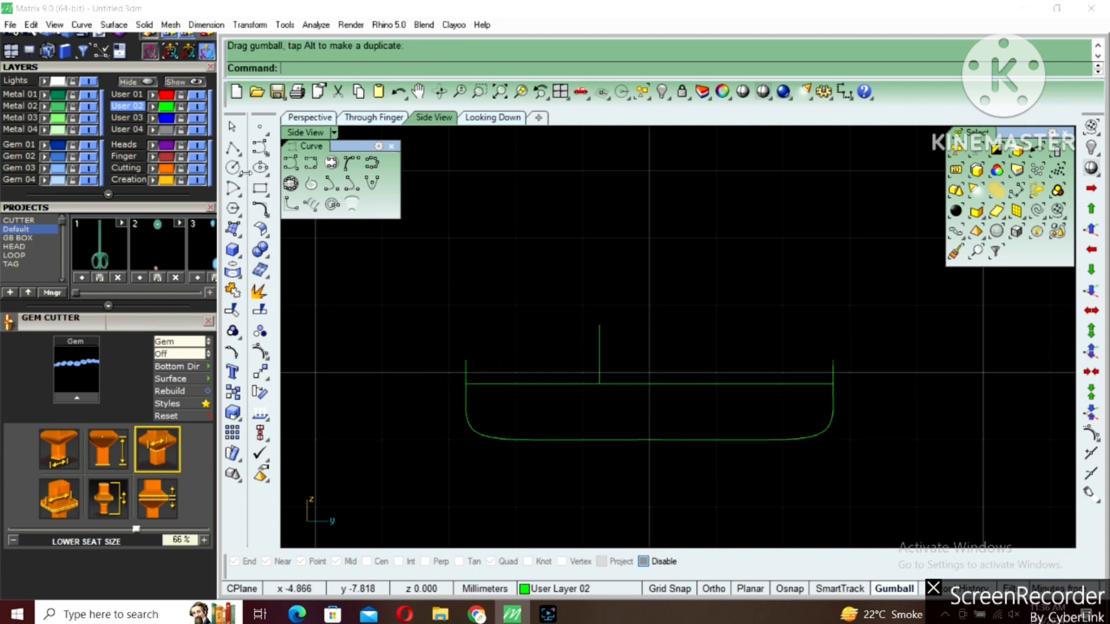
Draw a horizontal line from the rounded curve's left upper end to just past the short vertical line
click(231, 149)
click(466, 361)
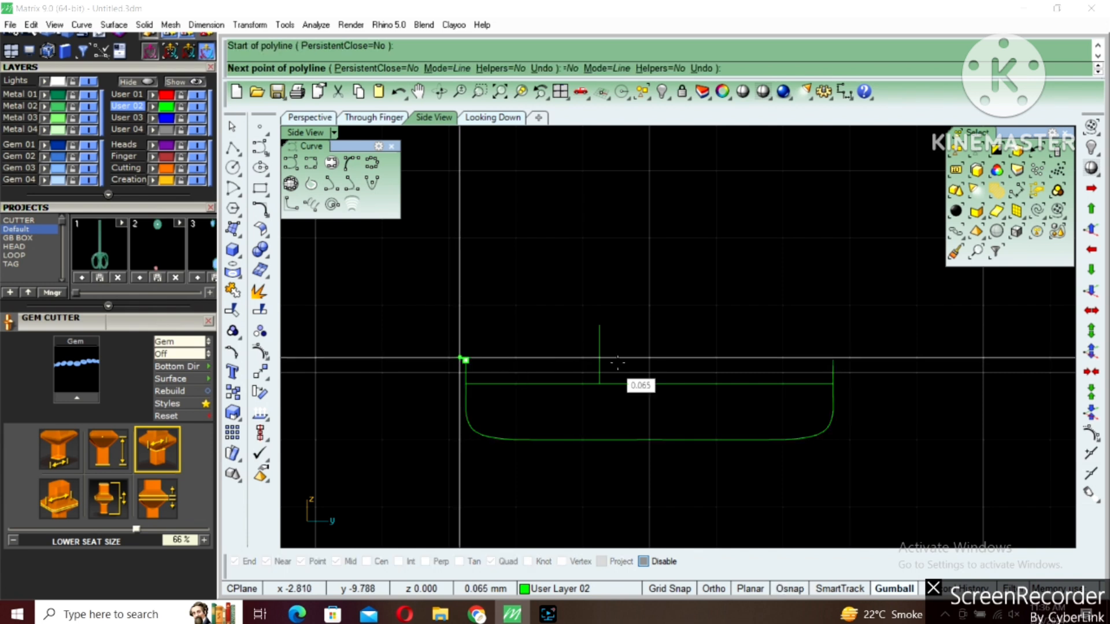
click(620, 361)
key(Return)
Trim the three straight lines against each other into a single step at the left side of the profile
drag(620, 331, 578, 391)
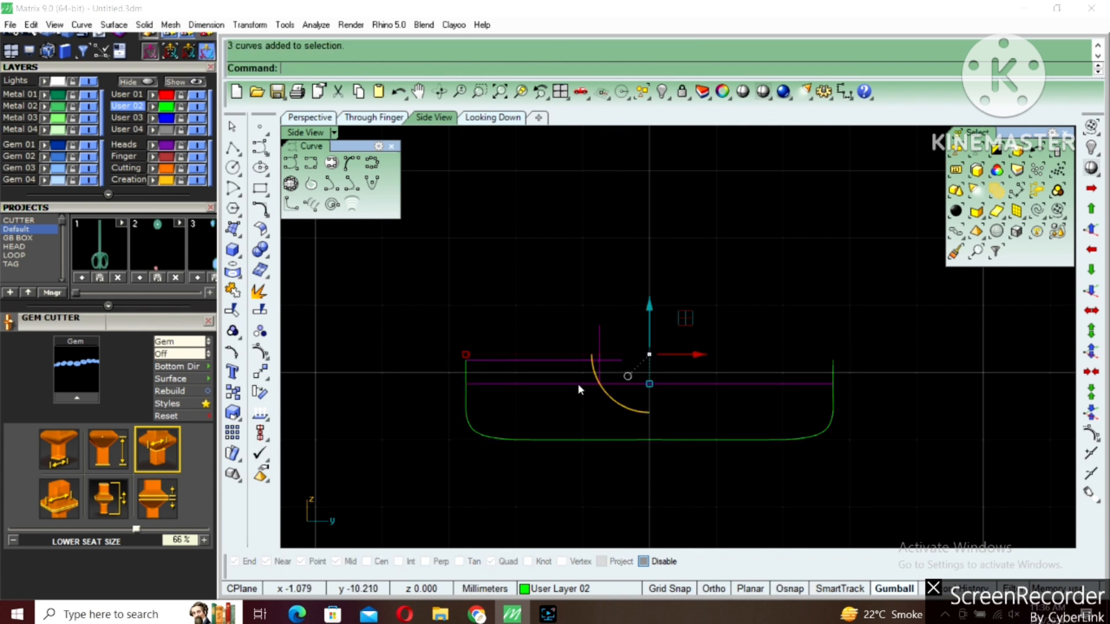
key(ctrl+t)
click(577, 382)
click(604, 363)
click(600, 352)
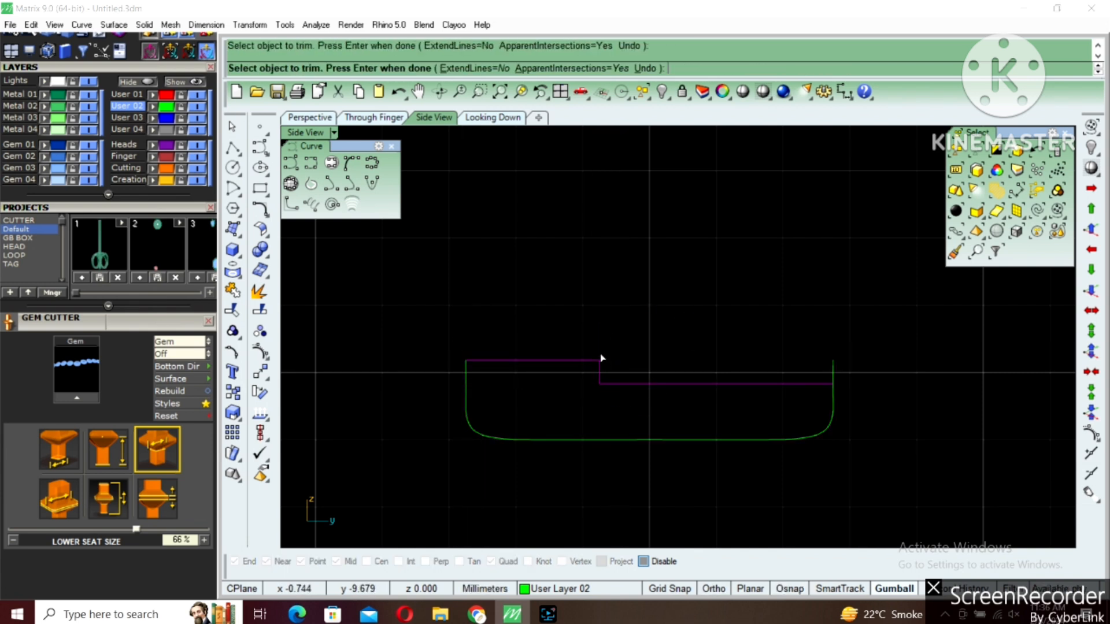
key(Return)
Mirror the left upper line and the short vertical notch side across the vertical center line through 0
click(585, 362)
text(mi)
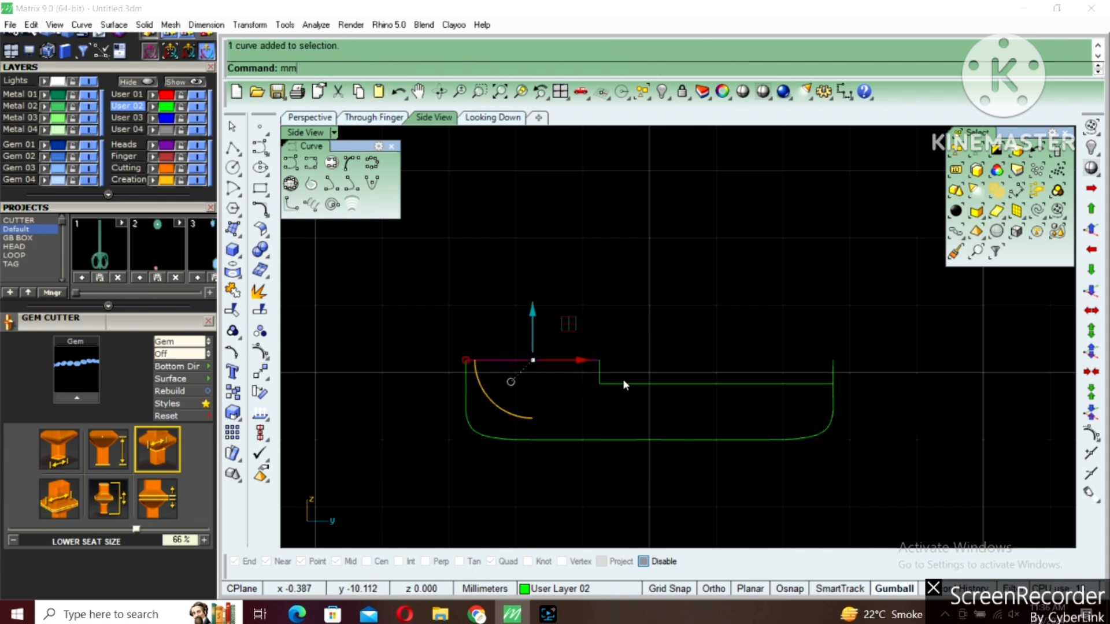
key(Return)
text(0)
key(Return)
shift+click(623, 380)
click(600, 376)
key(Return)
text(0)
Trim the lower straight line beyond the mirrored notch side so it spans only the notch
key(Return)
shift+click(642, 337)
scroll(640, 370, down, 4)
drag(401, 307, 806, 448)
scroll(705, 379, up, 6)
text(tr)
key(Return)
click(693, 383)
Rebuild the notch's bottom line with 6 points, show its control points and select the four inner ones
key(Return)
click(637, 379)
right_drag(632, 398, 663, 362)
text(re)
key(Return)
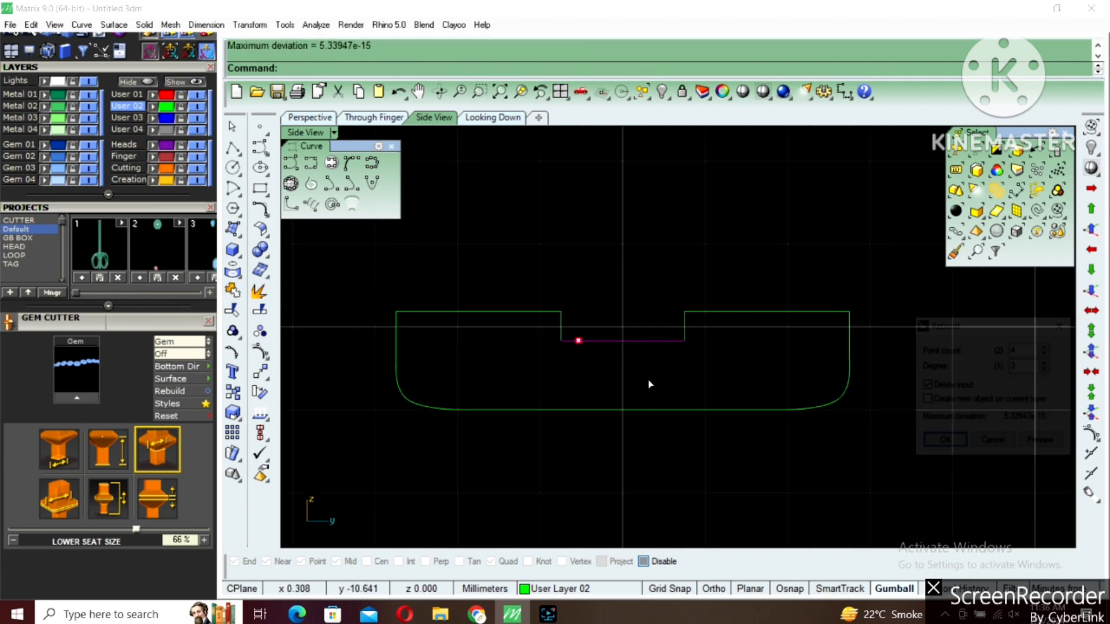
text(6)
key(Return)
key(F10)
scroll(581, 332, up, 6)
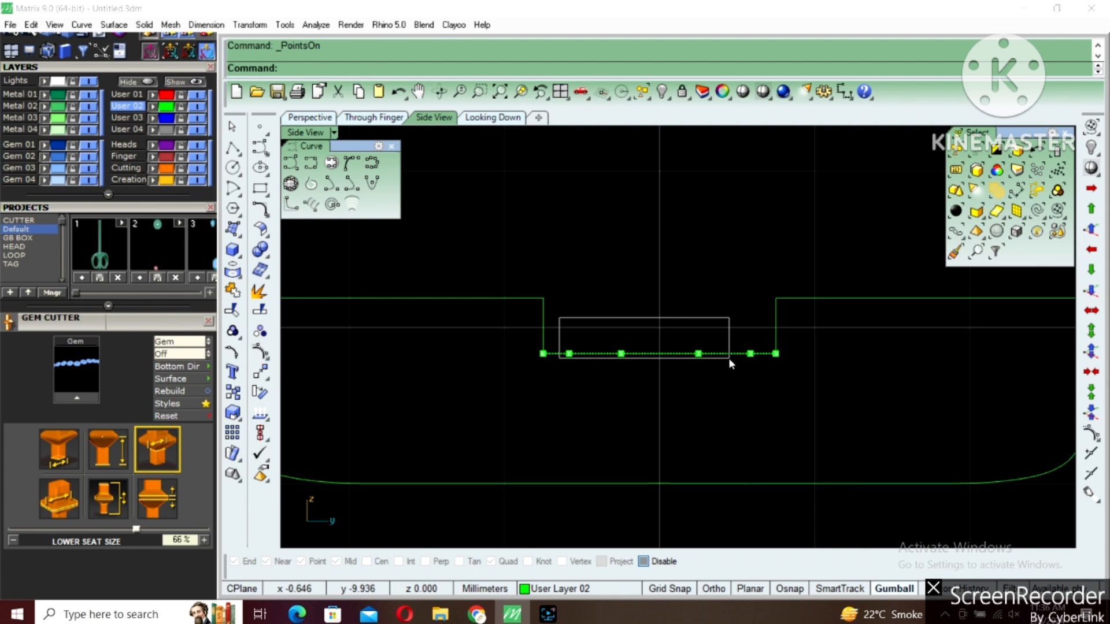
drag(754, 365, 755, 366)
scroll(665, 348, up, 1)
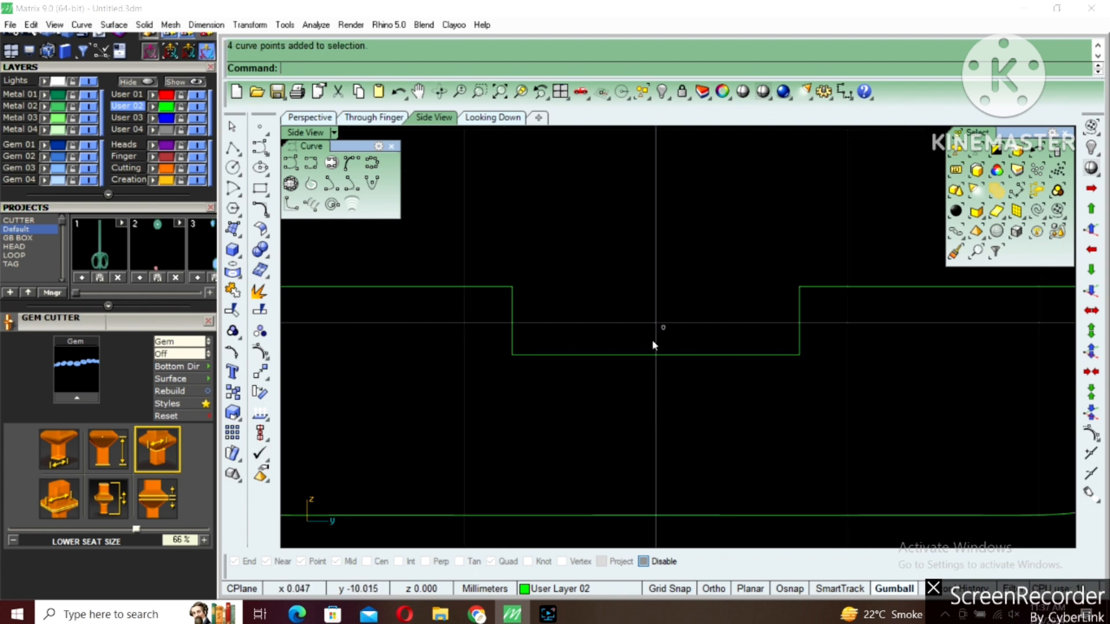
click(512, 332)
shift+drag(831, 348, 702, 377)
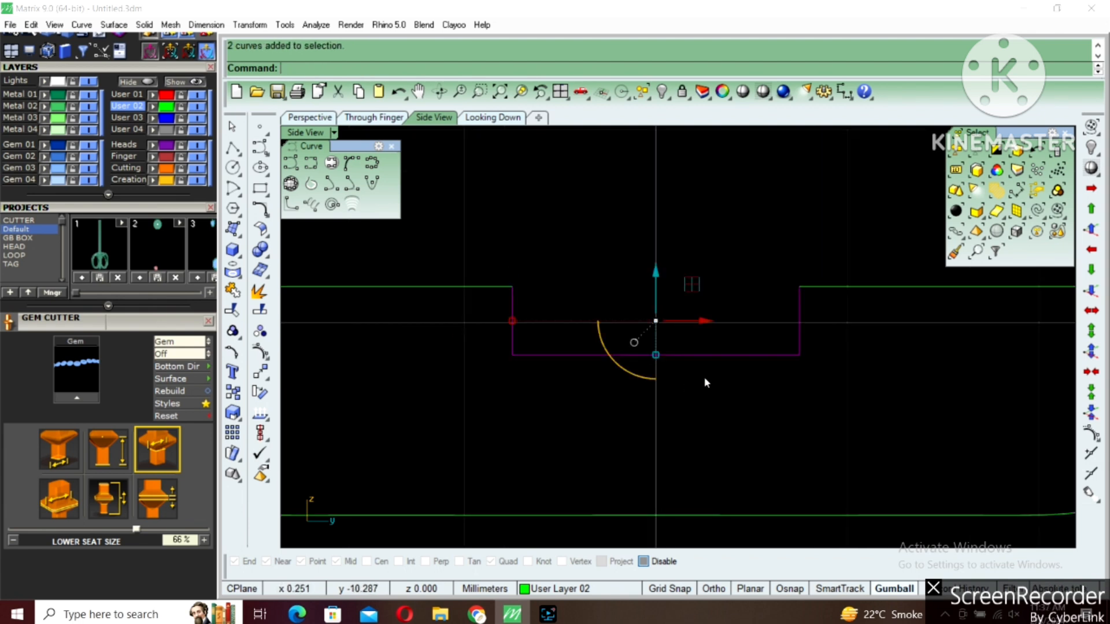
right_drag(698, 363, 685, 329)
text(r)
key(Return)
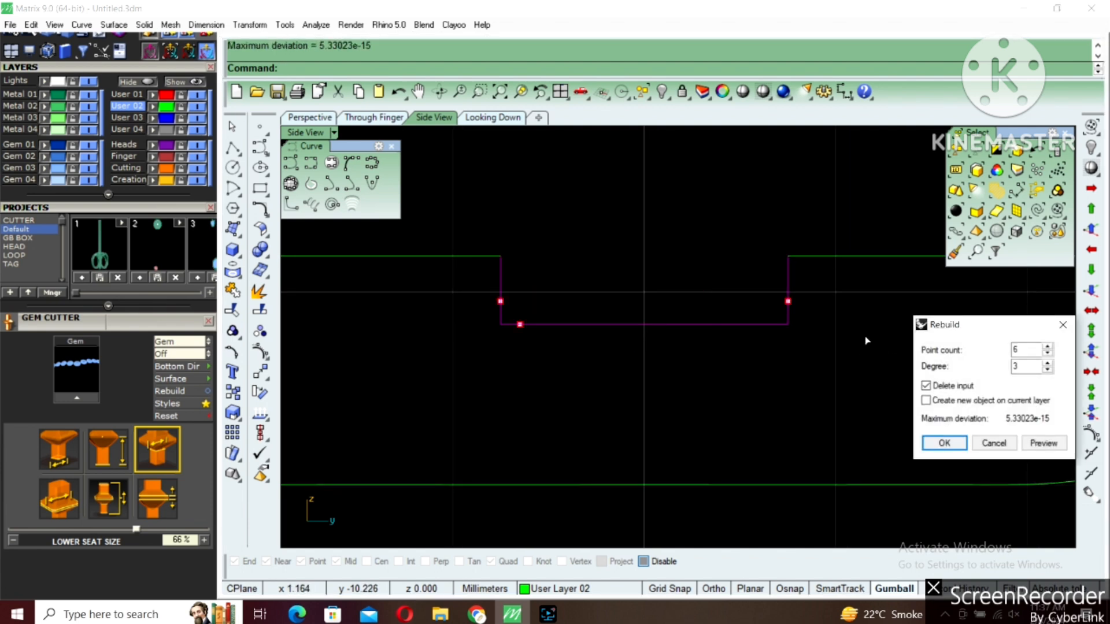
key(Escape)
Select all the profile curves and join them into a closed notched profile
scroll(622, 324, down, 5)
key(Escape)
drag(424, 273, 758, 418)
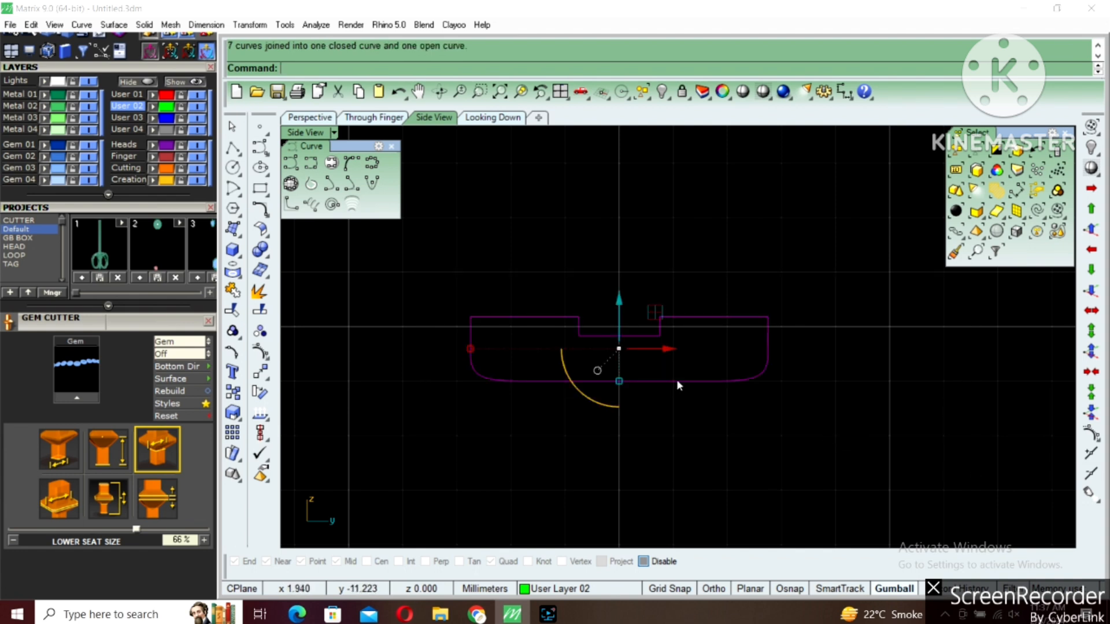
double_click(306, 132)
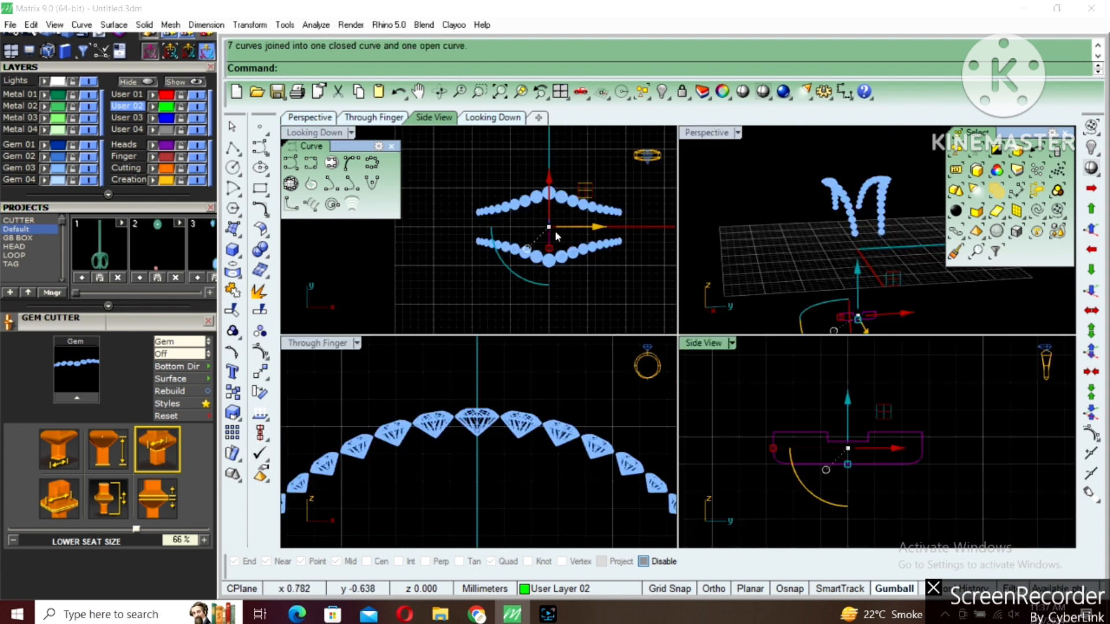
key(Escape)
Select the joined profile in the Perspective view and explode it into separate segments
double_click(706, 137)
right_drag(749, 341, 759, 399)
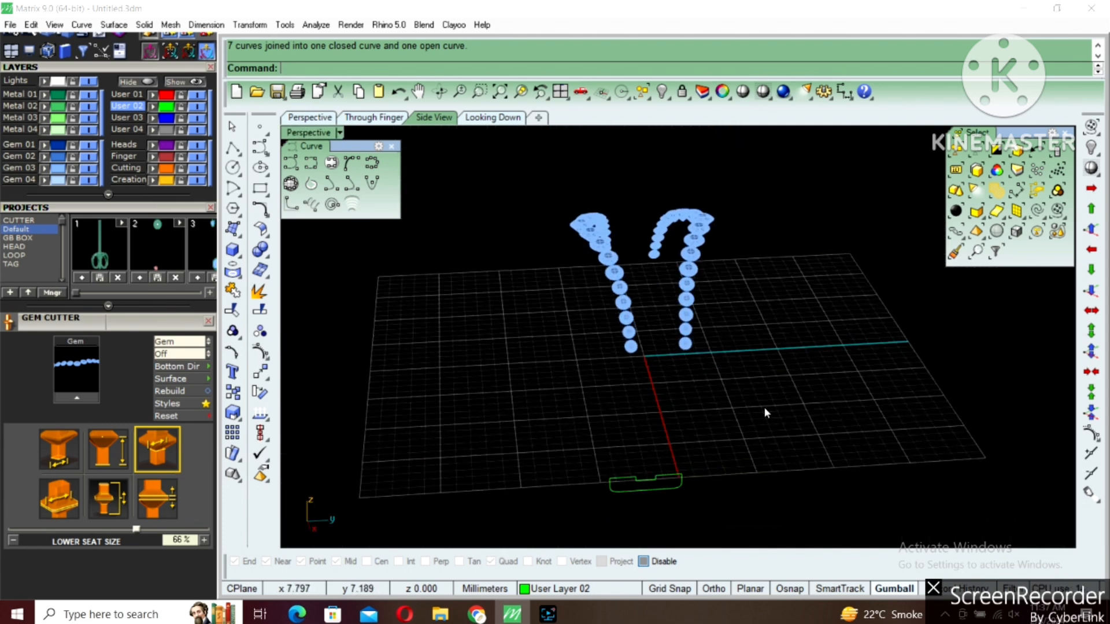
drag(760, 399, 539, 492)
right_drag(553, 488, 658, 396)
key(ctrl+e)
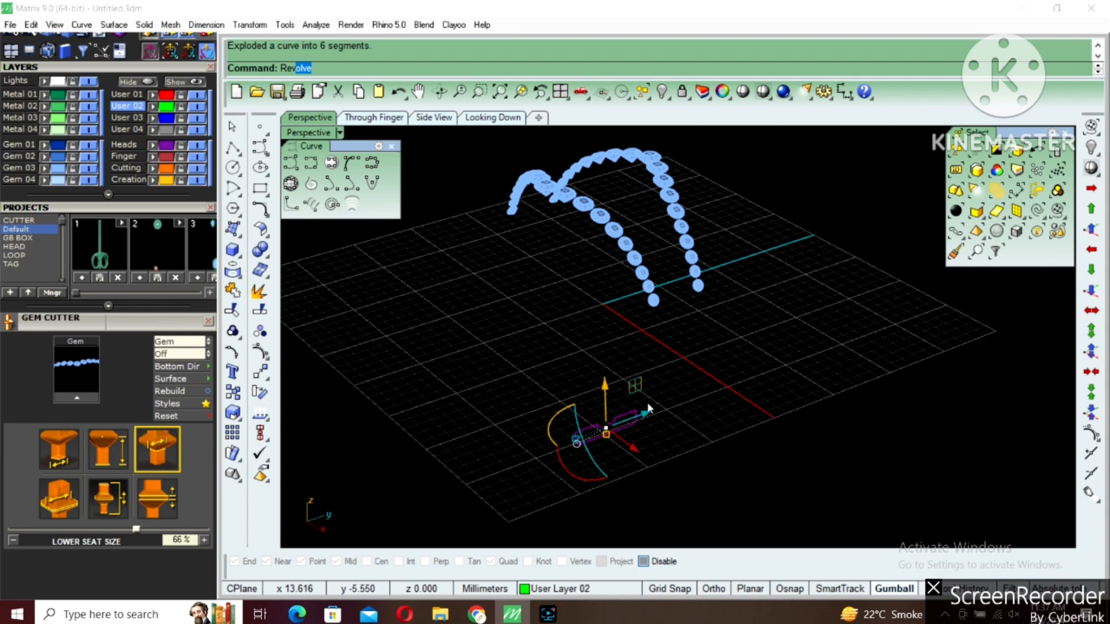
Revolve the profile segments 360 degrees around the green-plane Y axis starting at 0
key(Return)
text(0)
key(Return)
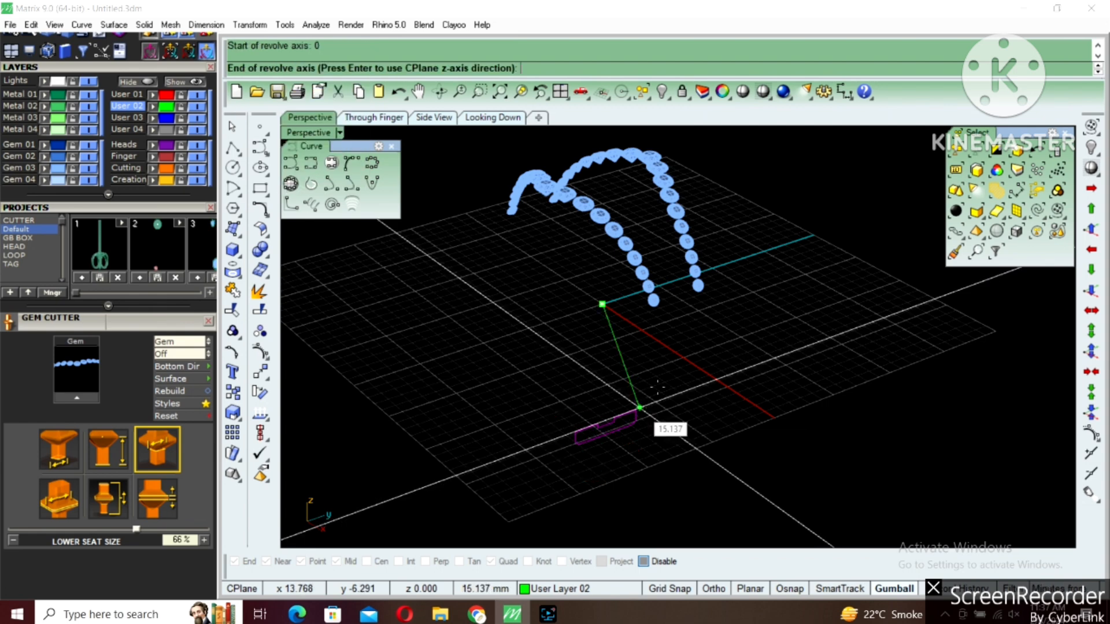
shift+click(732, 270)
key(Return)
key(Return)
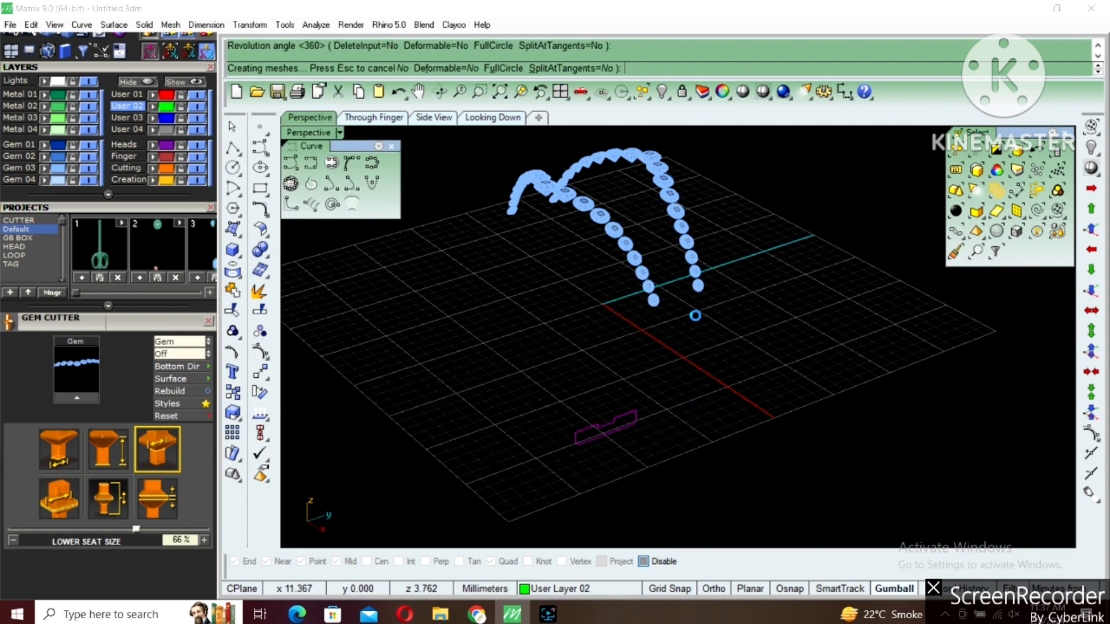
Join the revolved surfaces into one ring polysurface and select it
shift+right_drag(575, 463, 600, 429)
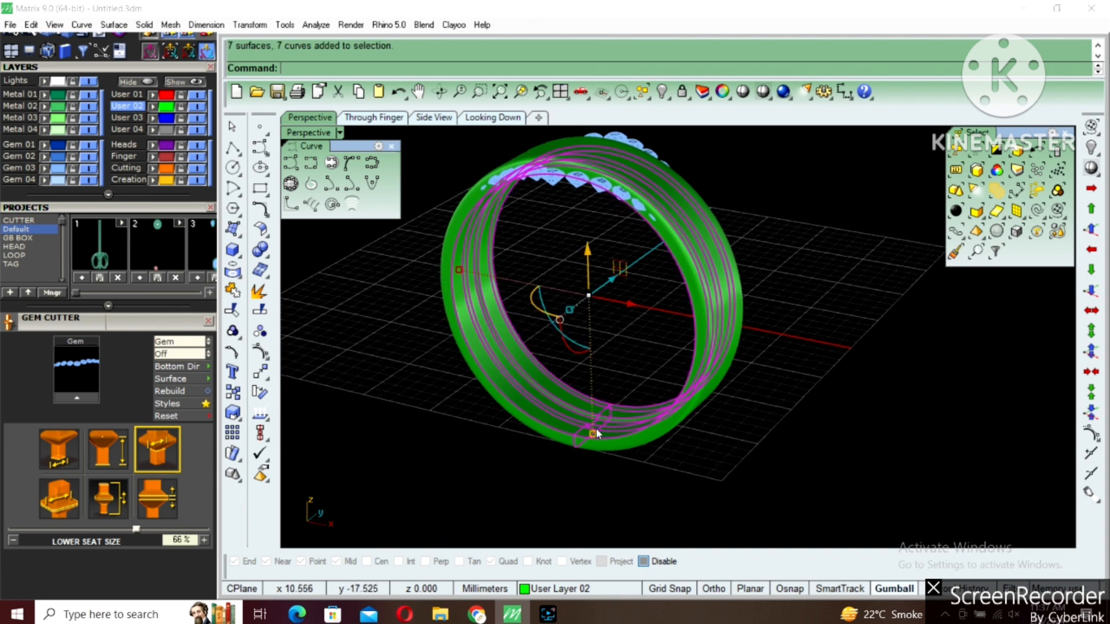
key(ctrl+j)
click(628, 440)
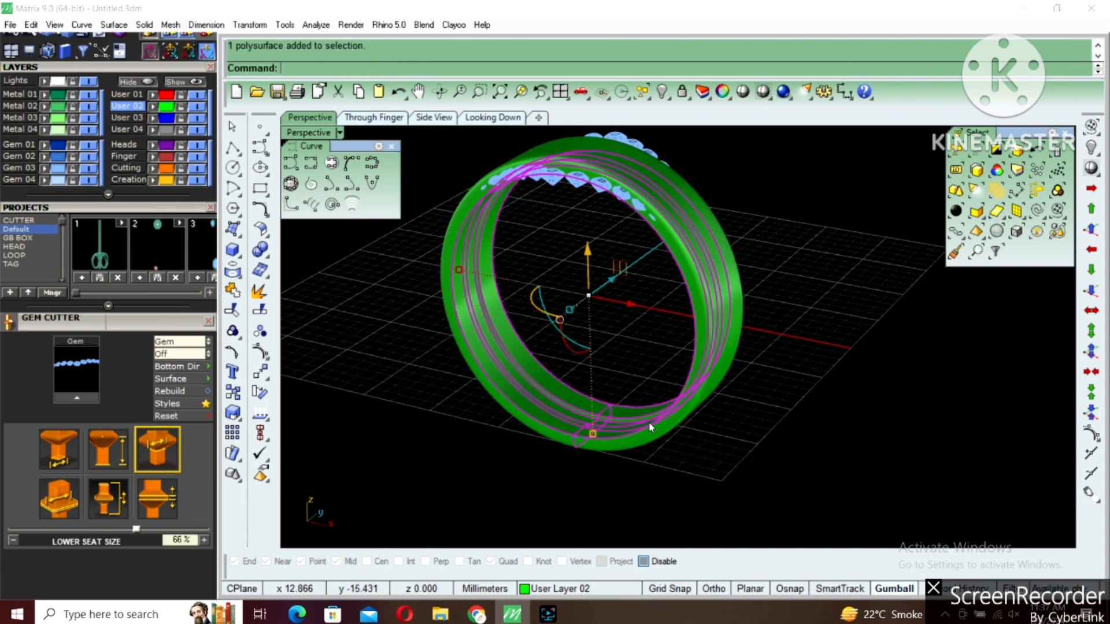
key(Return)
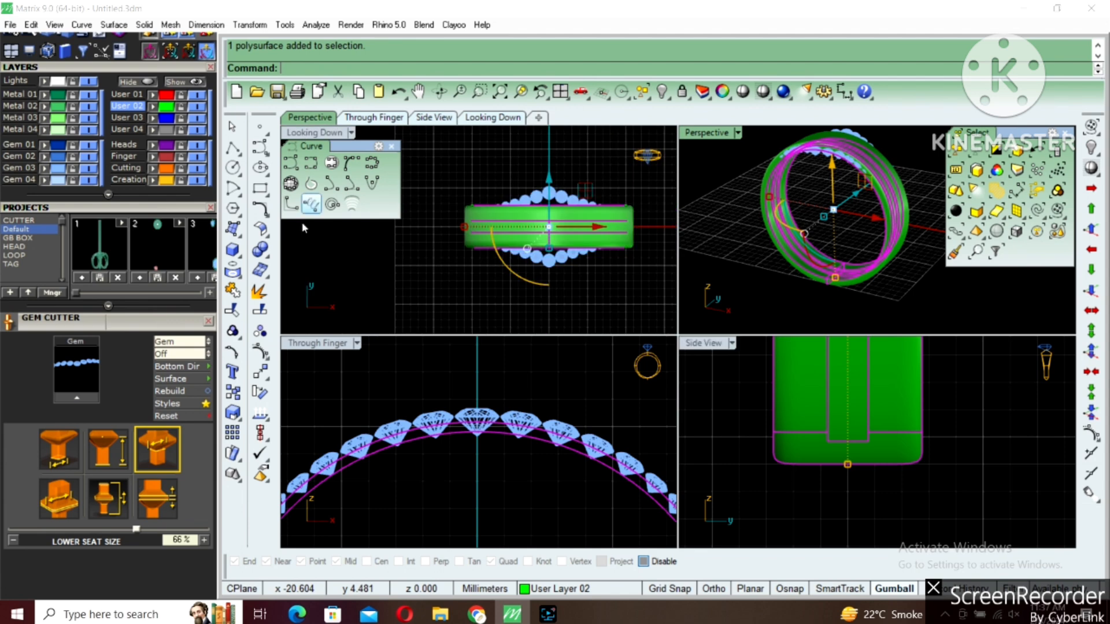
Create a cutting plane in the Through Finger view from 0 diagonally across the ring's lower right side
double_click(312, 343)
click(761, 93)
scroll(592, 242, down, 8)
scroll(644, 319, down, 3)
click(678, 383)
click(651, 471)
scroll(649, 471, up, 2)
text(cP)
key(Return)
text(0)
key(Return)
text(0)
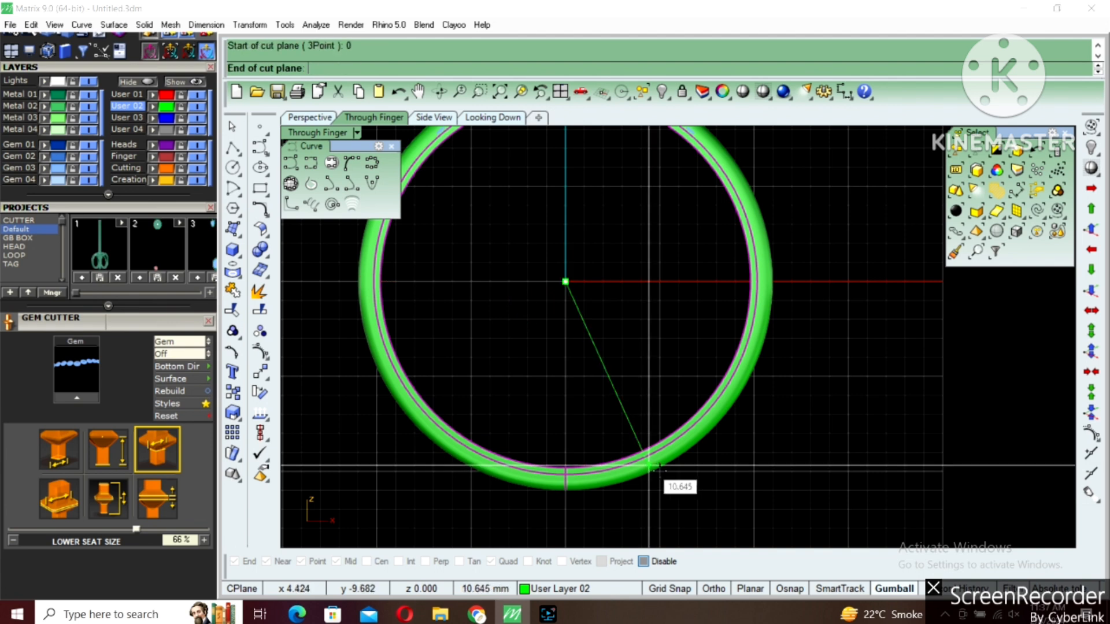
click(681, 485)
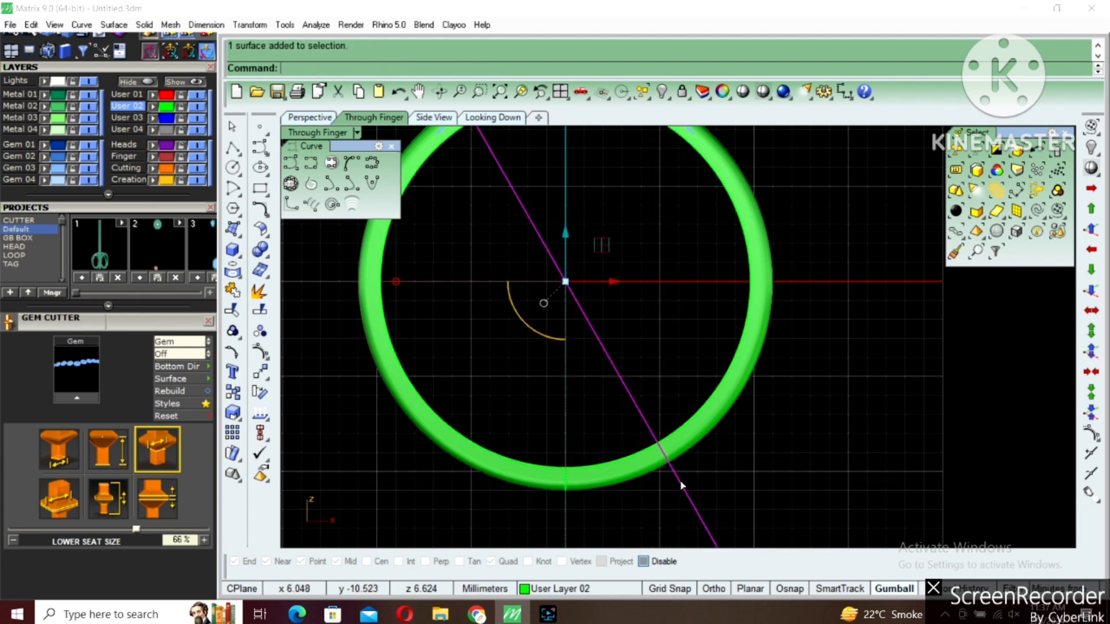
Offset the cutting plane into a solid slab and select the revolved ring
text(os)
key(Return)
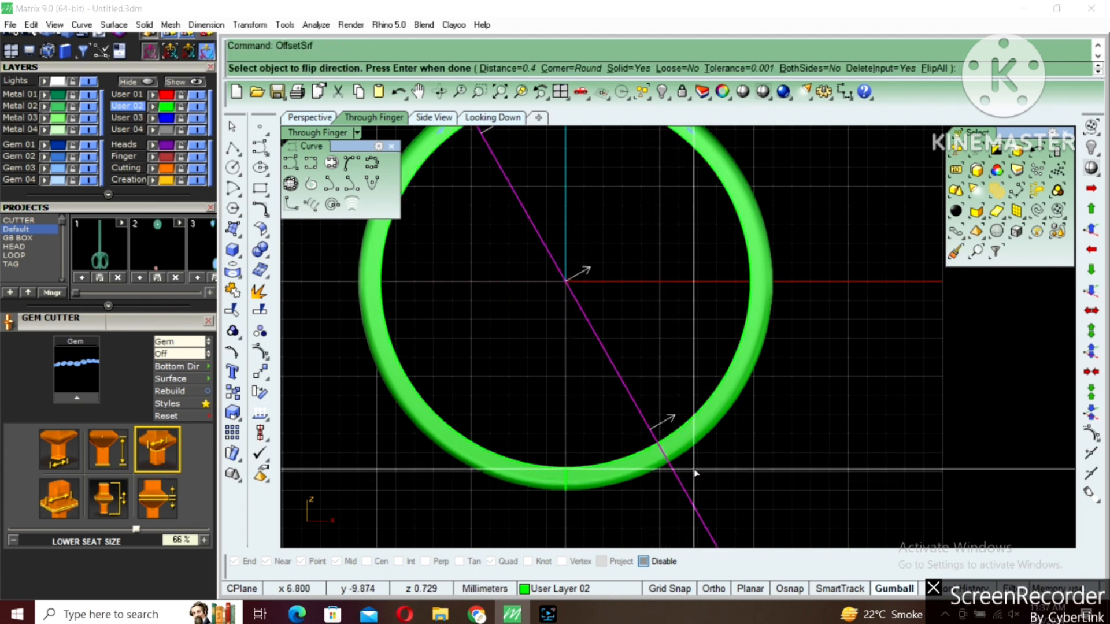
key(Return)
click(709, 436)
Boolean split the revolved ring with the diagonal slab
text(bs)
key(Return)
click(656, 471)
key(Return)
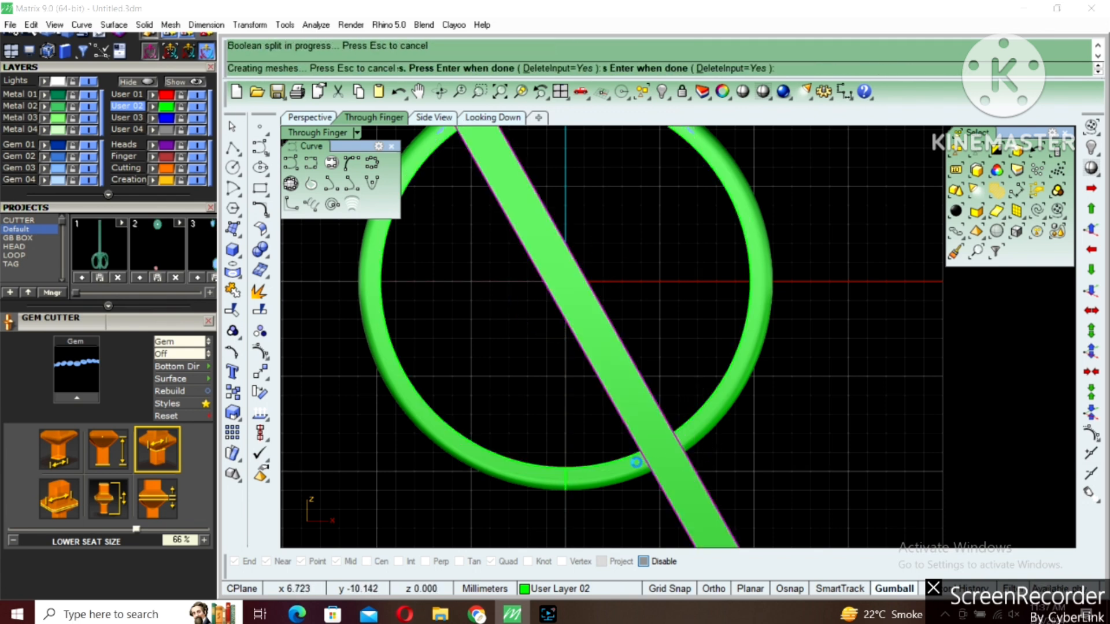
Delete the slab and the unneeded ring pieces, keeping only the small block at the lower right
click(637, 470)
click(700, 420)
key(Delete)
scroll(702, 421, down, 4)
click(599, 285)
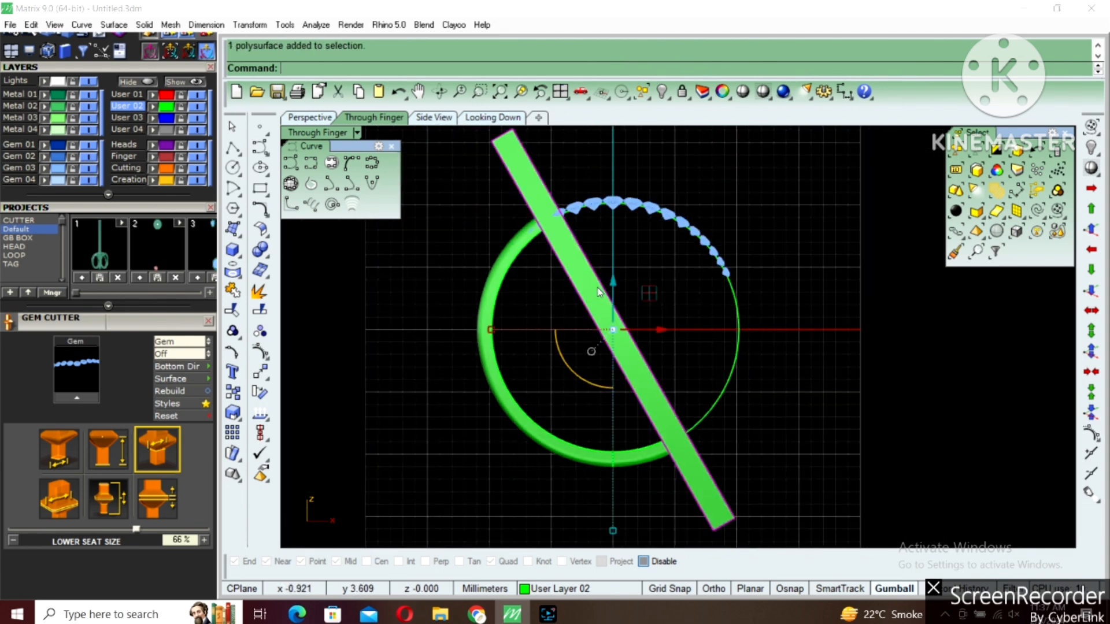
key(Delete)
click(514, 243)
key(Delete)
scroll(535, 222, up, 2)
click(538, 220)
key(Delete)
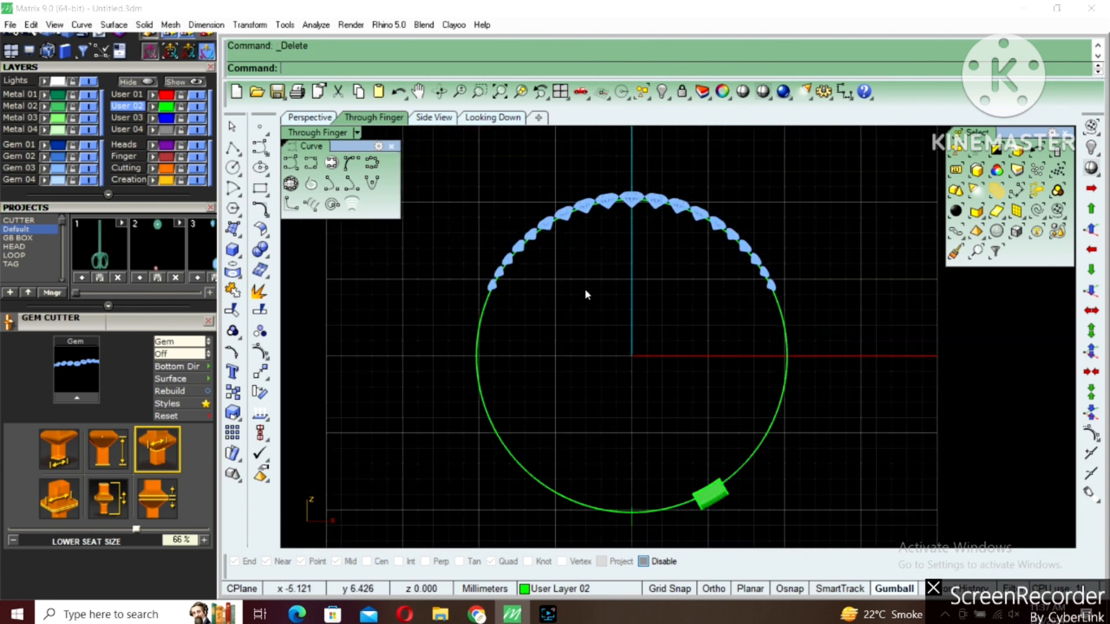
Select and delete the leftover thin circular surface in the Perspective view
click(711, 511)
click(653, 511)
double_click(327, 137)
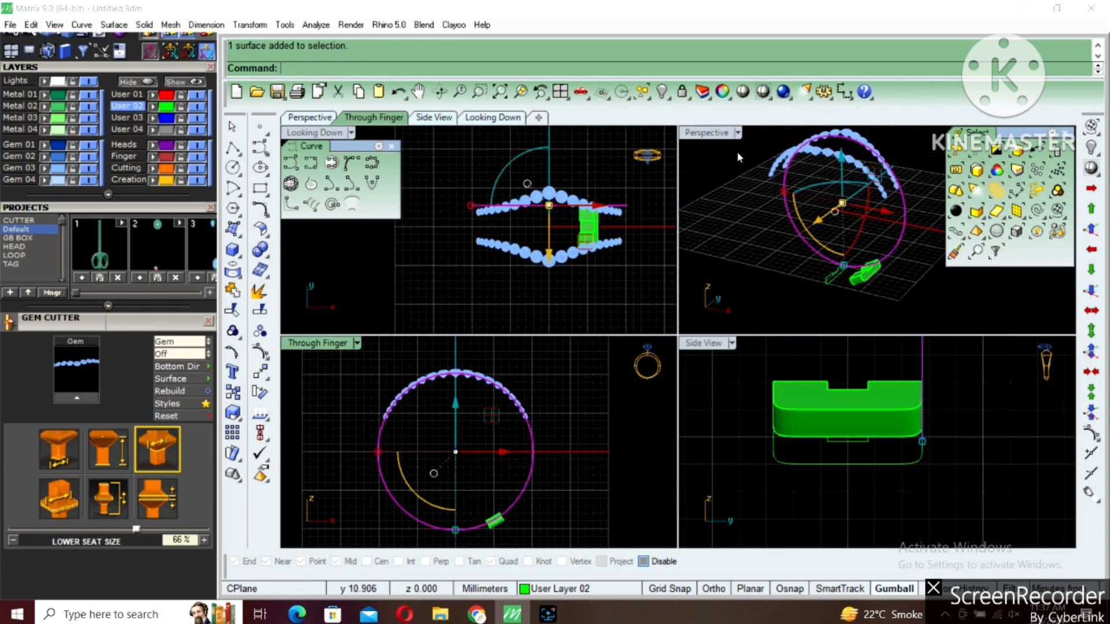
double_click(710, 134)
scroll(701, 379, up, 6)
click(700, 379)
scroll(700, 379, up, 2)
click(710, 361)
right_drag(710, 361, 778, 363)
key(Delete)
Bring the hidden metal bands back into view with Show Selected
scroll(695, 372, down, 3)
click(685, 397)
text(ss)
key(Return)
scroll(662, 398, down, 4)
click(629, 436)
scroll(625, 429, up, 6)
key(Return)
right_drag(688, 432, 745, 473)
key(Return)
click(686, 425)
key(Return)
scroll(688, 432, down, 6)
scroll(694, 463, up, 6)
key(Escape)
Mirror the small connecting block across the ring's vertical center line through 0
click(691, 457)
scroll(702, 461, down, 5)
text(mi)
key(Return)
text(0)
key(Return)
shift+click(745, 473)
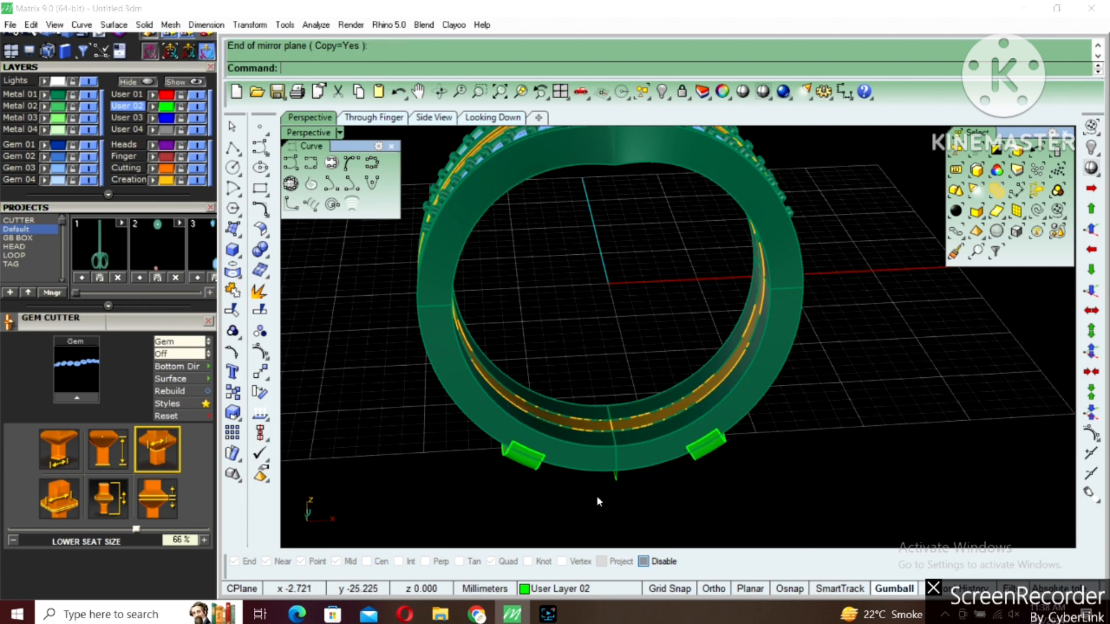
Select the leftover profile curves at the bottom of the ring and hide them
scroll(597, 494, up, 4)
key(Escape)
drag(549, 507, 730, 277)
right_drag(664, 360, 643, 394)
scroll(642, 394, down, 6)
text(h)
key(Return)
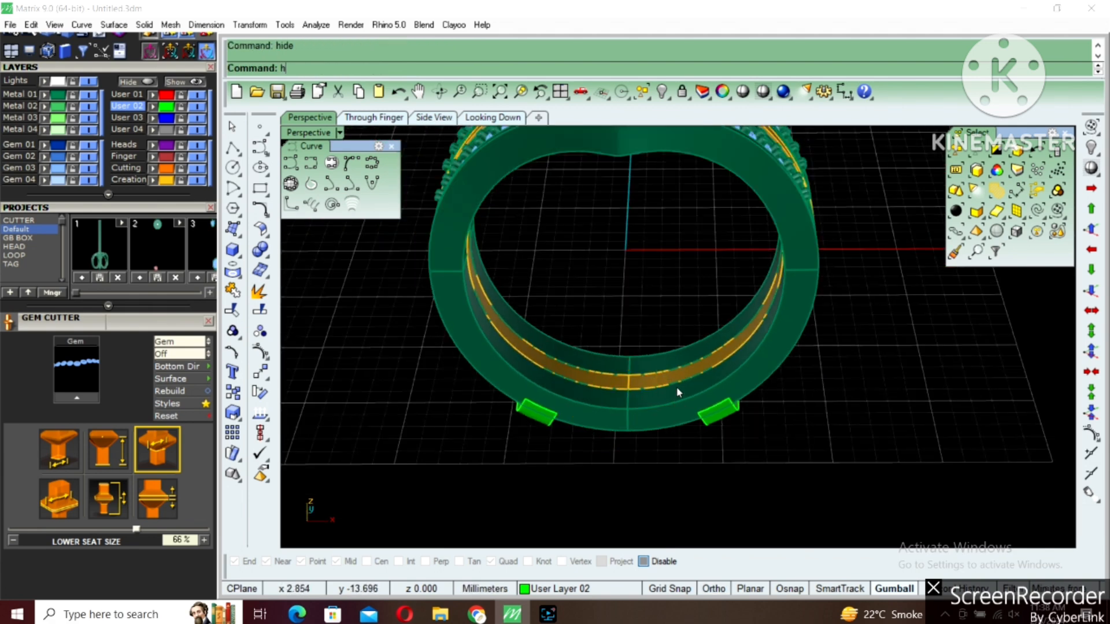
Lift the three-stone ring straight up out of the two V-shaped gem bands to show the parts separately
scroll(734, 312, down, 3)
right_drag(735, 303, 610, 317)
click(659, 225)
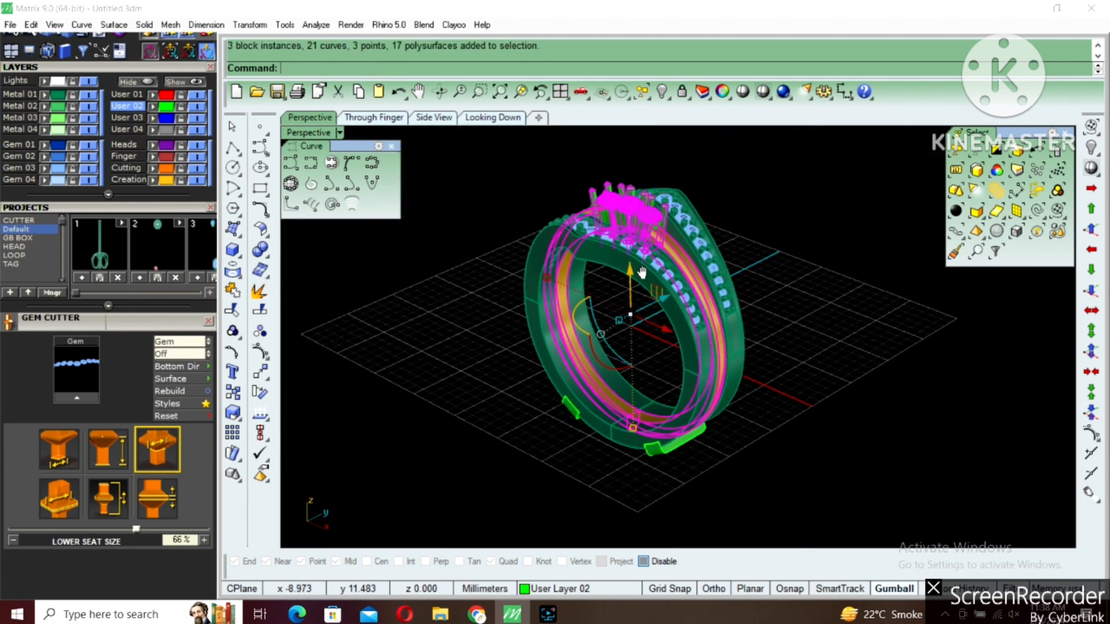
shift+right_drag(642, 262, 630, 301)
drag(618, 315, 638, 207)
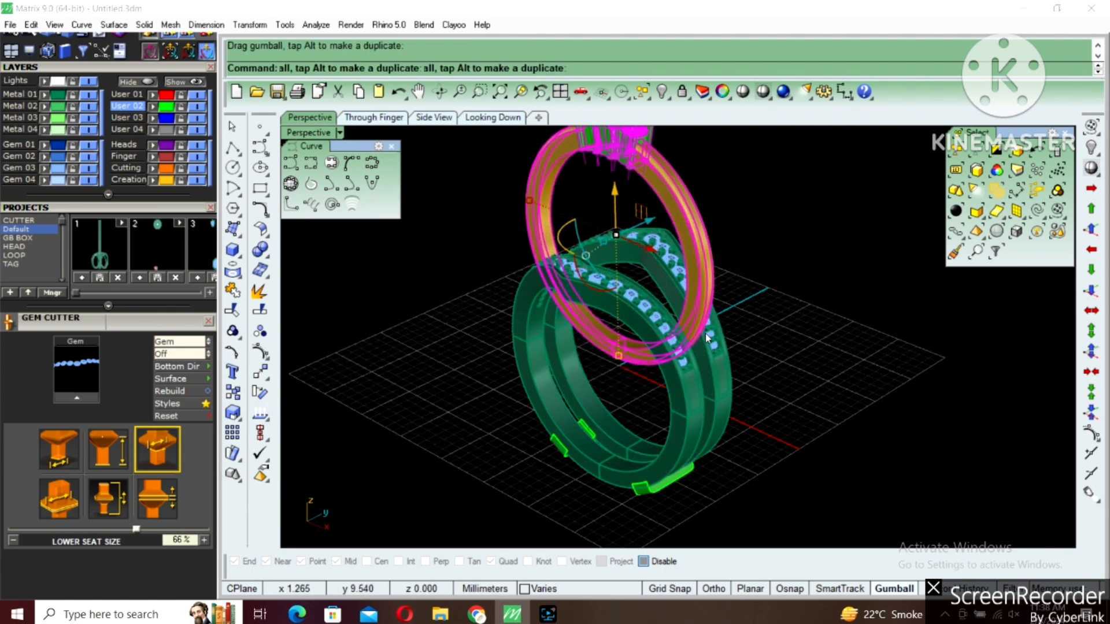
right_drag(719, 348, 650, 322)
key(Escape)
right_drag(616, 255, 508, 213)
shift+right_drag(672, 222, 657, 262)
Lower the three-stone ring back between the gem bands, and undo both ring moves
click(682, 169)
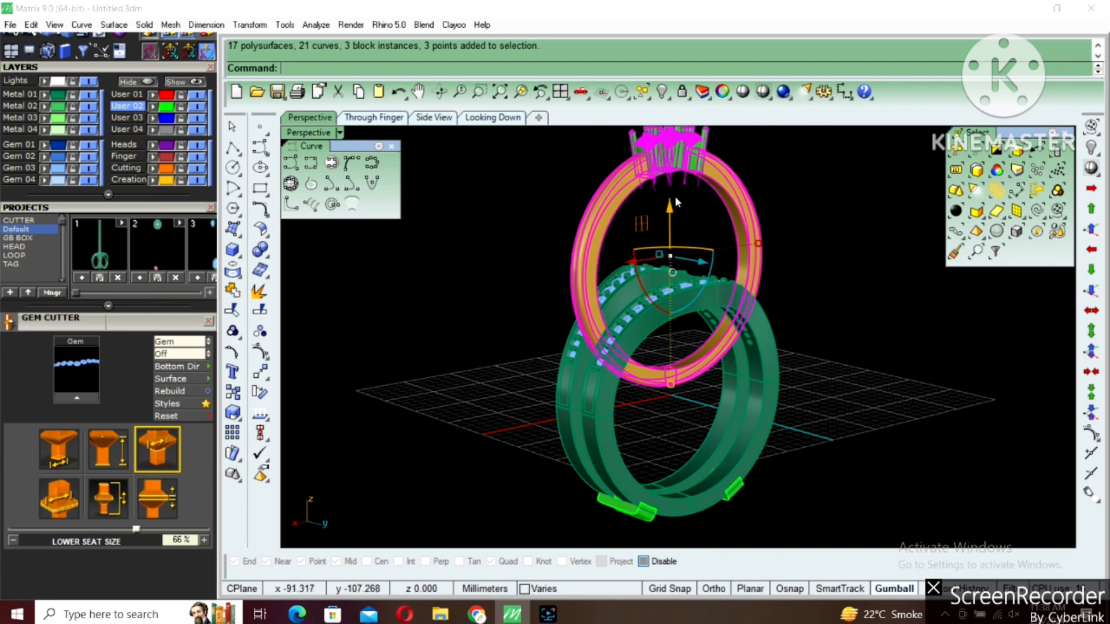
drag(670, 215, 682, 348)
key(Escape)
right_drag(682, 349, 603, 355)
key(ctrl+z)
key(ctrl+z)
key(Escape)
Select both V-shaped bands together with the two connecting blocks at the bottom and group them
right_drag(752, 397, 822, 410)
scroll(666, 467, up, 5)
click(723, 499)
shift+click(558, 475)
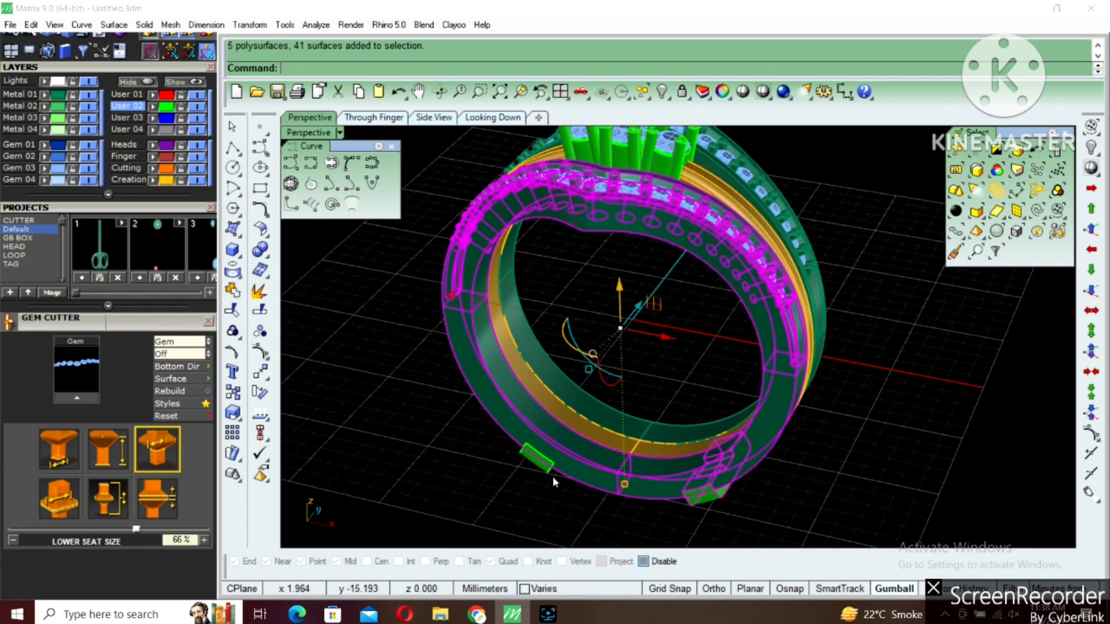
shift+click(618, 424)
scroll(619, 423, down, 2)
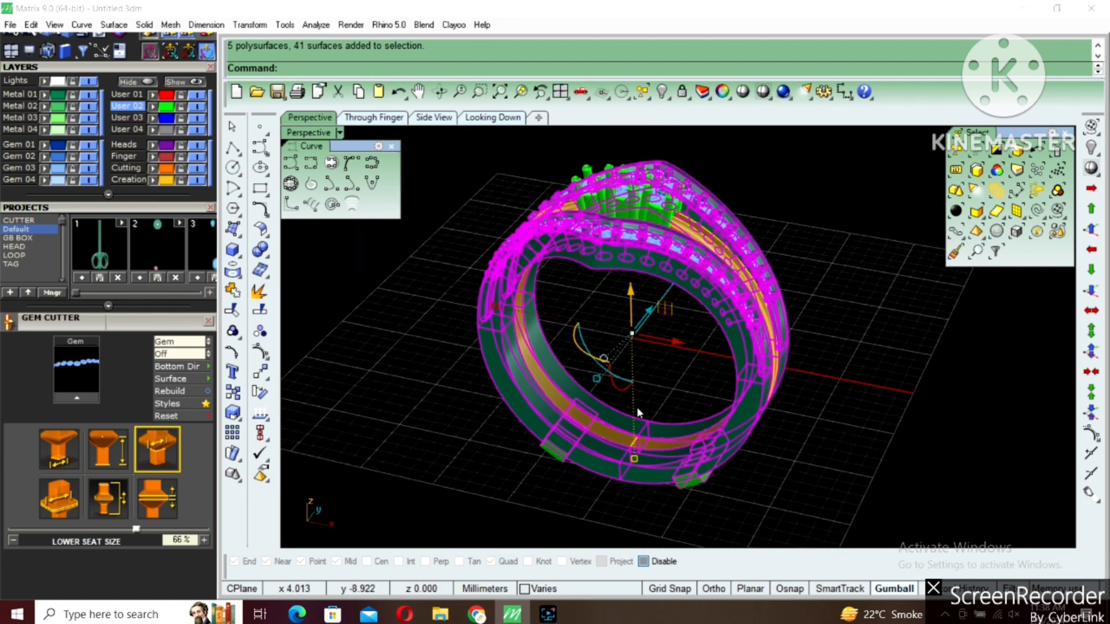
right_drag(638, 422, 655, 442)
key(ctrl+g)
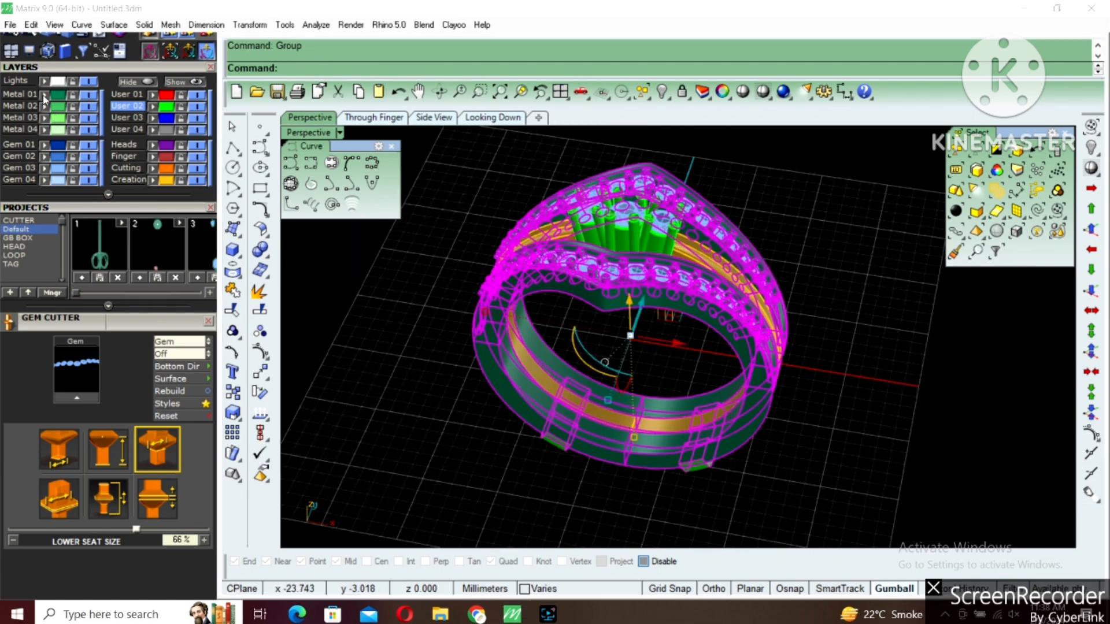
Add the gems of both V-shaped bands to the selection and group them with the bands
scroll(731, 275, up, 2)
shift+click(683, 273)
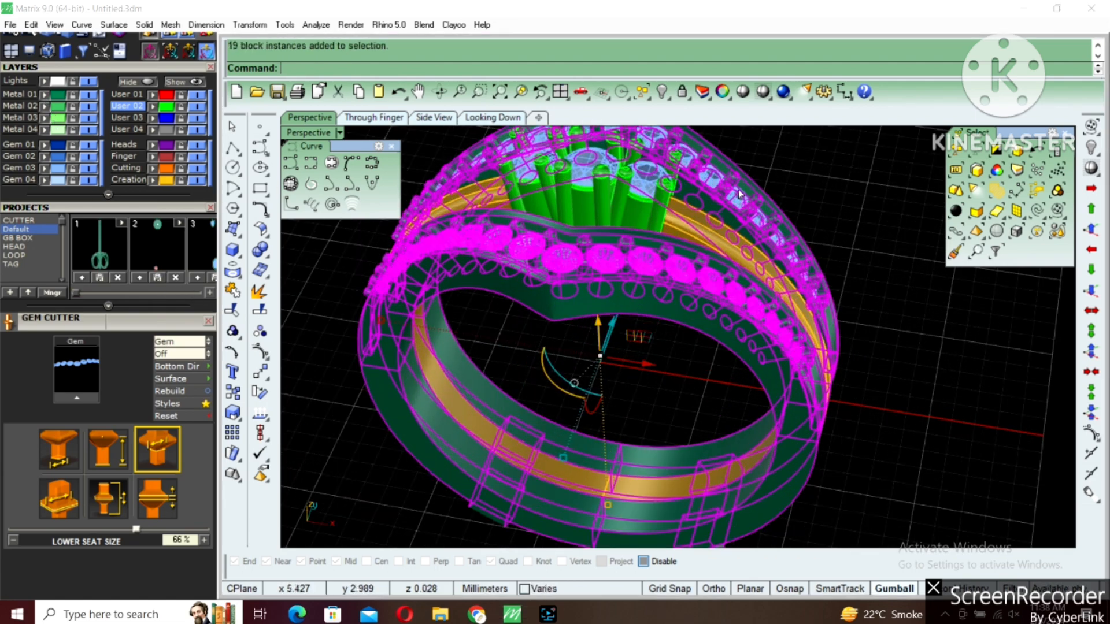
scroll(644, 272, down, 3)
right_drag(644, 272, 659, 343)
key(ctrl+g)
key(Escape)
Try moving the grouped gem bands sideways away from the three-stone ring, and undo the move
scroll(655, 354, down, 2)
right_drag(604, 369, 634, 373)
click(653, 353)
click(665, 377)
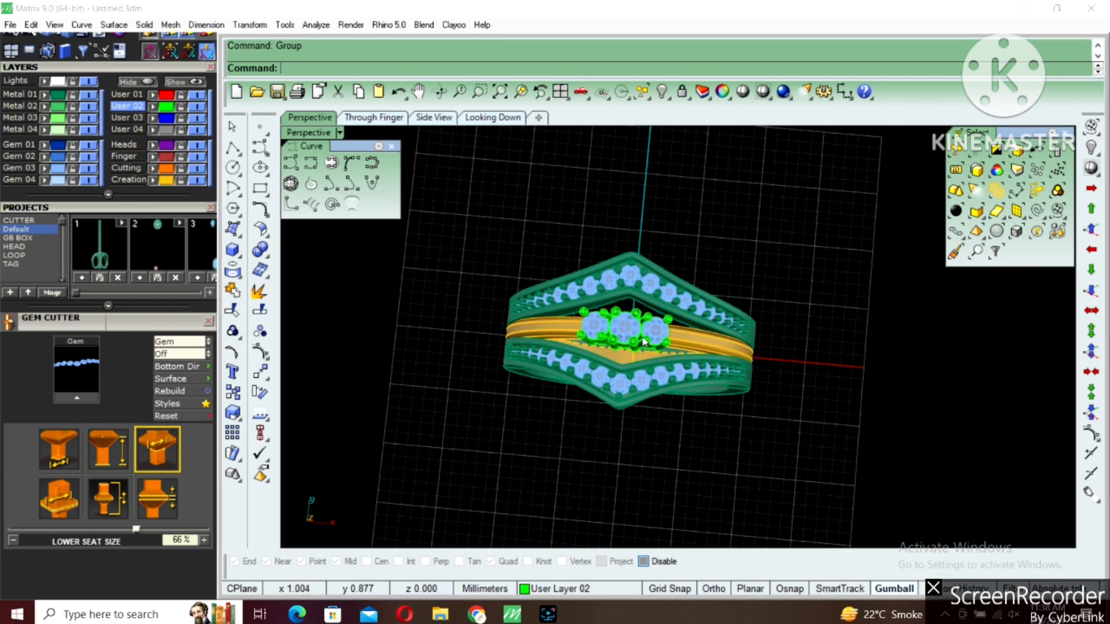
drag(674, 354, 404, 361)
key(Escape)
right_drag(716, 370, 631, 417)
key(ctrl+z)
key(Escape)
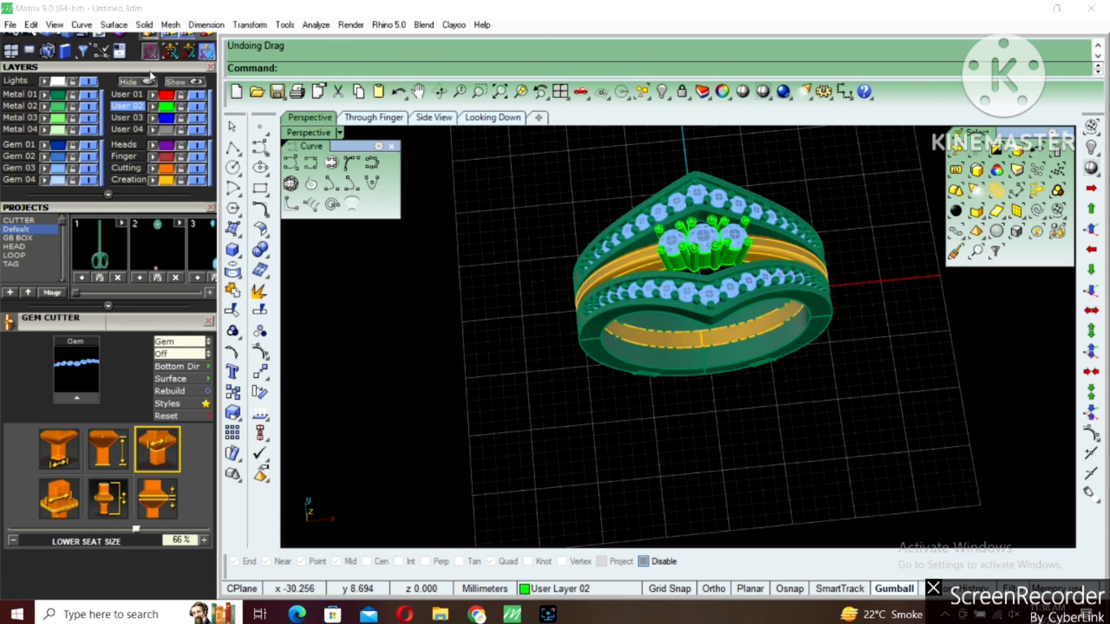
Switch the Perspective view to Working Shade display and hide the construction grid
scroll(162, 81, up, 5)
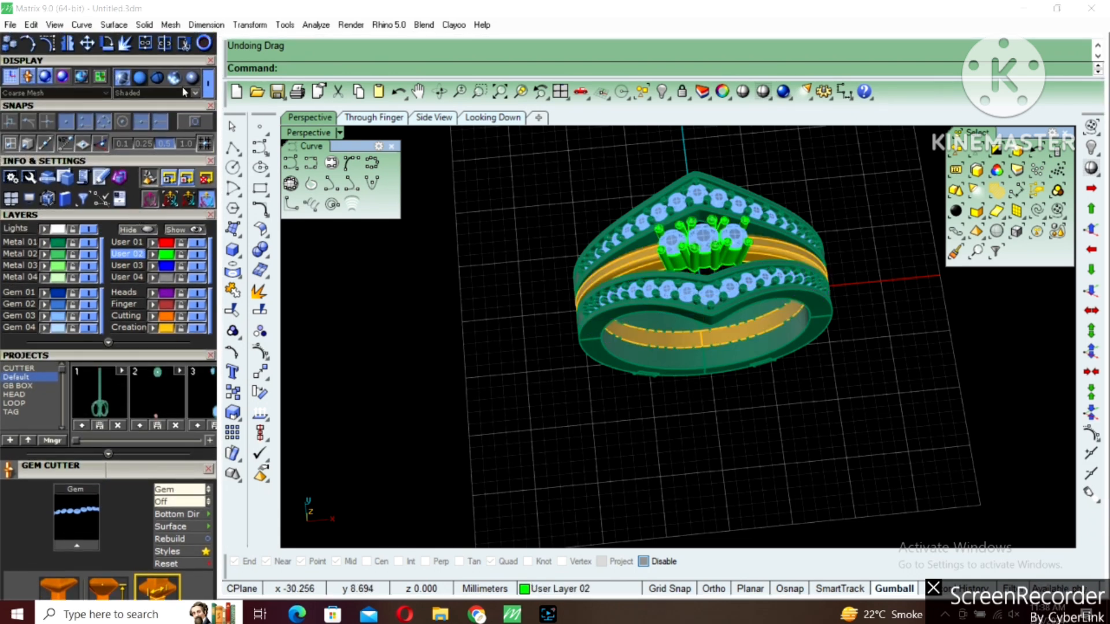
right_drag(714, 237, 756, 341)
right_drag(706, 313, 726, 303)
key(F7)
Raise the three-stone ring above the gem bands in the shaded view, inspect the fit, and undo the move
right_drag(745, 383, 656, 270)
click(657, 225)
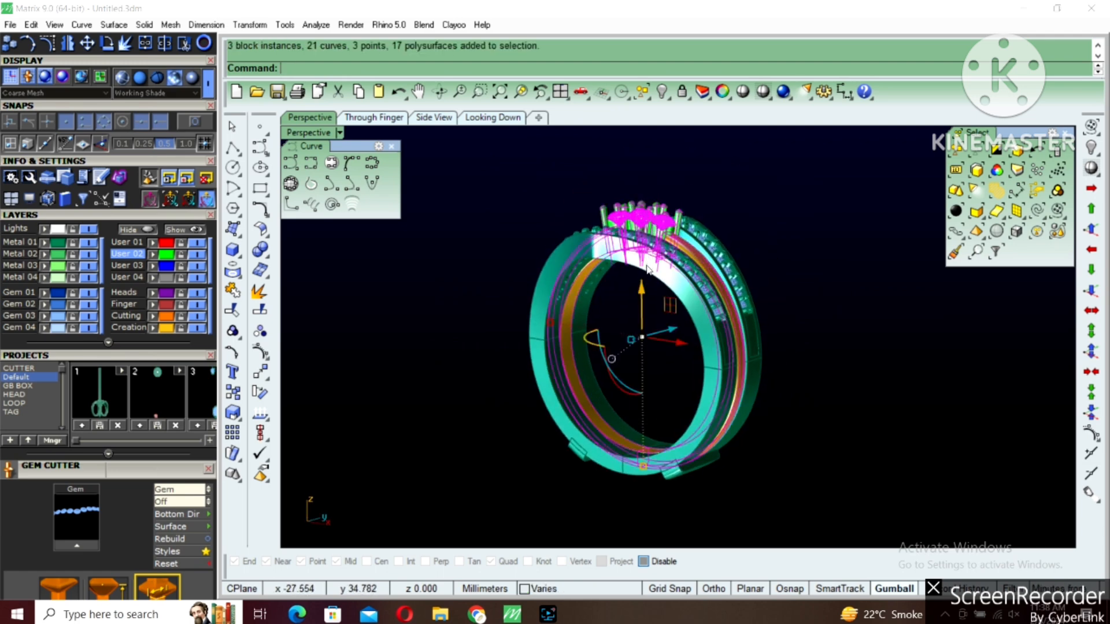
drag(642, 305, 639, 173)
click(792, 220)
right_drag(792, 226, 735, 380)
right_drag(804, 387, 656, 391)
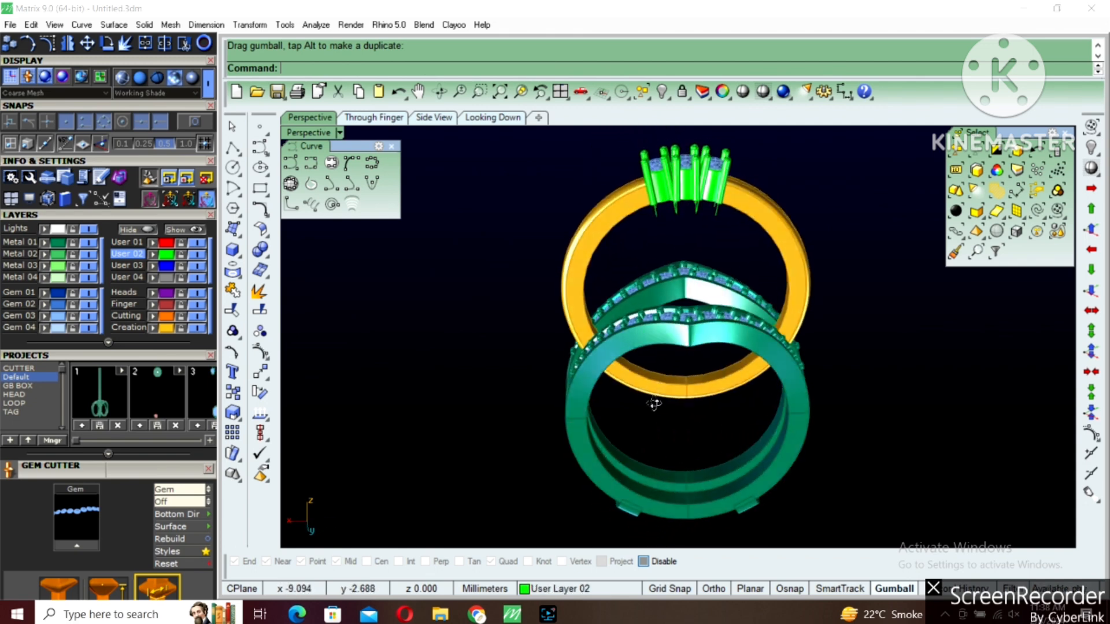
key(ctrl+z)
Select all the remaining curves around the three-stone setting
right_drag(696, 439, 914, 389)
click(913, 341)
right_drag(912, 335, 910, 376)
click(1038, 212)
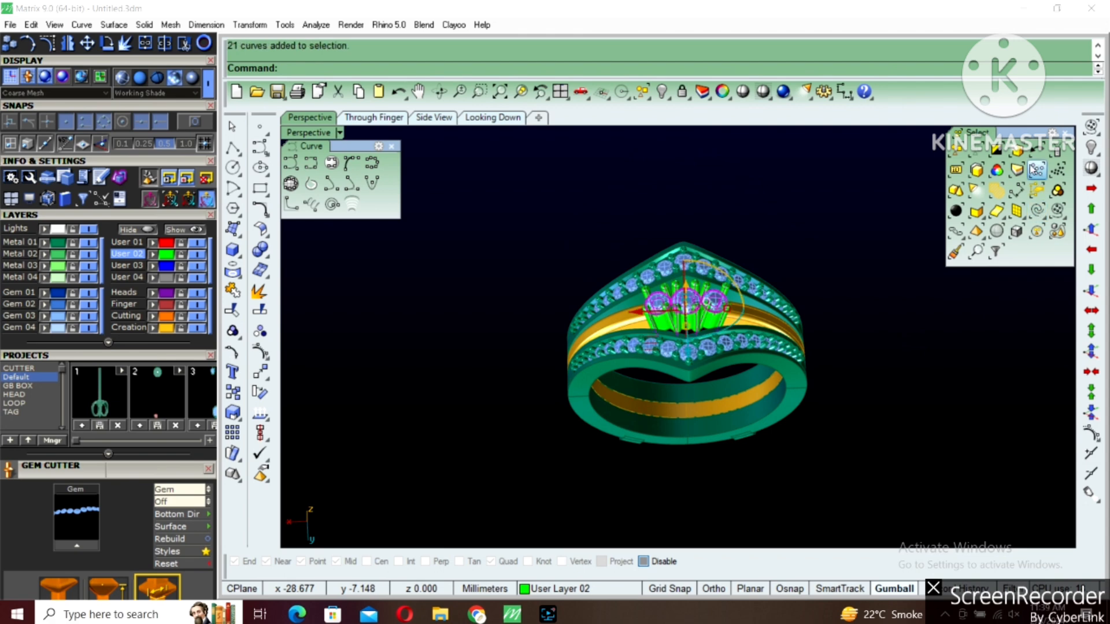